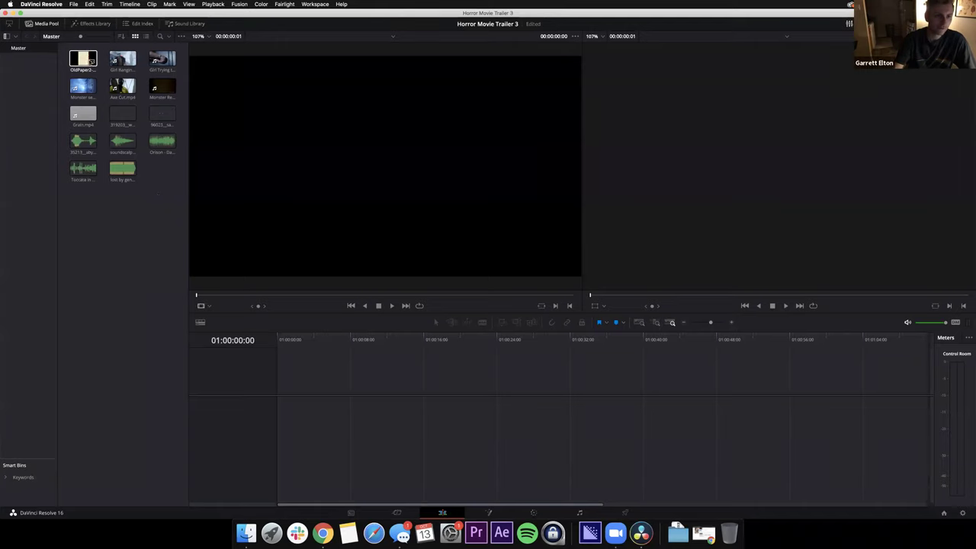
- Move "Girl Trying to open the door.mp4" from the Video folder of Horror short Trailer 2 in Downloads to the desktop
click(118, 64)
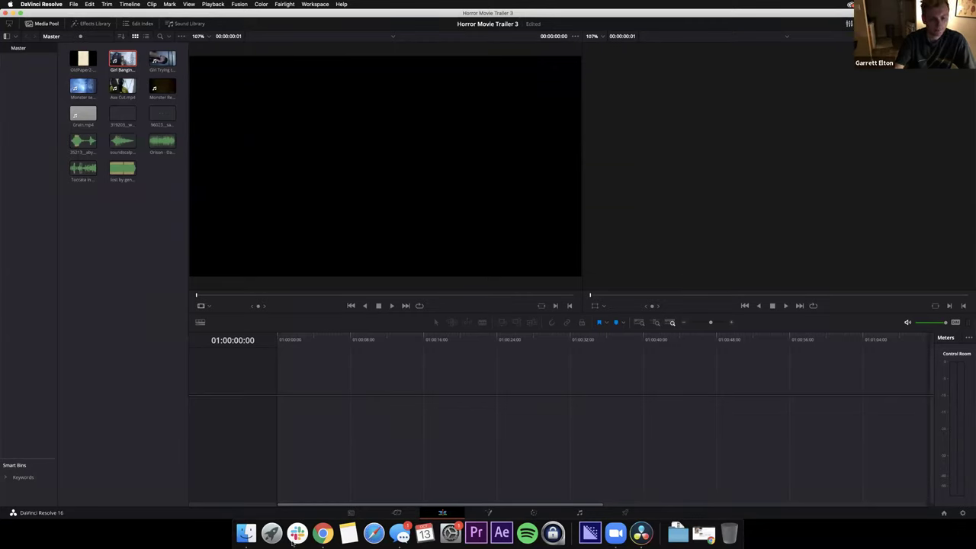
click(678, 528)
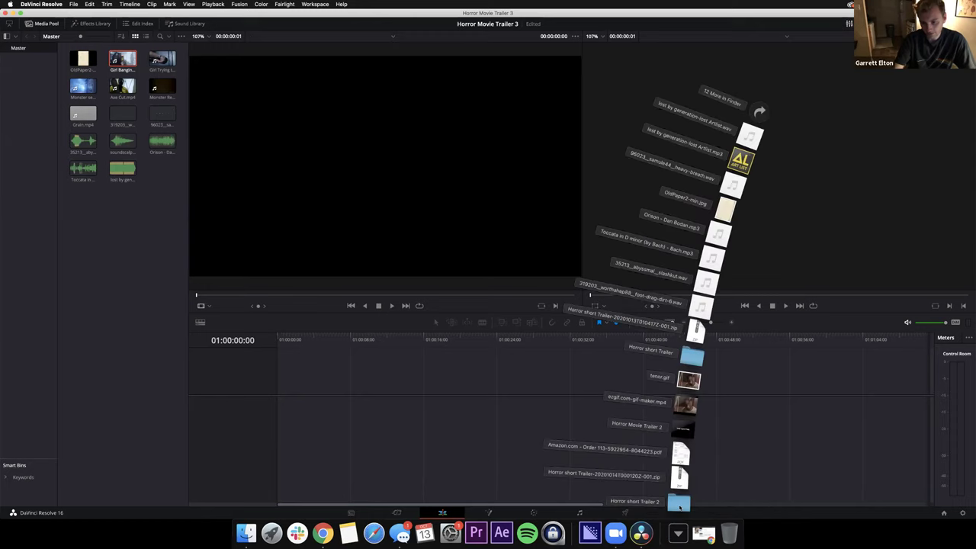
click(679, 507)
click(572, 131)
click(540, 143)
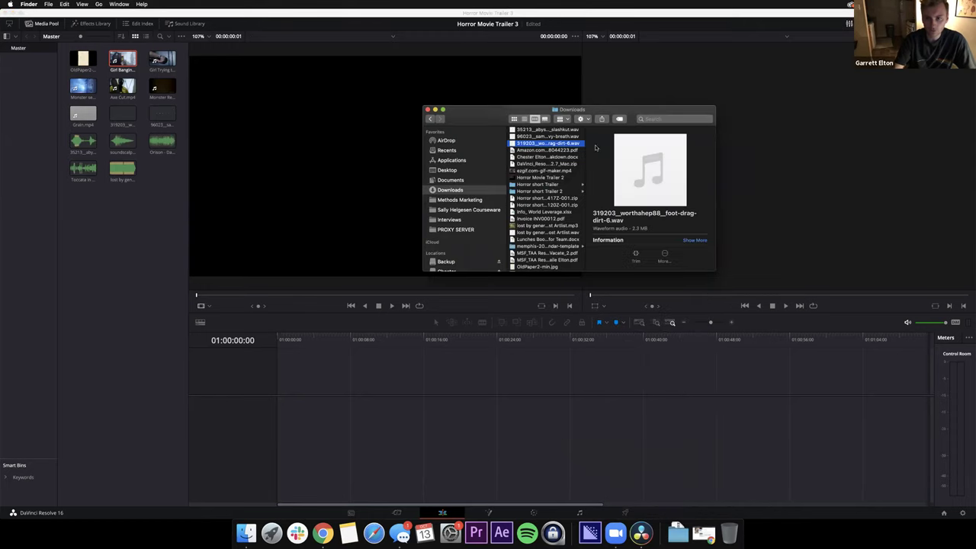
click(538, 192)
click(606, 143)
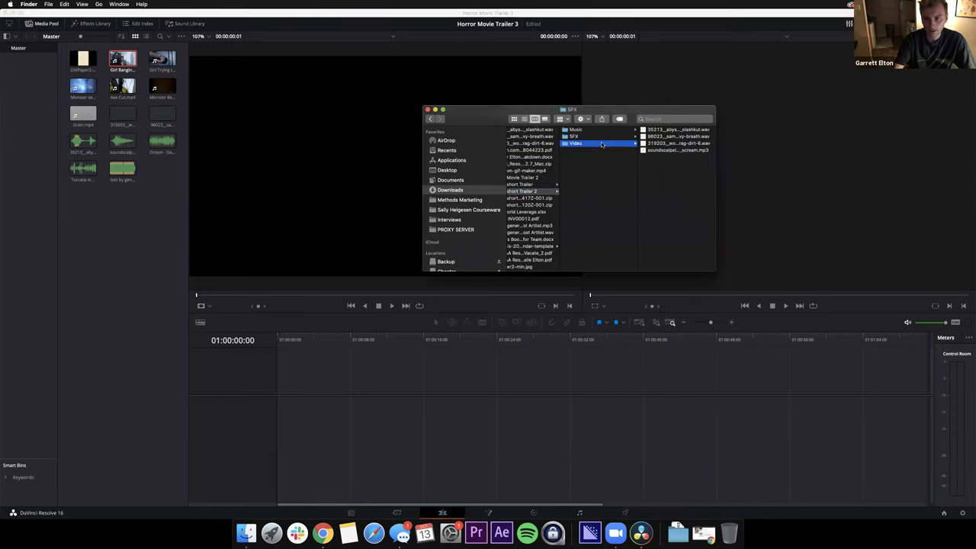
click(651, 143)
drag(585, 143, 99, 539)
key(super+z)
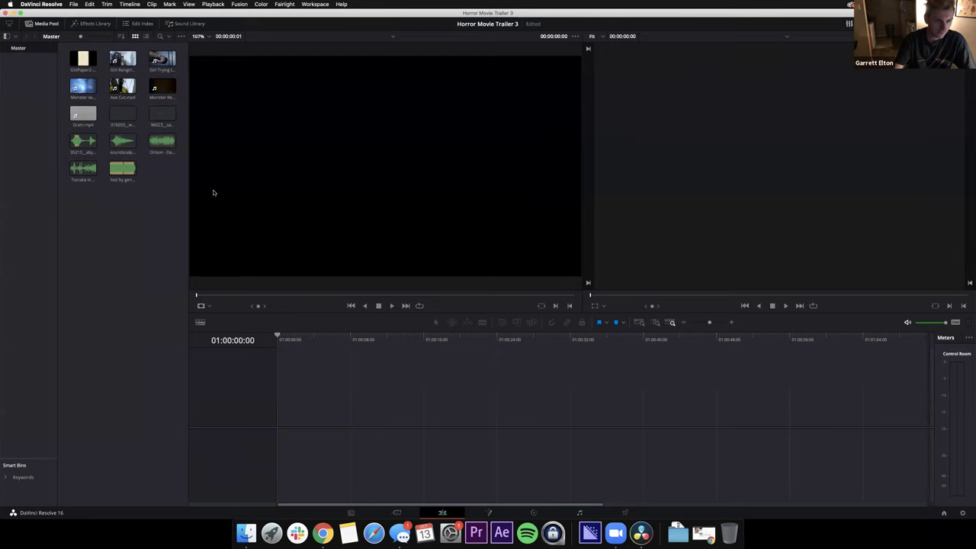
- Shift the project window out of the way, reposition the Finder window behind it, and put the project window back
drag(34, 14, 38, 217)
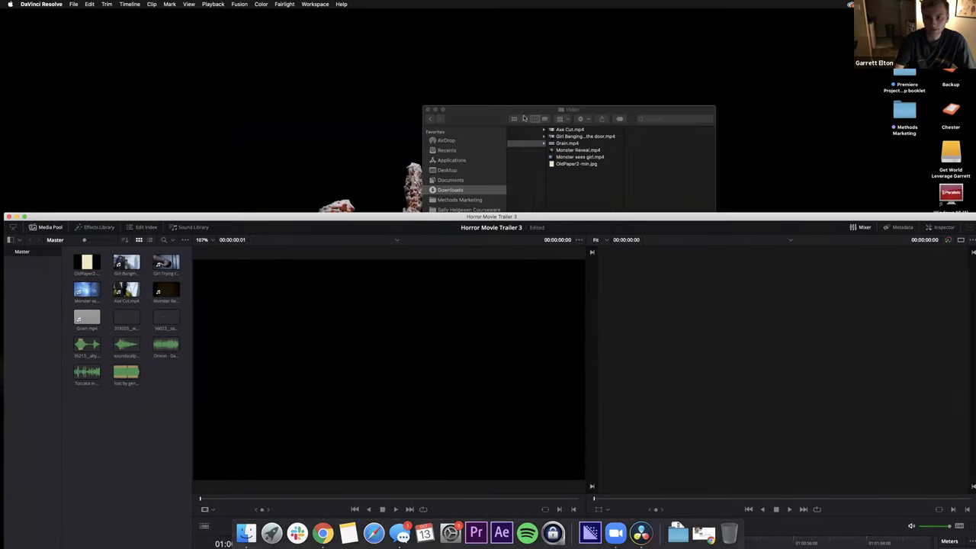
click(454, 122)
drag(396, 50, 343, 50)
drag(175, 217, 176, 13)
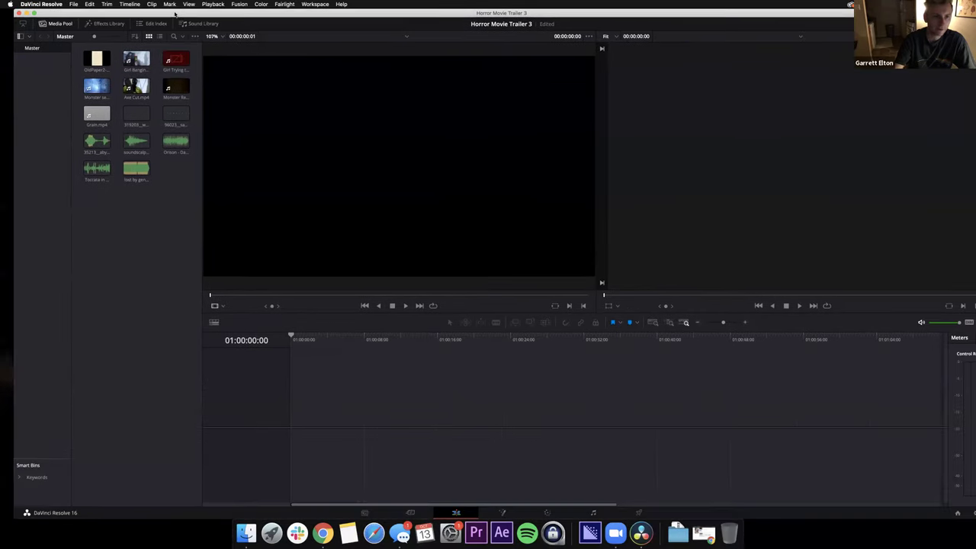
- Try to relink the offline "Girl Trying to open the door" clip from the Desktop folder
right_click(169, 60)
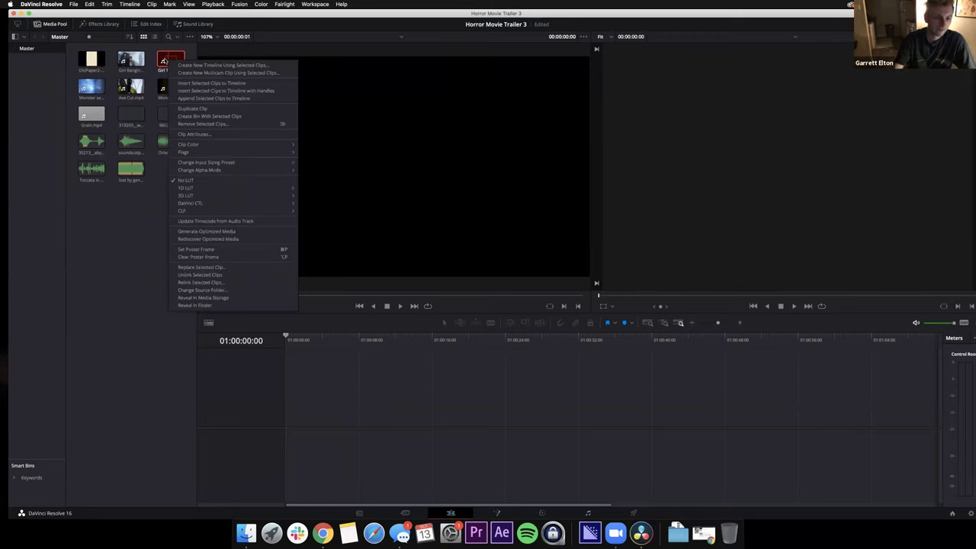
click(190, 283)
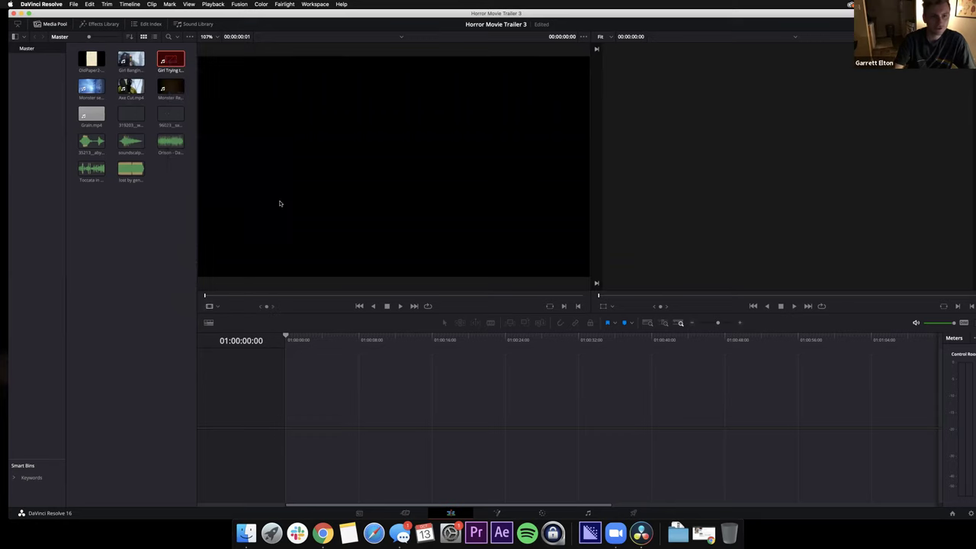
click(371, 143)
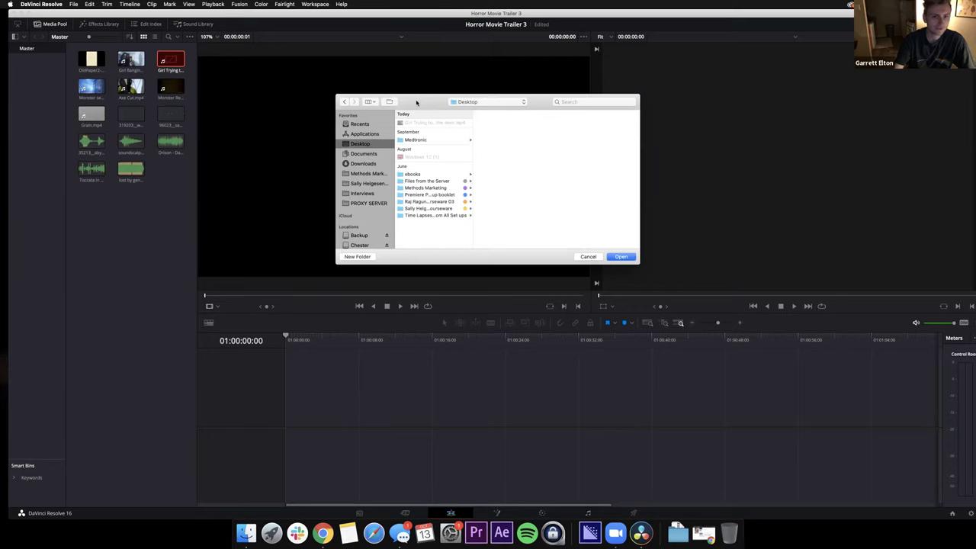
drag(417, 103, 386, 100)
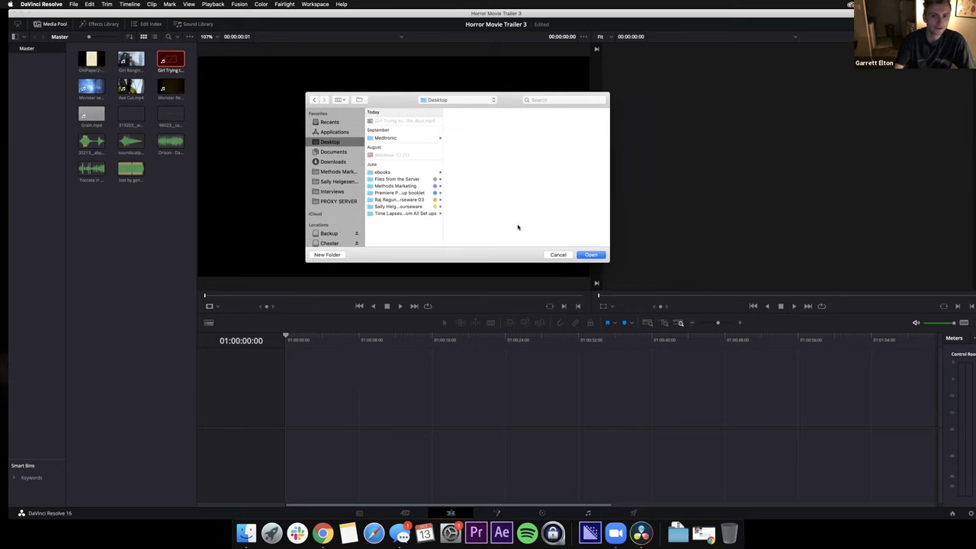
click(558, 255)
- Switch to Finder, return "Girl Trying to open the door.mp4" from the desktop to the Video folder, and go back to DaVinci Resolve
click(245, 532)
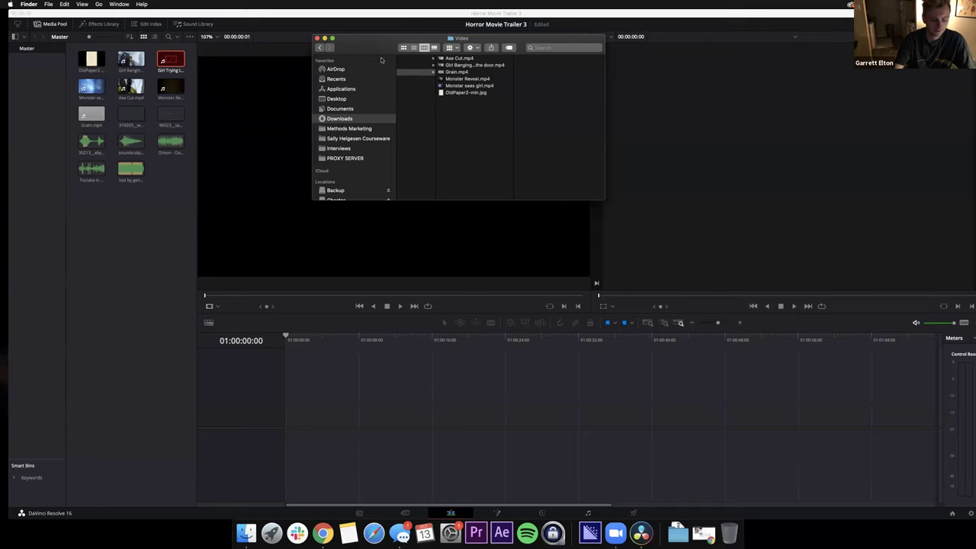
key(F11)
drag(951, 239, 473, 122)
key(F11)
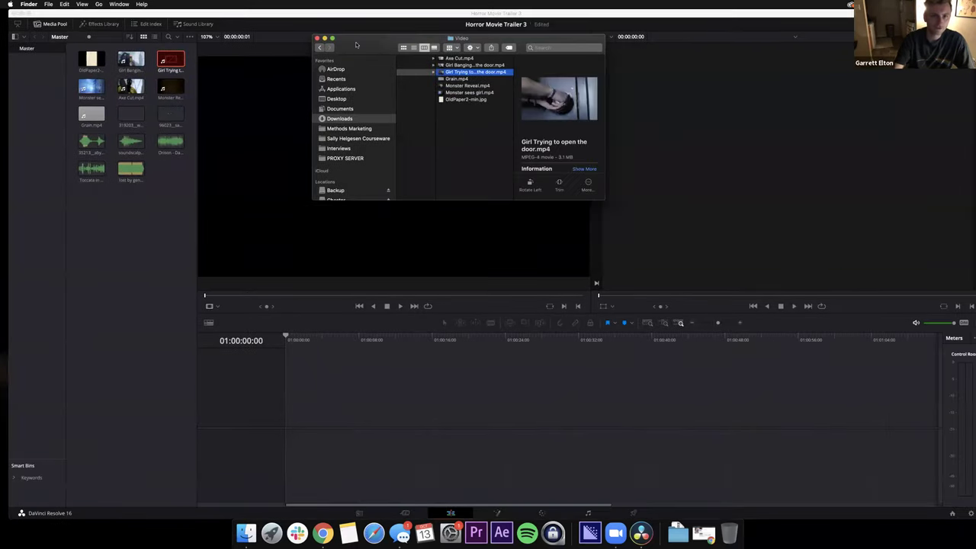
drag(356, 44, 296, 82)
click(303, 75)
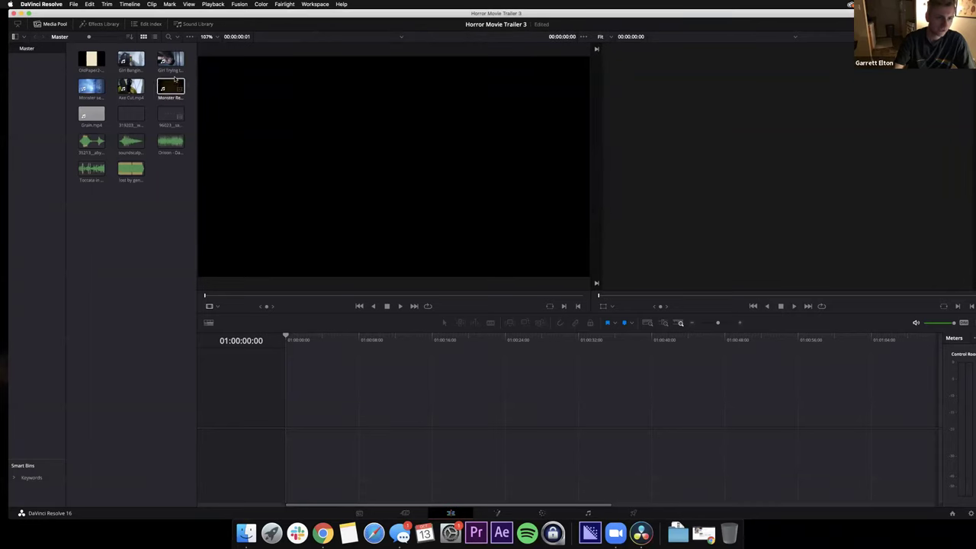
- Look over the imported clips in the media pool, comparing the list and thumbnail views
mouse_move(163, 62)
click(142, 67)
click(92, 115)
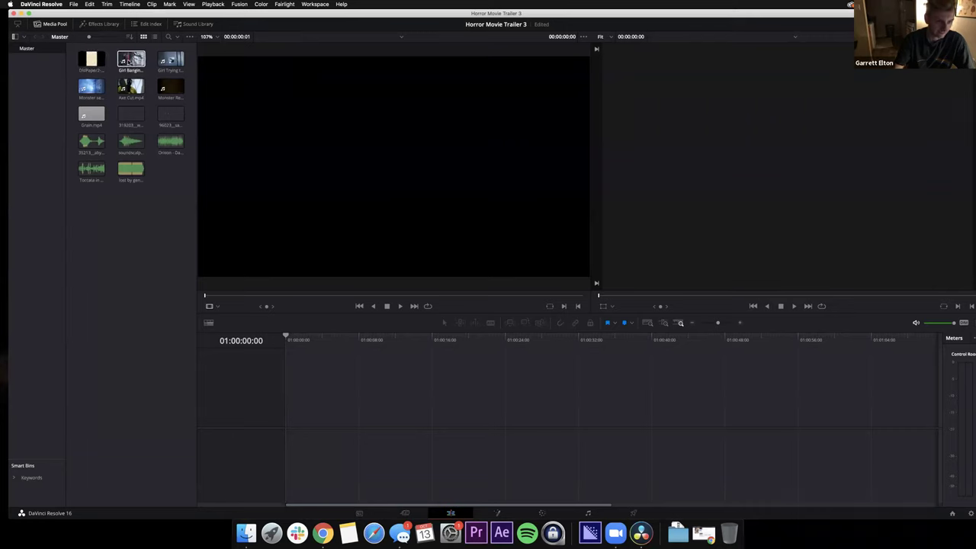
key(Up)
key(Up)
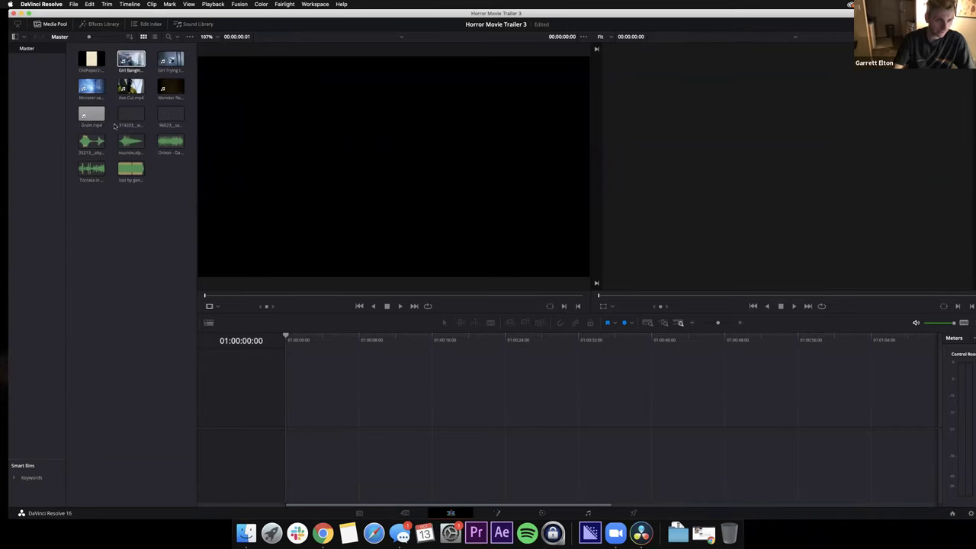
click(131, 172)
click(128, 198)
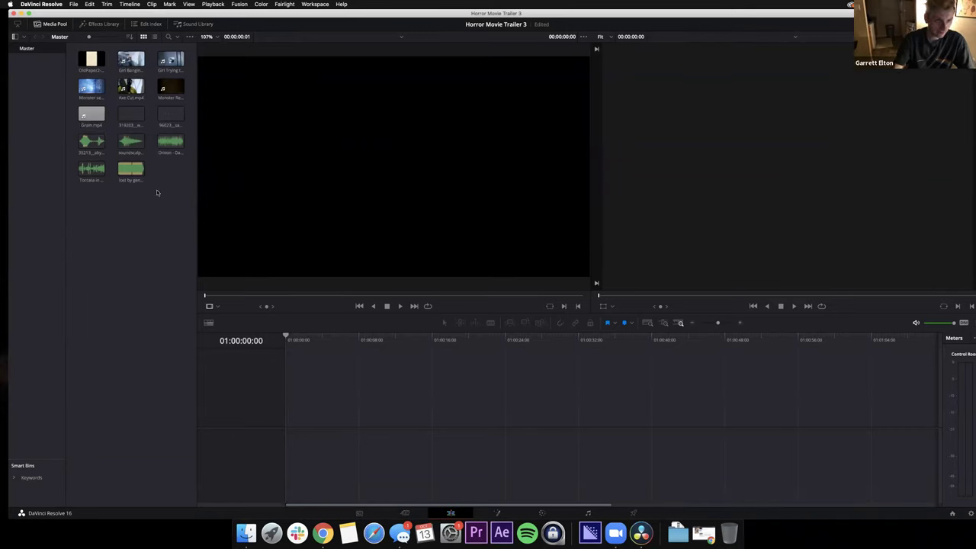
click(154, 36)
click(144, 37)
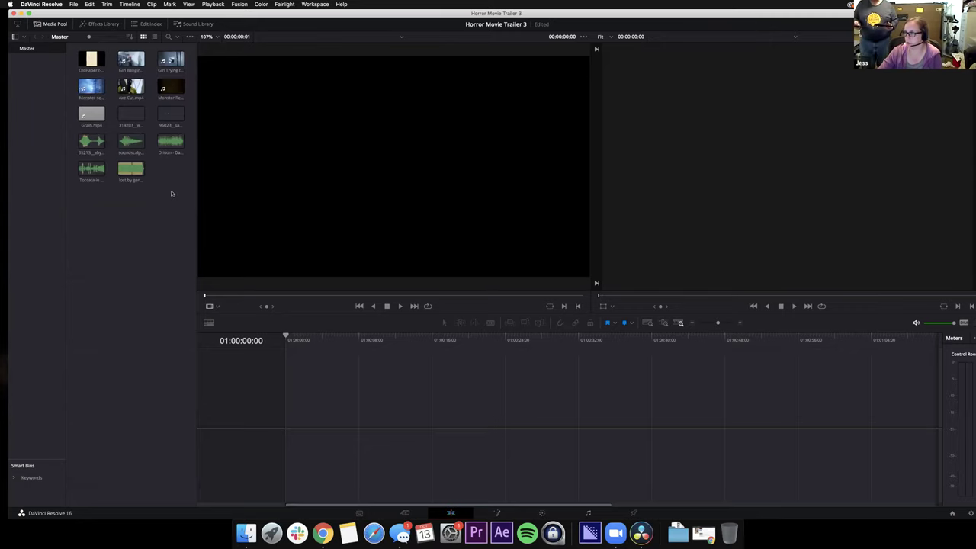
- Preview the "Girl Banging on the door" and "Girl Trying to open the door" clips in the source viewer
click(130, 60)
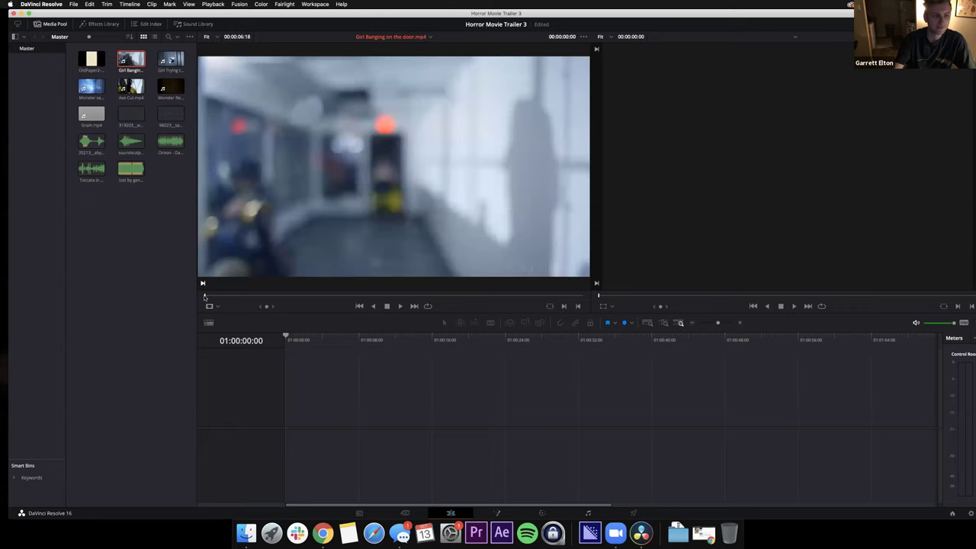
click(131, 76)
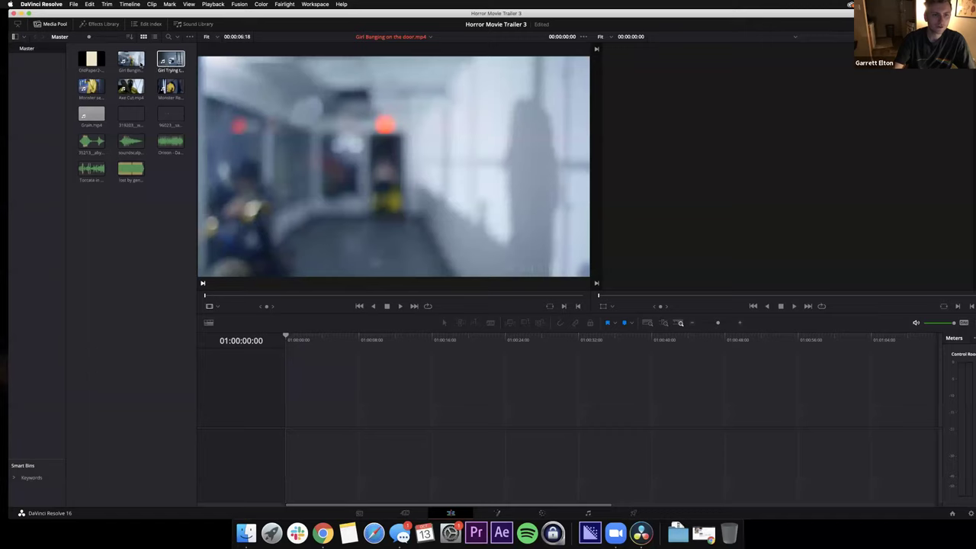
click(168, 61)
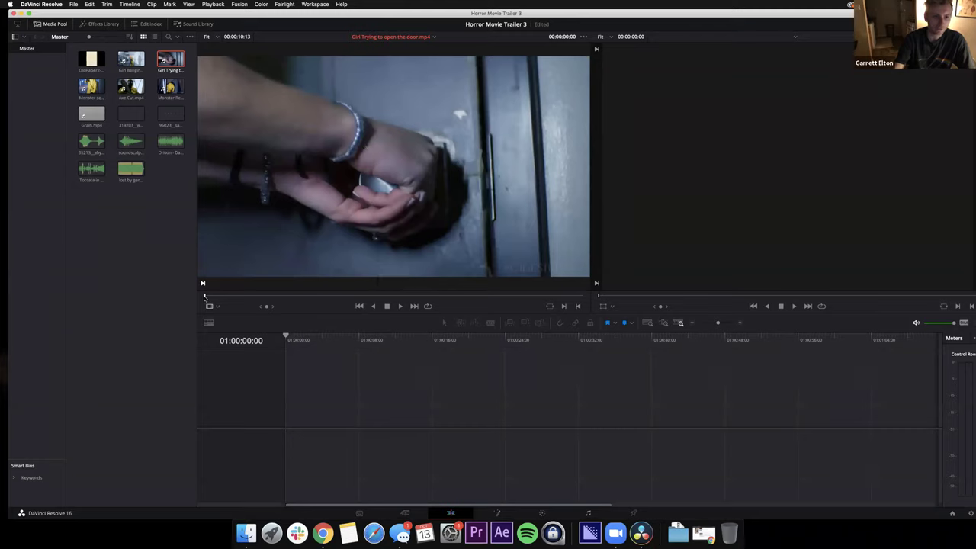
click(131, 59)
key(space)
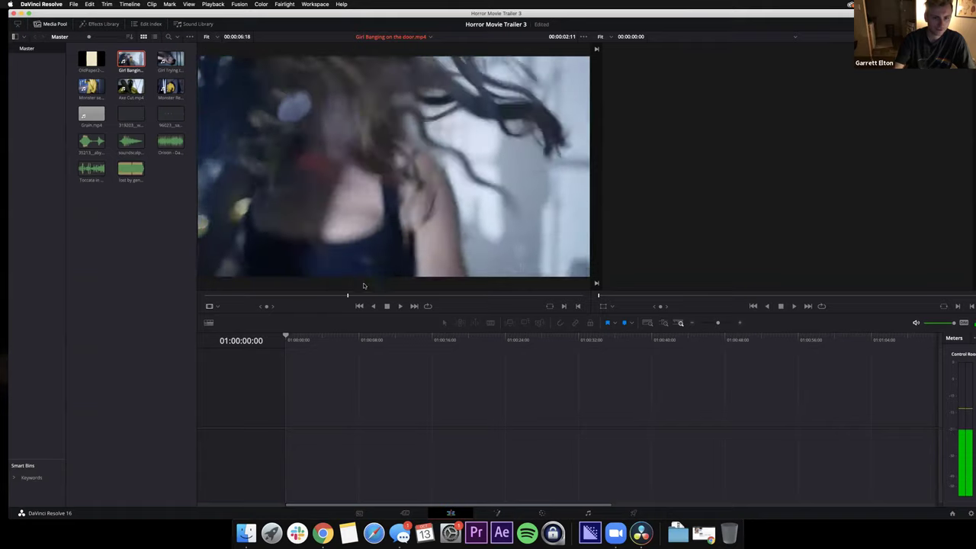
key(space)
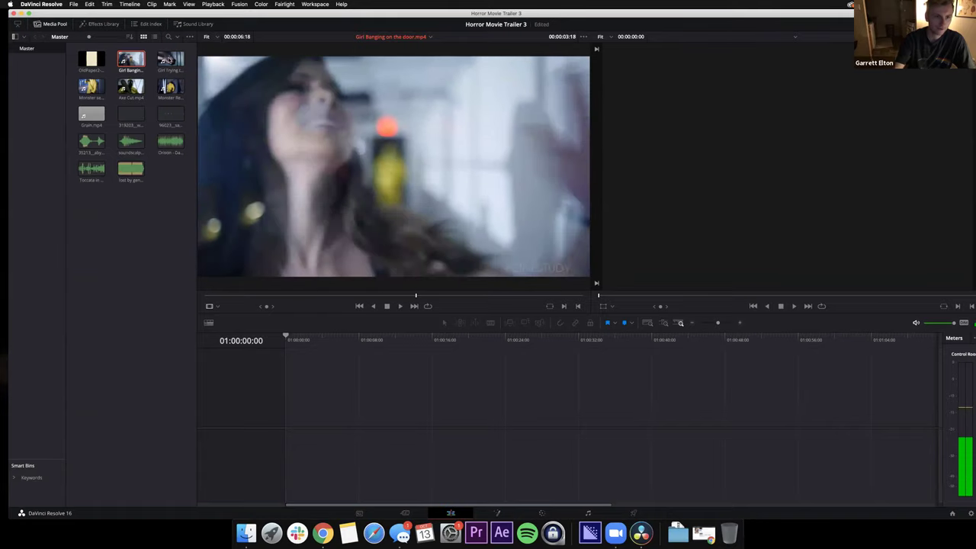
click(170, 59)
drag(203, 296, 368, 297)
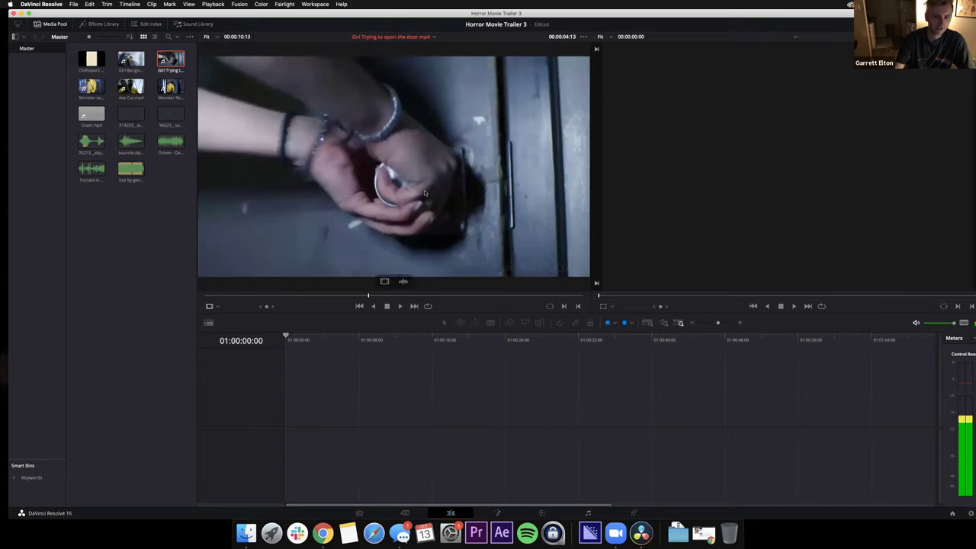
- Scrub through the "Monster sees girl", "Axe Cut" and "Monster Reveal" clips in the source viewer
click(92, 86)
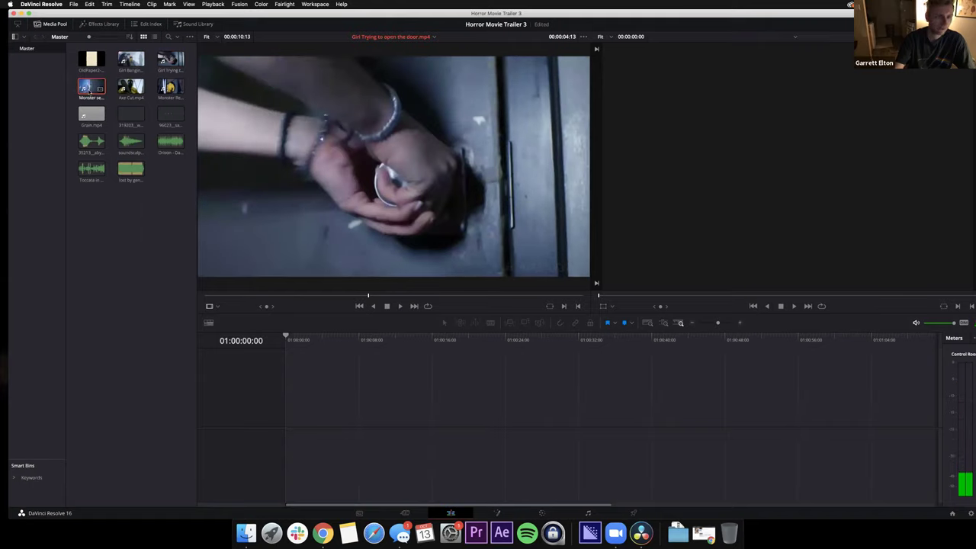
drag(214, 296, 435, 306)
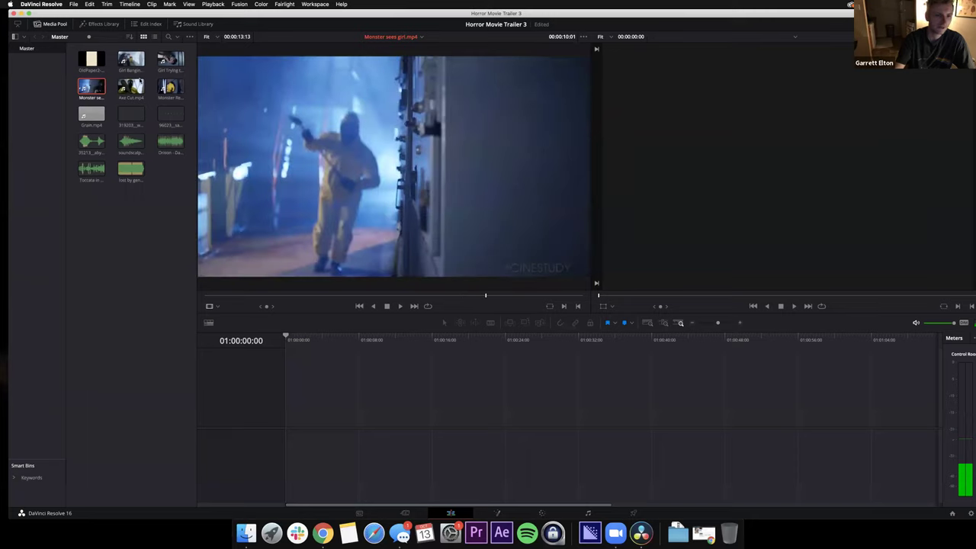
click(130, 86)
drag(212, 295, 304, 288)
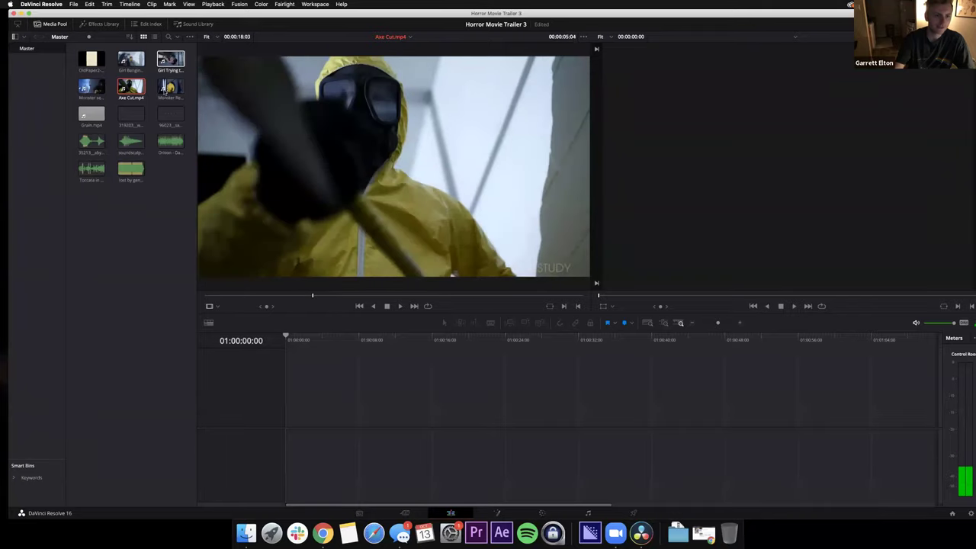
click(170, 86)
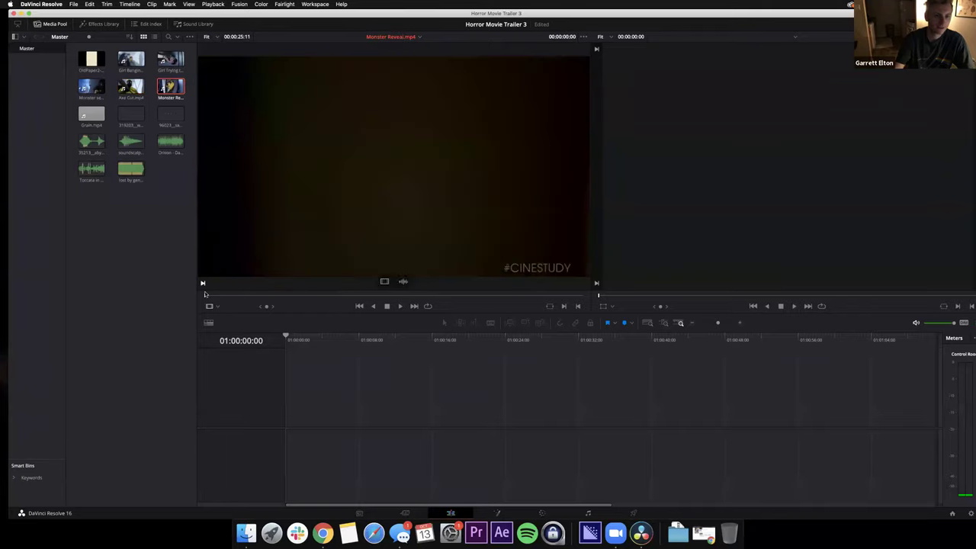
click(217, 296)
drag(258, 297, 370, 300)
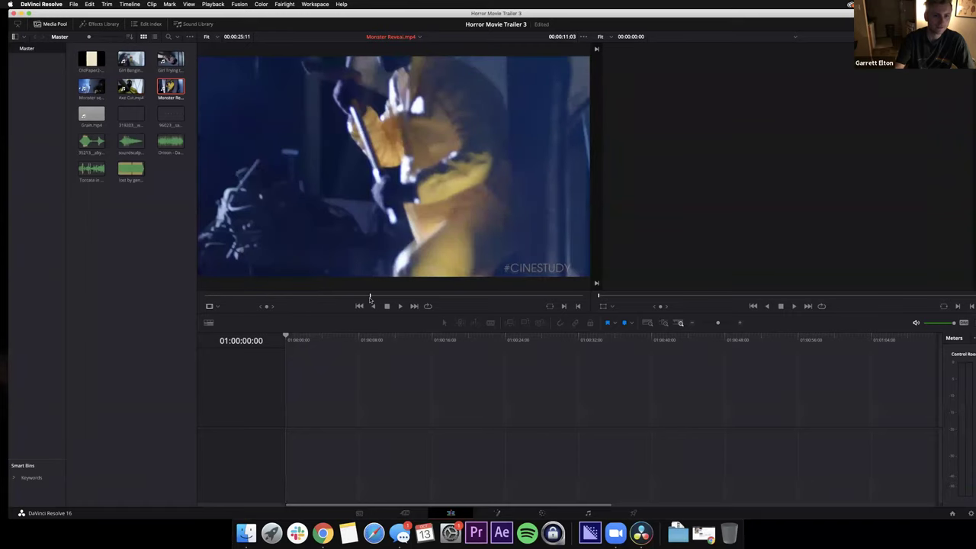
click(149, 243)
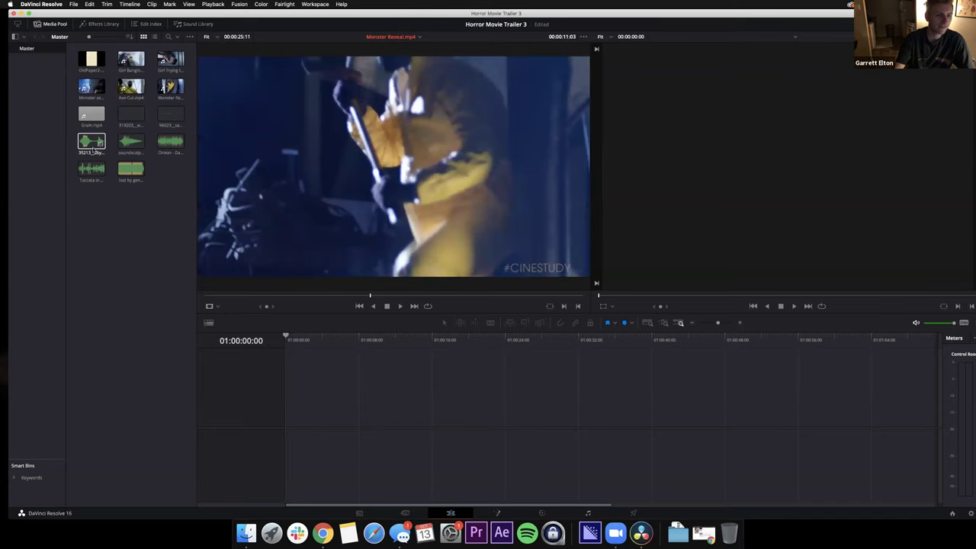
- Preview the foot-drag-dirt and heavy-breath sound effects in the source viewer, scrubbing through the foot-drag audio
double_click(124, 117)
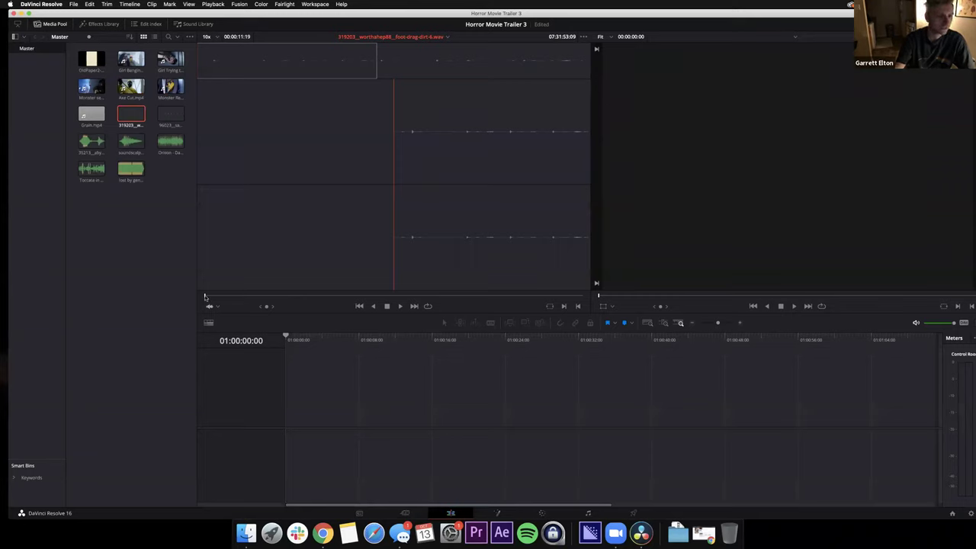
drag(205, 297, 216, 297)
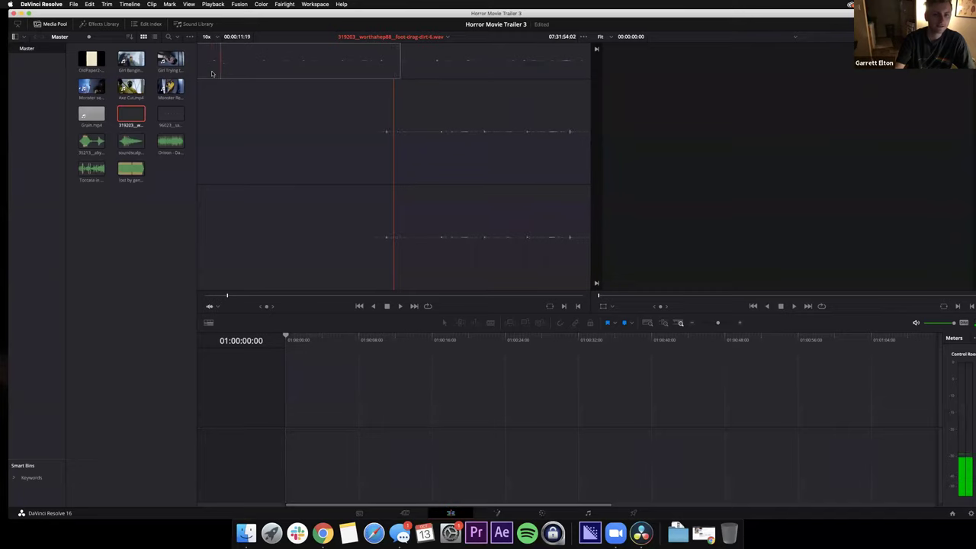
click(128, 116)
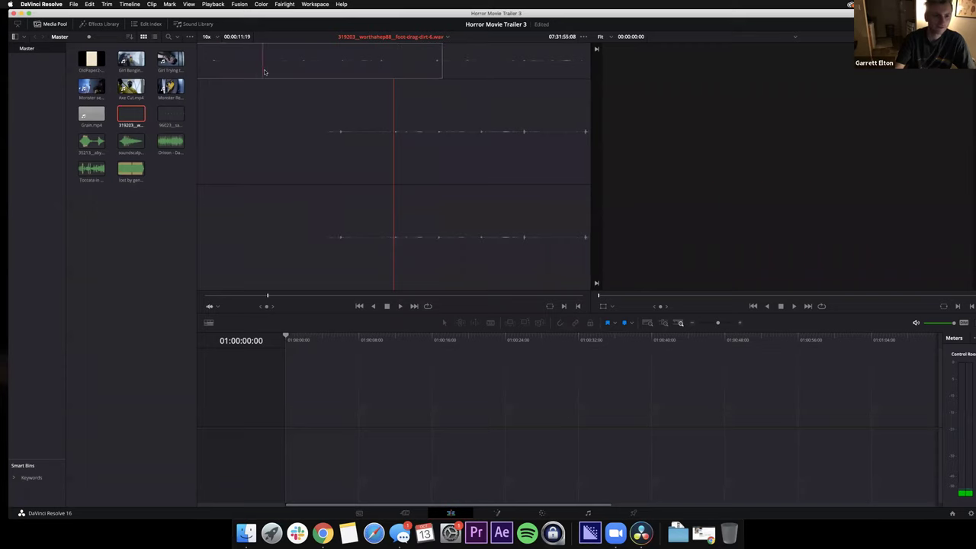
click(171, 116)
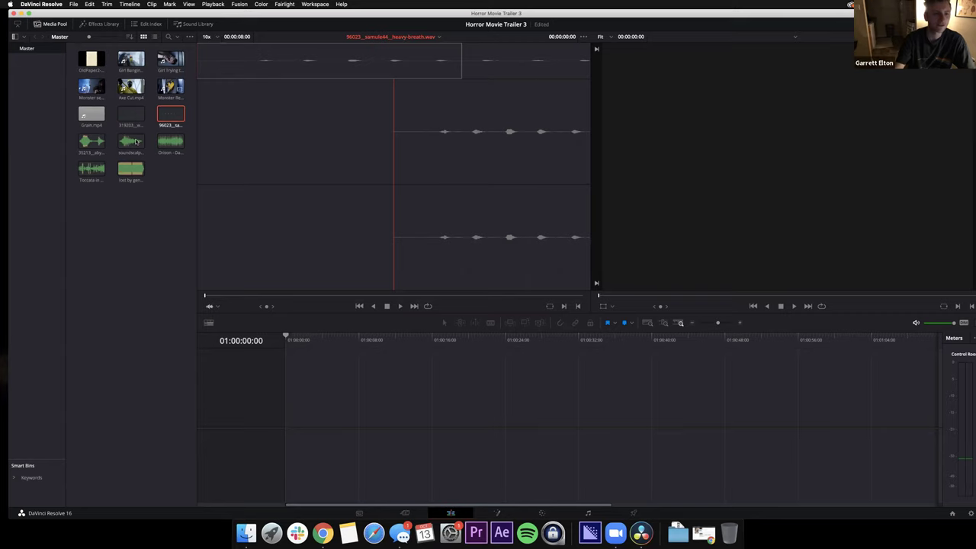
- Listen to the slashkut sound effect and load the monster scream sound effect in the source viewer
click(88, 142)
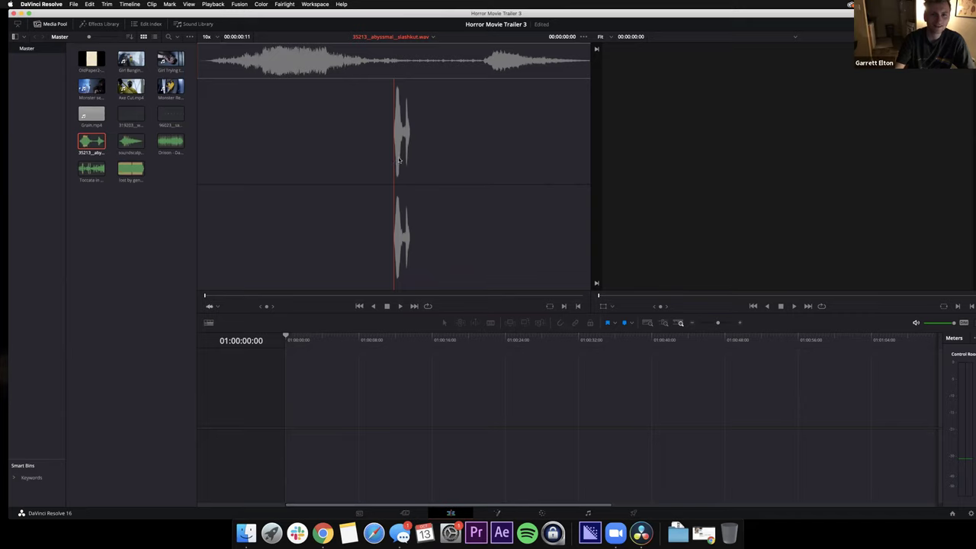
key(space)
key(space)
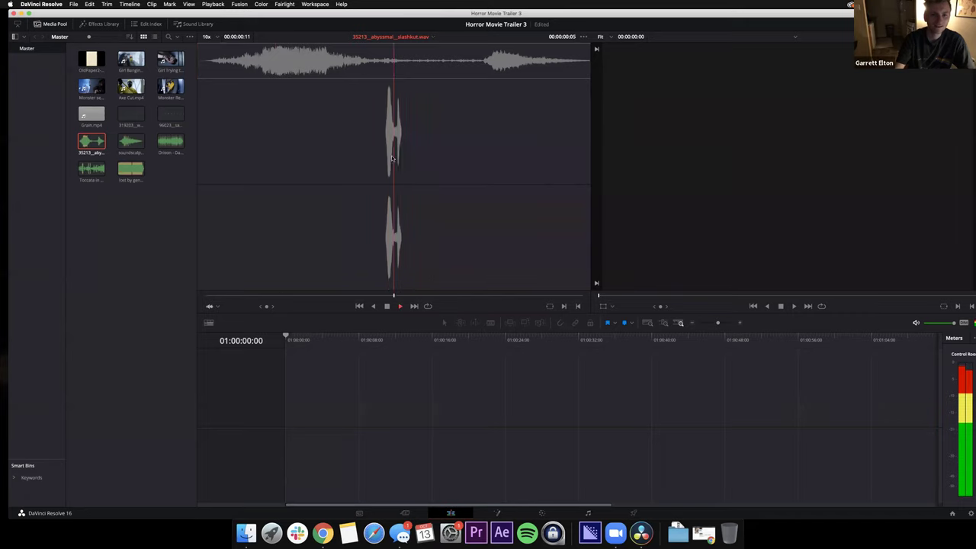
click(126, 143)
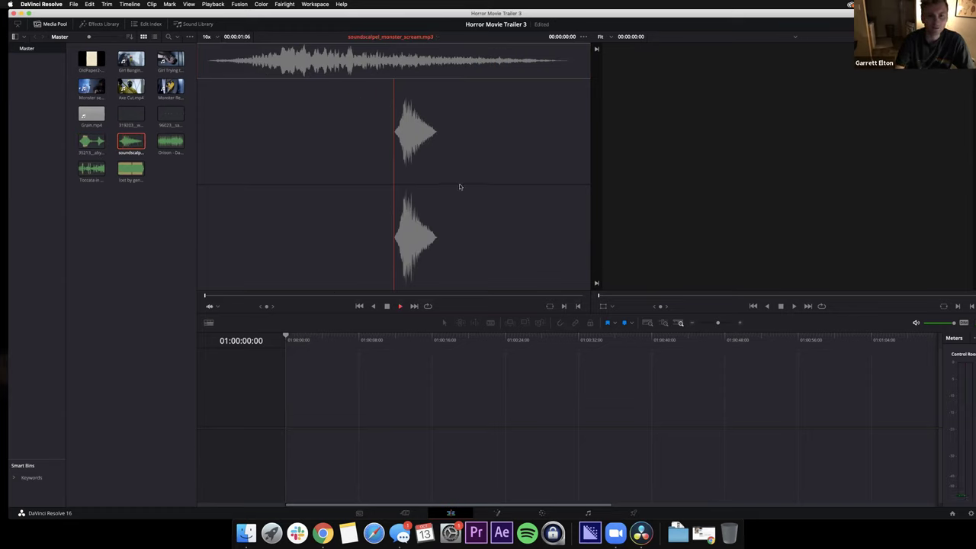
- Play the openings of the Orison, Toccata in D minor and "lost by generation-lost" music tracks in the source viewer
click(161, 145)
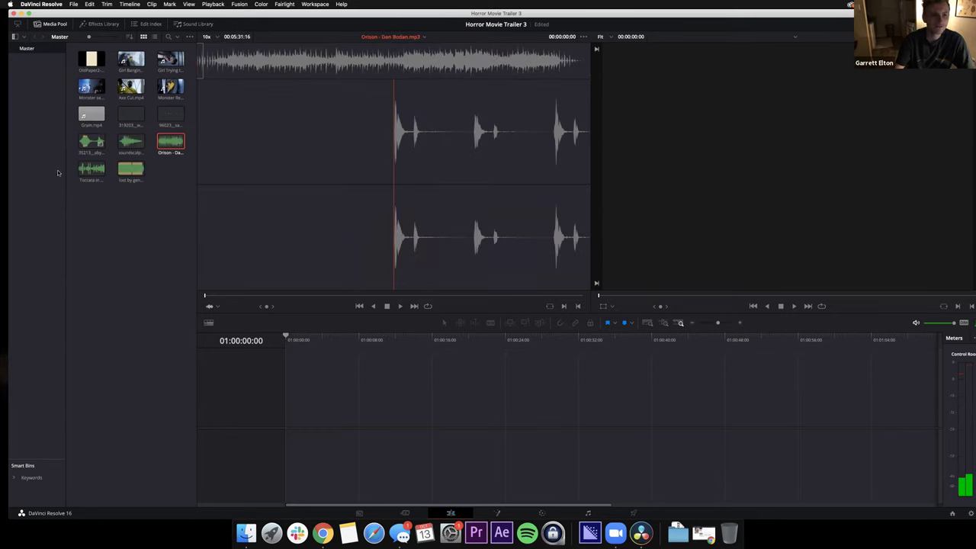
key(space)
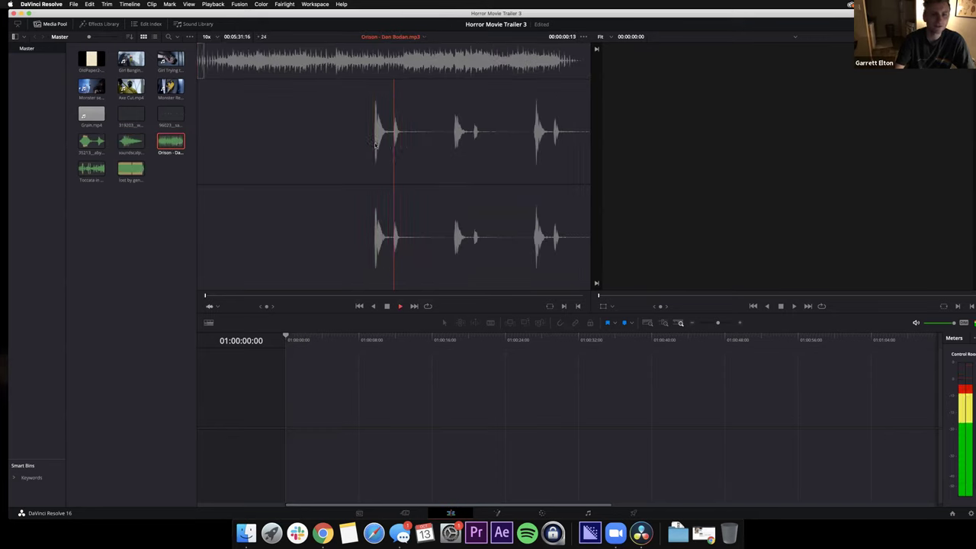
key(space)
click(91, 168)
key(space)
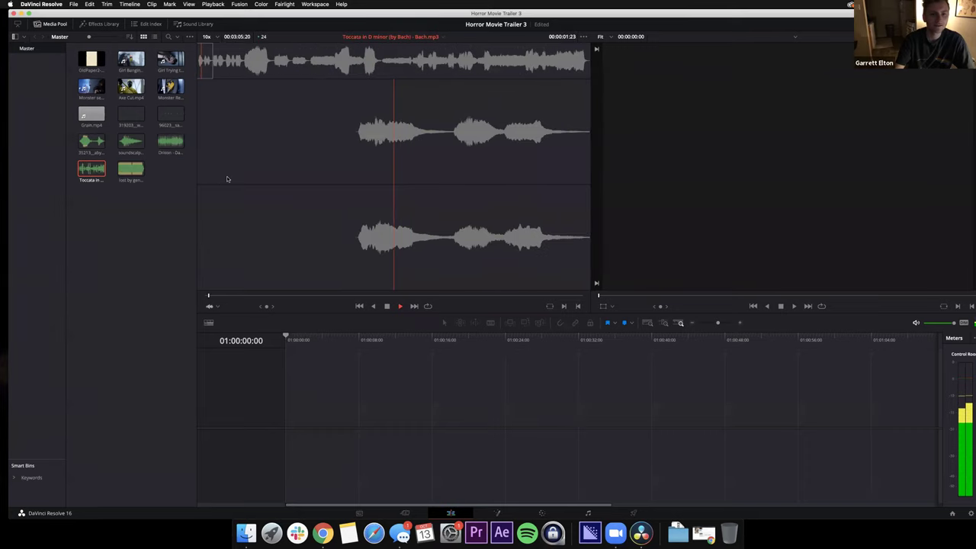
key(space)
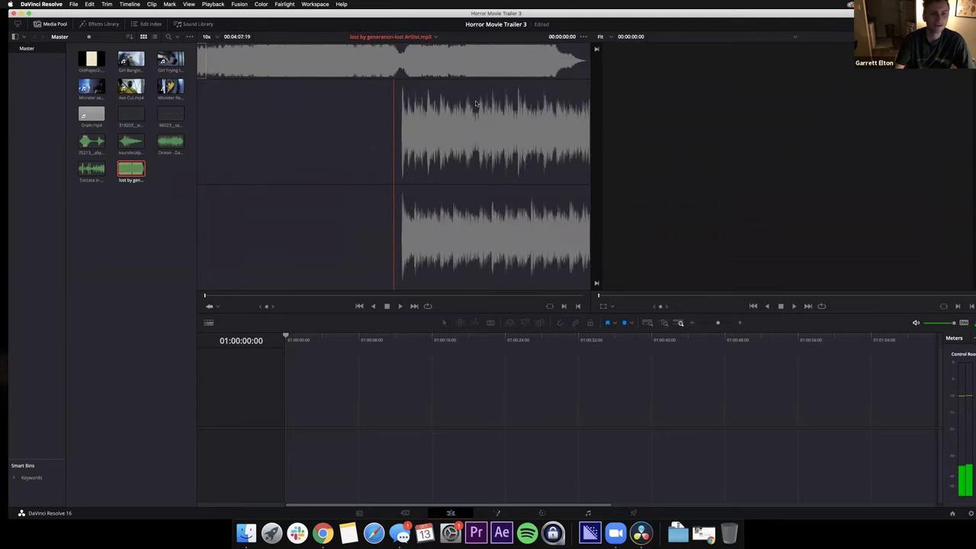
key(space)
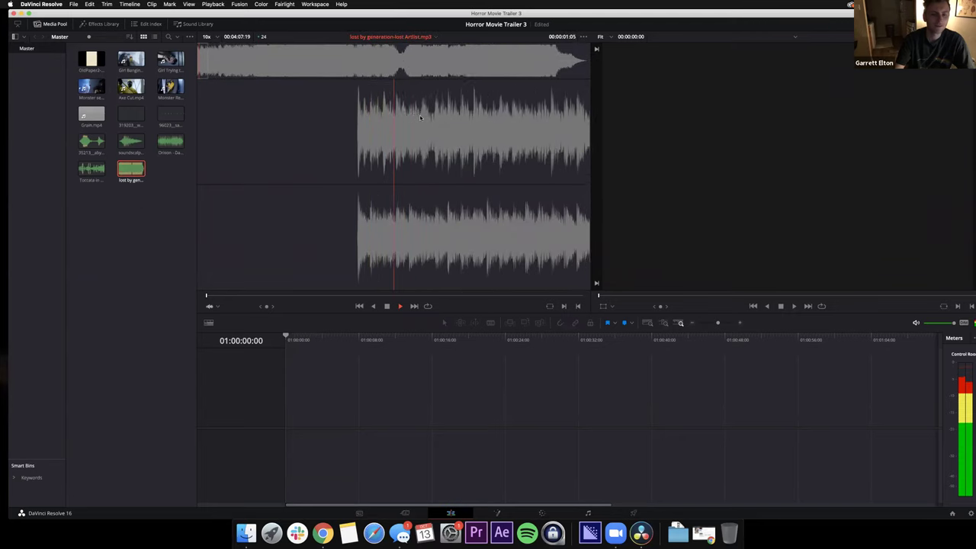
key(space)
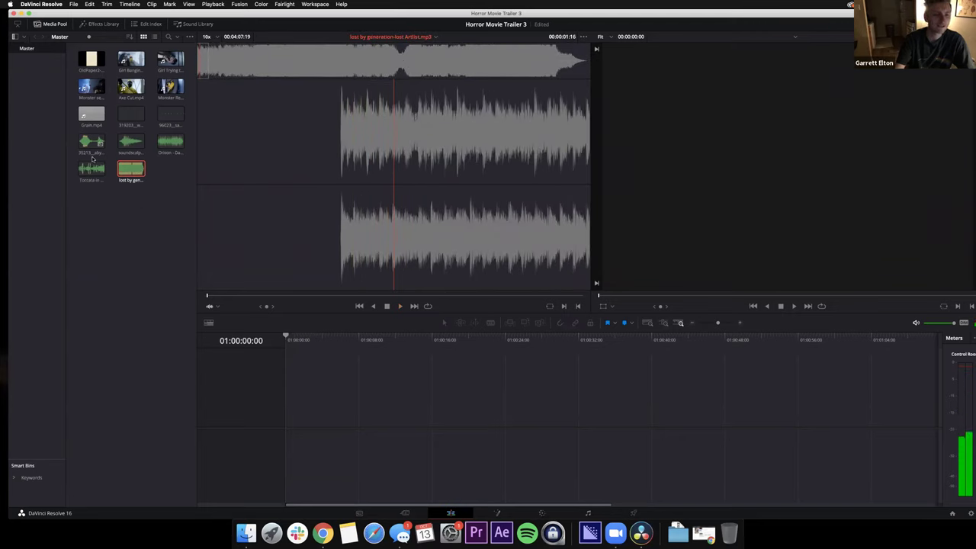
click(152, 207)
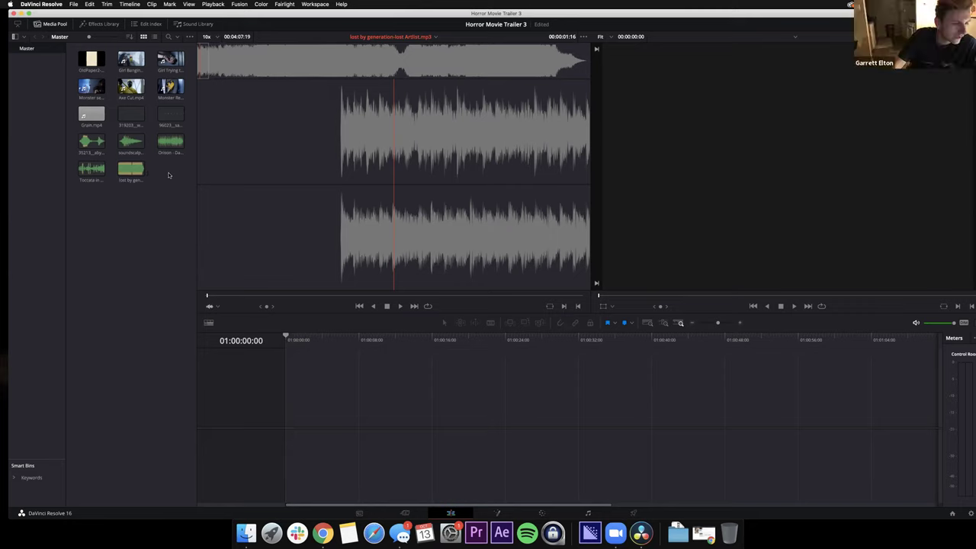
click(74, 4)
mouse_move(161, 79)
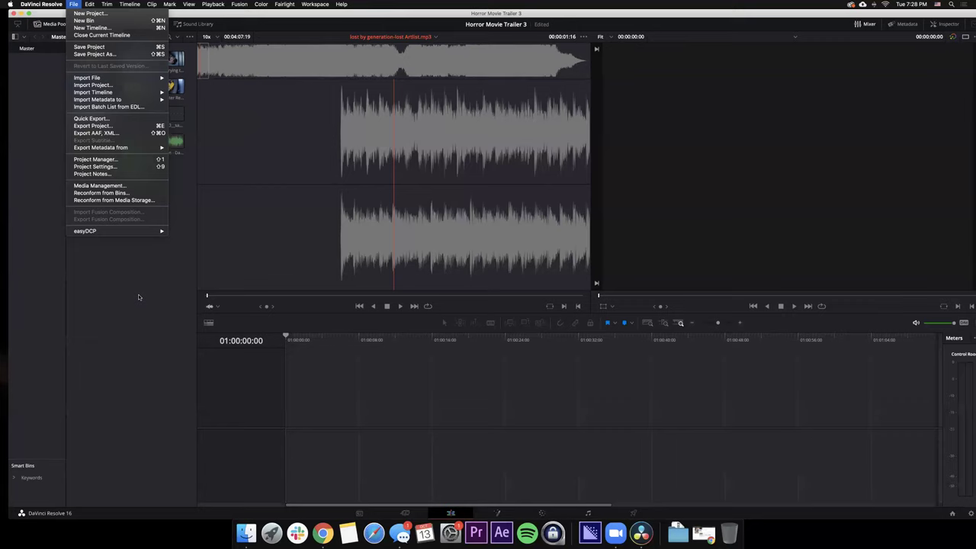
click(138, 297)
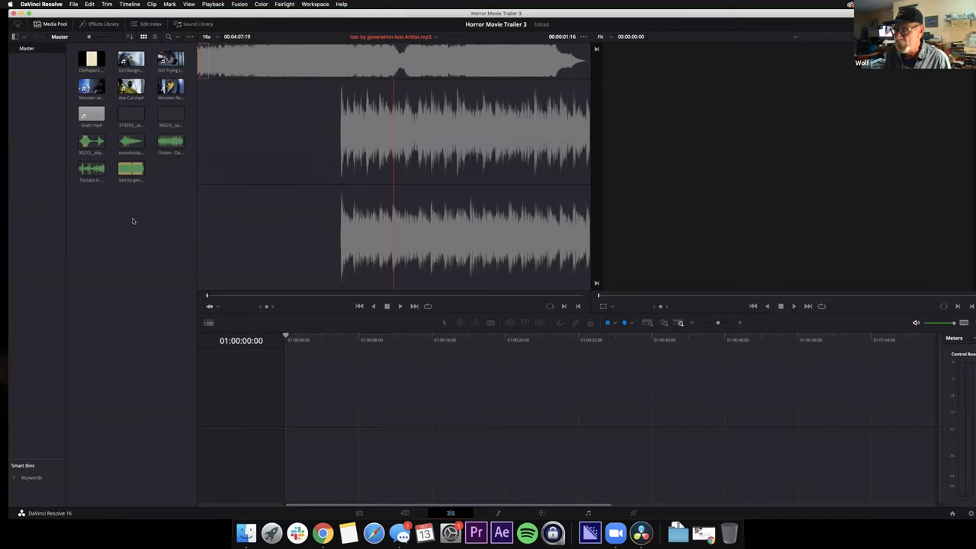
click(170, 145)
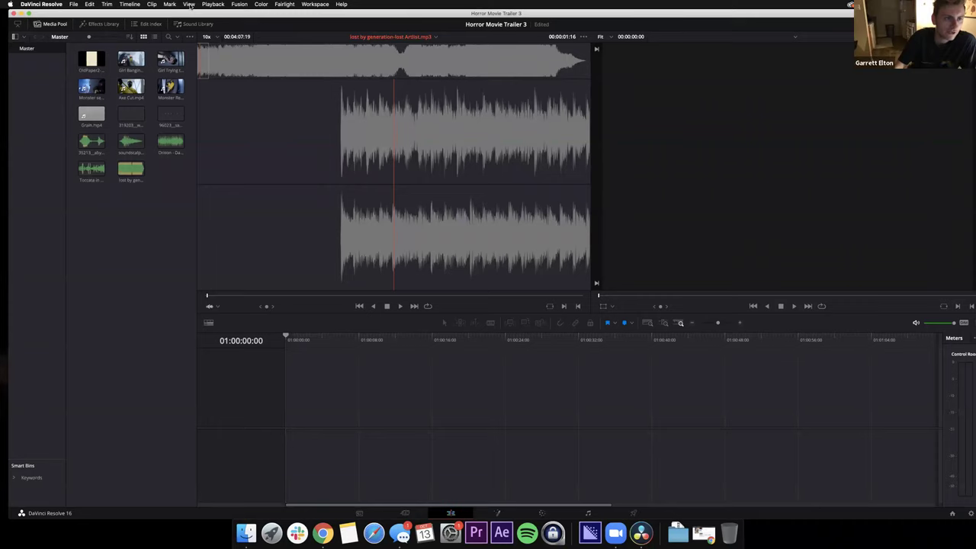
click(190, 5)
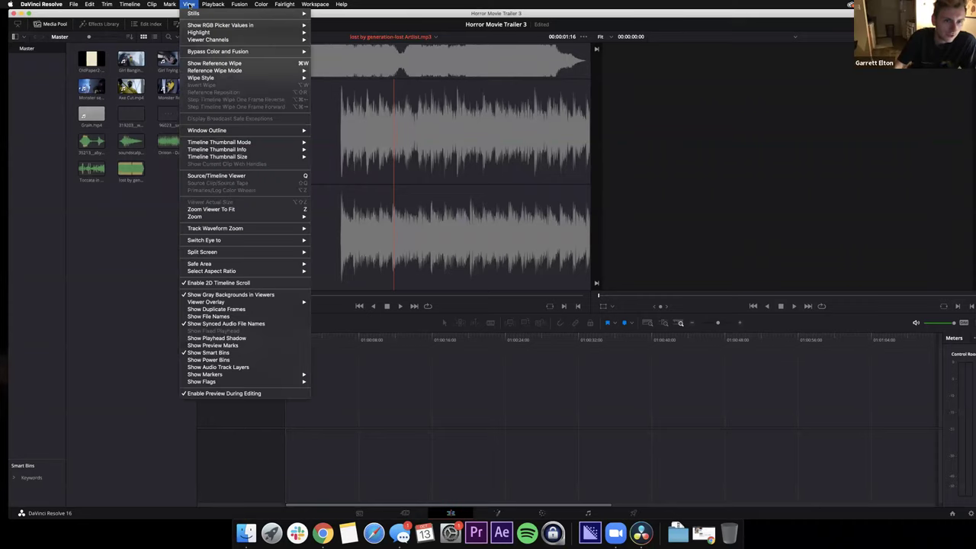
click(190, 5)
click(191, 6)
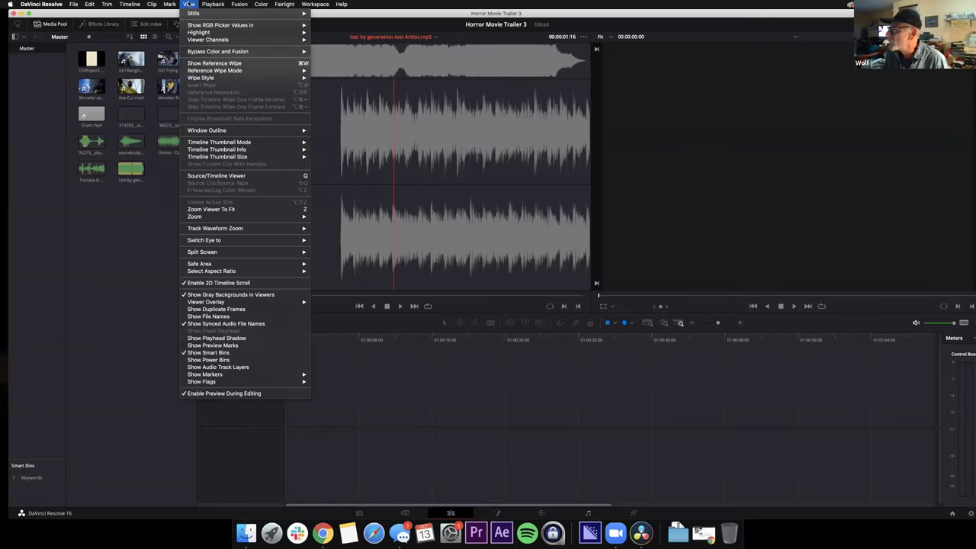
mouse_move(232, 133)
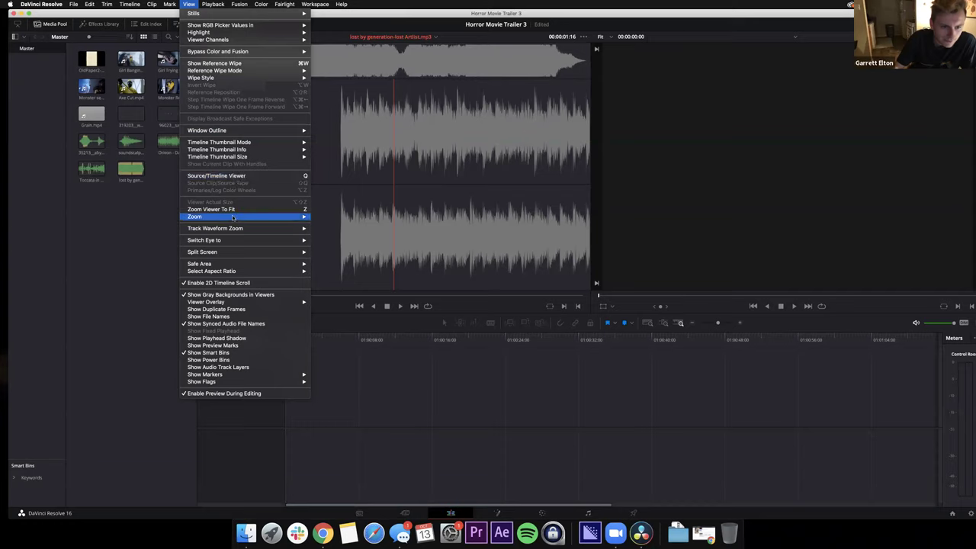
mouse_move(224, 254)
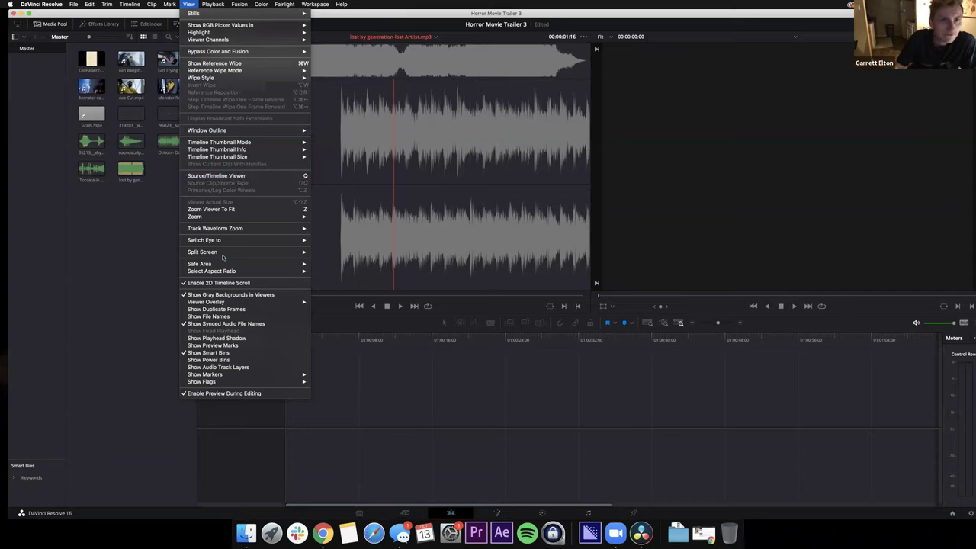
mouse_move(314, 5)
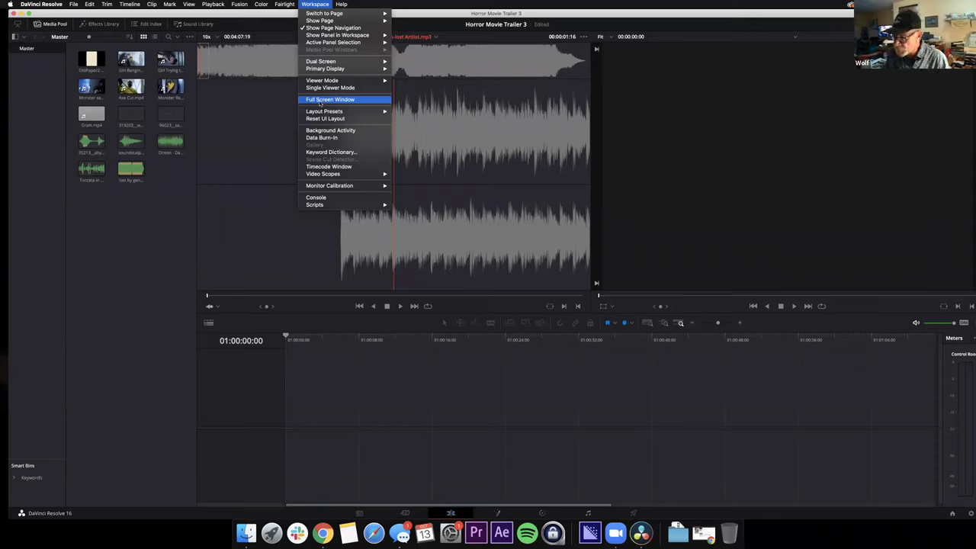
click(120, 248)
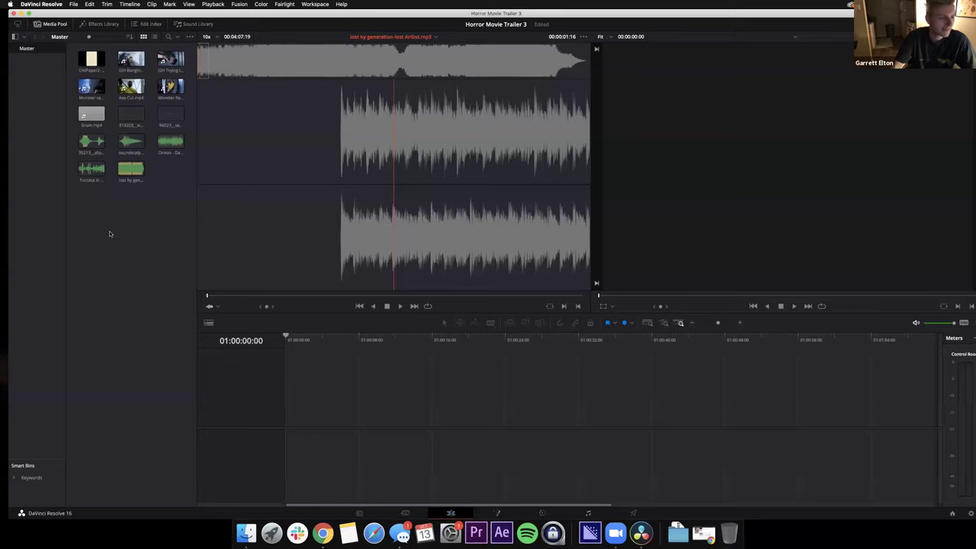
- Browse the "Horror short Trailer 2" folder with its SFX and Video subfolders in the media import dialog, and close it without importing
click(74, 4)
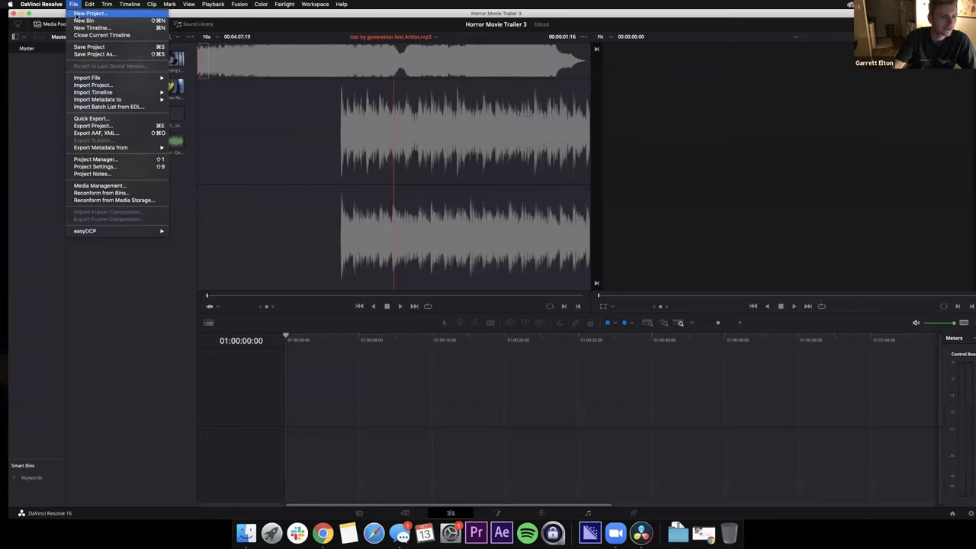
mouse_move(150, 79)
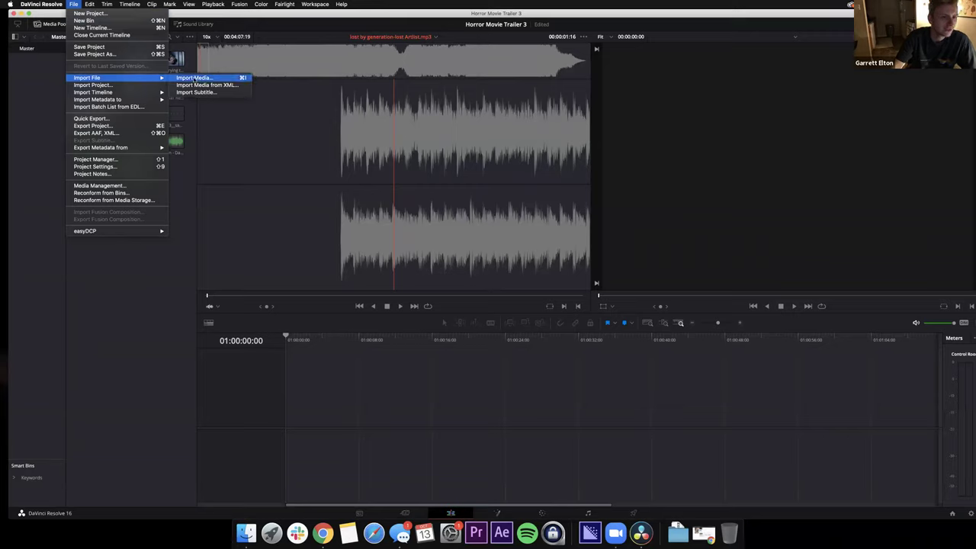
click(195, 79)
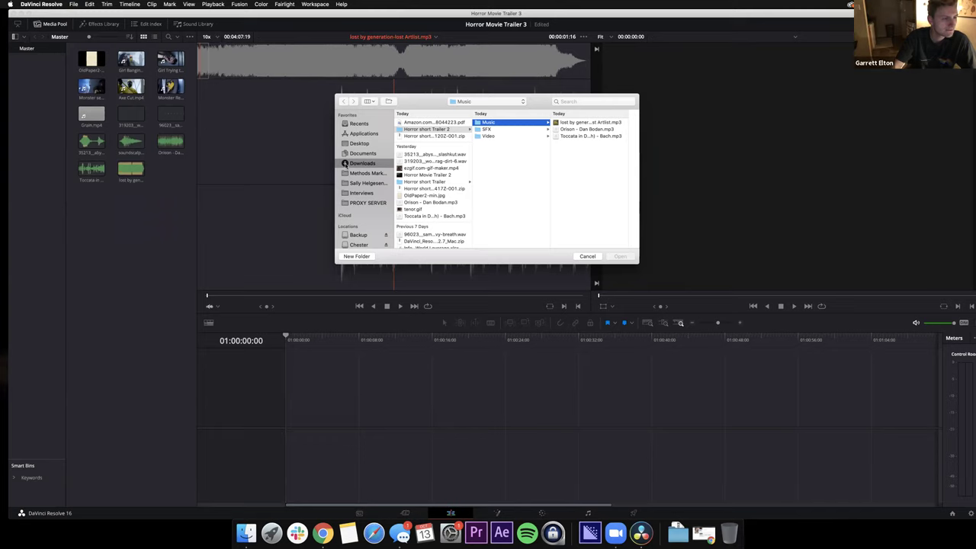
drag(401, 103, 379, 102)
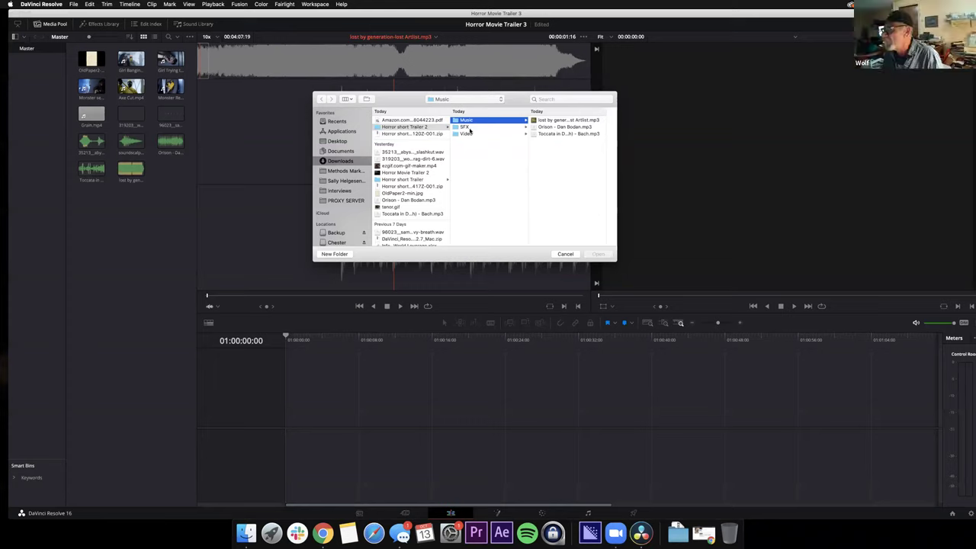
click(469, 129)
click(468, 134)
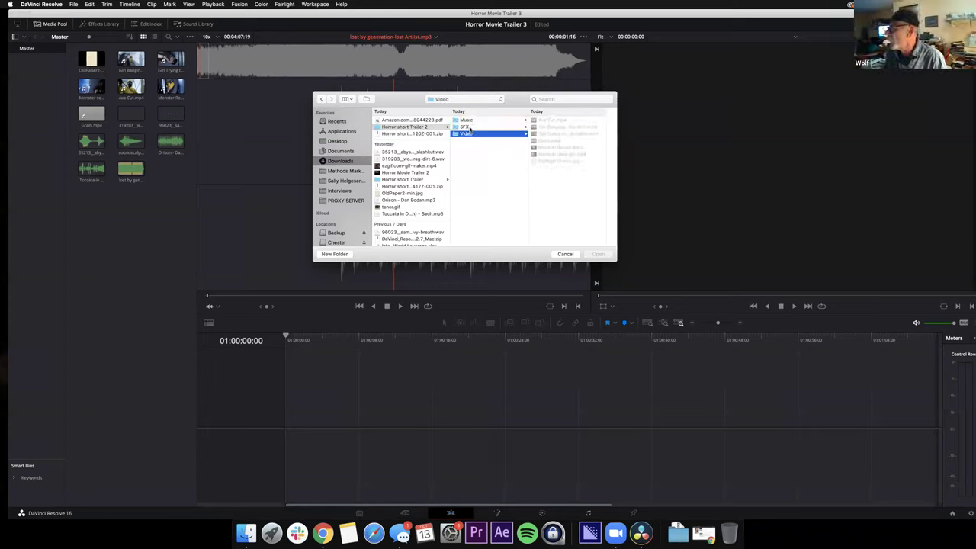
key(Up)
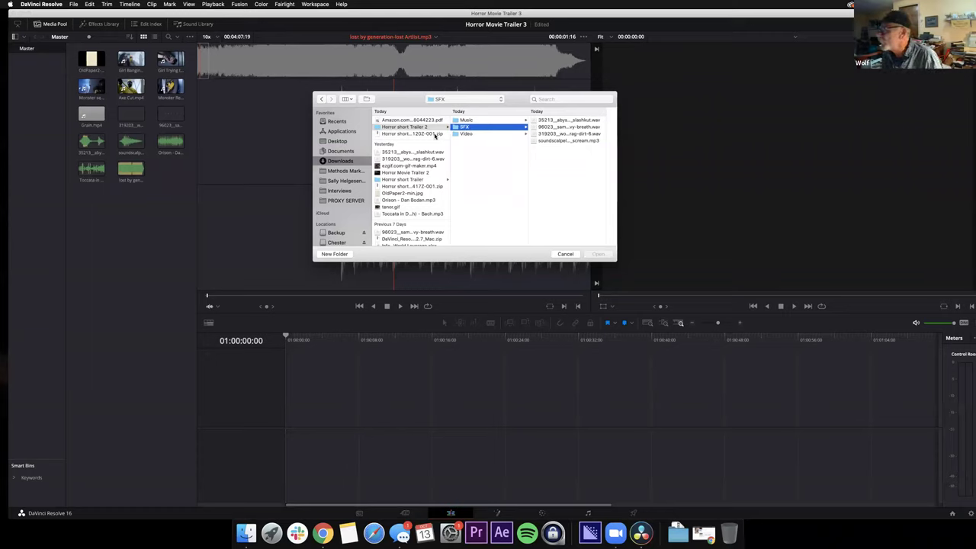
click(434, 135)
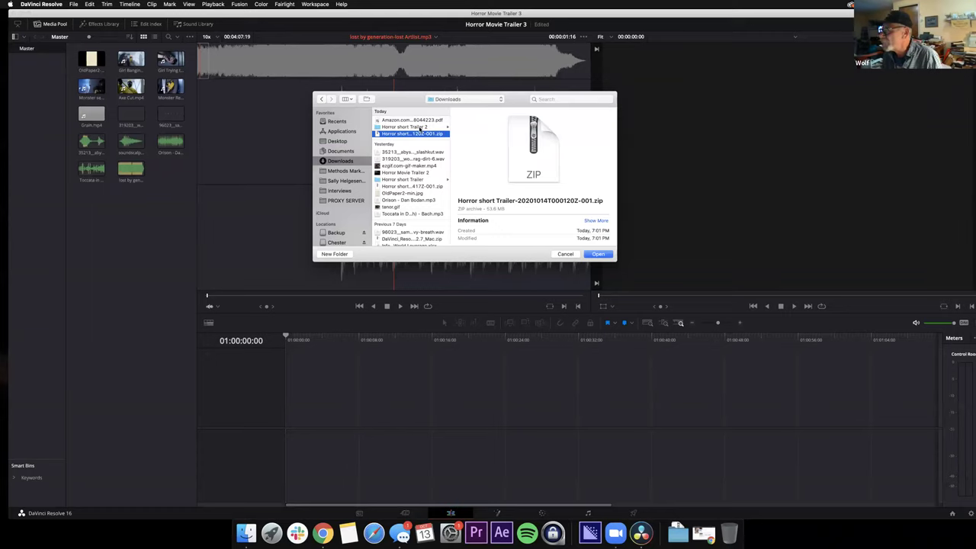
click(417, 127)
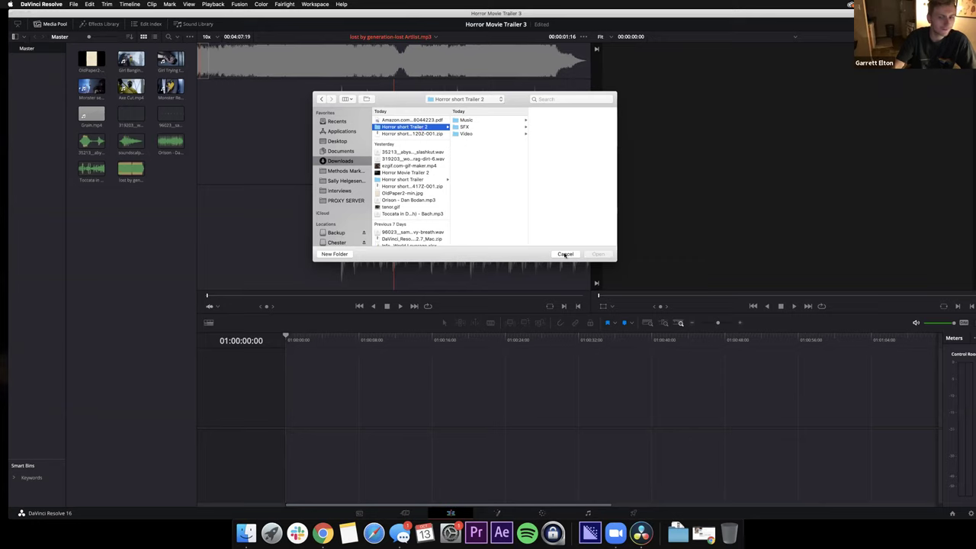
click(565, 253)
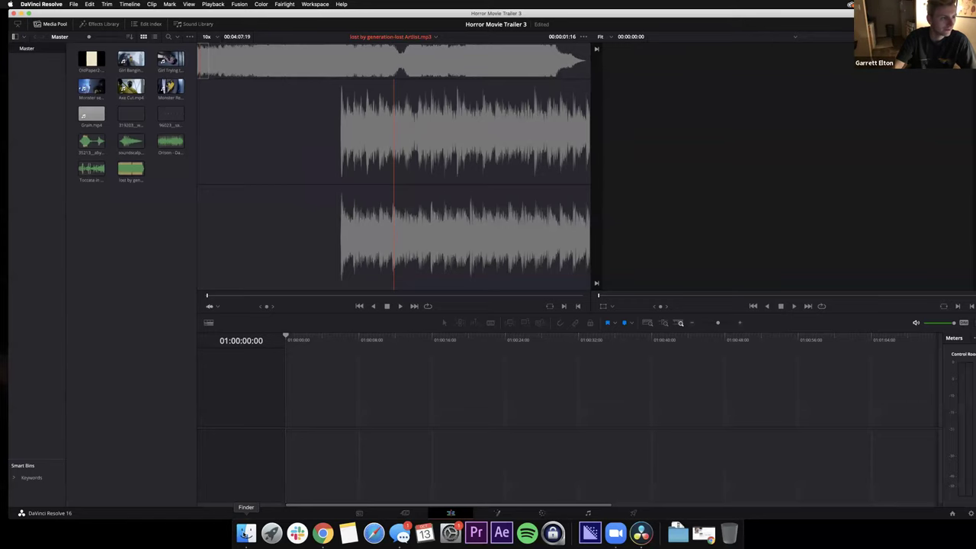
- Switch to Finder, look over the recent files in the Downloads stack, and return to DaVinci Resolve
click(246, 534)
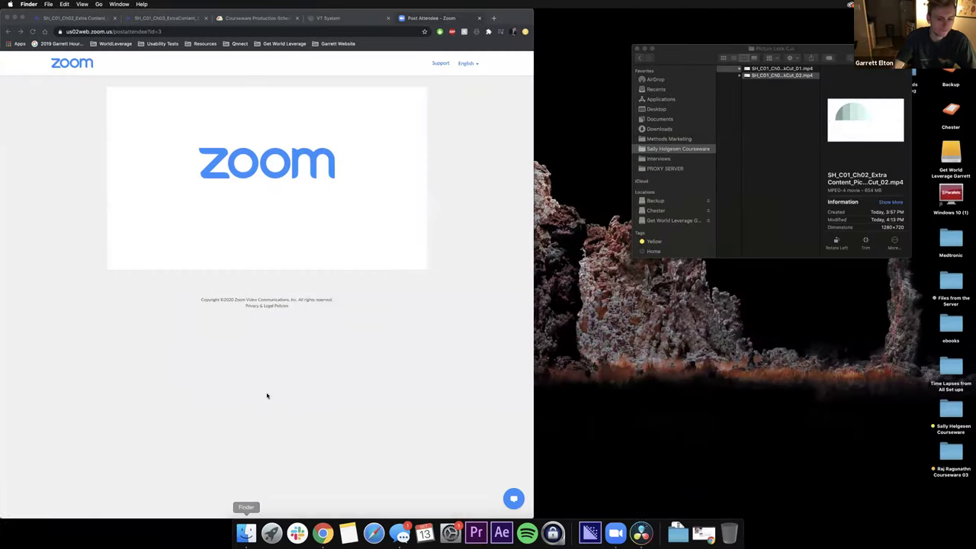
click(677, 534)
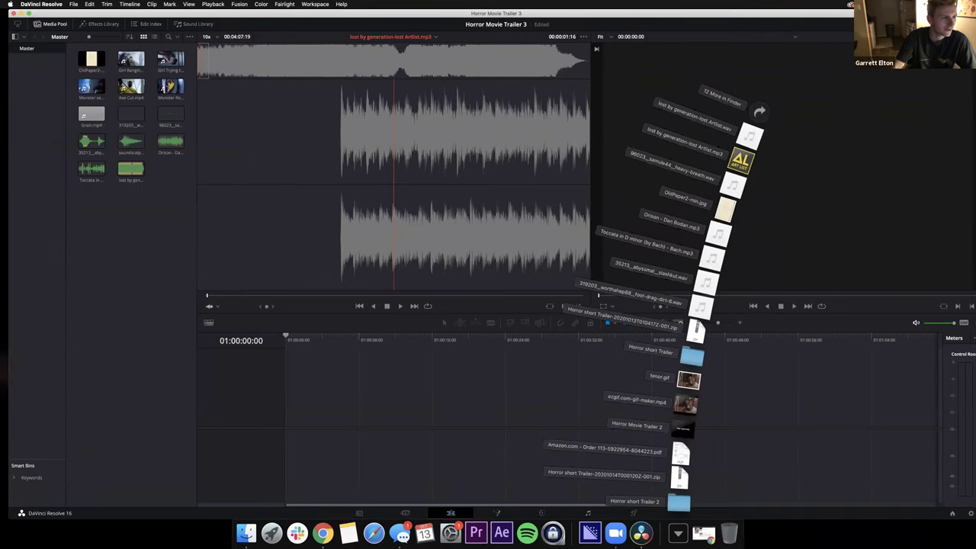
key(Escape)
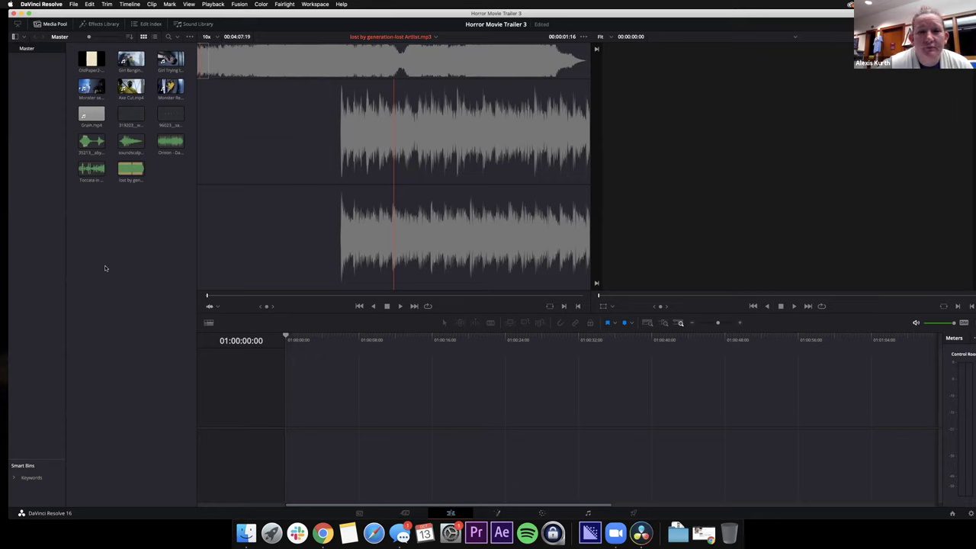
- Preview the Girl Banging on the door, Axe Cut and Monster Reveal video clips in the source viewer
click(125, 66)
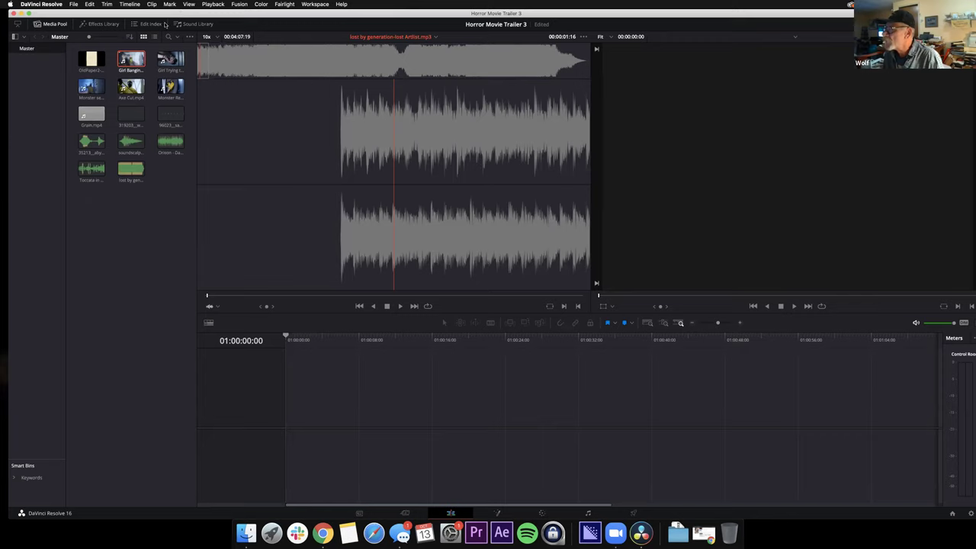
double_click(136, 61)
click(133, 87)
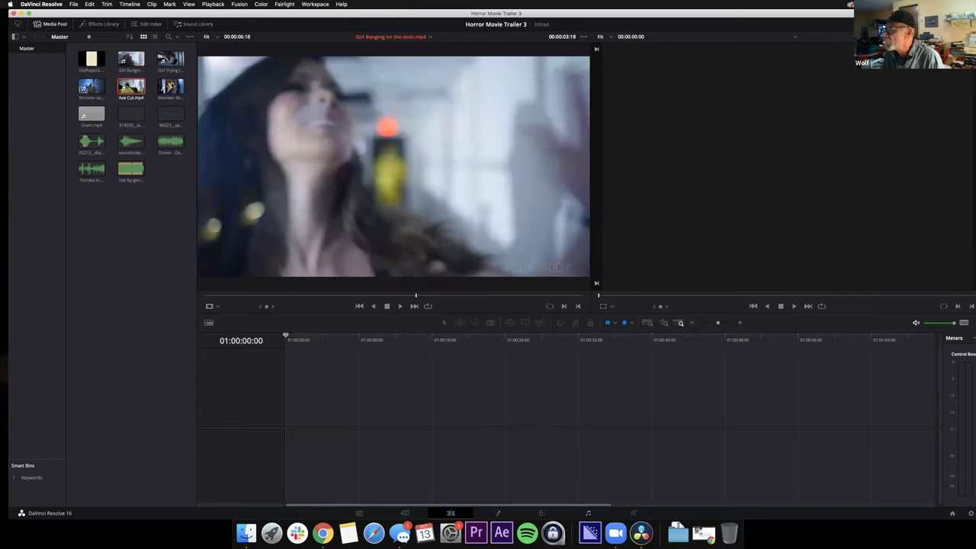
click(170, 86)
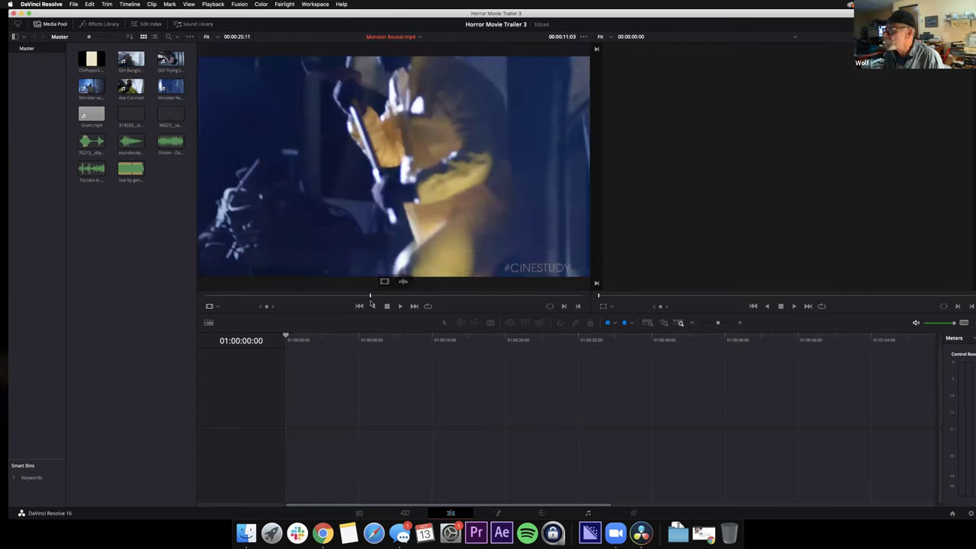
drag(370, 300, 133, 303)
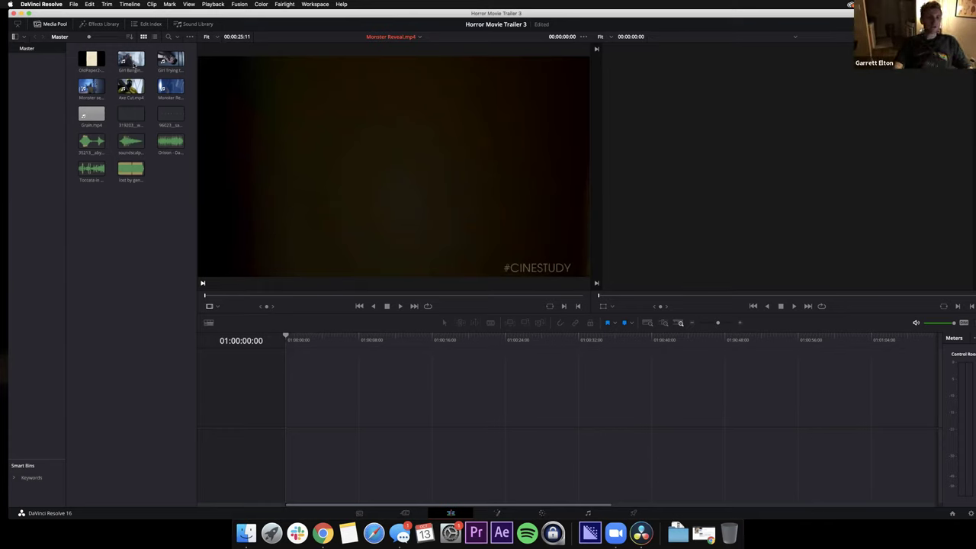
click(175, 89)
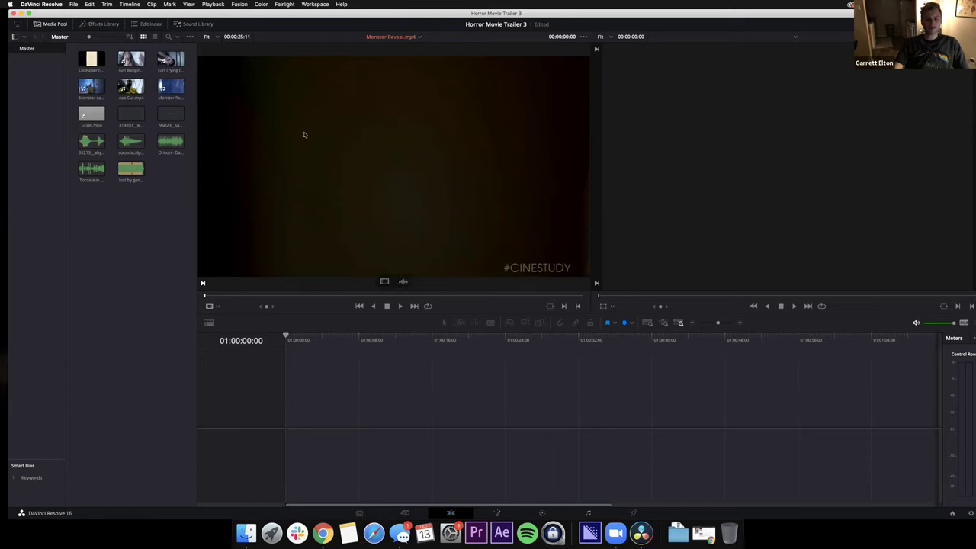
click(126, 83)
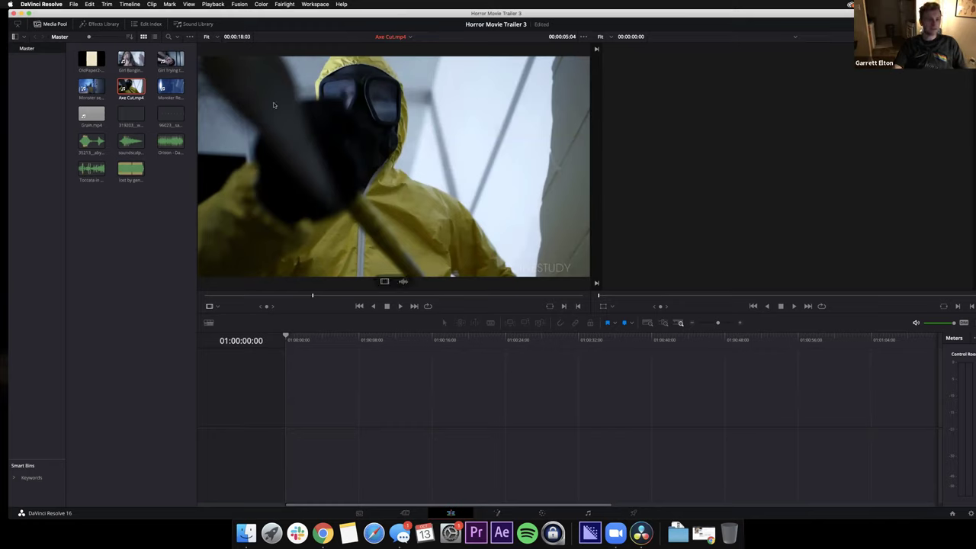
- Place the Monster Reveal clip at the start of a new timeline and play its opening seconds
click(171, 90)
double_click(171, 90)
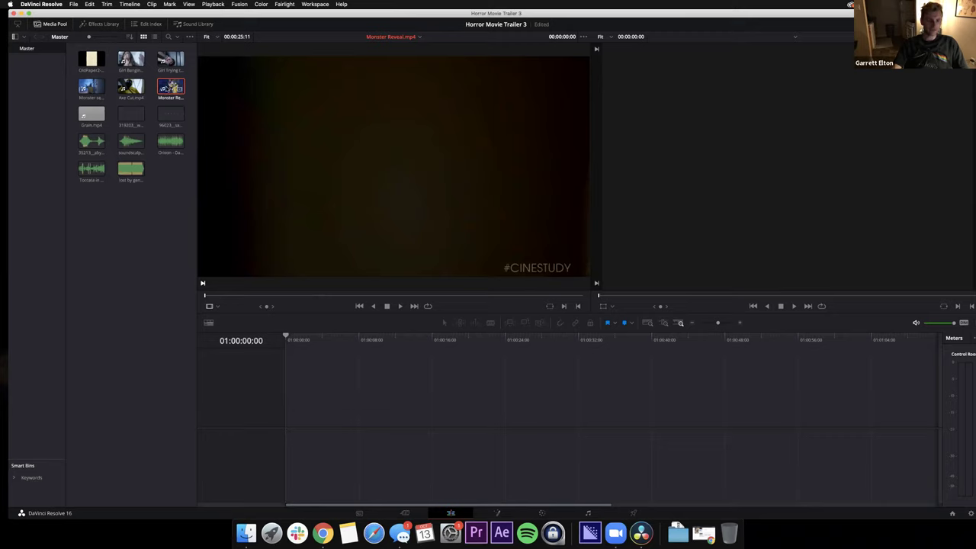
drag(353, 377, 285, 428)
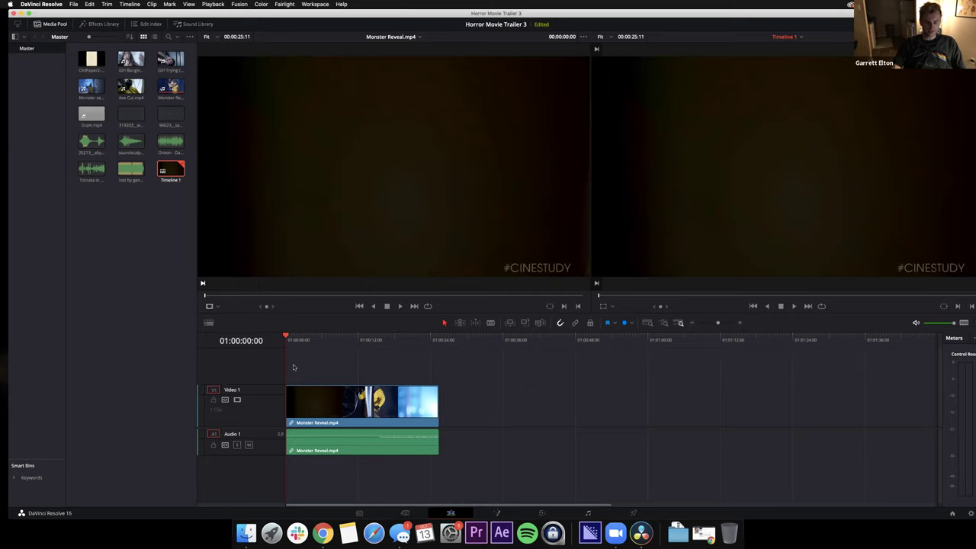
key(space)
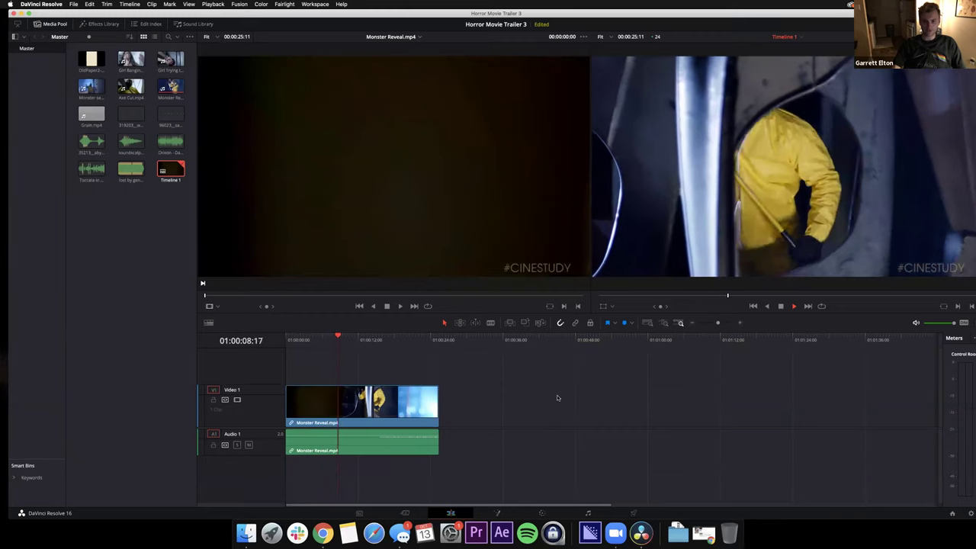
key(space)
click(308, 405)
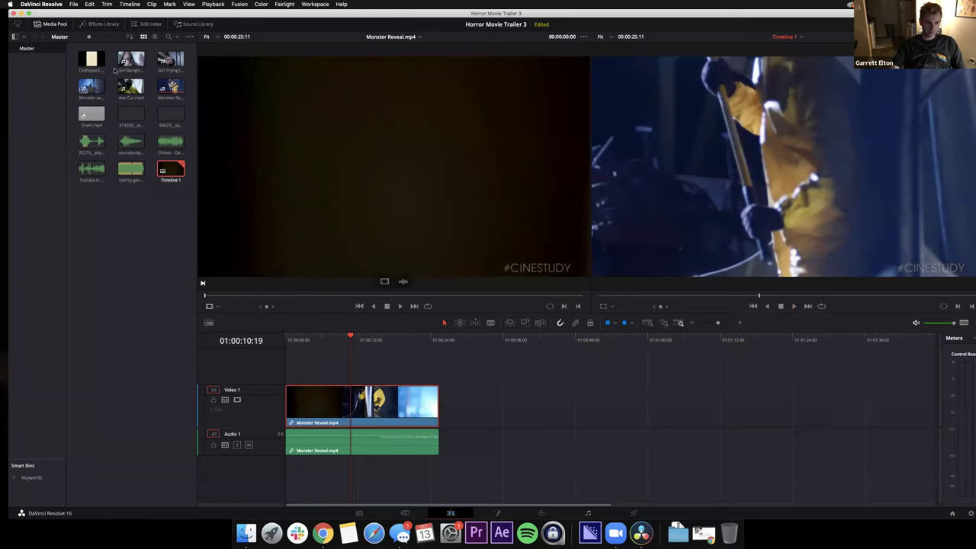
- Layer the Axe Cut clip on a second video track above Monster Reveal, starting at about 01:00:07:08
click(132, 86)
drag(131, 86, 336, 373)
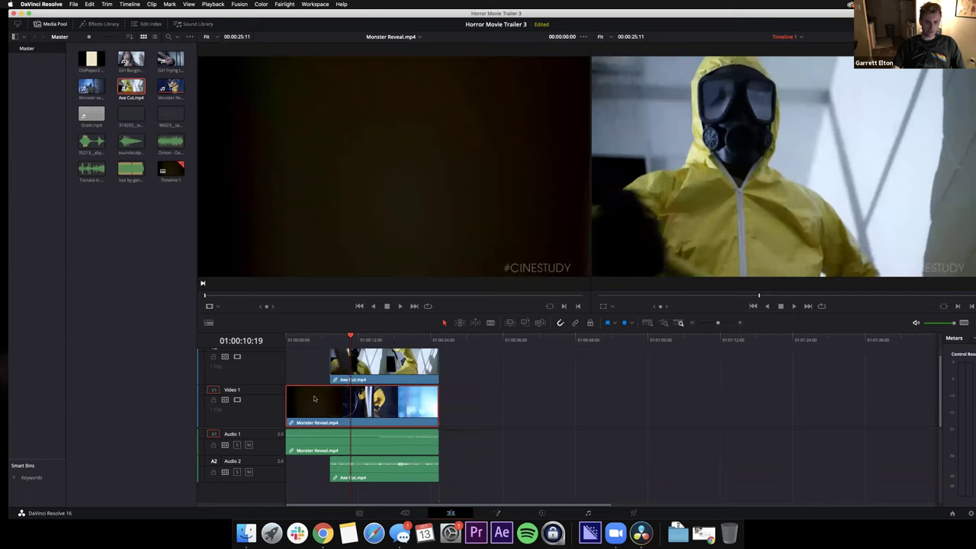
drag(346, 338, 329, 341)
- Delete the Axe Cut clip's video and audio from the timeline
click(387, 499)
key(super+a)
key(super+shift+a)
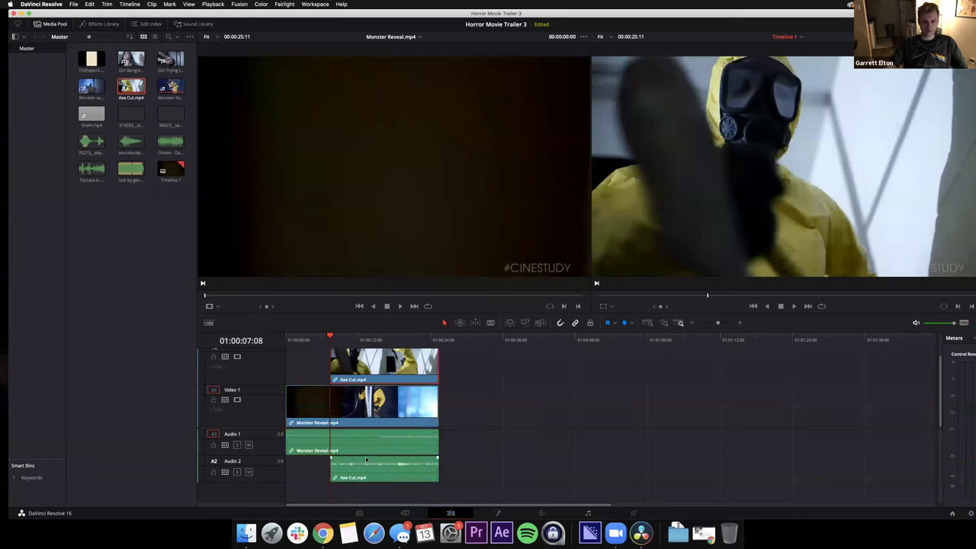
click(394, 367)
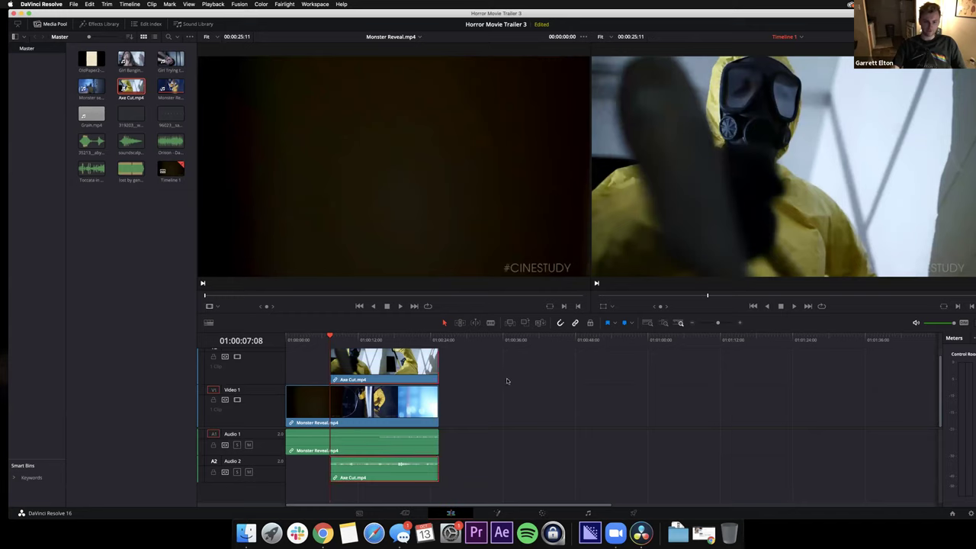
key(Delete)
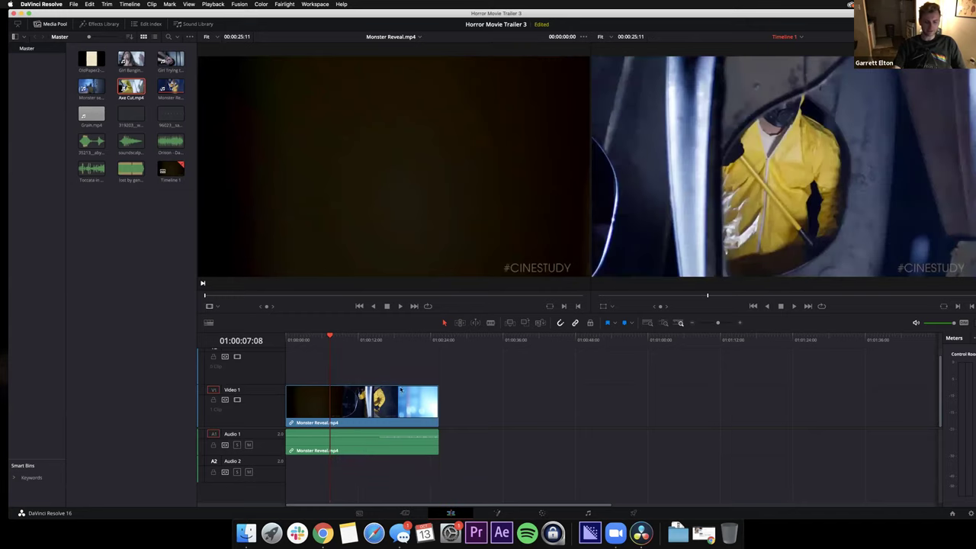
- Play the timeline from the start and split Monster Reveal with the Blade tool at 01:00:05:13, returning to selection mode
drag(327, 336, 274, 346)
key(space)
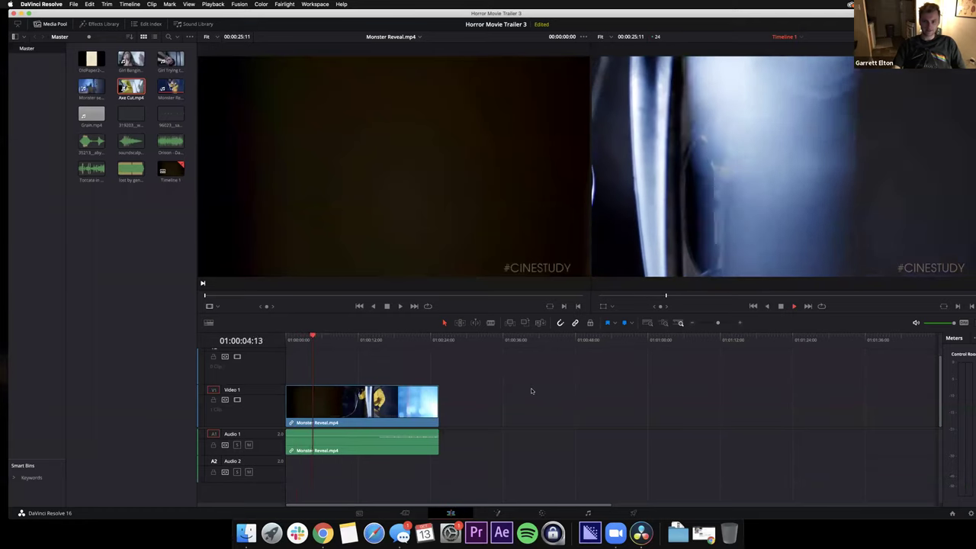
click(320, 336)
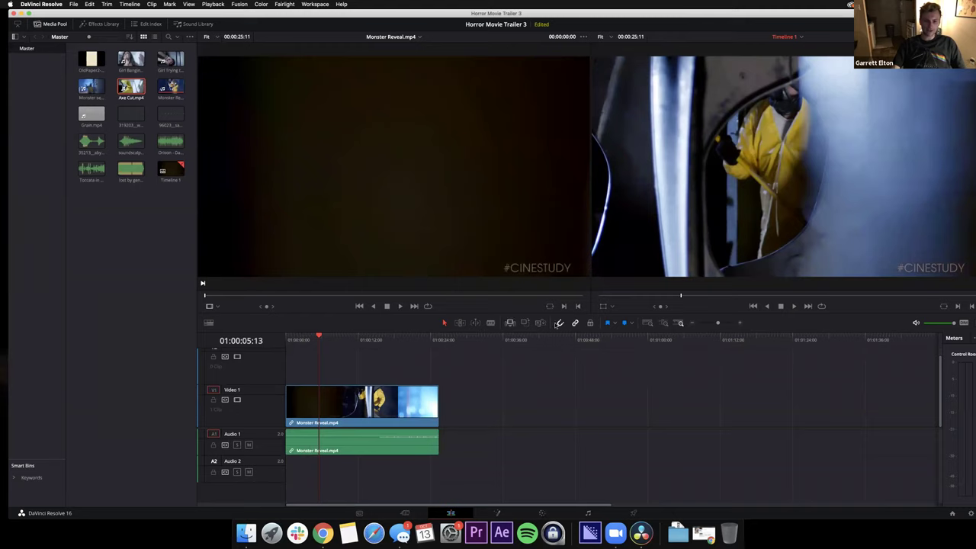
click(491, 324)
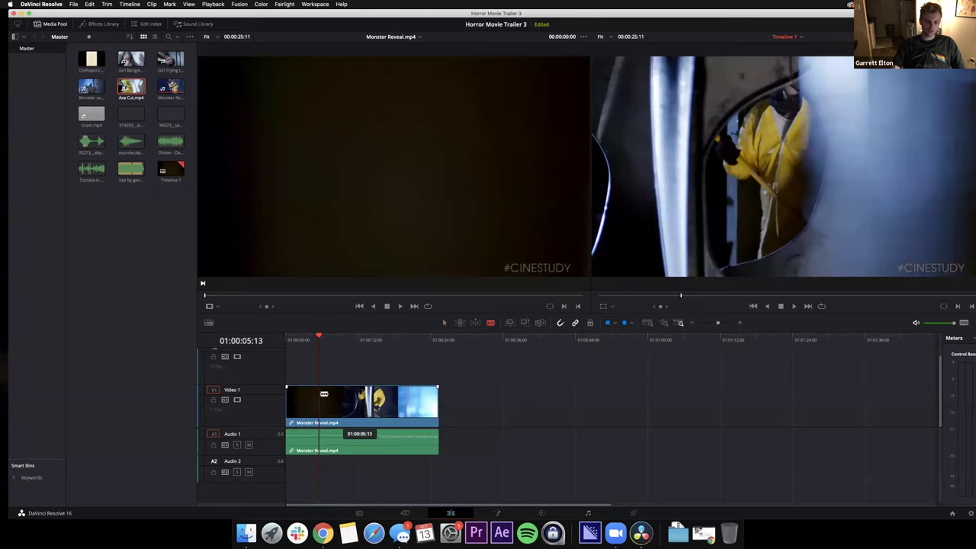
click(323, 394)
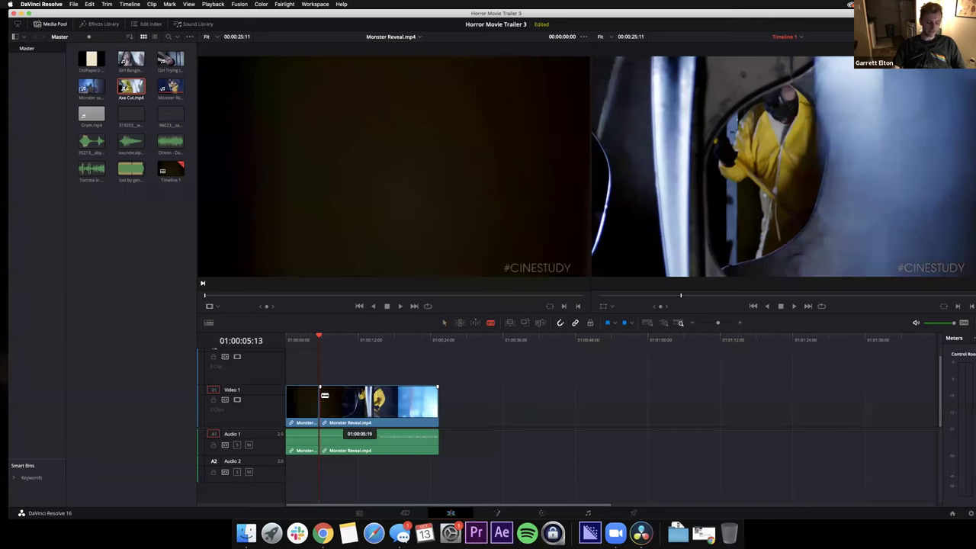
key(a)
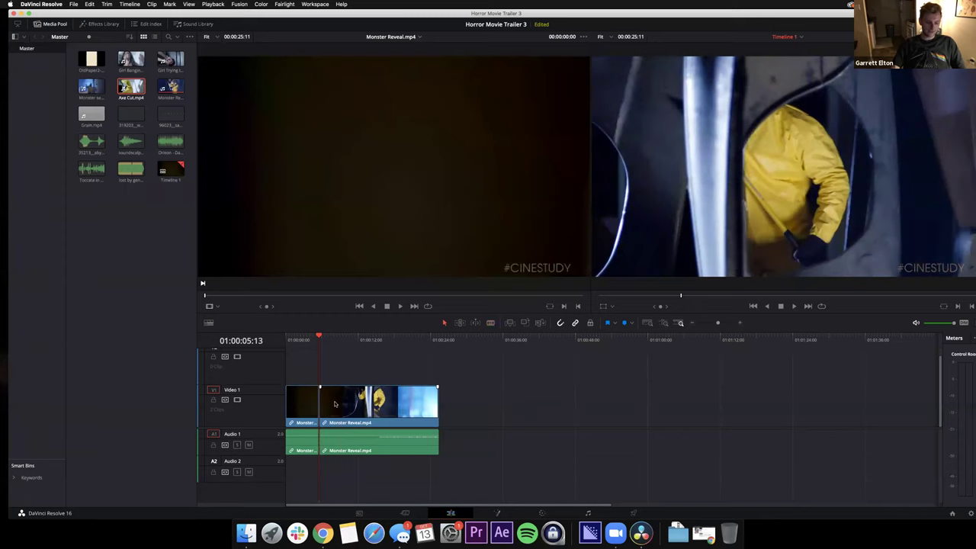
- Delete the first section of Monster Reveal, video and audio, leaving the gap before the remaining piece
click(345, 416)
mouse_move(345, 412)
mouse_down()
mouse_move(385, 412)
mouse_move(360, 414)
mouse_up()
click(304, 421)
click(299, 374)
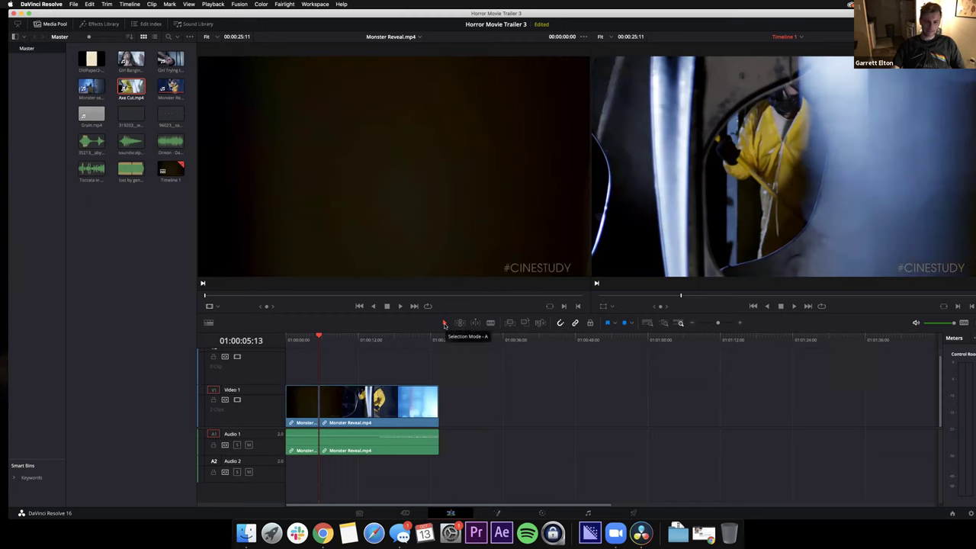
drag(296, 364, 304, 436)
key(BackSpace)
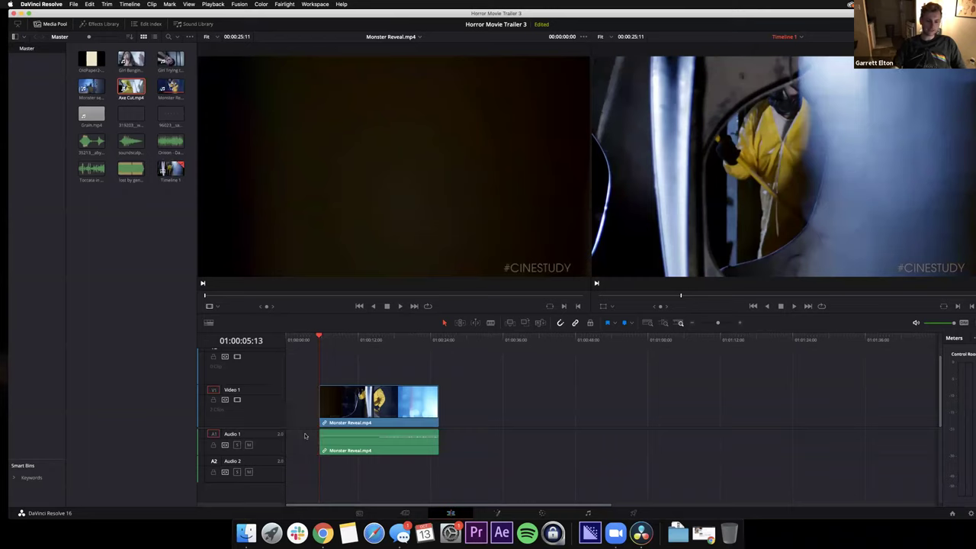
- Ripple-delete the gap ahead of the remaining Monster Reveal clip and play the timeline from the start
click(304, 414)
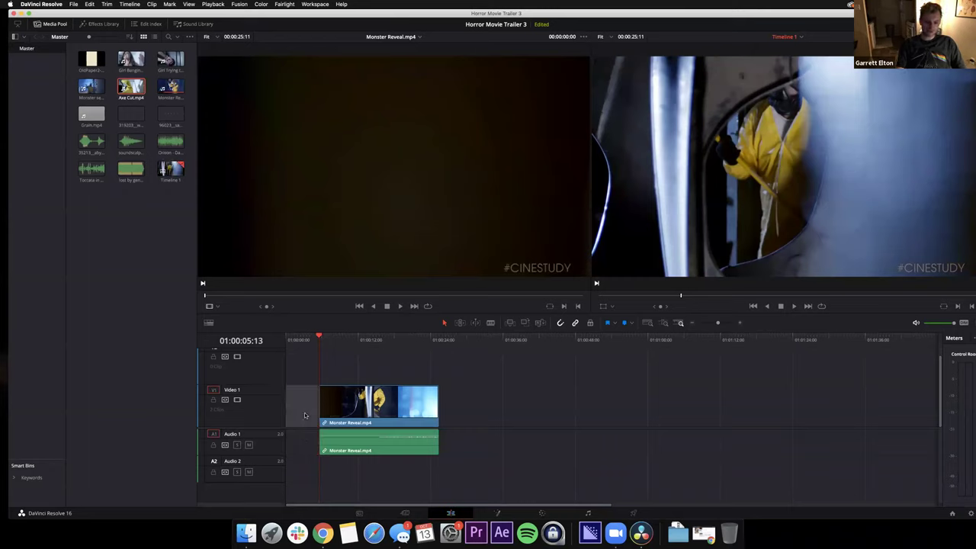
drag(299, 340, 287, 340)
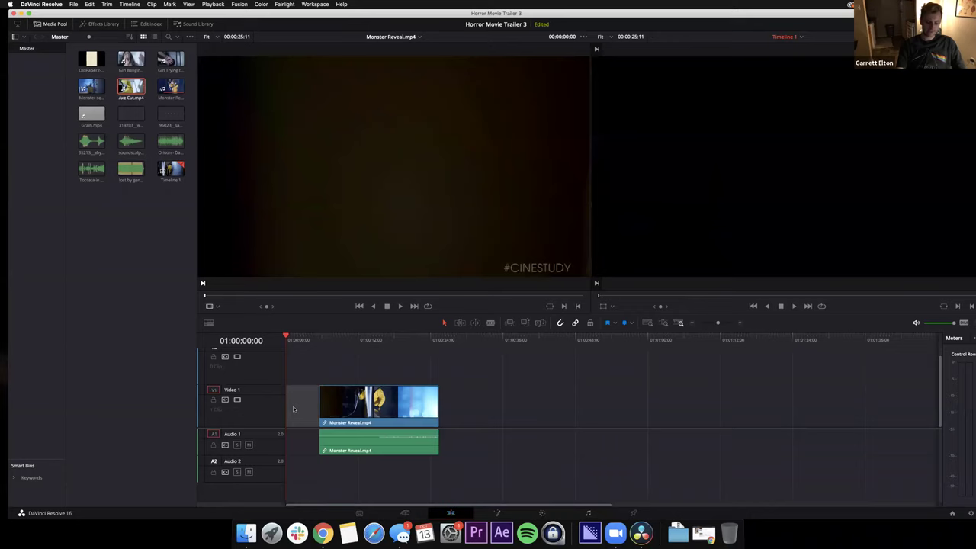
key(Delete)
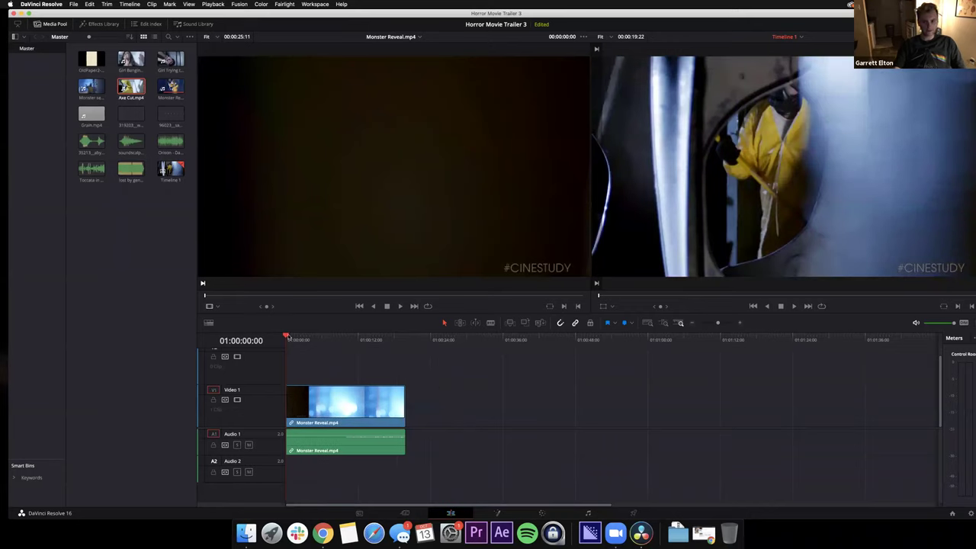
key(space)
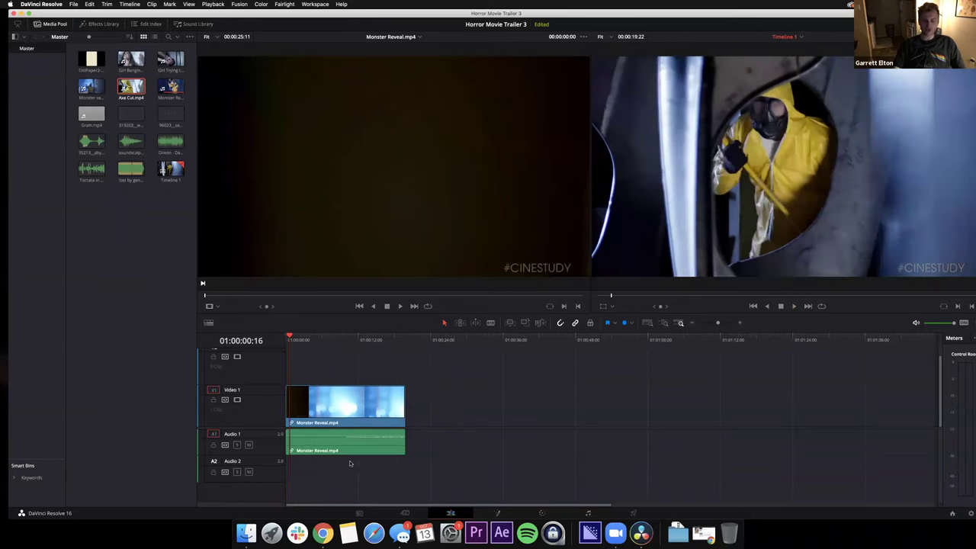
click(277, 341)
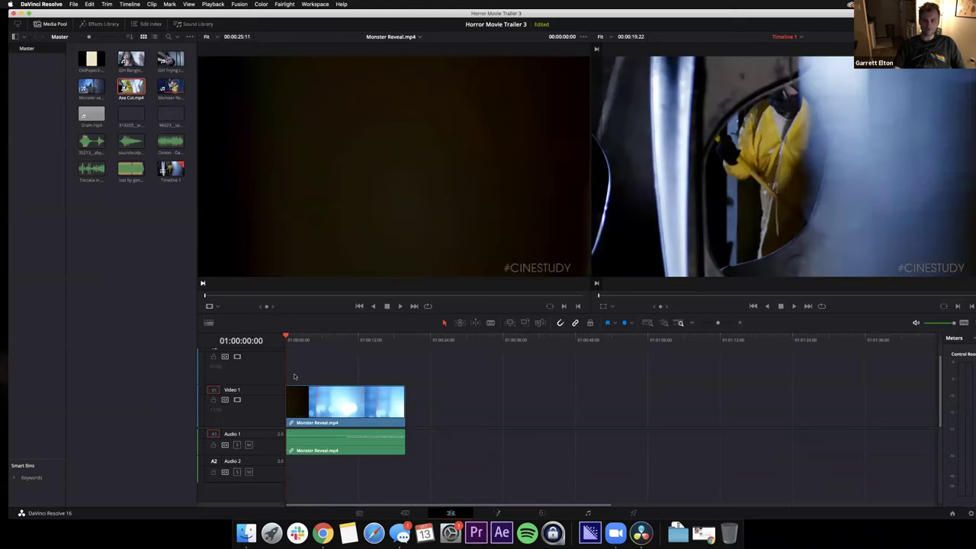
key(space)
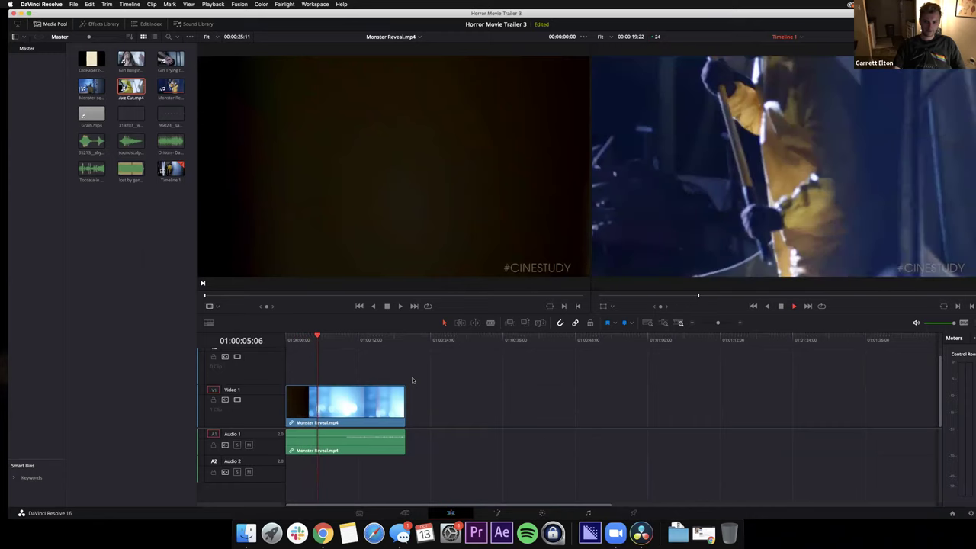
- Scrub through Monster Reveal between about 01:00:05:05 and 01:00:11:10 to check its picture and sound
click(366, 400)
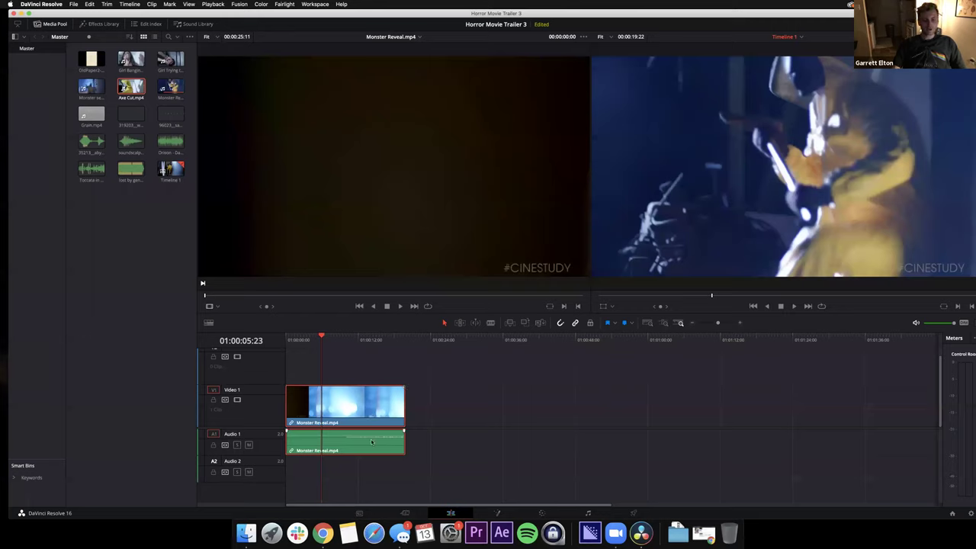
click(340, 340)
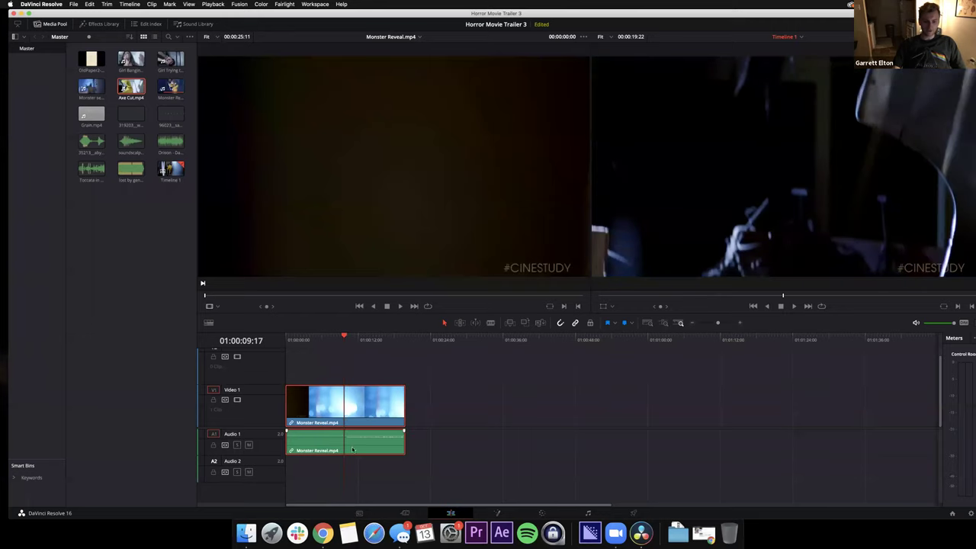
click(355, 337)
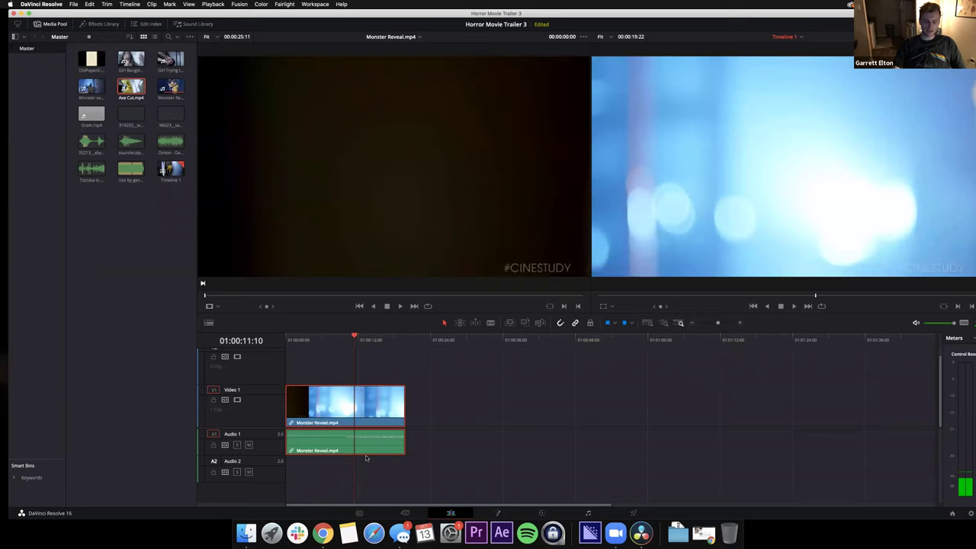
click(351, 338)
drag(351, 337, 323, 338)
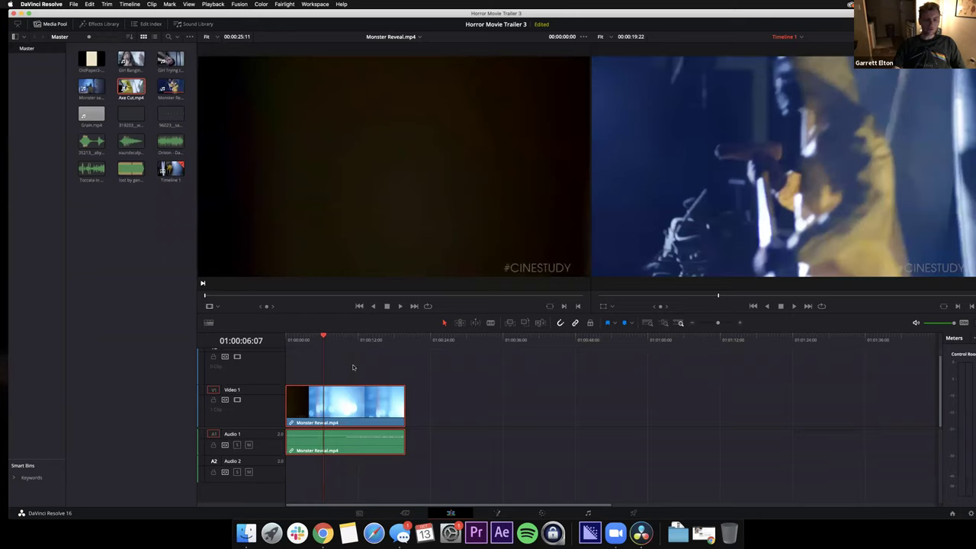
click(316, 341)
- Turn off linked selection and delete only the audio of the Monster Reveal clip, keeping its video
click(457, 372)
click(338, 403)
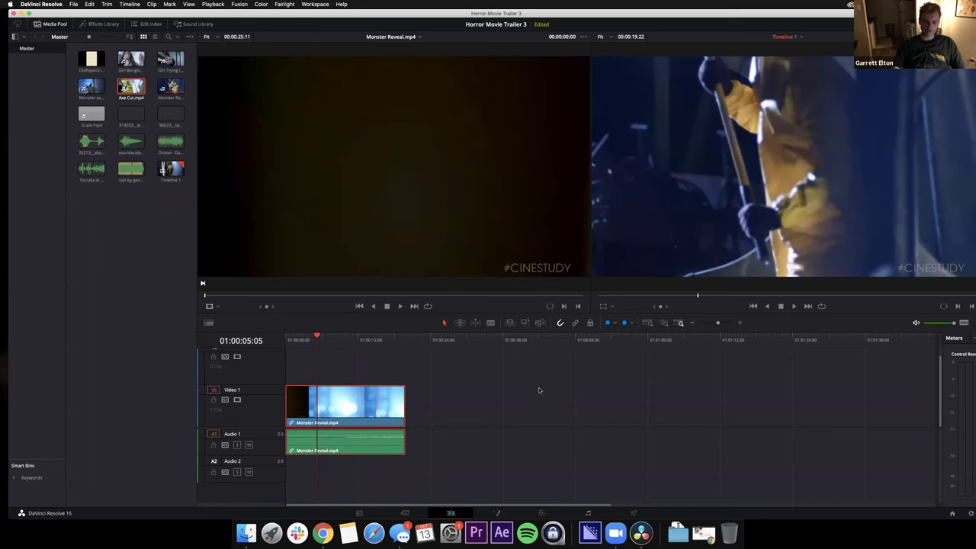
click(509, 387)
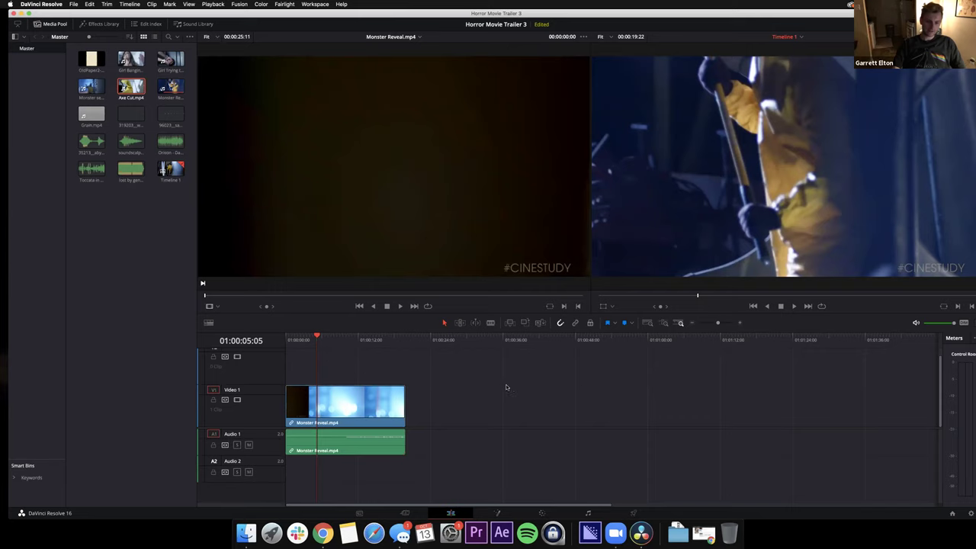
click(332, 444)
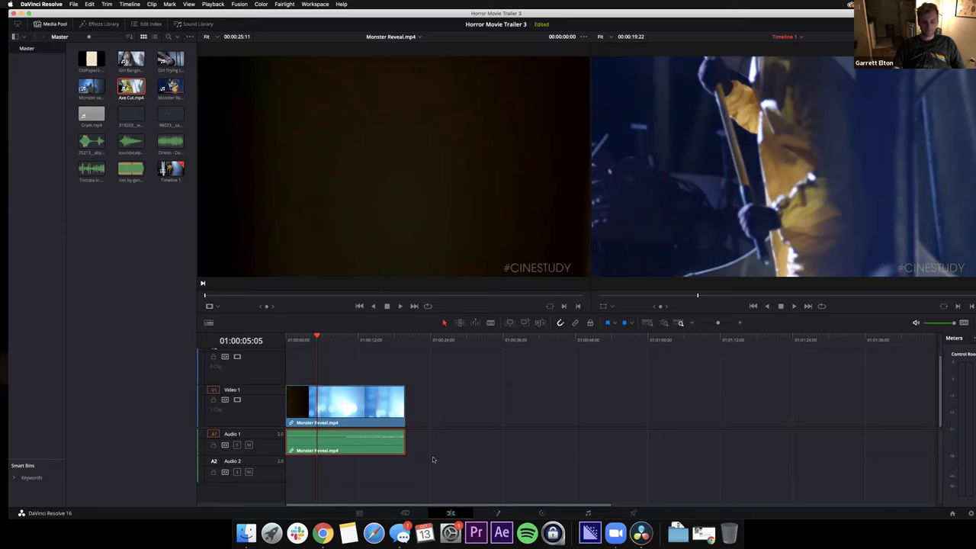
key(BackSpace)
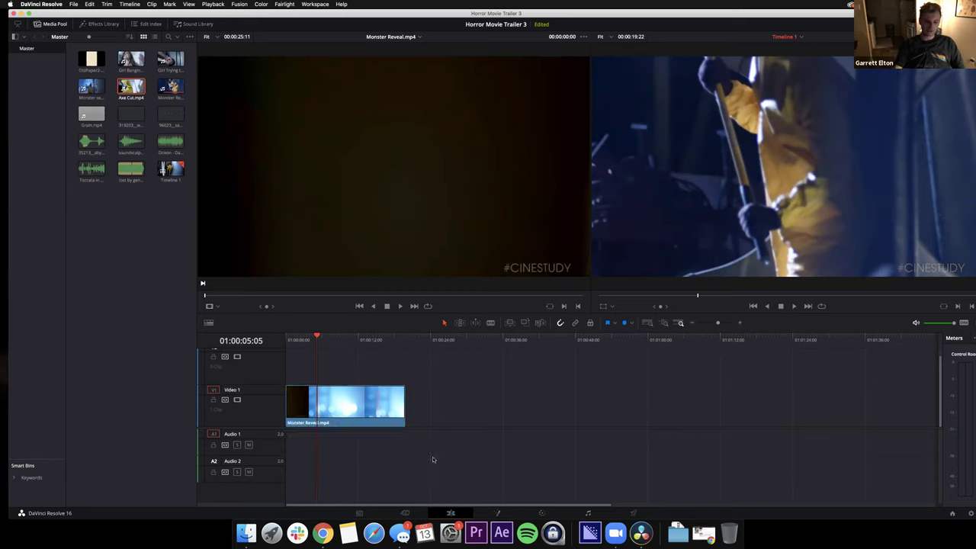
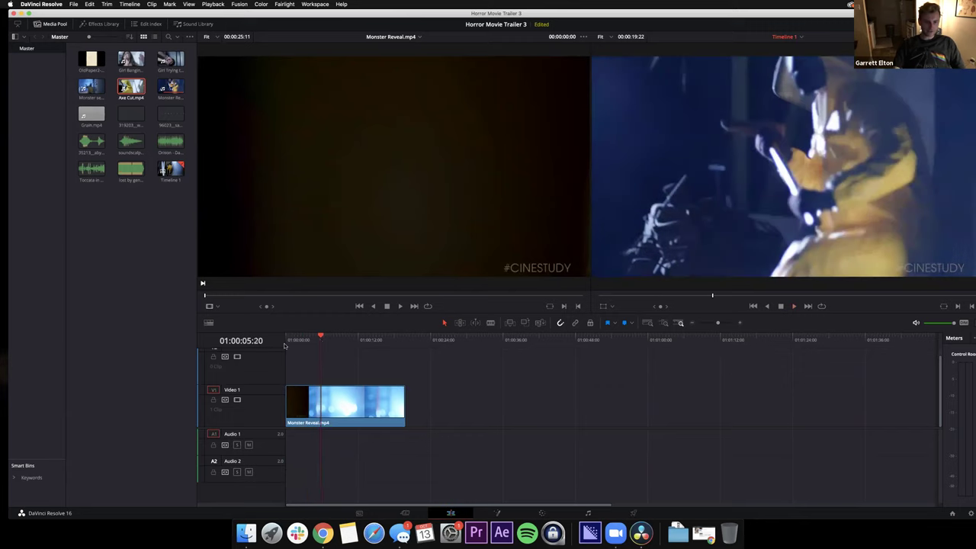
- Split the Monster Reveal clip on Video 1 at 01:00:04:10
key(Home)
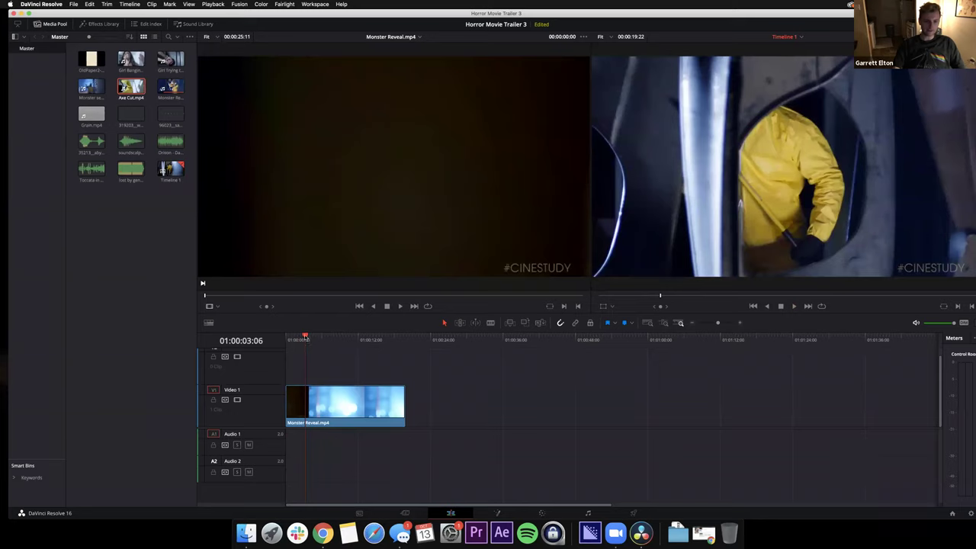
mouse_move(305, 337)
mouse_down()
mouse_move(360, 338)
mouse_move(296, 340)
mouse_move(312, 340)
mouse_up()
drag(392, 439, 340, 368)
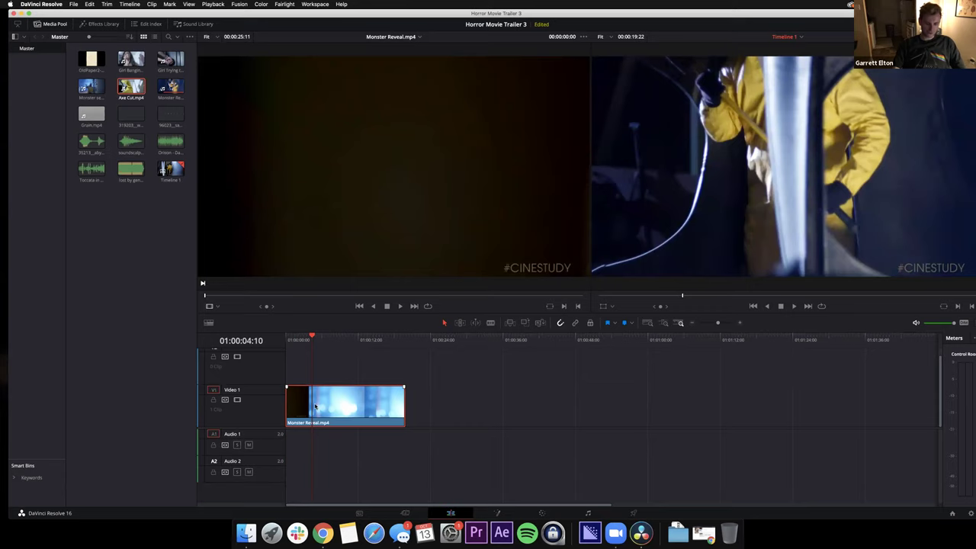
key(b)
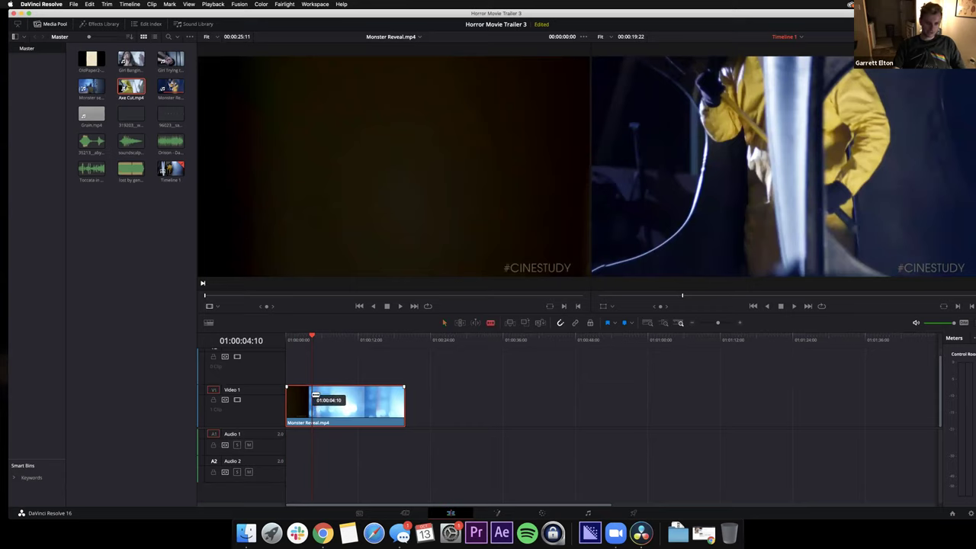
click(312, 397)
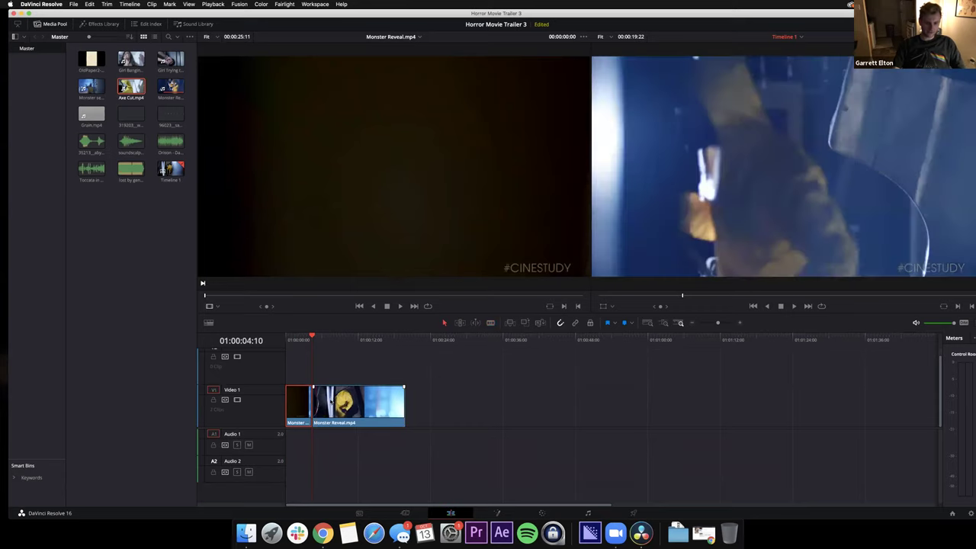
key(a)
- Move the second Monster Reveal piece far down Video 1 to about 01:01:32 and play the first piece from the start
drag(318, 340, 371, 345)
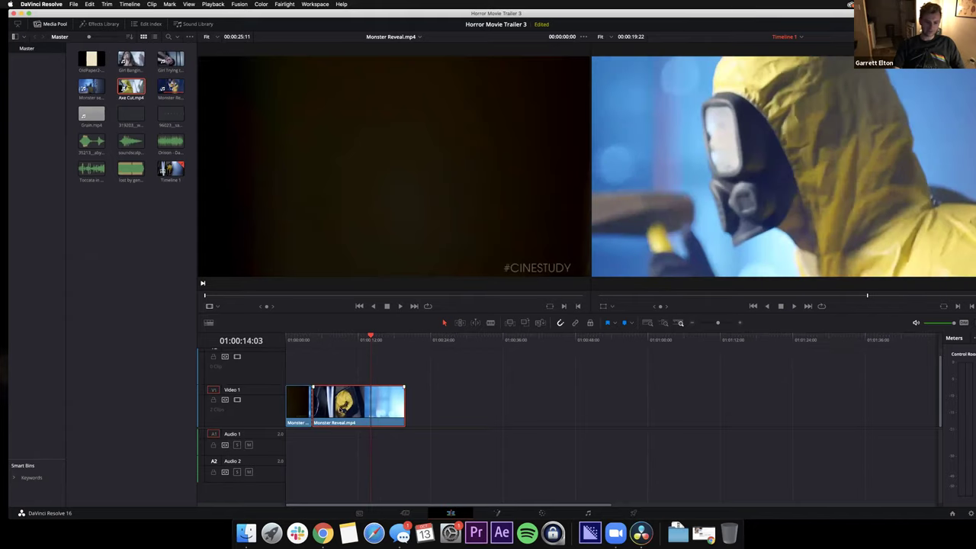
drag(336, 413, 848, 417)
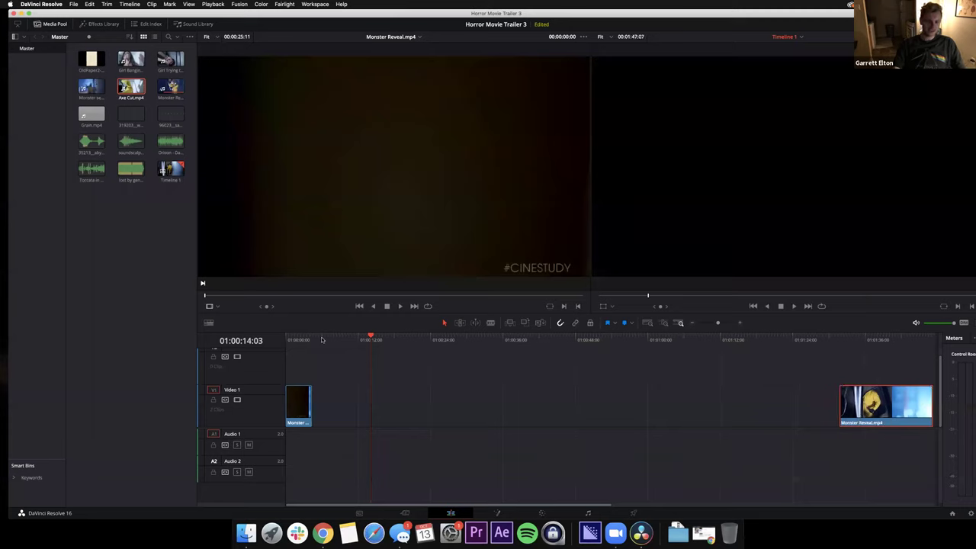
key(Home)
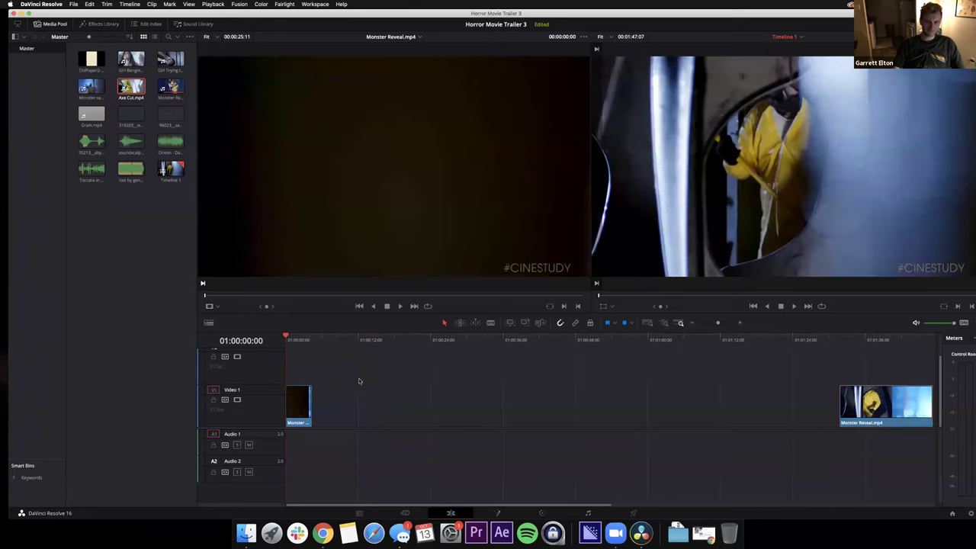
key(space)
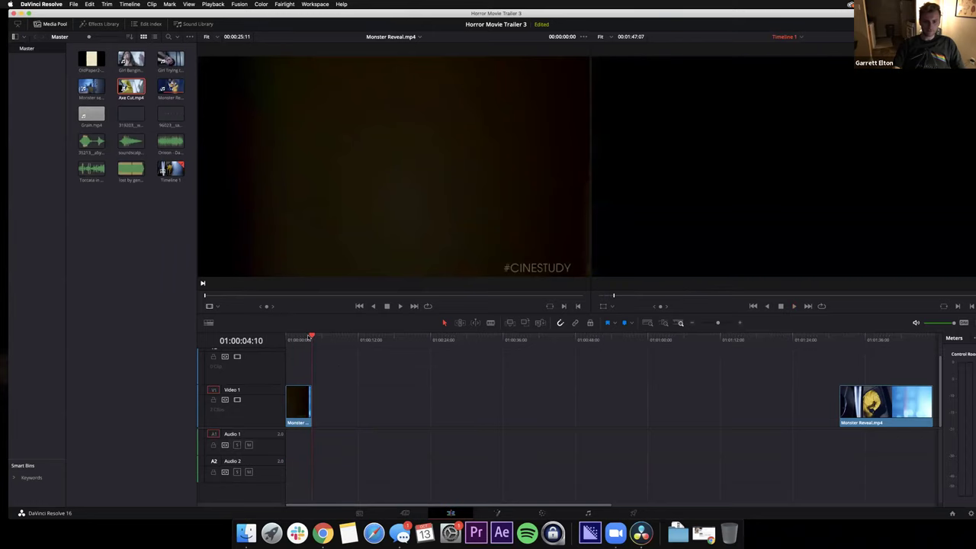
click(305, 338)
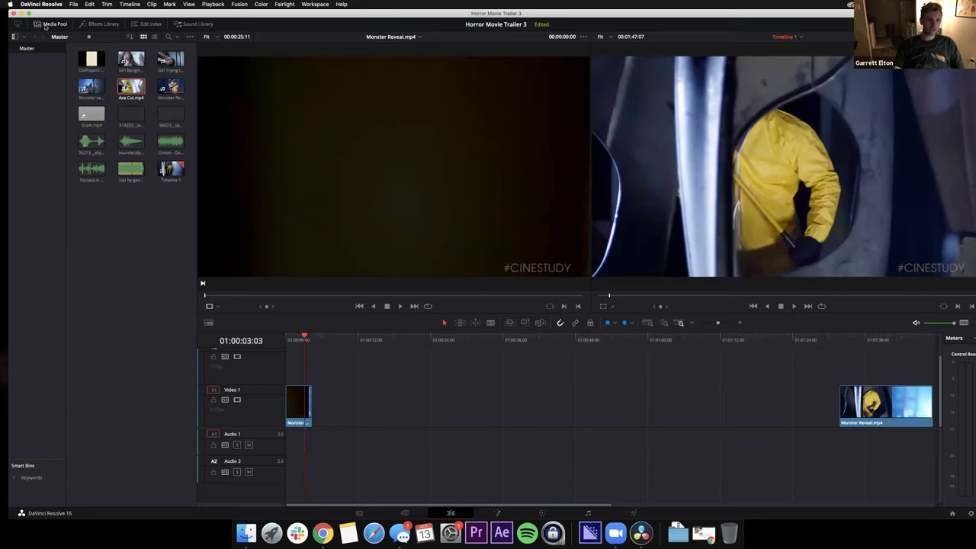
- Show the effects library in place of the media pool and search it for "text"
click(45, 25)
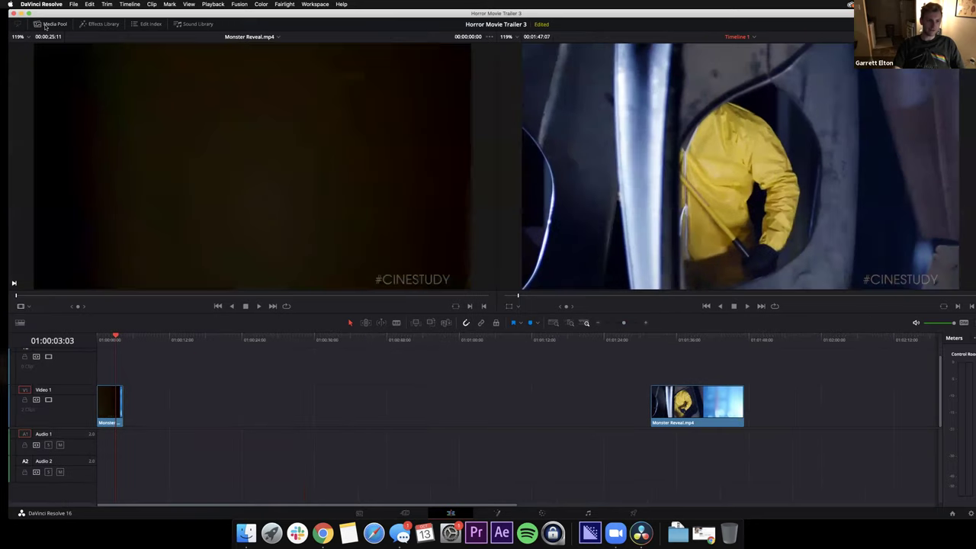
click(92, 27)
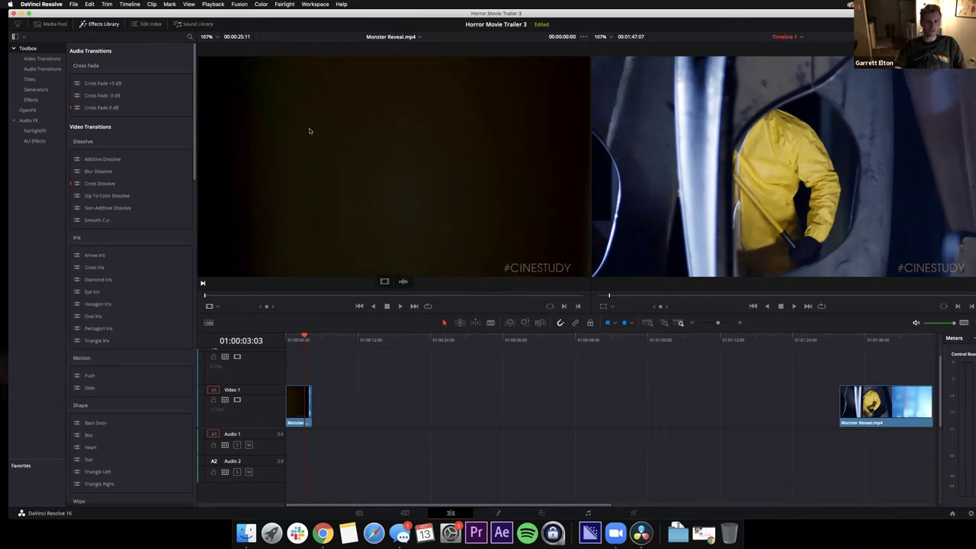
click(13, 49)
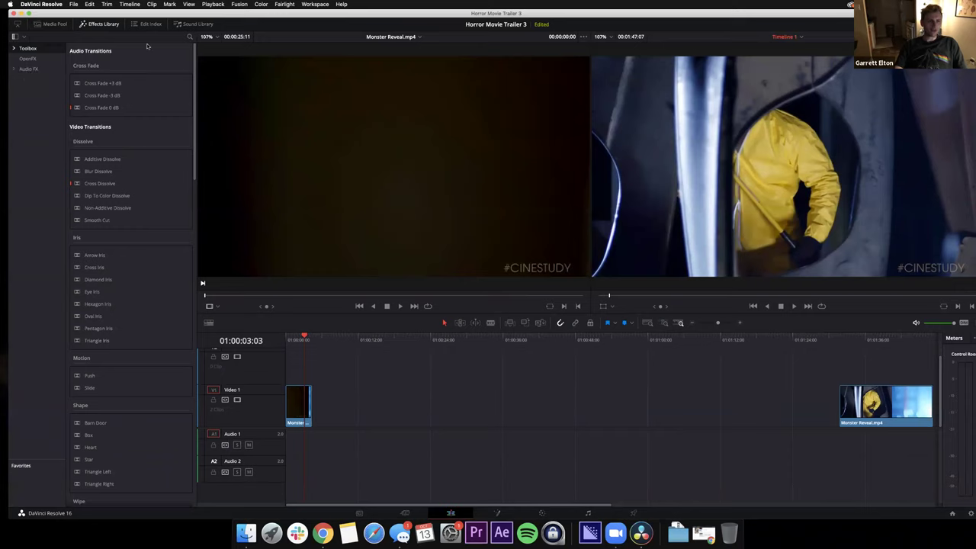
click(190, 38)
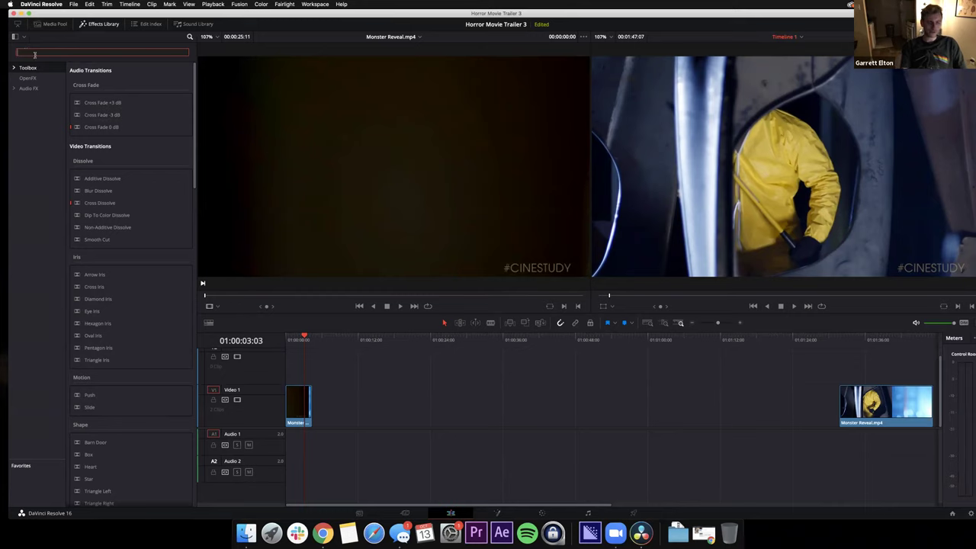
text(title)
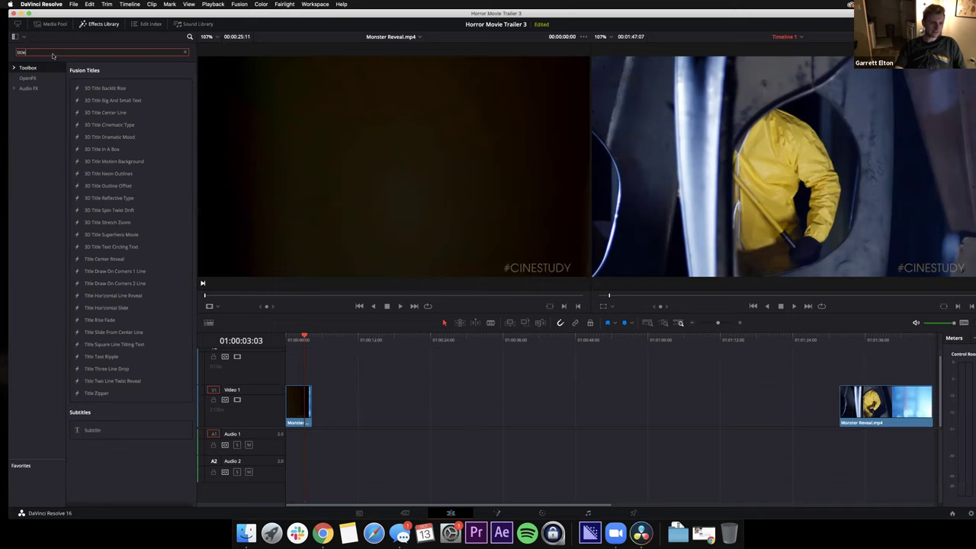
key(BackSpace)
key(BackSpace)
key(BackSpace)
key(BackSpace)
key(BackSpace)
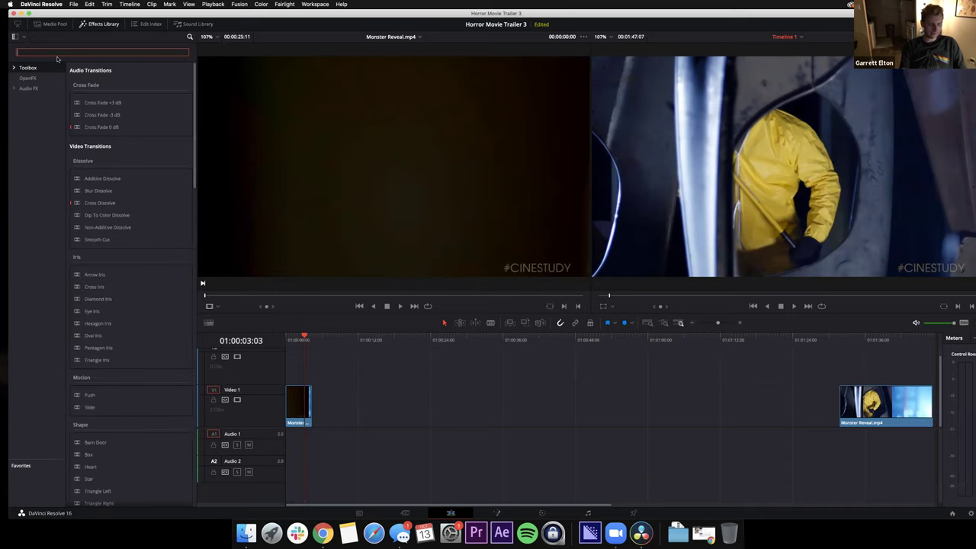
text(text)
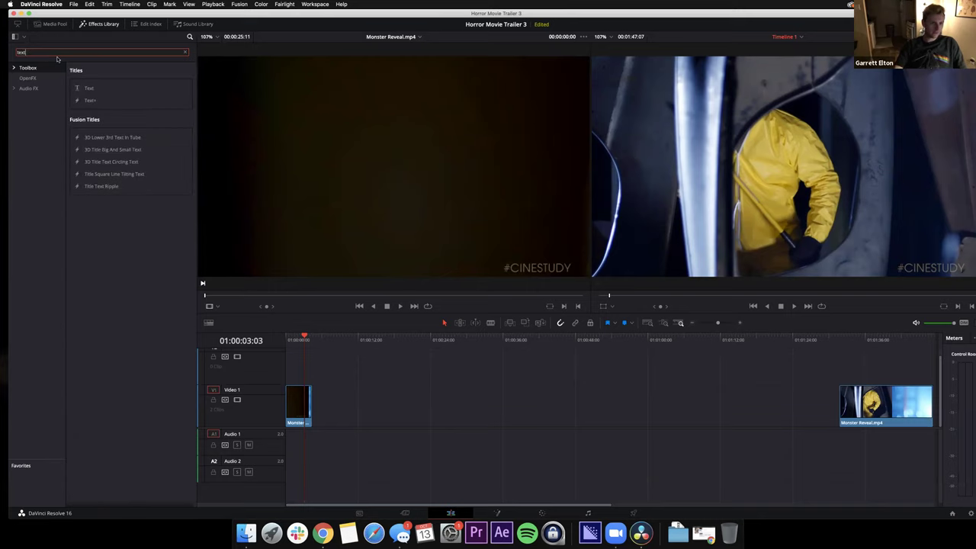
- Place the basic Text title on Video 1 directly after the first Monster Reveal piece and play the cut into it
click(87, 90)
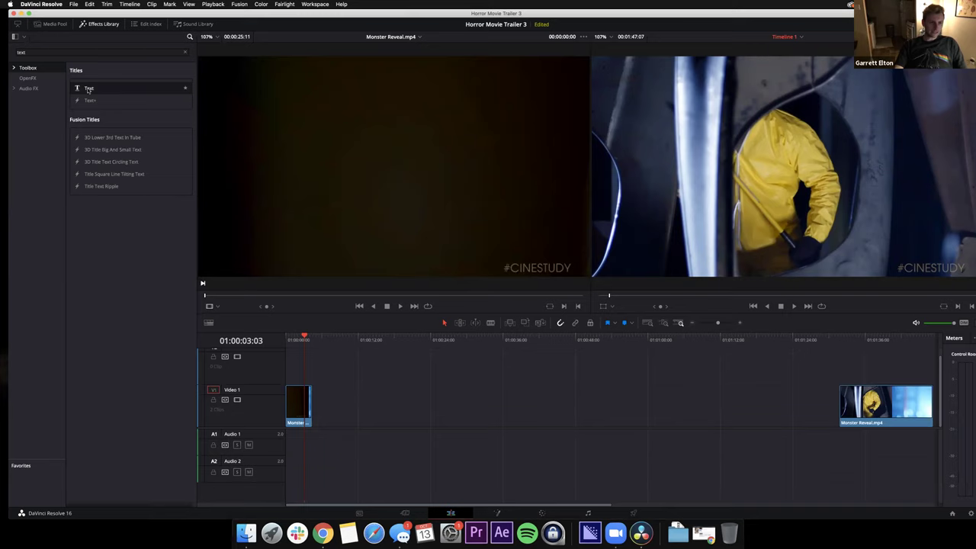
drag(120, 88, 330, 404)
click(309, 339)
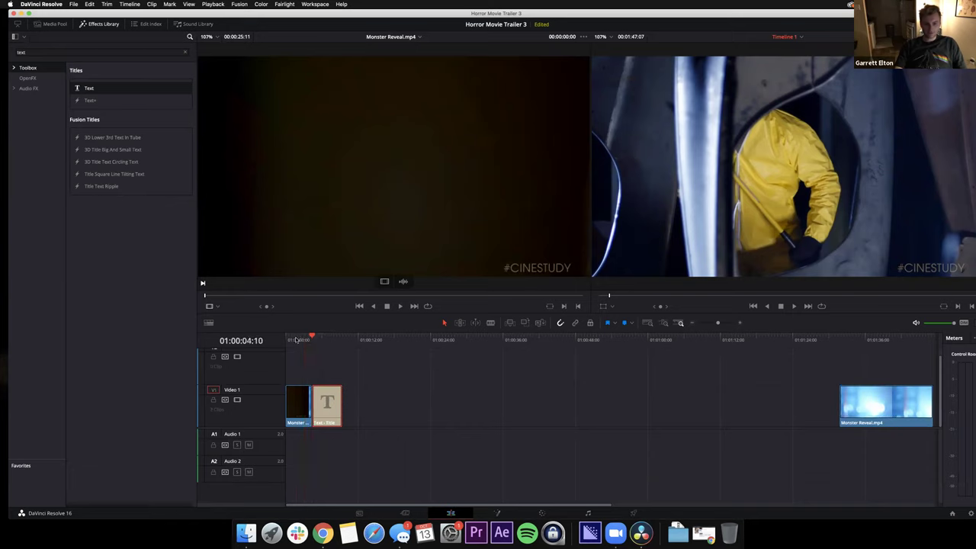
drag(296, 340, 304, 339)
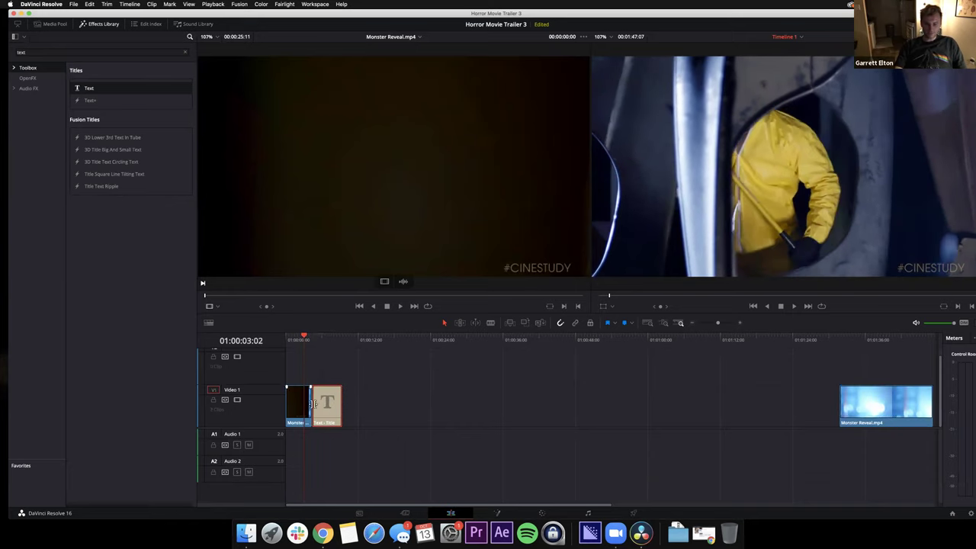
key(space)
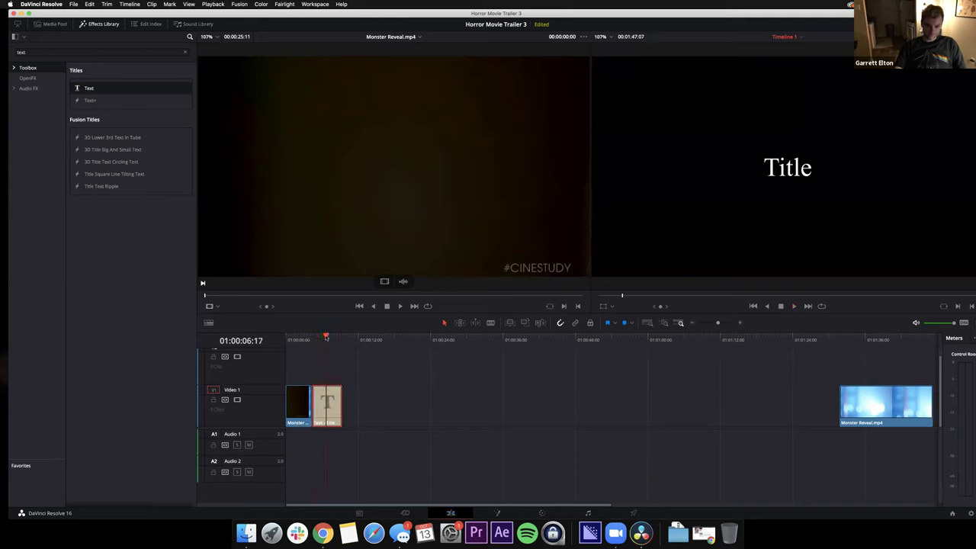
mouse_move(325, 336)
mouse_down()
mouse_move(317, 336)
mouse_move(327, 338)
mouse_up()
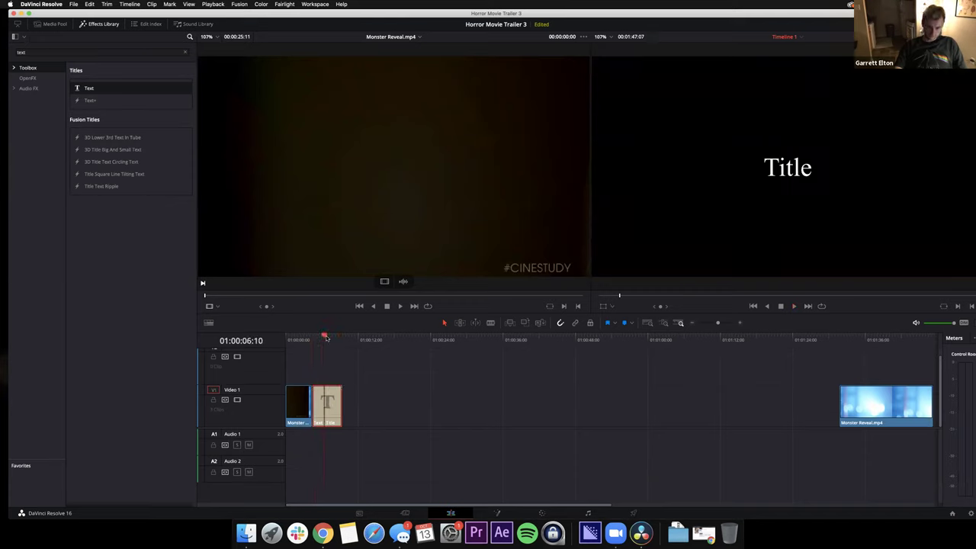
key(space)
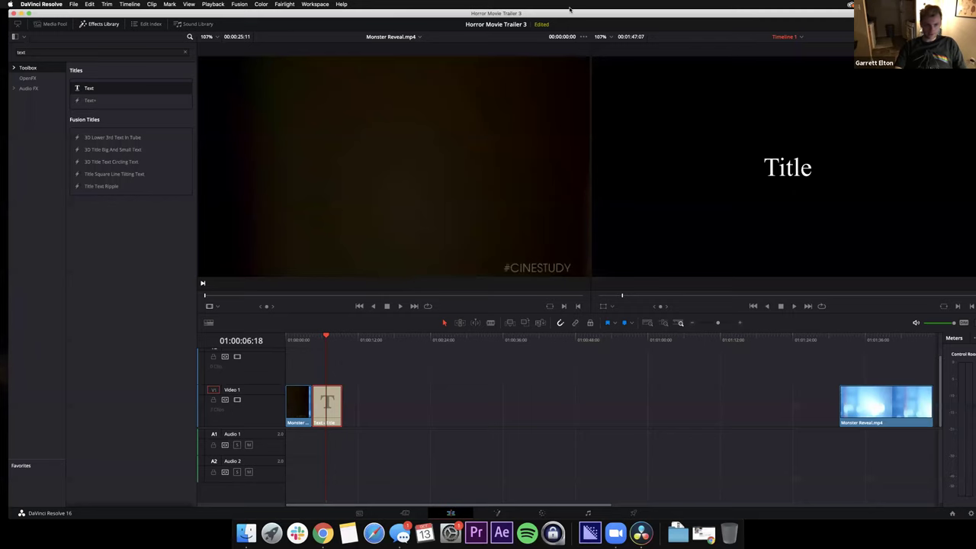
- Shift the window so its far edge is reachable and open the title clip's settings in the Inspector
drag(567, 13, 559, 13)
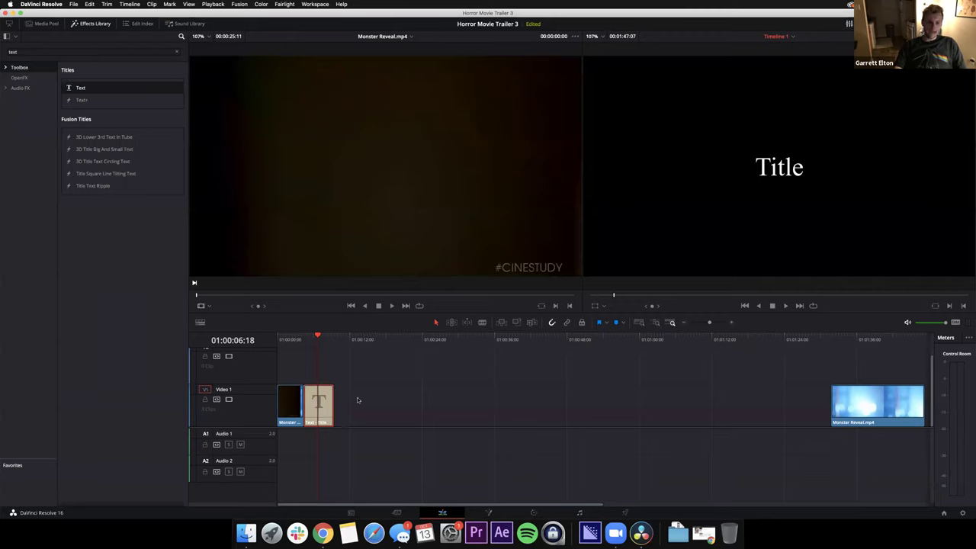
click(321, 407)
key(super+9)
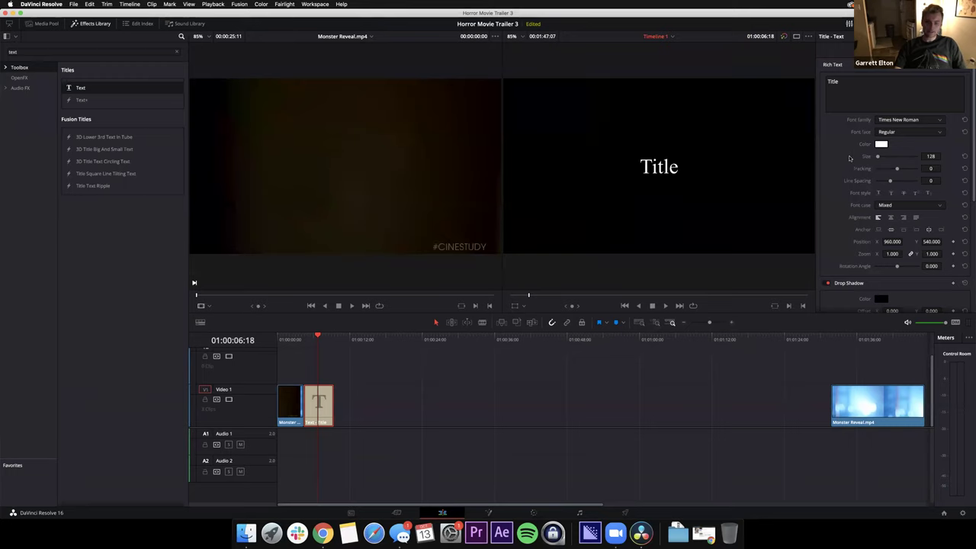
- Replace the title's placeholder text with "A Monster"
click(853, 96)
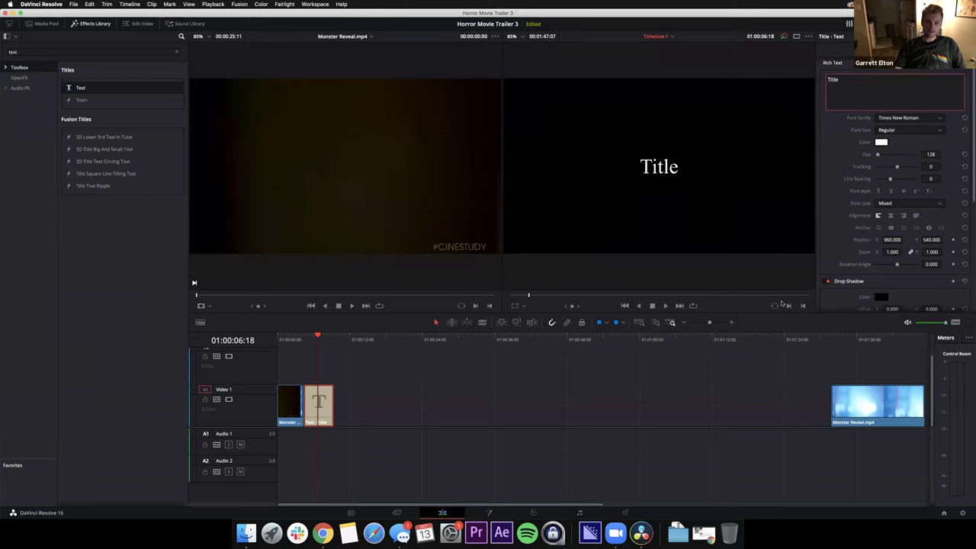
double_click(851, 76)
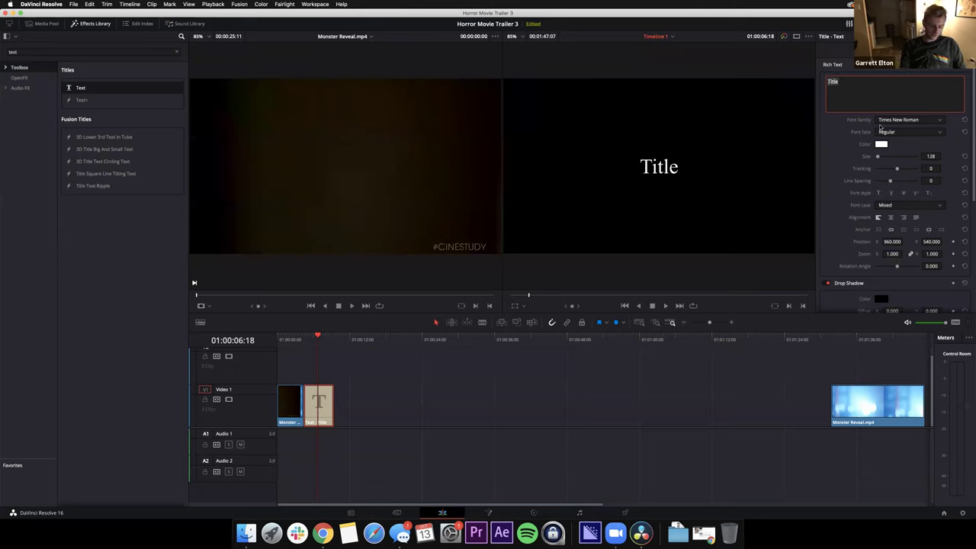
text(The o)
key(BackSpace)
key(BackSpace)
key(BackSpace)
key(BackSpace)
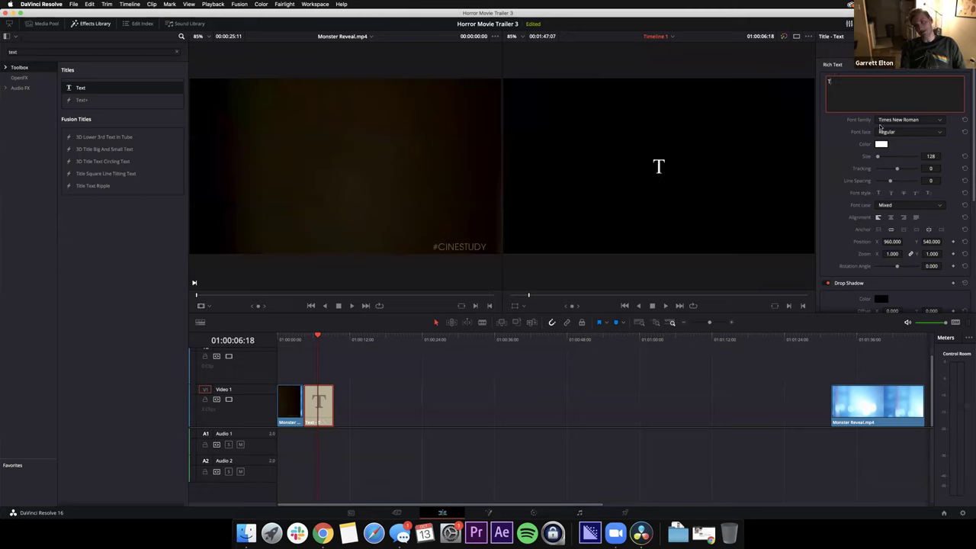
key(BackSpace)
text(A Monser)
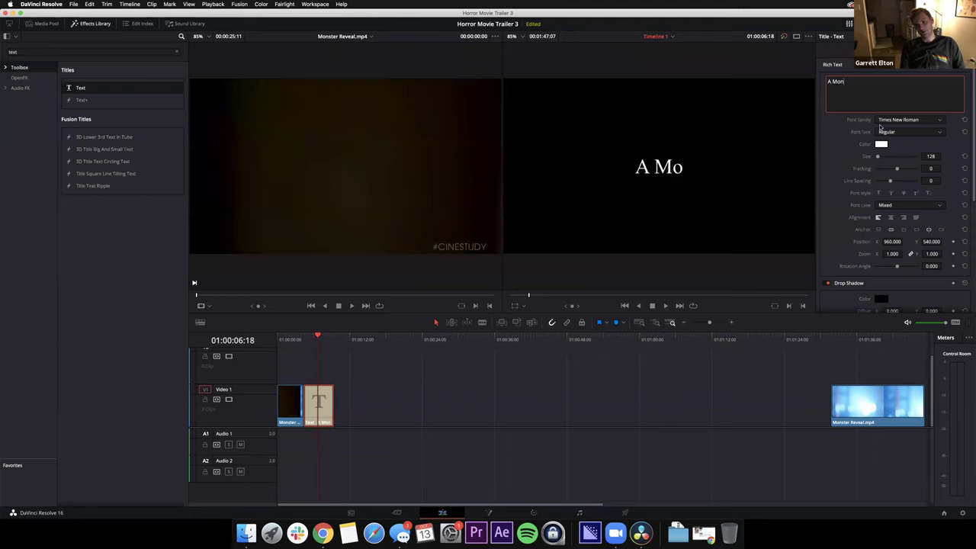
key(BackSpace)
key(BackSpace)
text(ter)
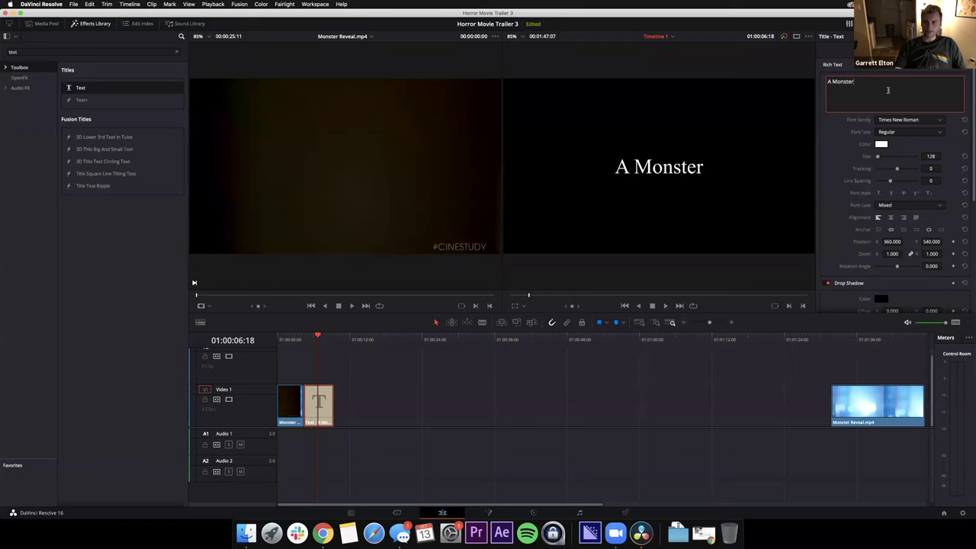
- Set the font family of the "A Monster" title to Caleb
click(939, 119)
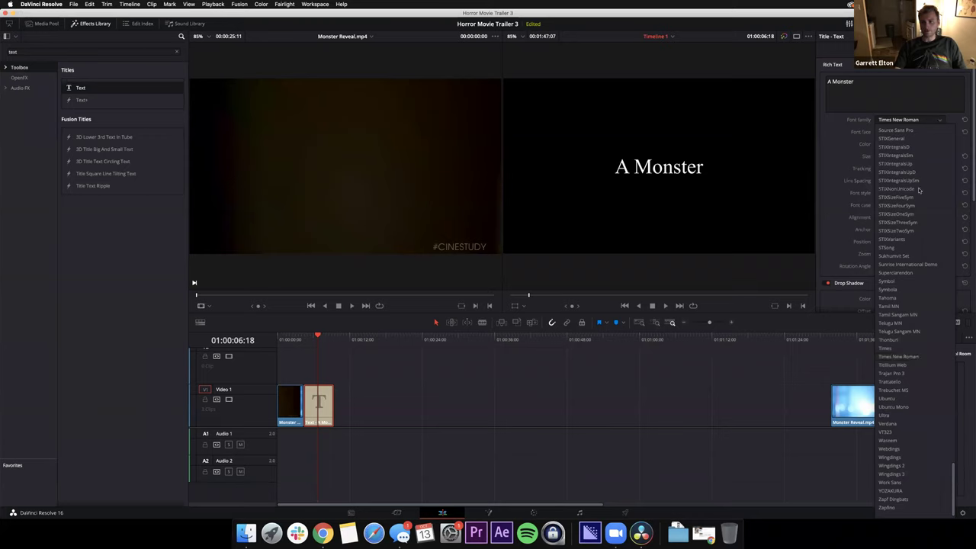
scroll(892, 404, up, 15)
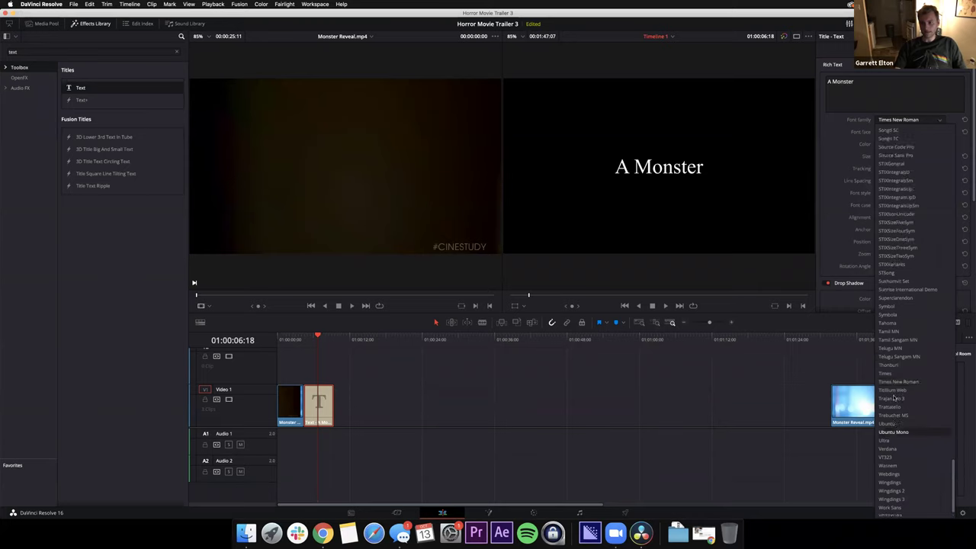
scroll(896, 385, up, 20)
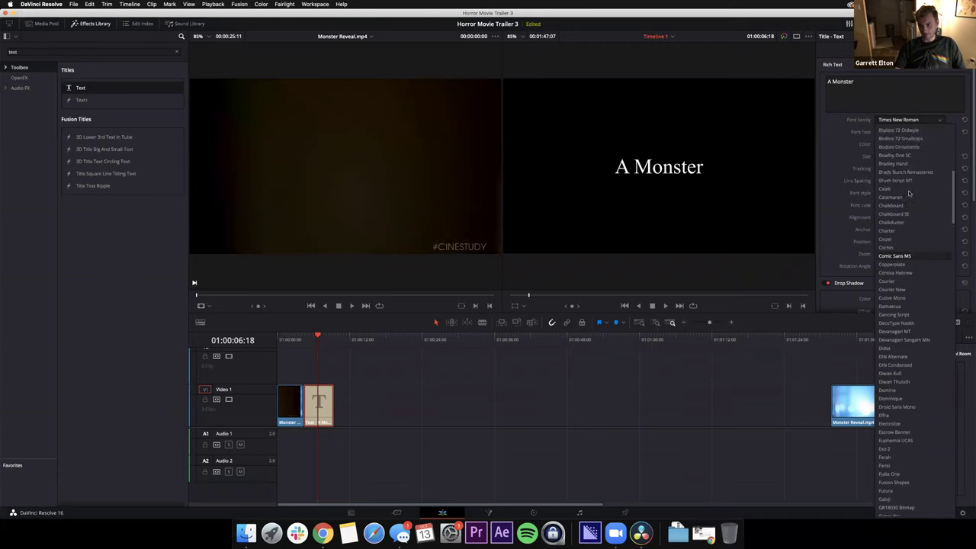
scroll(892, 229, up, 15)
click(888, 248)
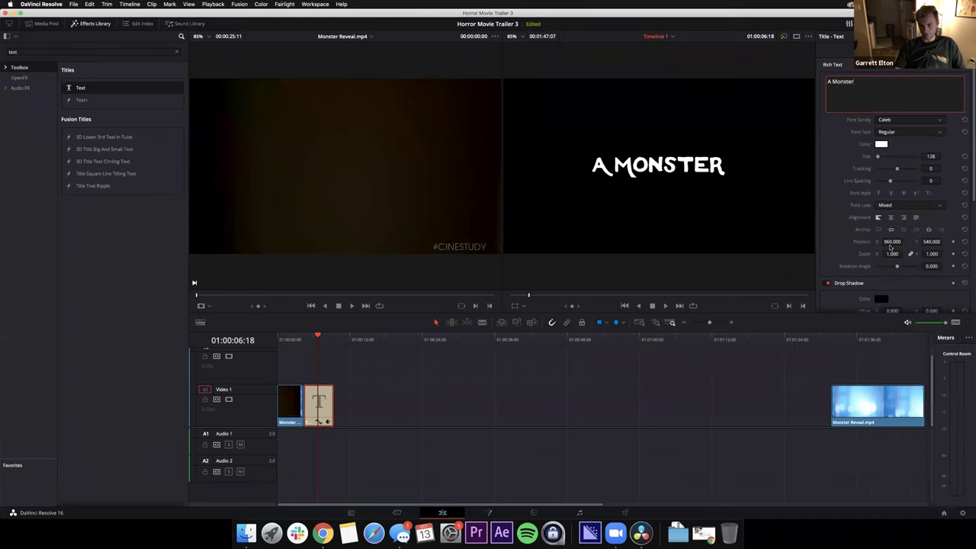
click(850, 137)
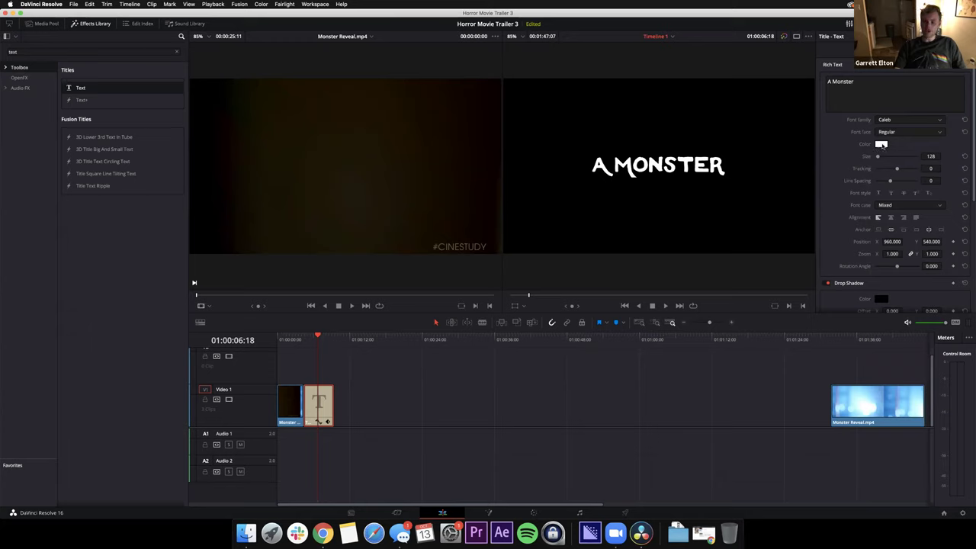
- Try a very pale green from the Spectrum color picker as the "A Monster" title's text color
click(882, 144)
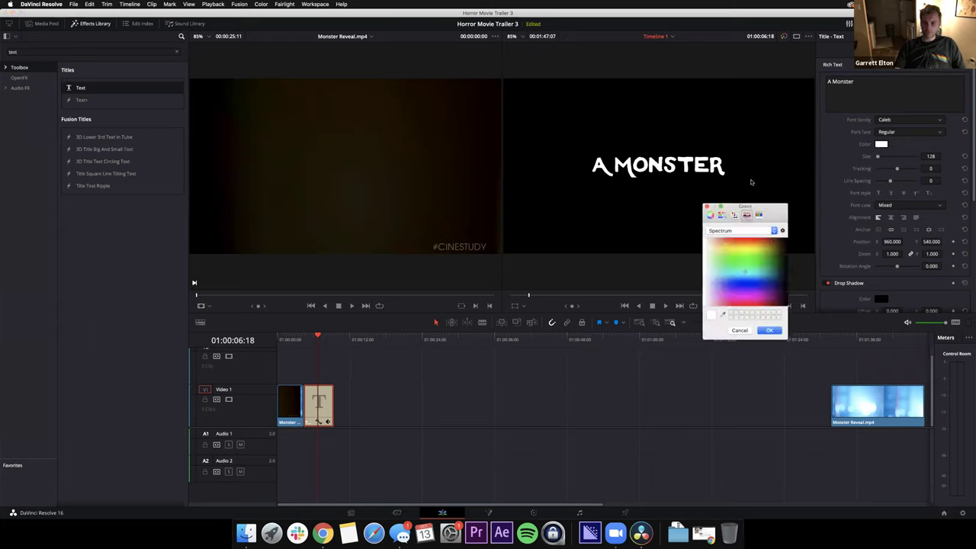
drag(765, 208, 751, 182)
drag(772, 313, 844, 332)
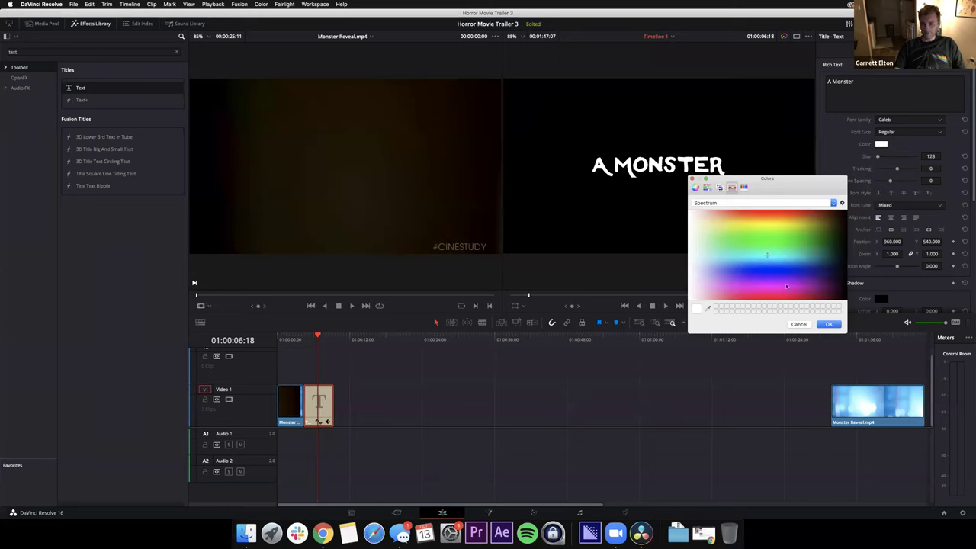
mouse_move(716, 263)
mouse_down()
mouse_move(704, 264)
mouse_move(692, 235)
mouse_up()
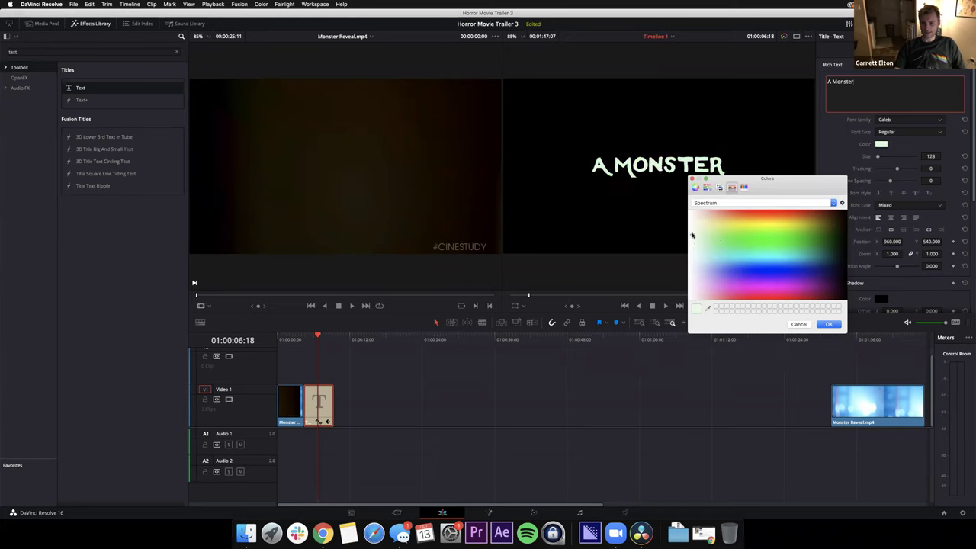
click(829, 324)
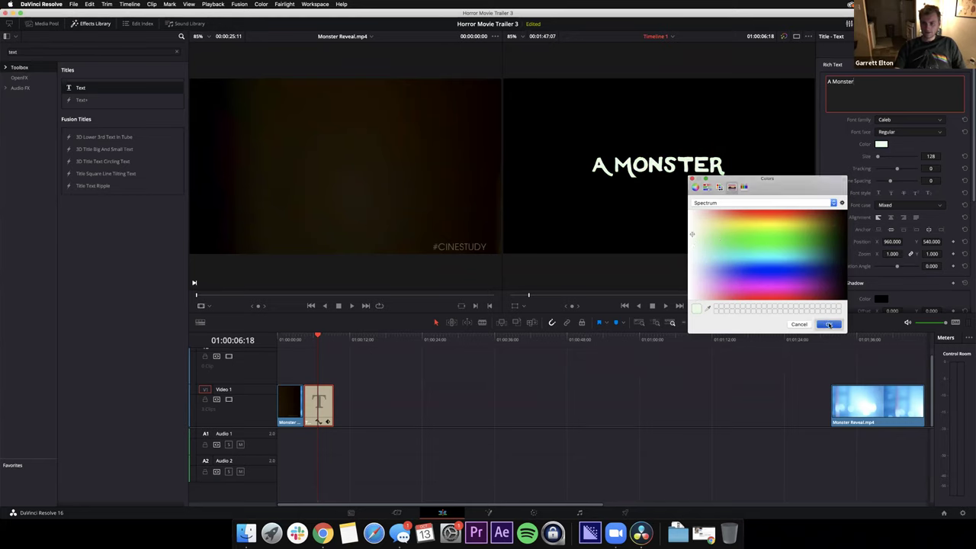
- Set the "A Monster" title's text color to plain white from the color palette list
click(881, 145)
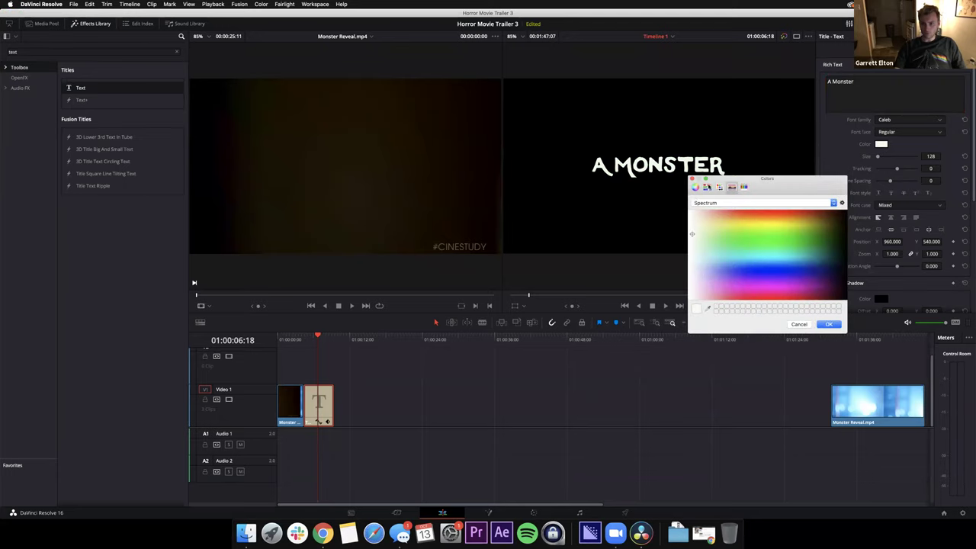
click(719, 187)
click(708, 295)
click(827, 324)
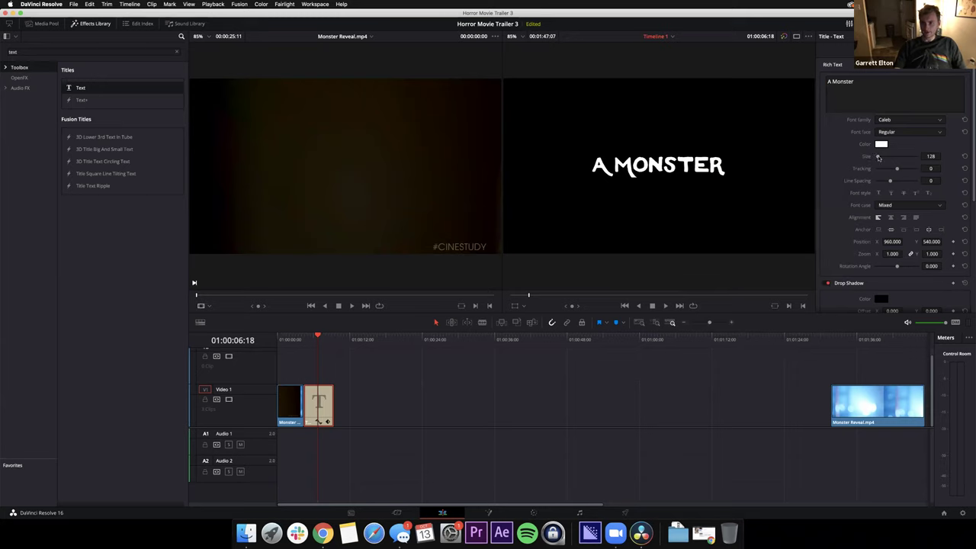
- Set the text size of the "A Monster" title to 150
drag(877, 156, 931, 156)
click(932, 156)
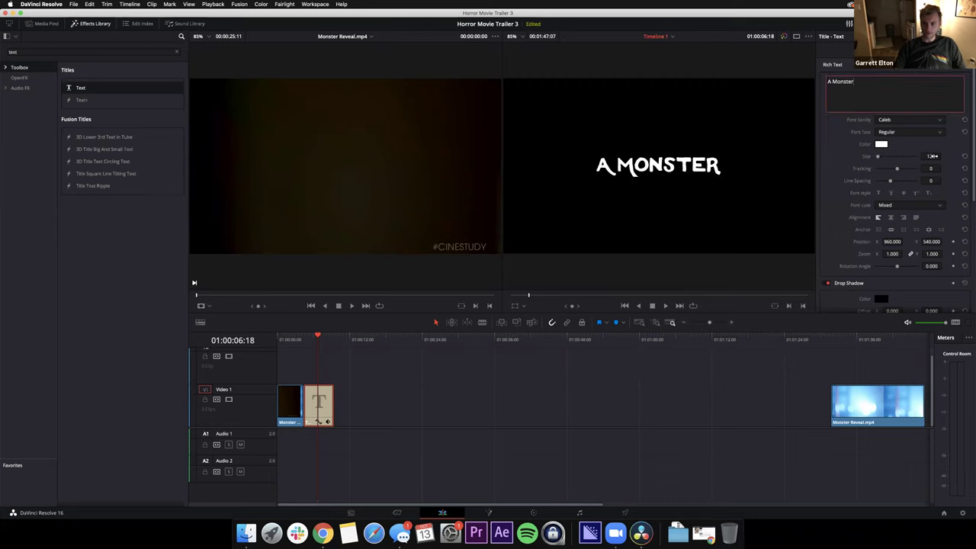
click(931, 157)
text(150)
key(Return)
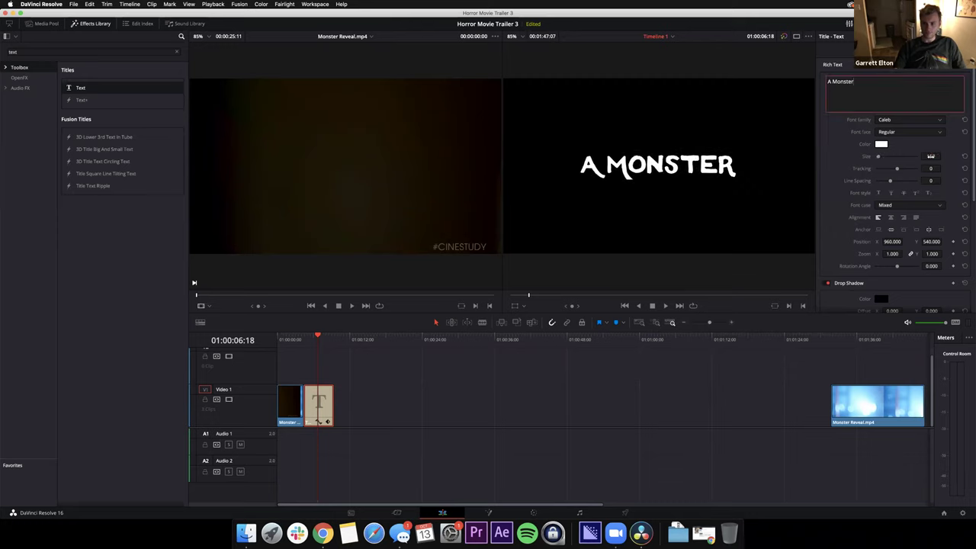
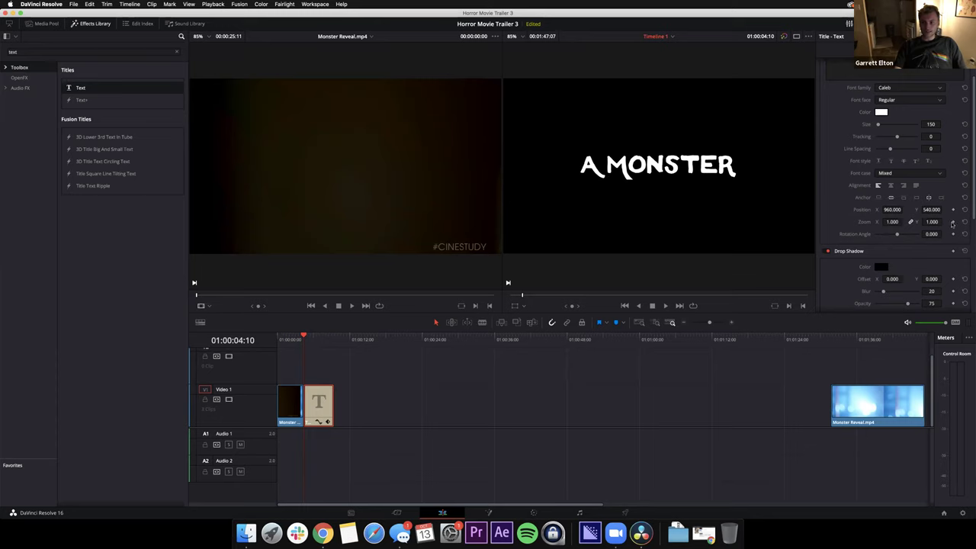
- Add a Zoom keyframe with a value of 1.000 at the start of the "A Monster" title, at 01:00:04:10
scroll(953, 223, up, 2)
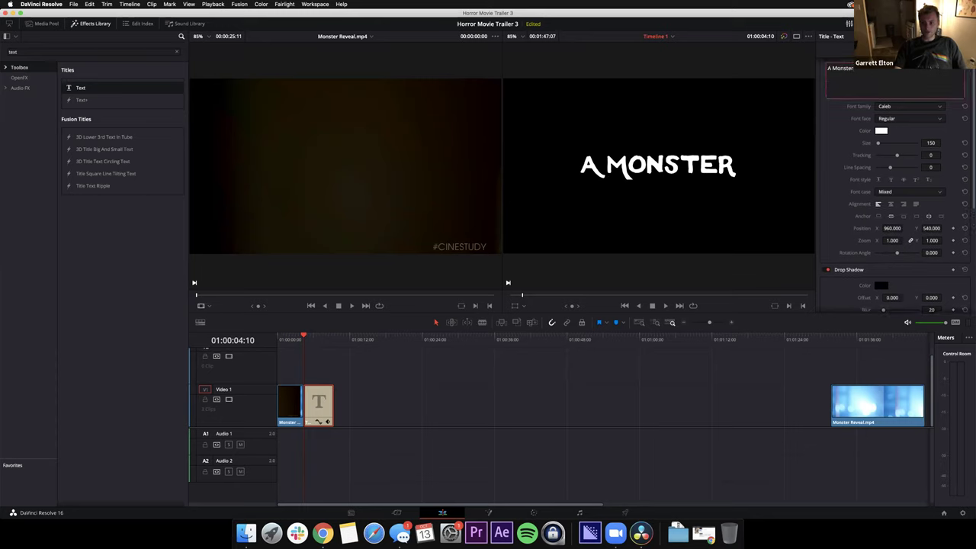
scroll(832, 206, down, 1)
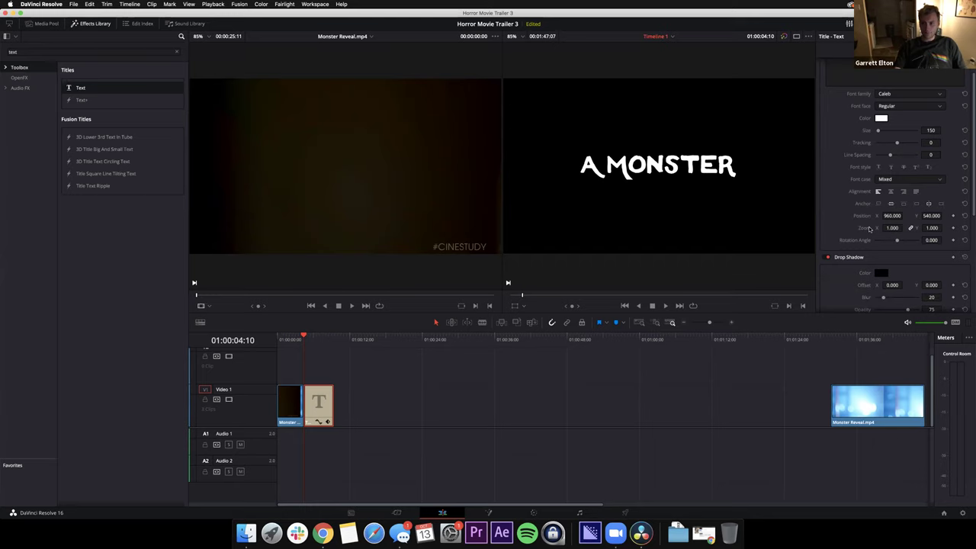
click(952, 229)
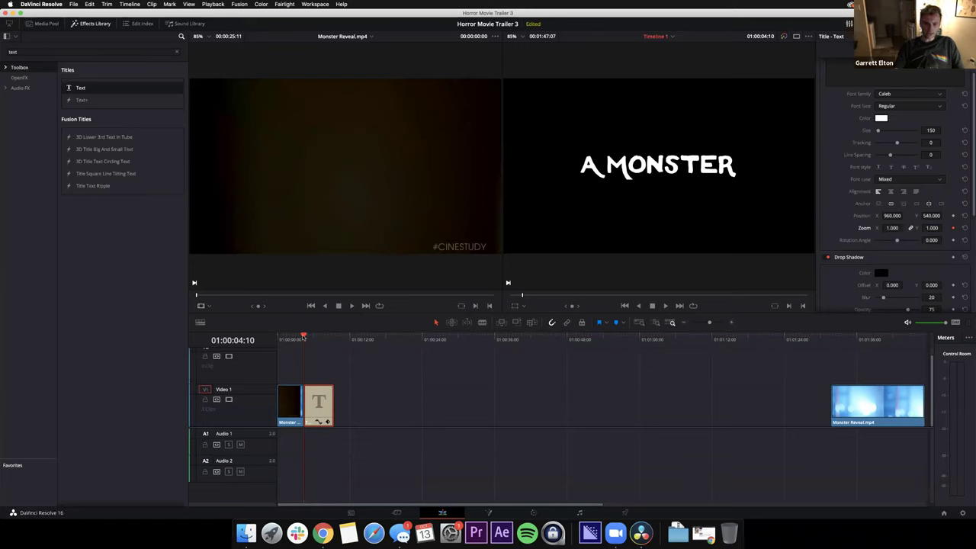
- Add a second Zoom keyframe with a value of 1.5 to the title at 01:00:07:03
mouse_move(309, 336)
mouse_down()
mouse_move(330, 337)
mouse_move(320, 339)
mouse_up()
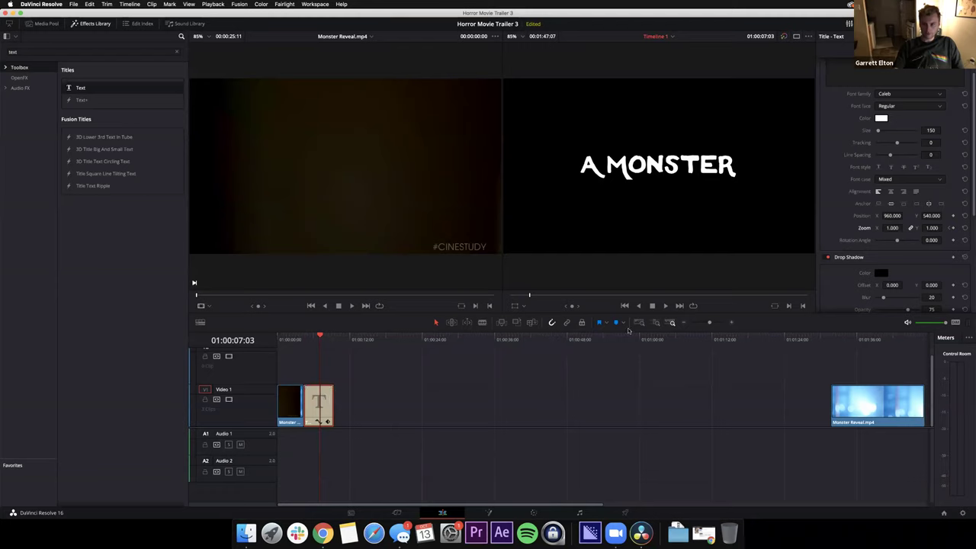
scroll(728, 213, down, 2)
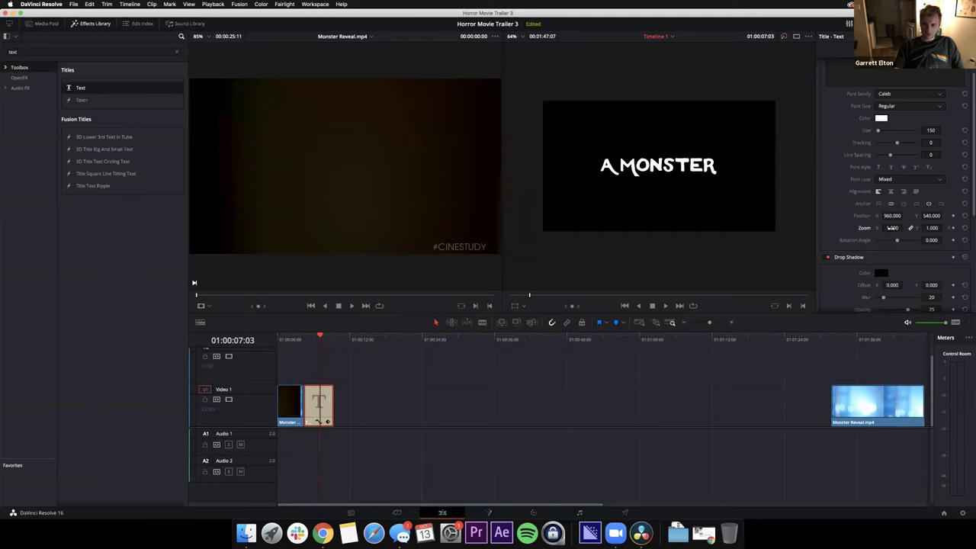
drag(892, 228, 915, 228)
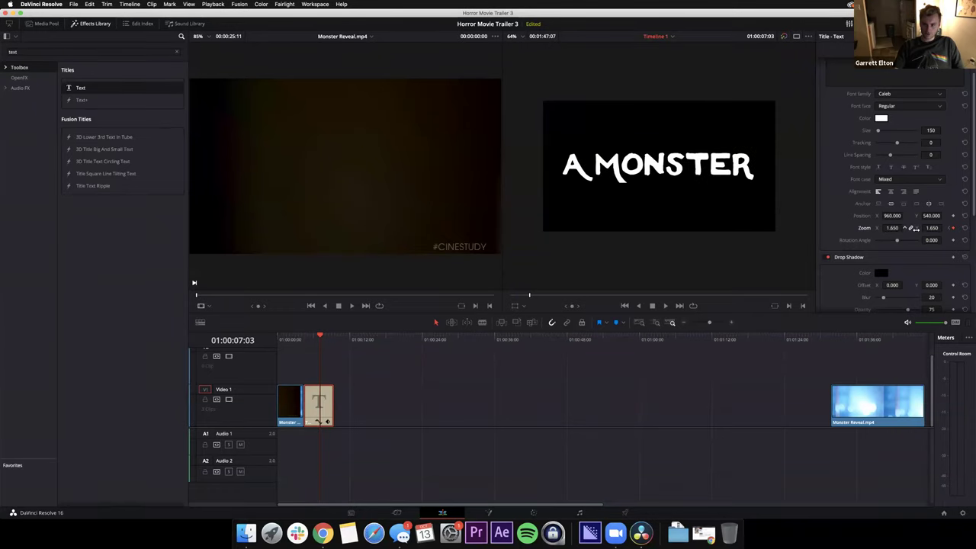
click(892, 228)
text(1.5)
key(Return)
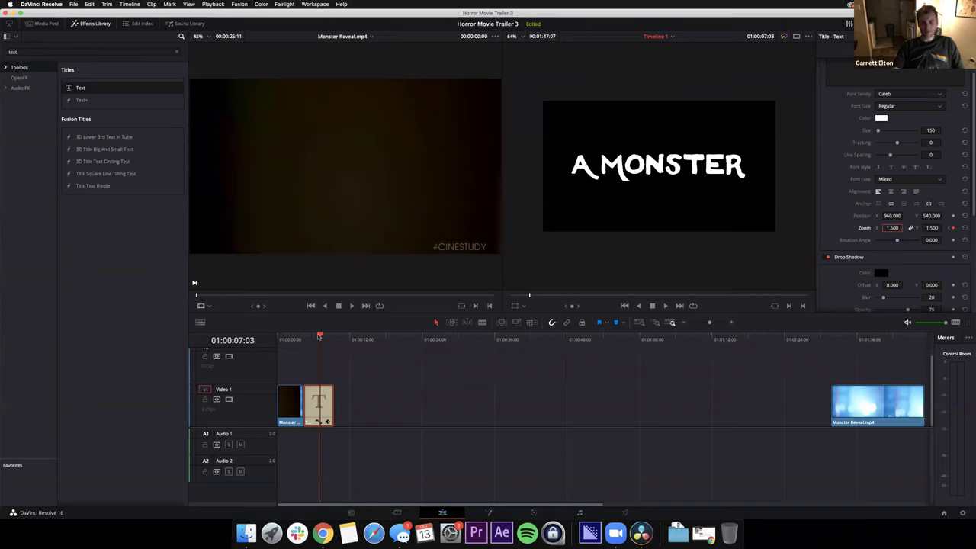
- Play the title from its start and again from the end of the preceding Monster Reveal shot to check the zoom animation
drag(319, 336, 303, 340)
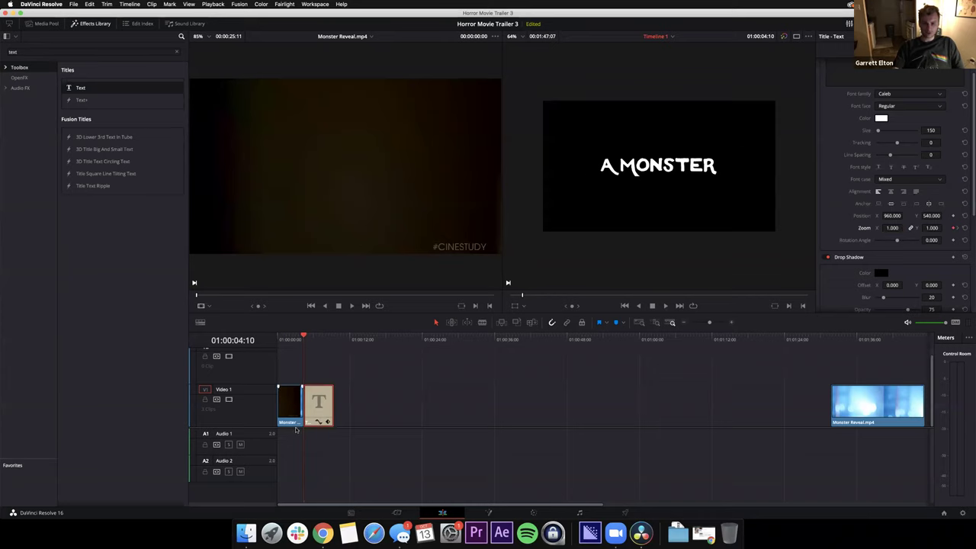
key(space)
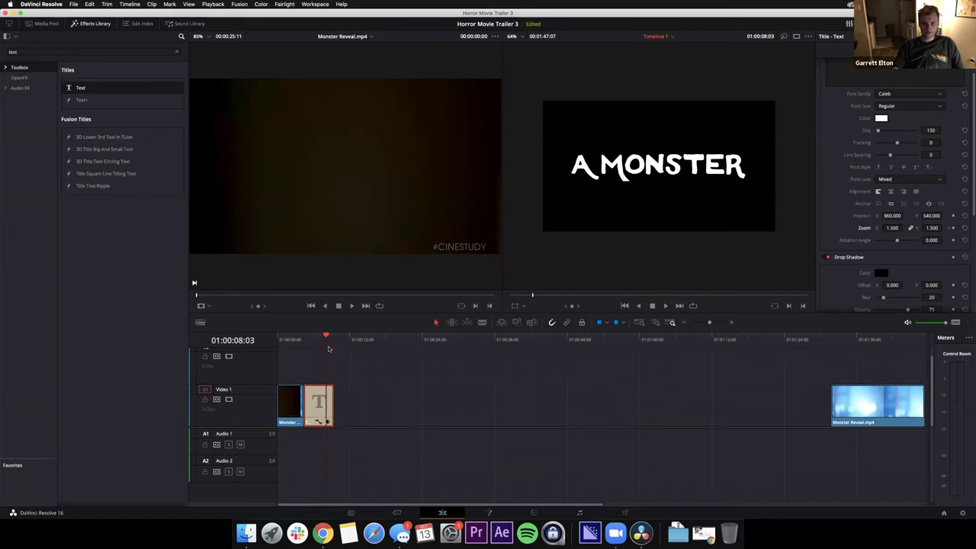
drag(325, 337, 297, 337)
key(space)
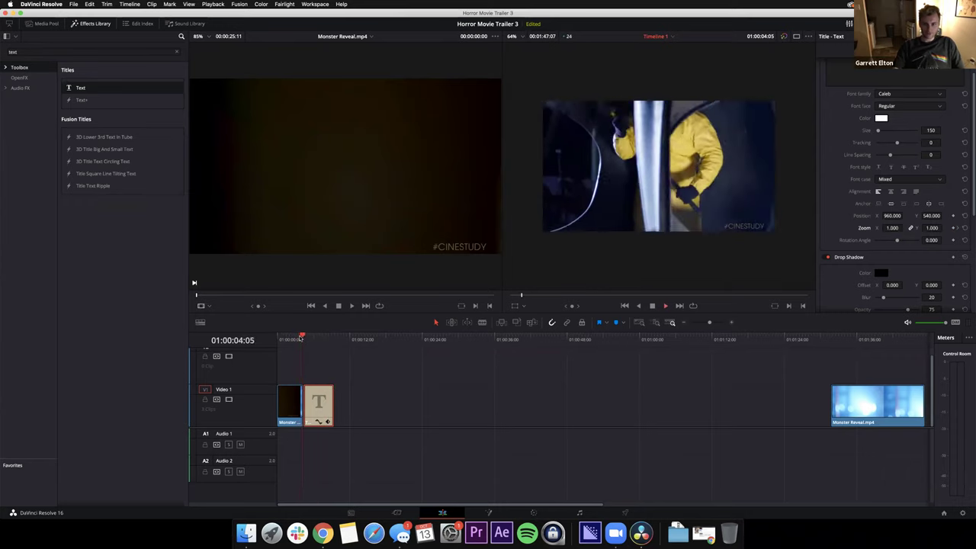
key(space)
- Place the playhead midway through the title's zoom and step back and forth between its two Zoom keyframes
drag(316, 336, 315, 337)
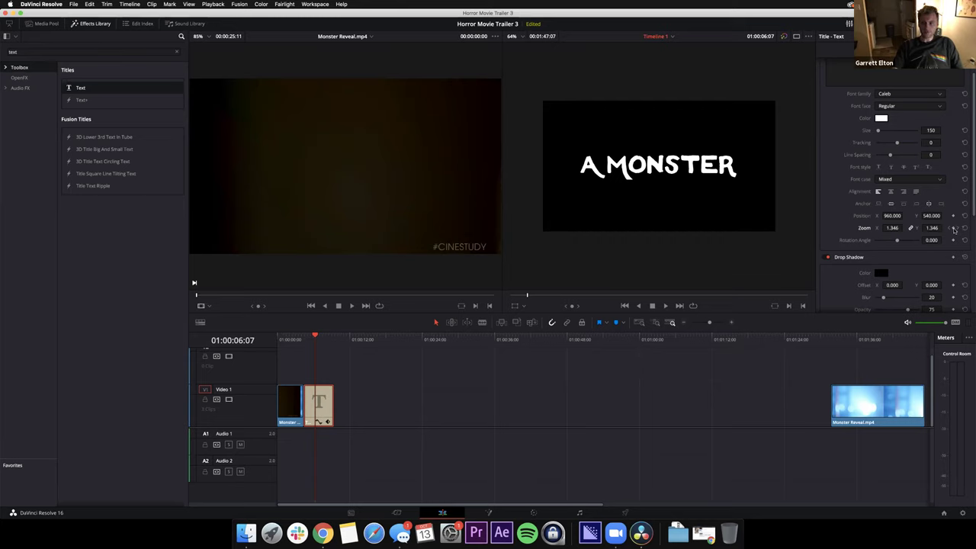
click(950, 228)
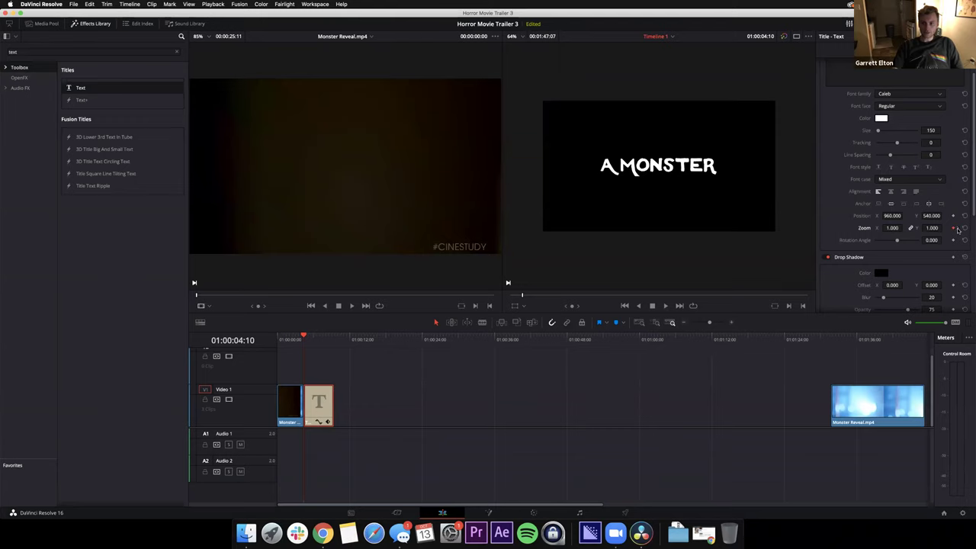
click(958, 229)
click(950, 228)
click(958, 229)
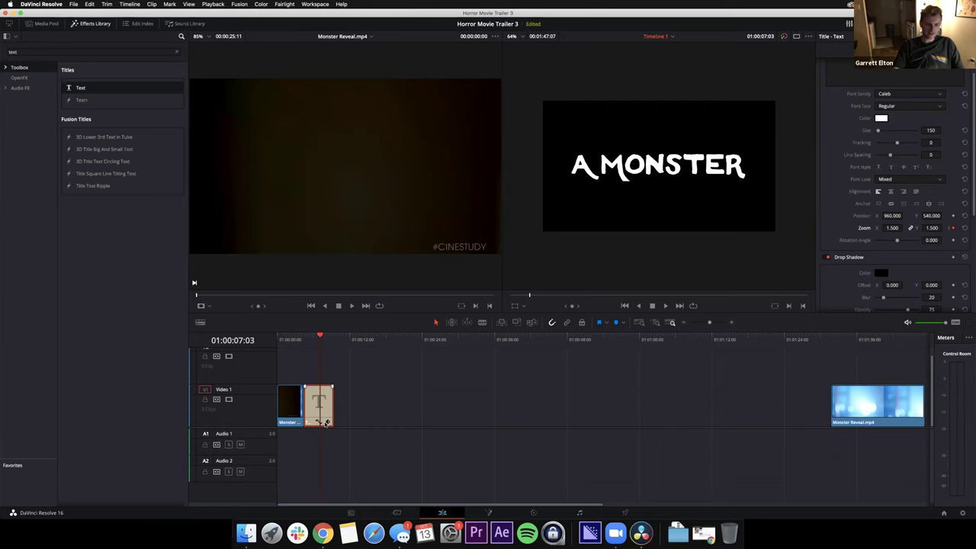
- Show the title clip's keyframe track and curve editor on the timeline and inspect both Zoom X keyframes
click(327, 423)
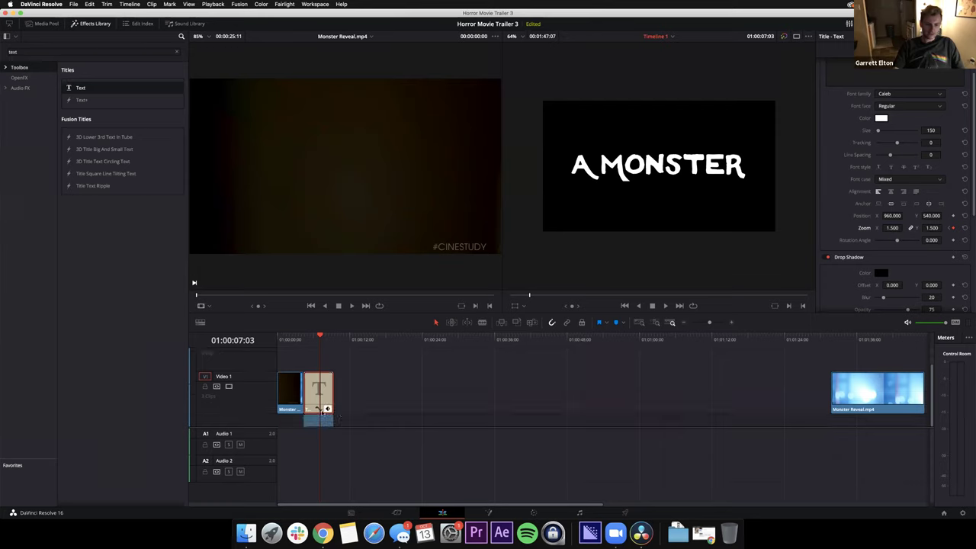
click(318, 410)
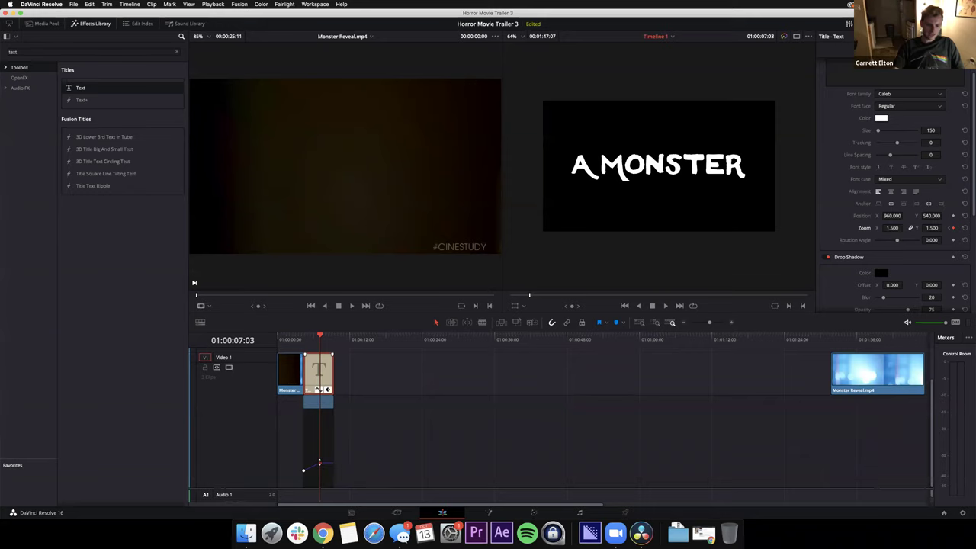
click(303, 472)
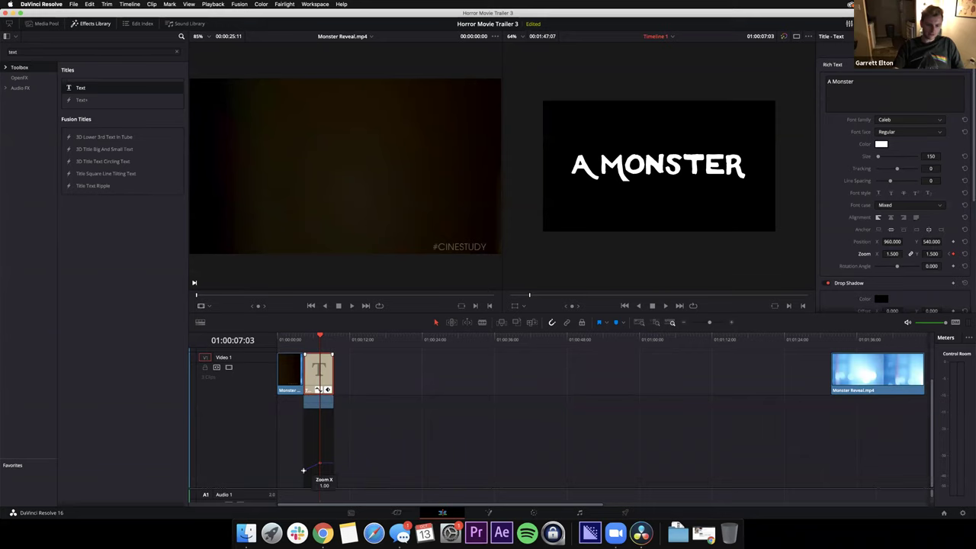
click(320, 463)
- Play the title from its first Zoom keyframe to compare the motion with the curve
drag(319, 339, 309, 340)
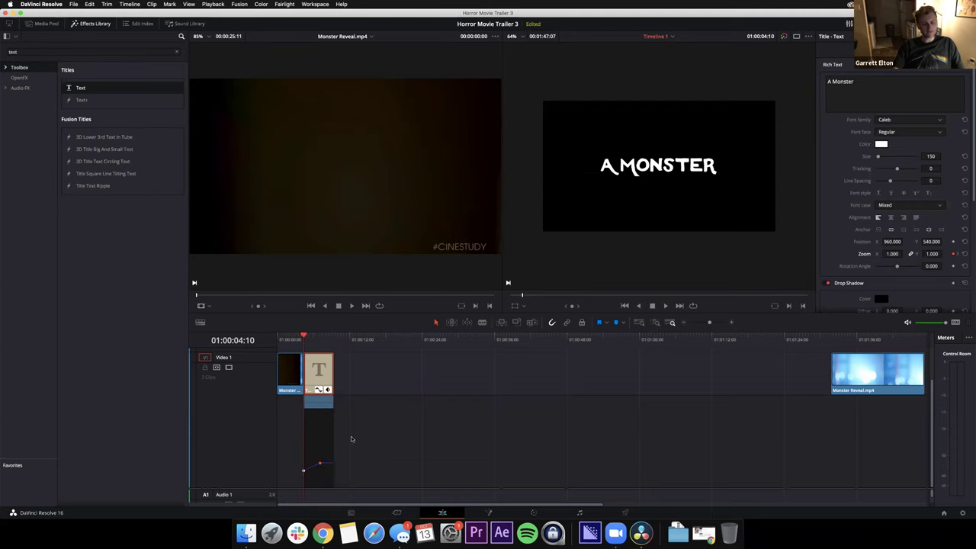
mouse_move(303, 473)
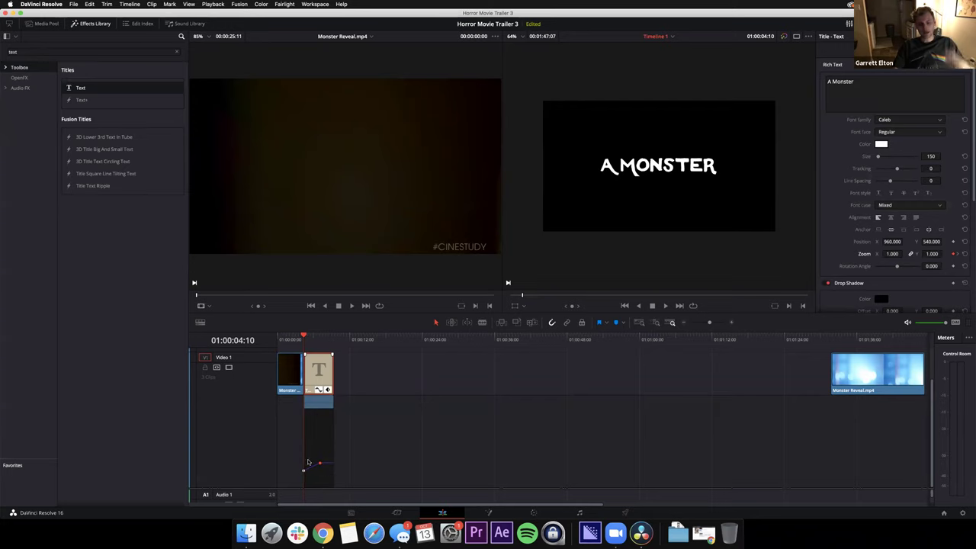
key(space)
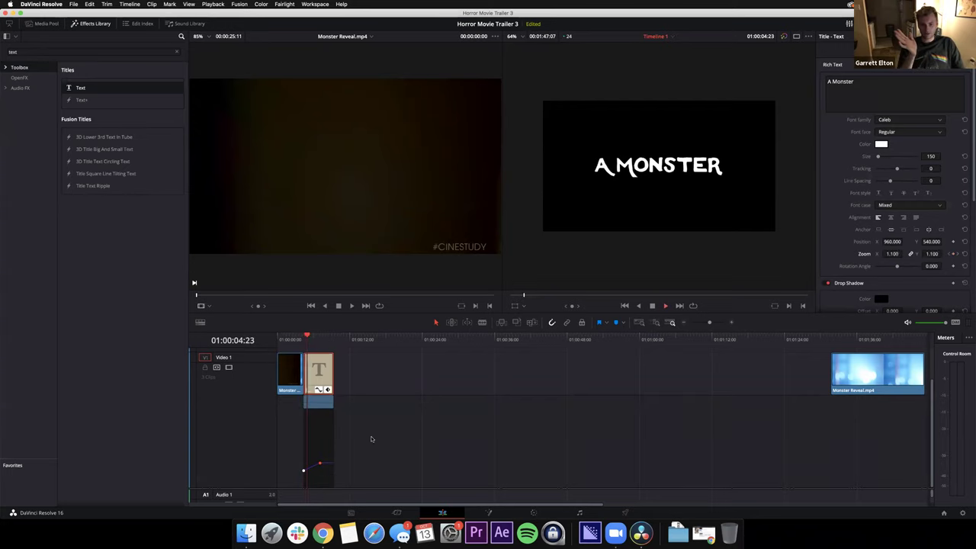
key(space)
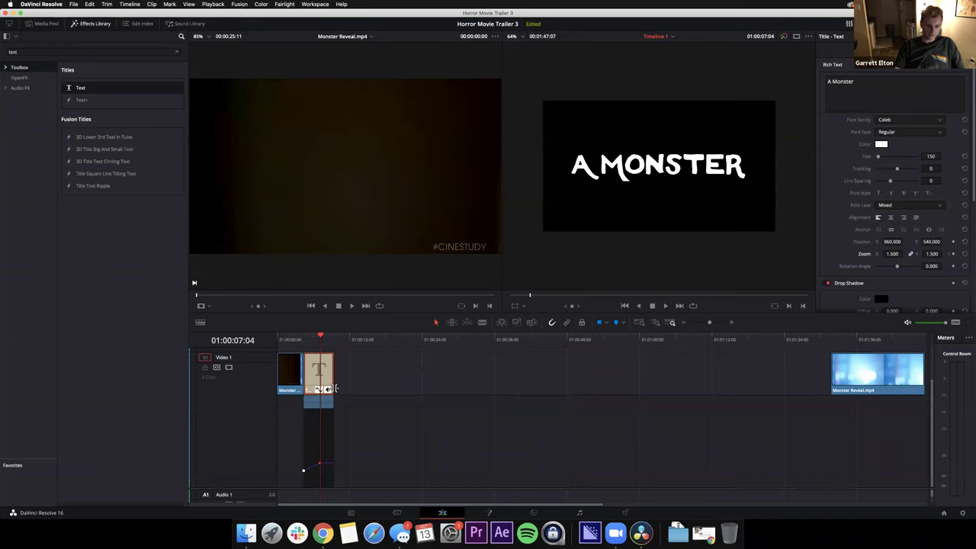
- Try extending the end of the "A Monster" title clip, and undo the trim
drag(334, 387, 384, 387)
key(super+z)
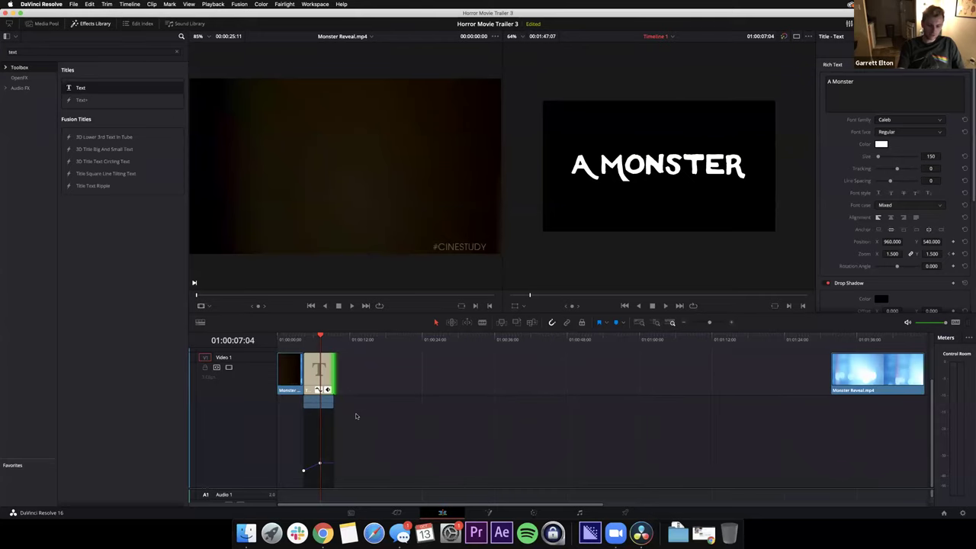
- Convert the title's 1.50 Zoom X keyframe to a Bezier curve, lower its handle for a late acceleration, and return the playhead to the title's start
key(super+equal)
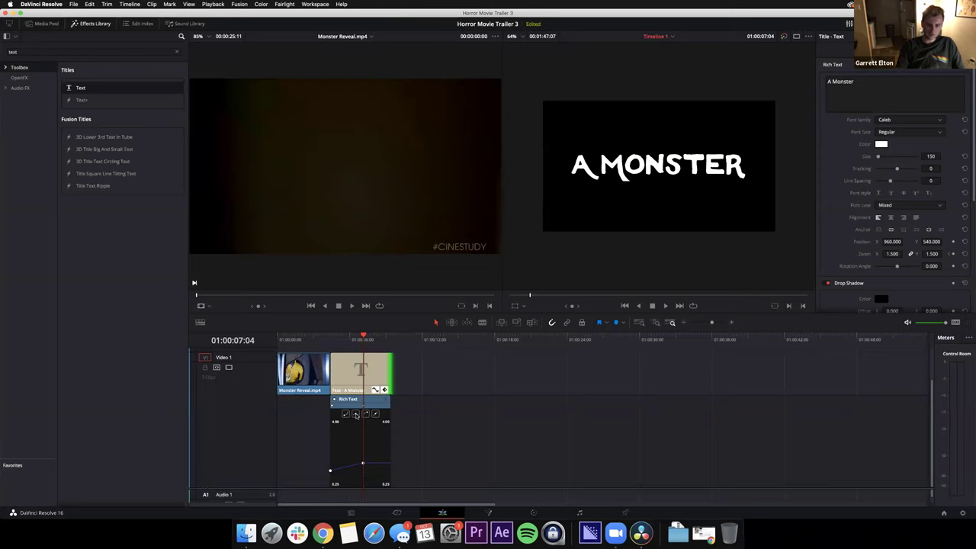
mouse_move(711, 324)
mouse_down()
mouse_move(697, 323)
mouse_move(714, 324)
mouse_up()
scroll(544, 437, up, 2)
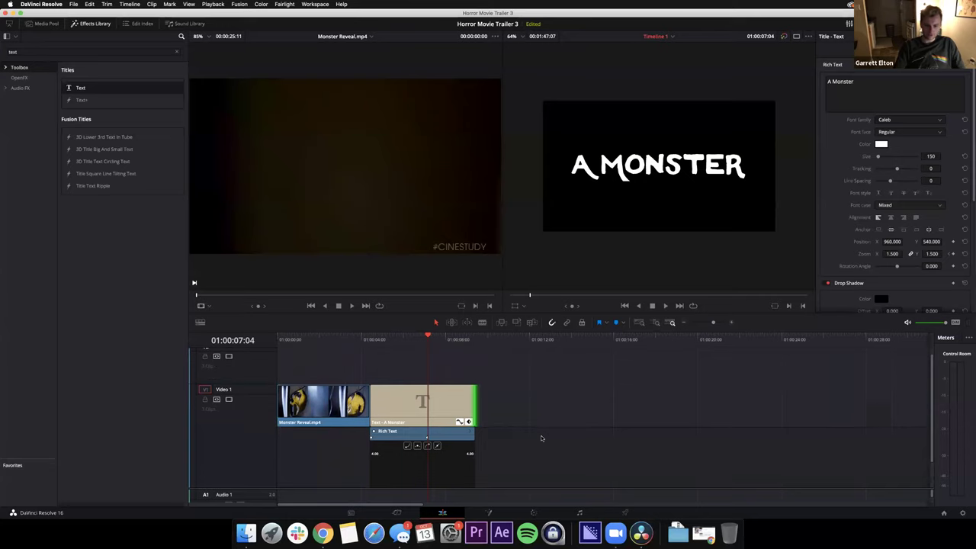
scroll(542, 438, down, 2)
click(426, 462)
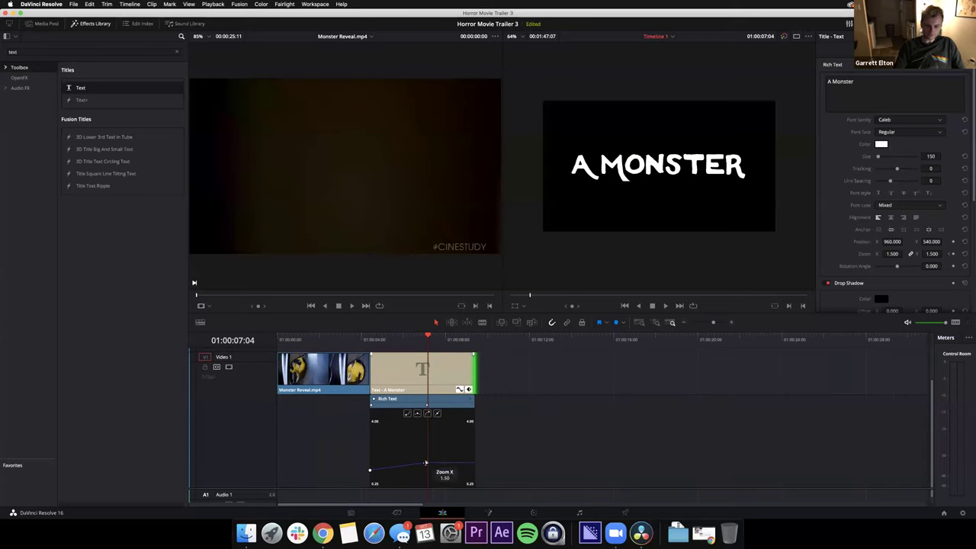
click(427, 414)
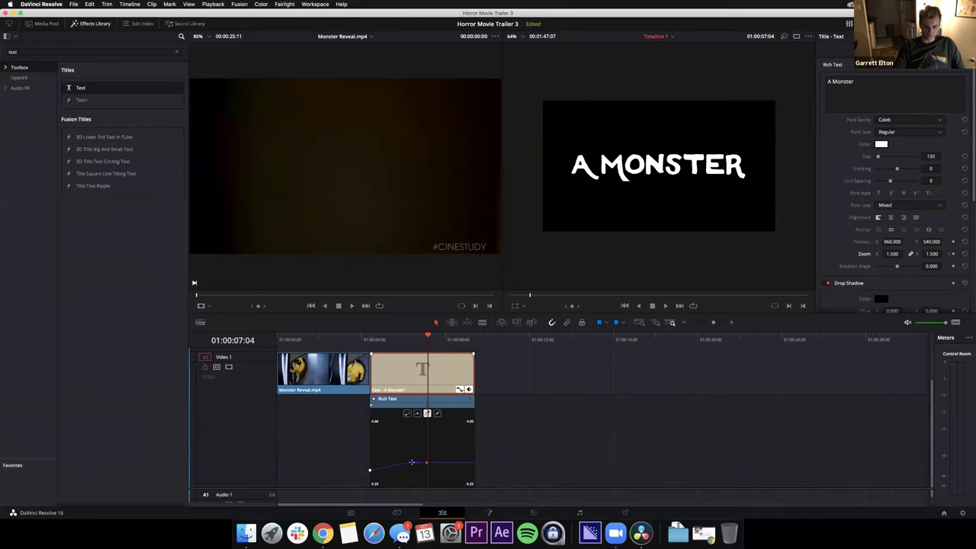
drag(411, 462, 413, 469)
drag(425, 338, 371, 348)
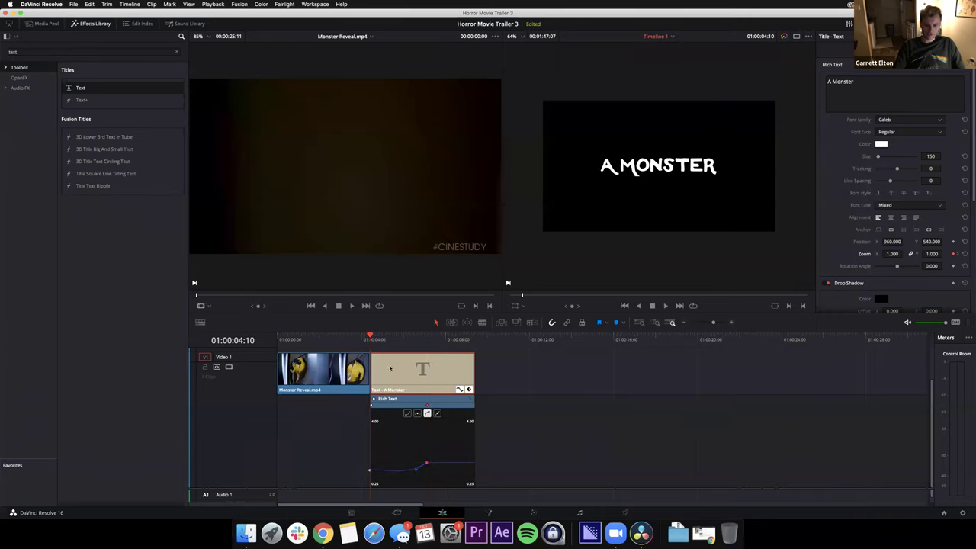
- Play the "A Monster" title twice from its start to check the eased zoom
key(space)
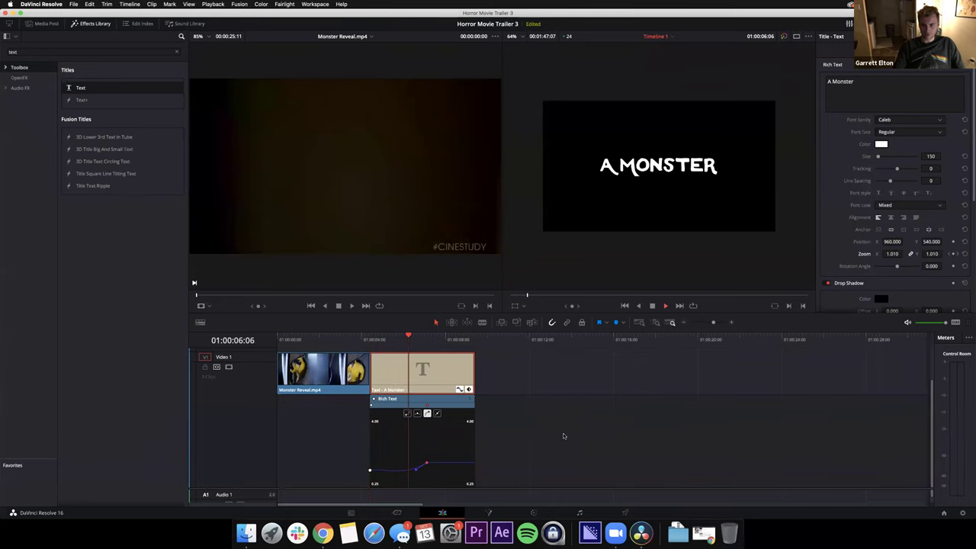
drag(402, 339, 372, 345)
key(space)
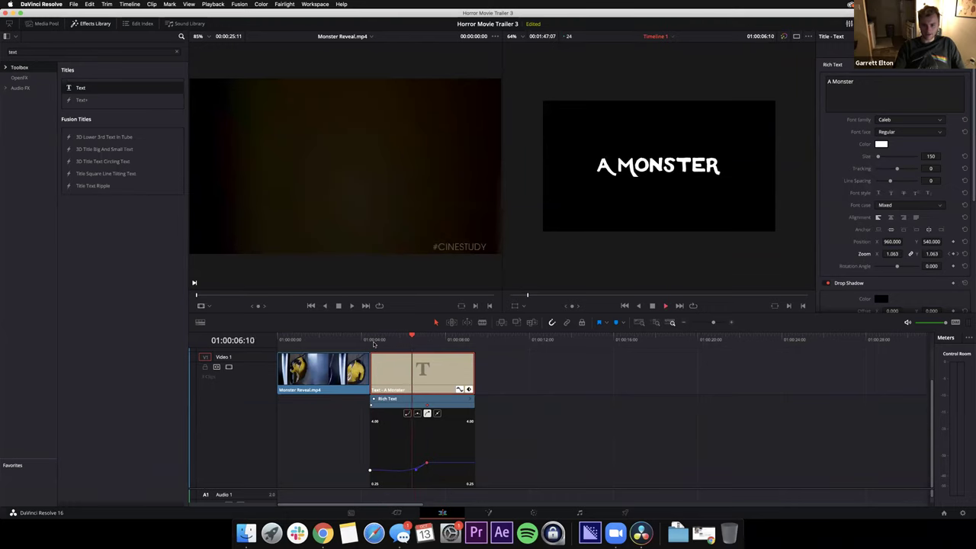
key(space)
- Try moving the title's second zoom keyframe near the clip's end and raising it to 2.30, and play the result
drag(415, 467, 455, 462)
click(388, 347)
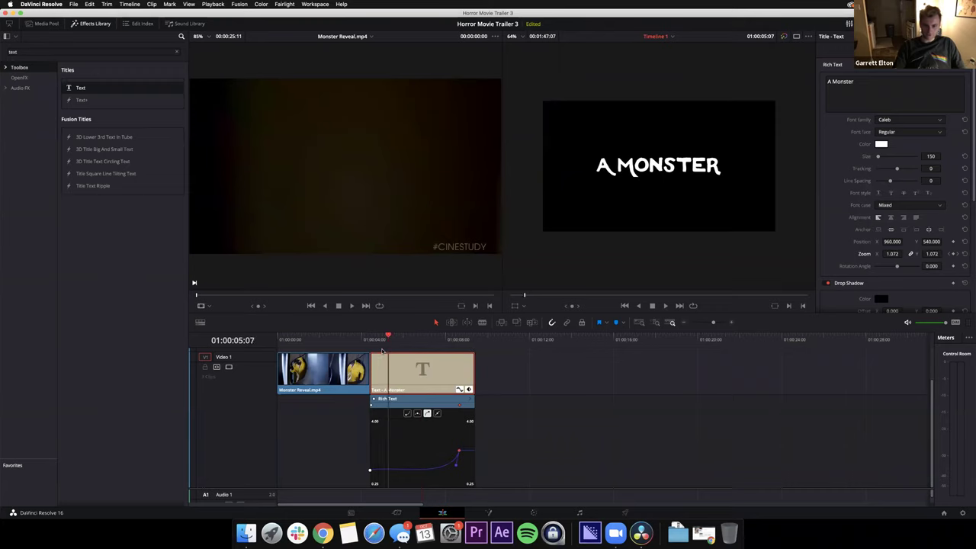
key(space)
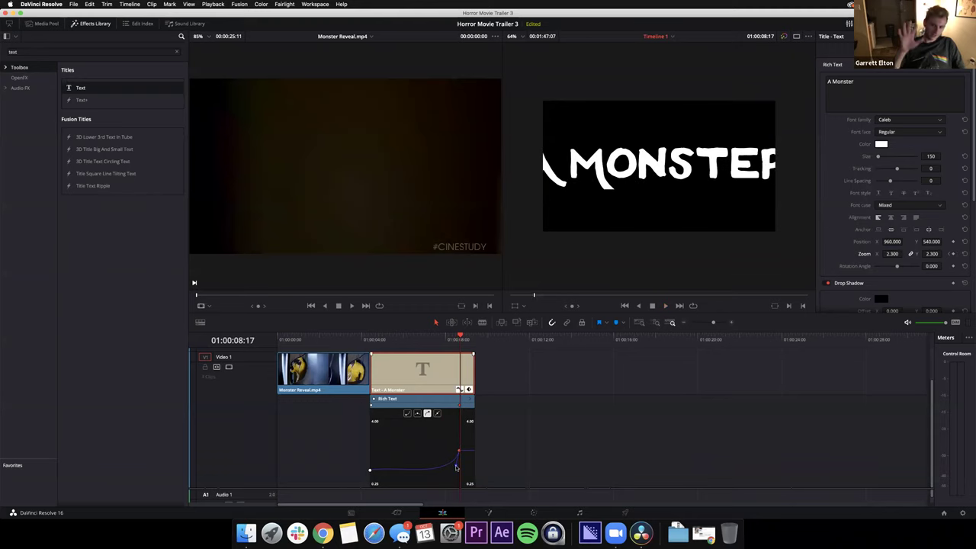
click(509, 439)
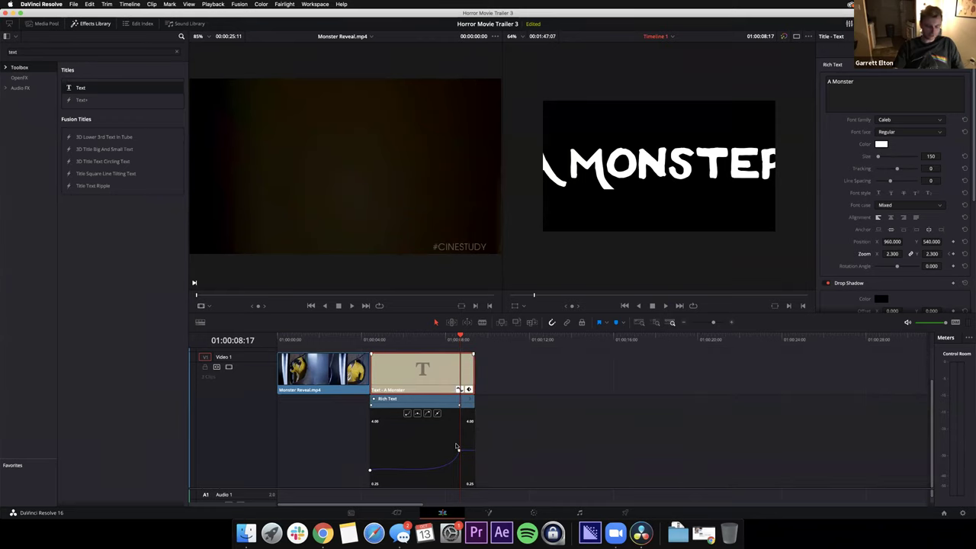
- Undo the keyframe move, the handle edits and the Bezier conversion on the title's zoom curve
key(super+z)
key(super+z)
key(super+z)
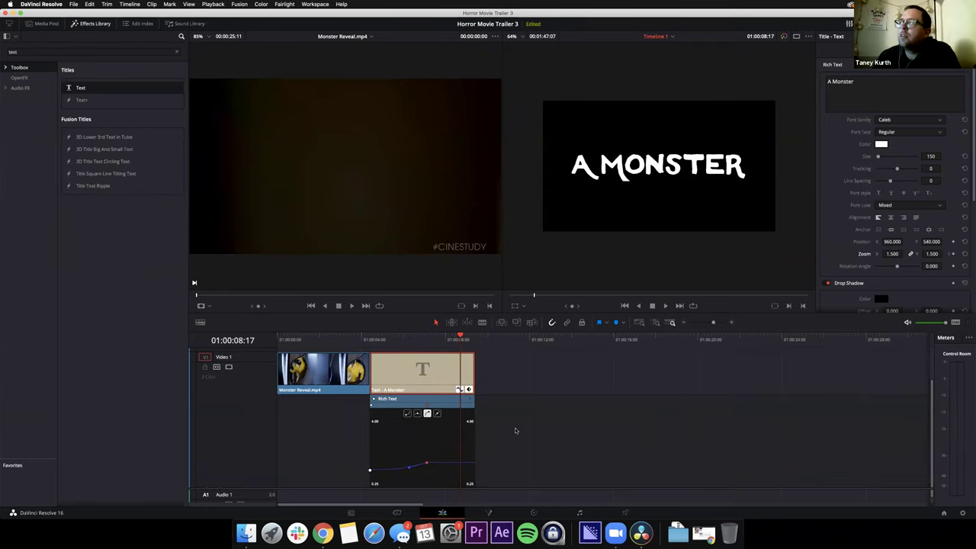
key(super+z)
key(super+z)
key(super+z)
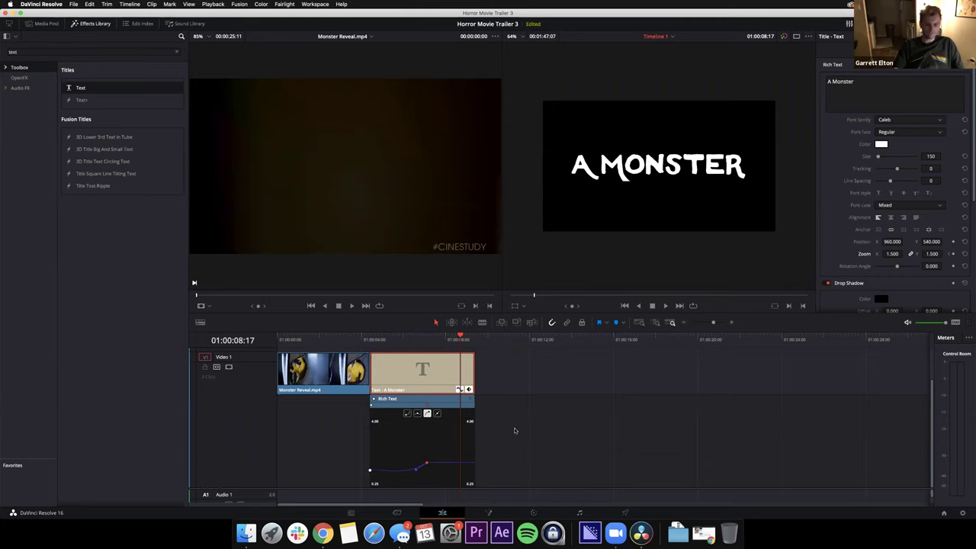
- Add a third zoom keyframe to the title at 01:00:07:22 with a value of 0.25
drag(448, 338, 403, 351)
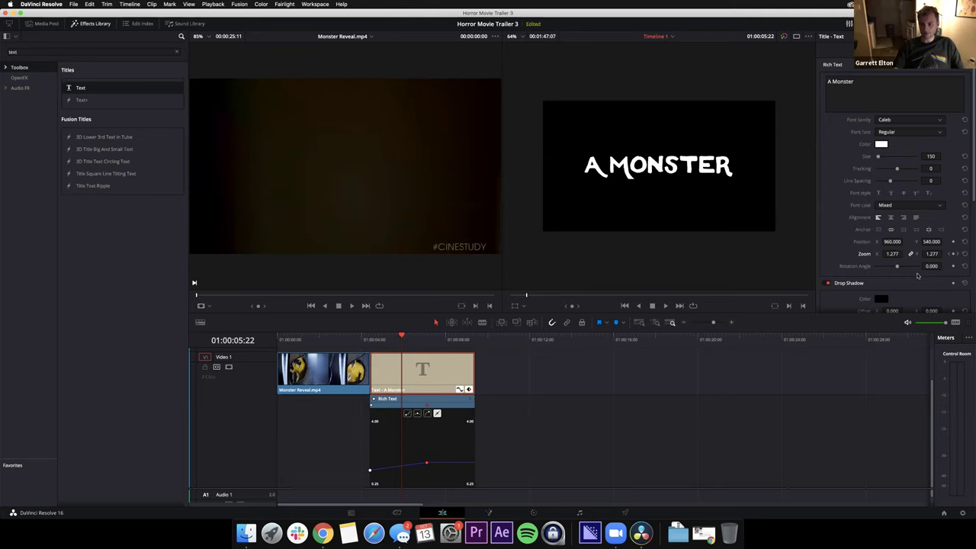
drag(403, 336, 445, 340)
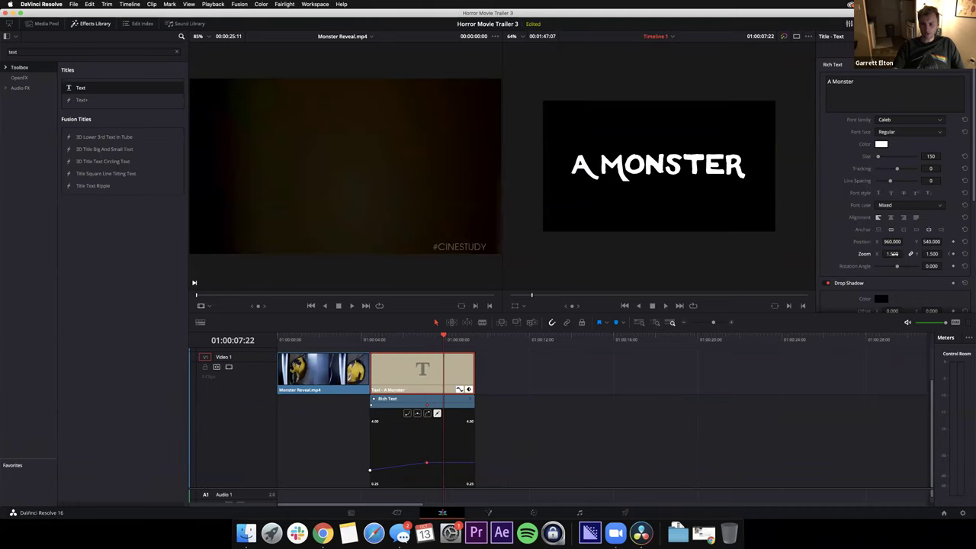
drag(443, 462, 443, 482)
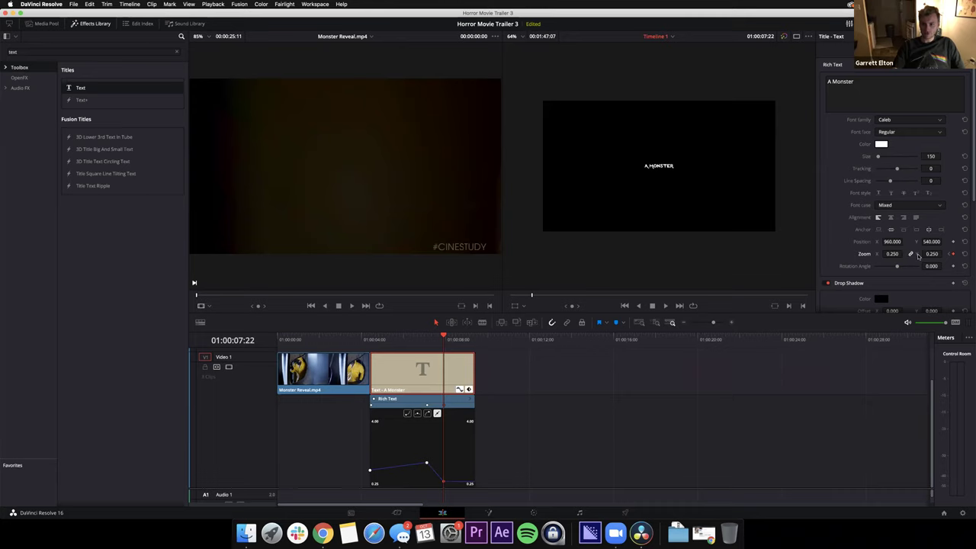
mouse_move(442, 481)
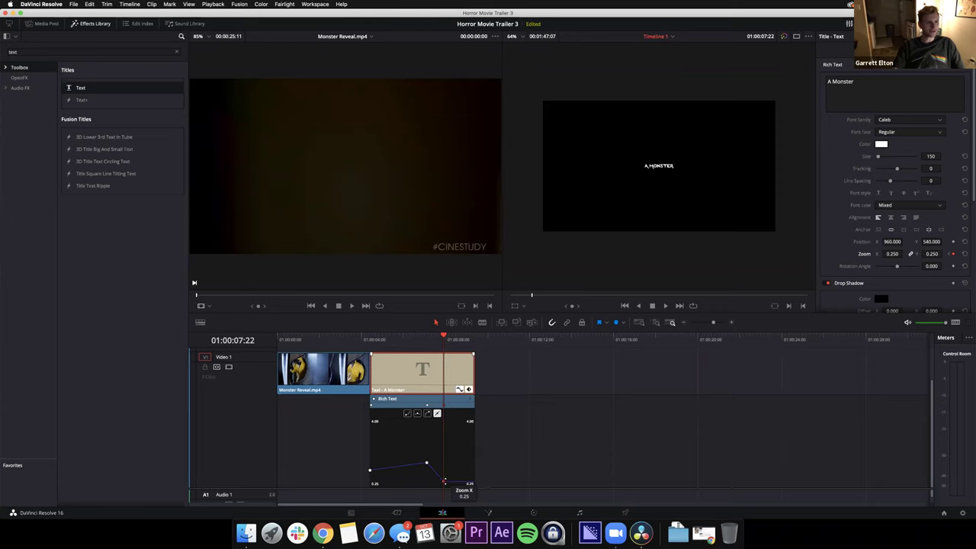
- Play the title through its shrinking zoom and delete the 0.25 keyframe
drag(443, 338, 407, 344)
mouse_move(443, 481)
key(space)
key(space)
key(BackSpace)
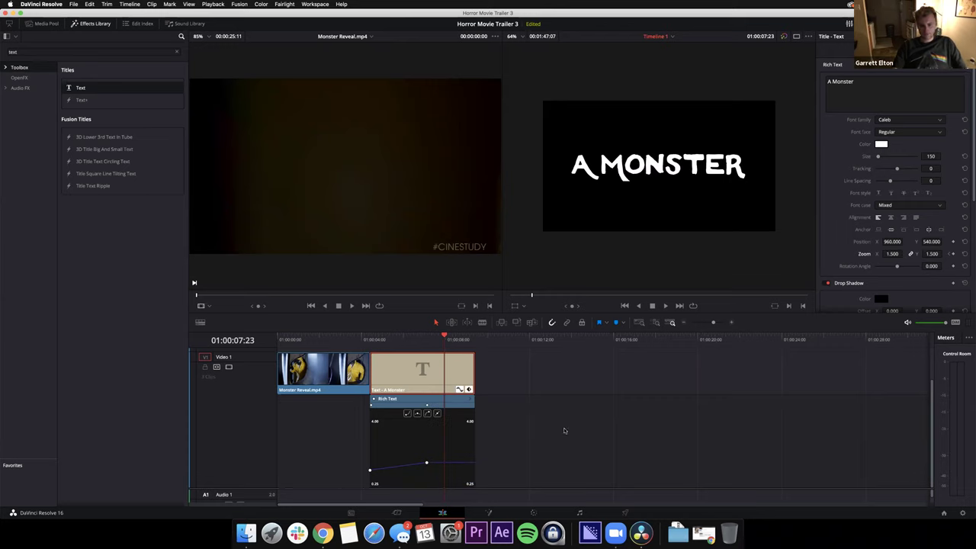
- Examine the title's adjustable parameters at its second zoom keyframe, from Drop Shadow and Stroke to Transform and Cropping
drag(412, 341, 427, 337)
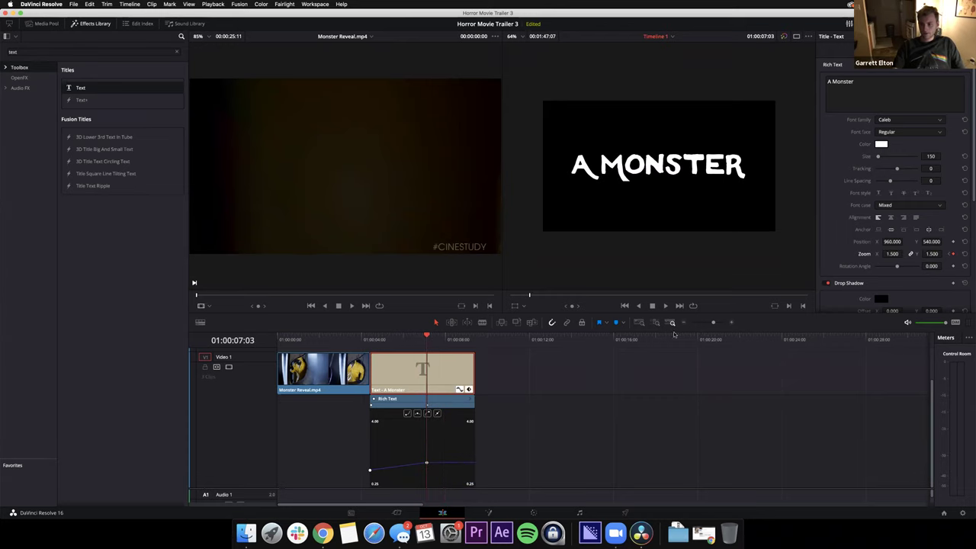
scroll(840, 241, down, 1)
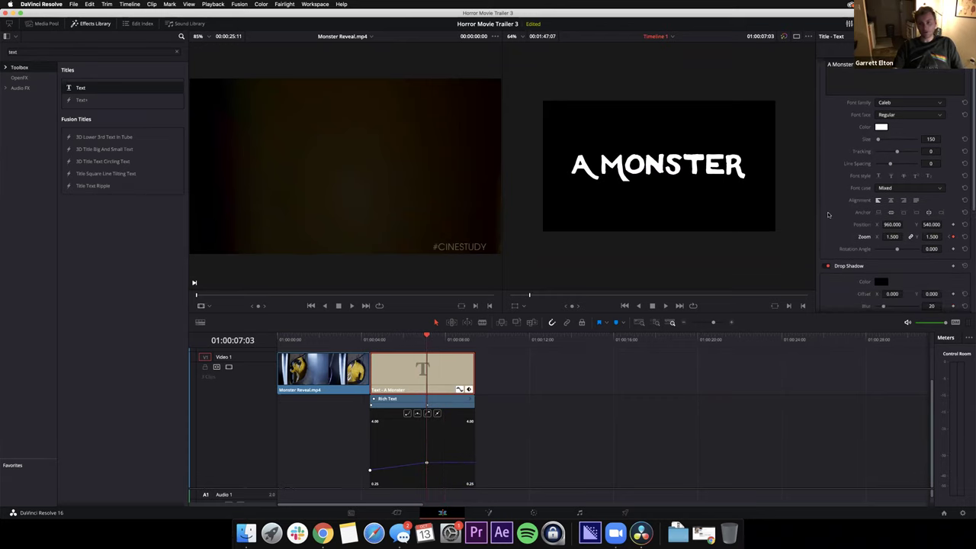
scroll(836, 198, up, 1)
scroll(835, 190, down, 4)
scroll(829, 230, down, 1)
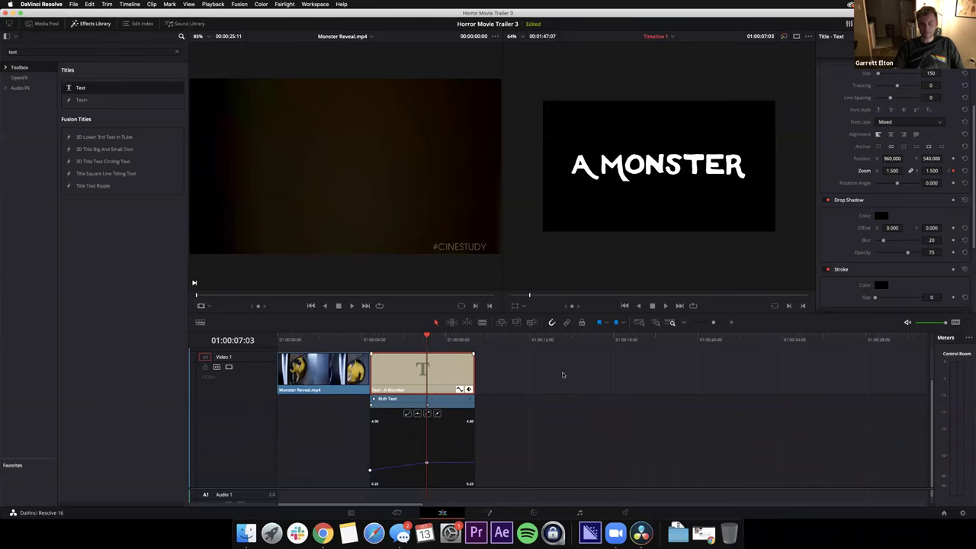
scroll(803, 149, down, 1)
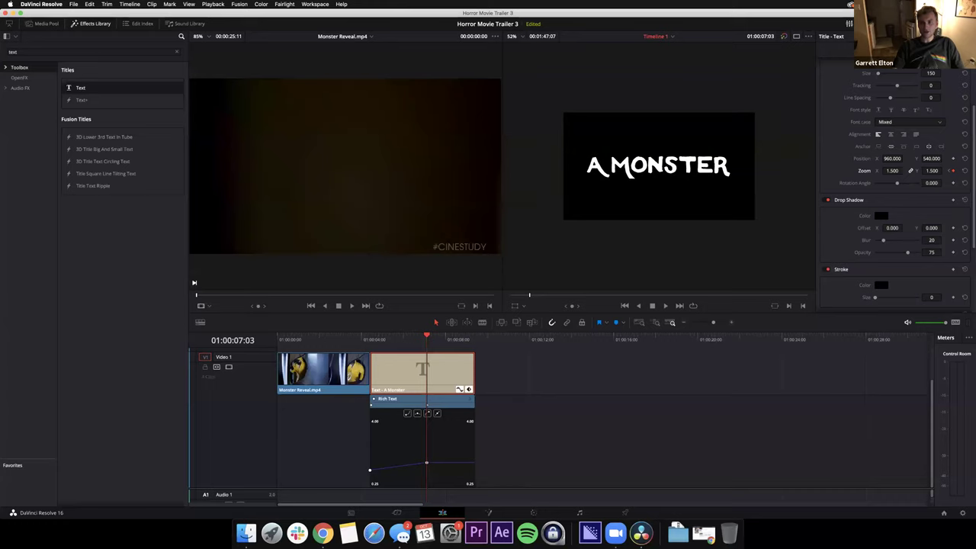
scroll(896, 183, down, 10)
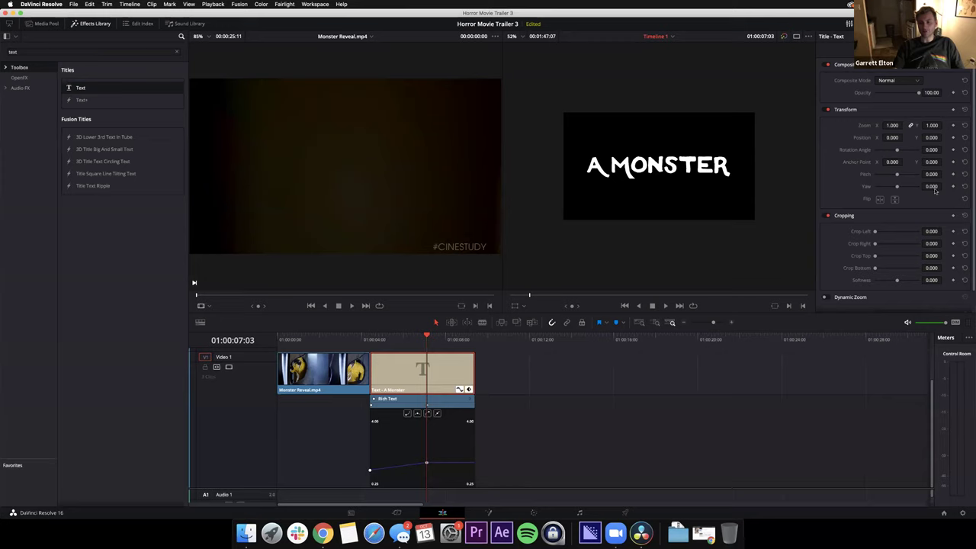
- Try adjusting the title's Crop Left at 01:00:07:15, undo it, and hide the clip's keyframe and curve tracks
drag(430, 338, 441, 339)
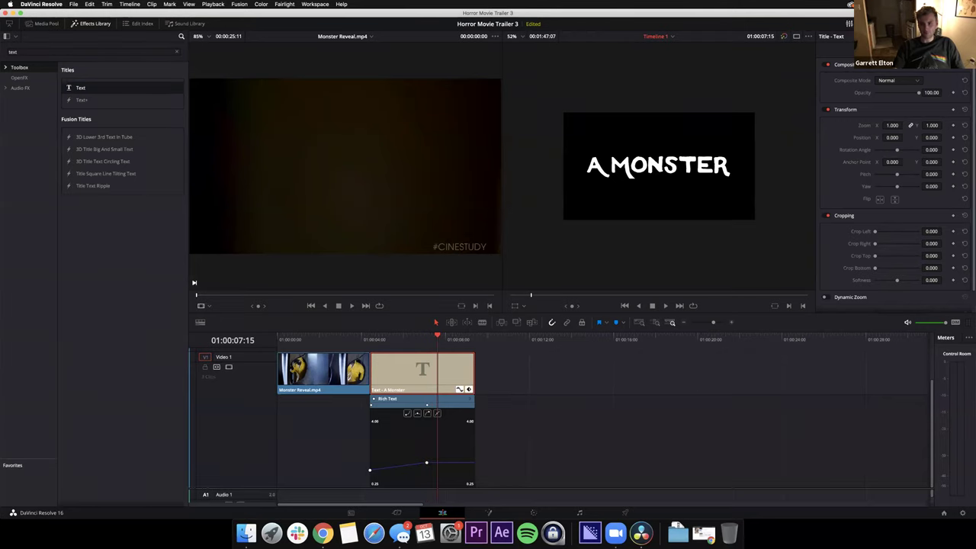
drag(932, 232, 944, 243)
key(super+z)
click(931, 175)
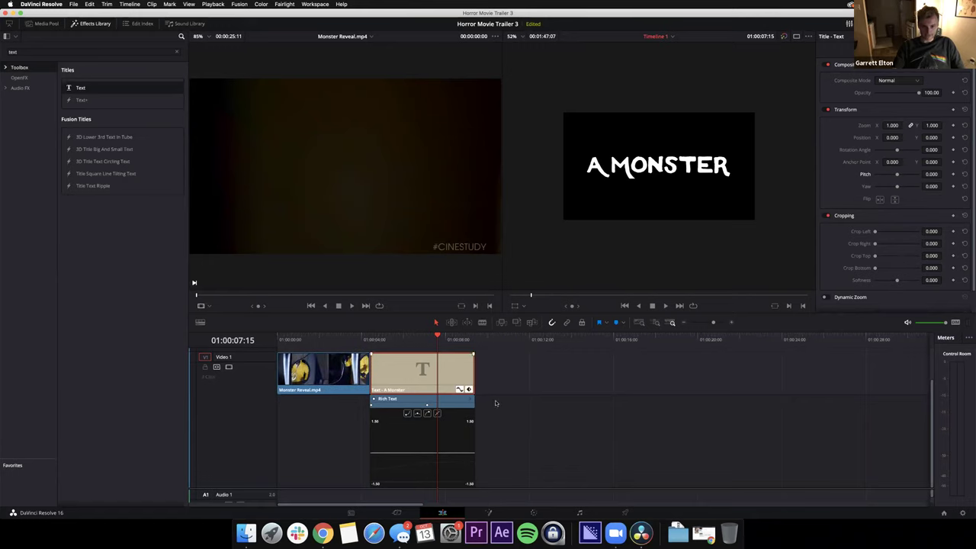
click(470, 390)
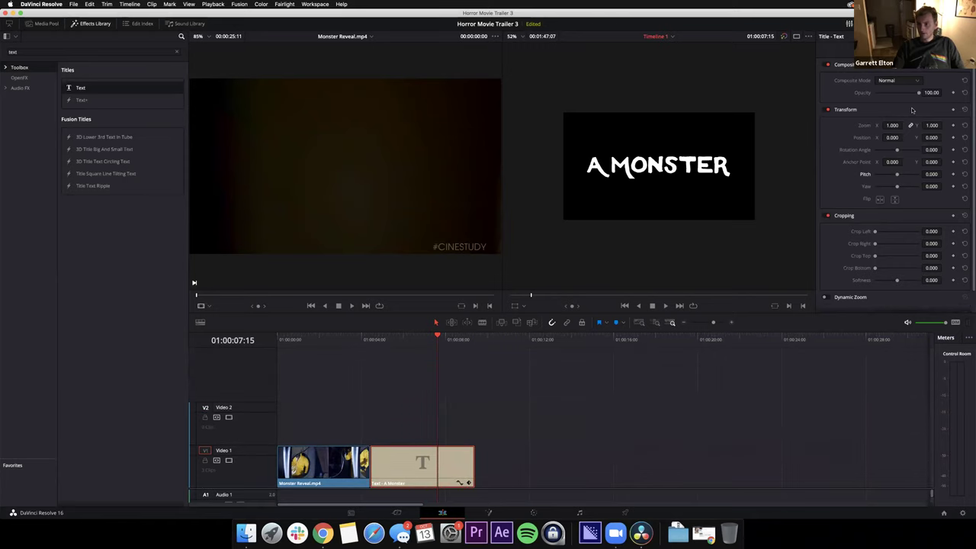
- Try adjusting the title's Transform Zoom and rotation values, and undo the change
mouse_move(932, 125)
mouse_down()
mouse_move(953, 125)
mouse_move(937, 129)
mouse_up()
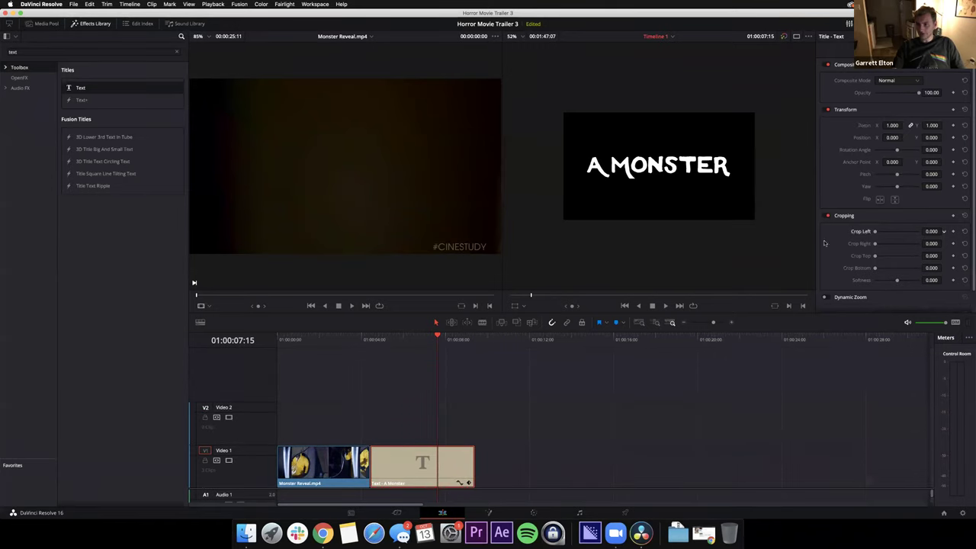
mouse_move(931, 174)
mouse_down()
mouse_move(943, 174)
mouse_move(933, 174)
mouse_move(944, 186)
mouse_move(921, 198)
mouse_move(931, 187)
mouse_up()
key(super+z)
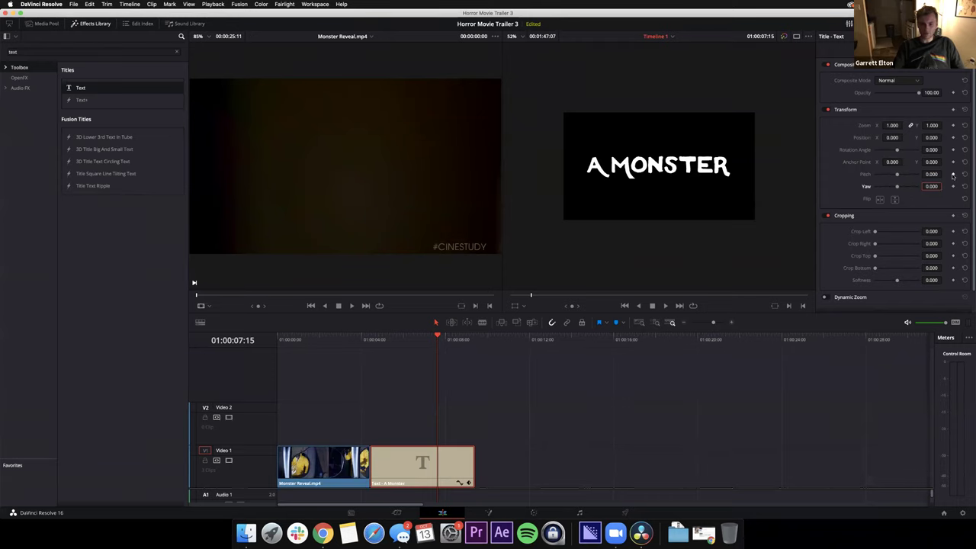
- Keyframe the title's Pitch from 0 at 01:00:06:16 to -0.667 at 01:00:07:15
click(417, 338)
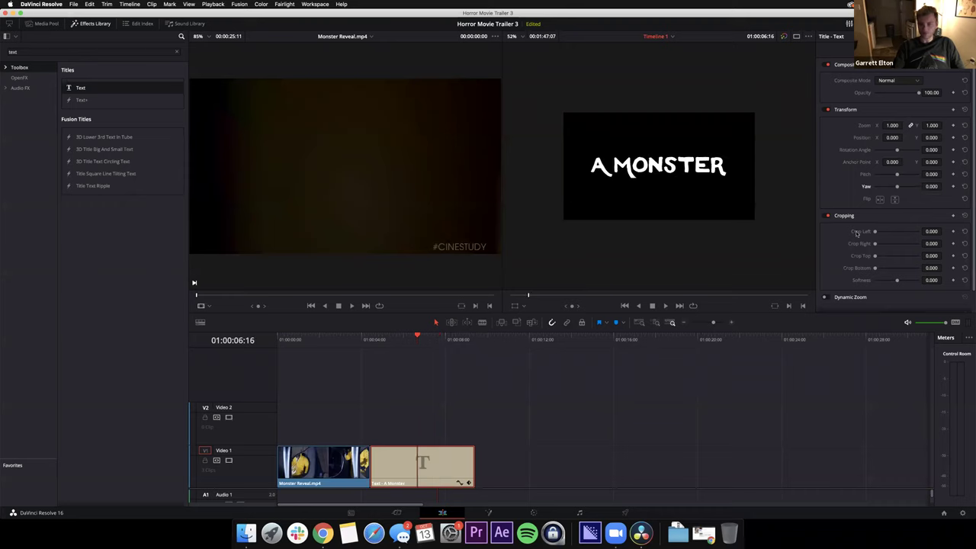
click(952, 175)
drag(420, 338, 437, 338)
drag(933, 174, 912, 174)
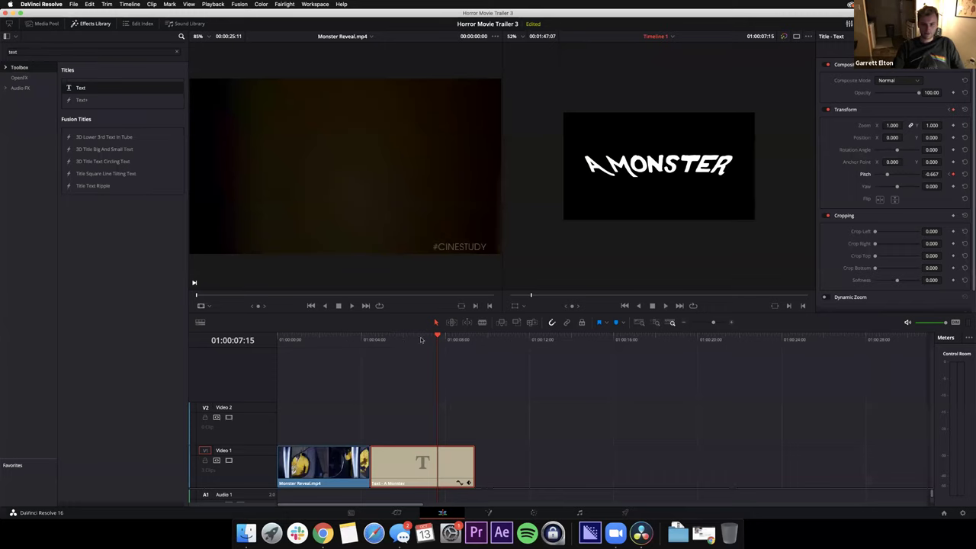
- Play the Pitch animation, show its curve on the timeline, and undo both Pitch keyframes
click(420, 339)
key(space)
click(459, 483)
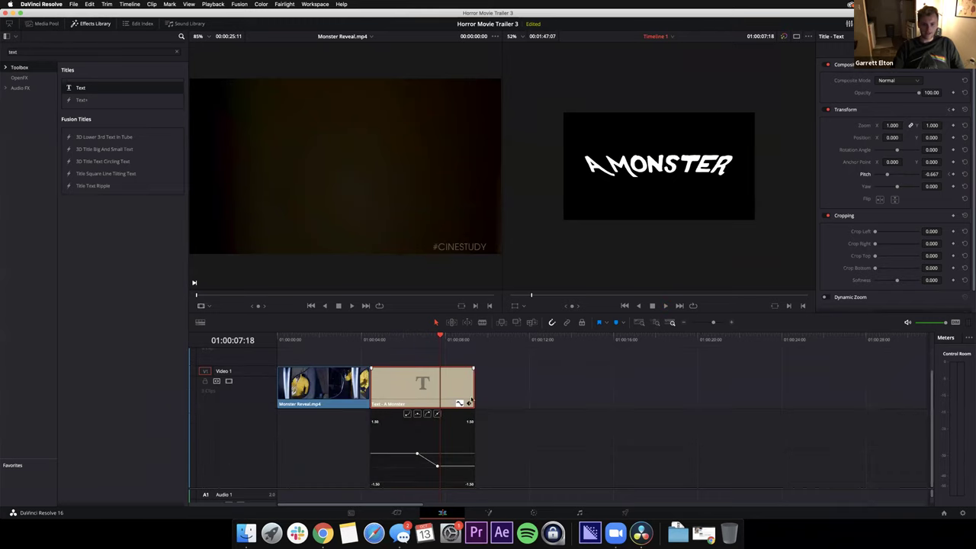
key(super+z)
key(super+z)
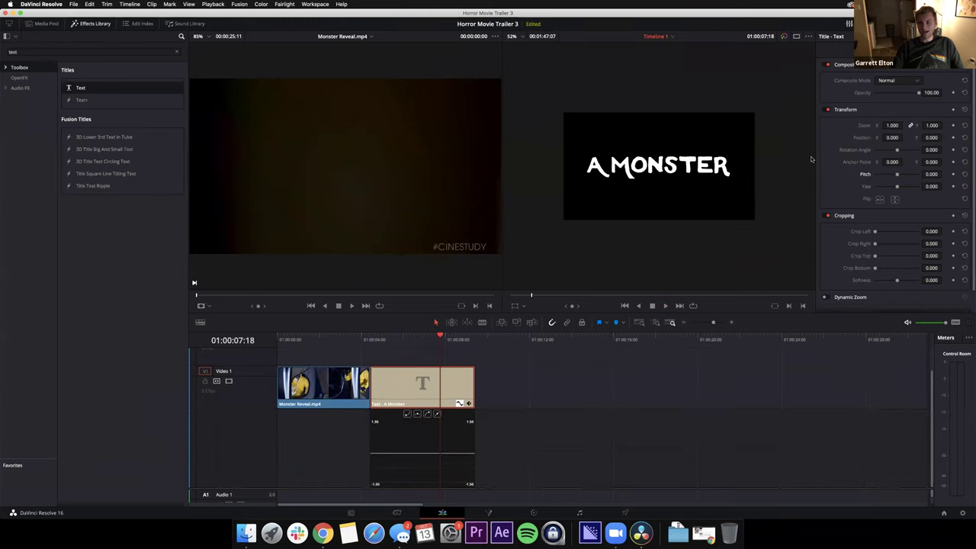
- Play the cut from the end of the Monster Reveal clip into the title
scroll(851, 200, down, 1)
scroll(859, 157, up, 1)
drag(438, 335, 426, 336)
click(394, 339)
click(347, 339)
key(space)
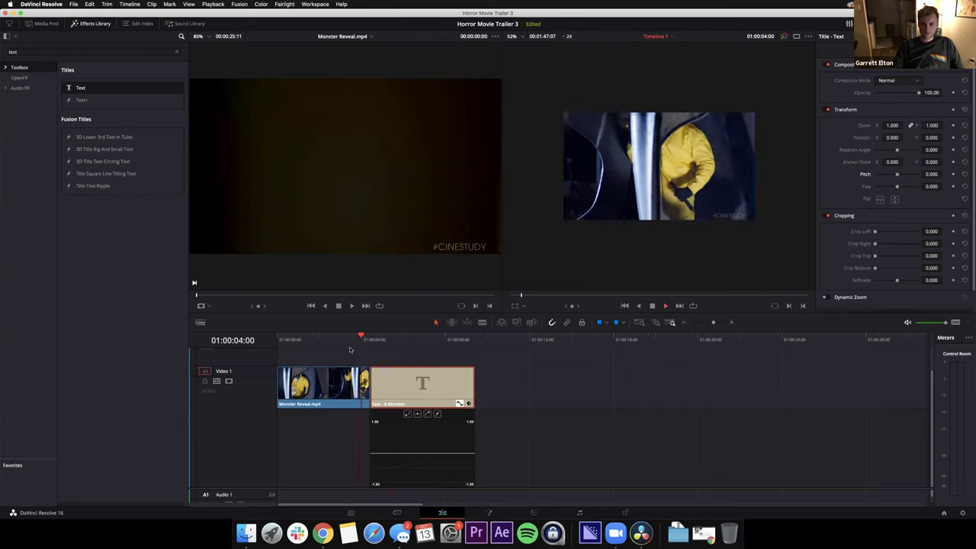
click(538, 391)
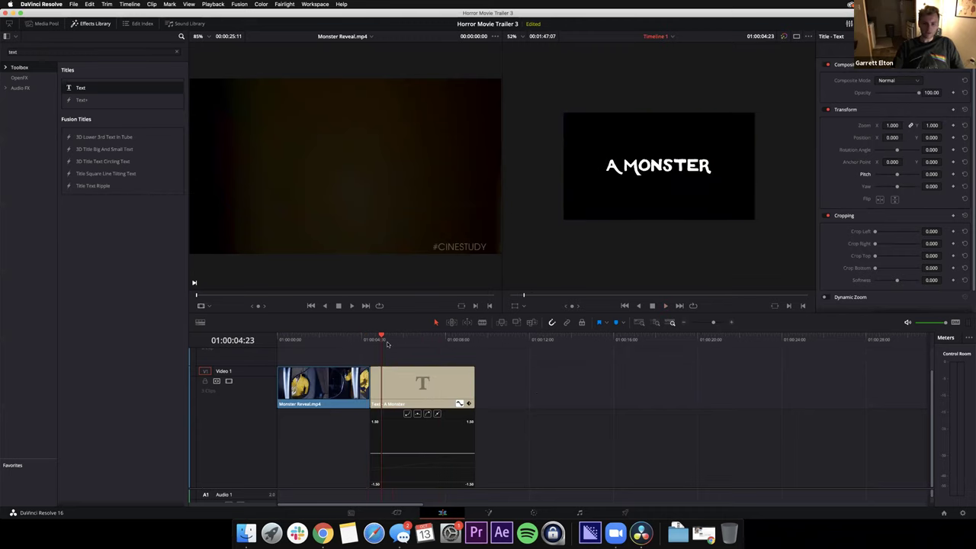
- Select the "A Monster" title clip and hide its curve editor on the timeline
drag(382, 335, 415, 335)
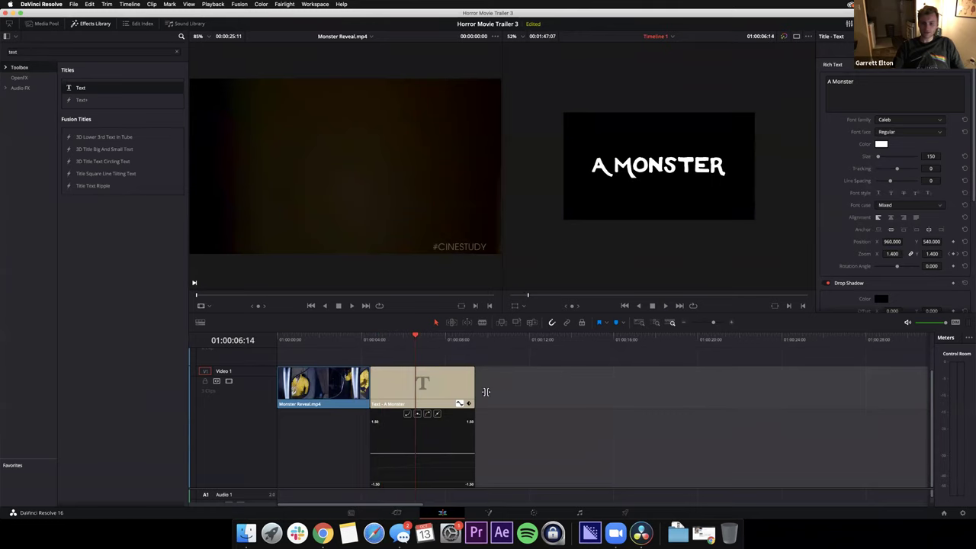
click(431, 393)
click(458, 403)
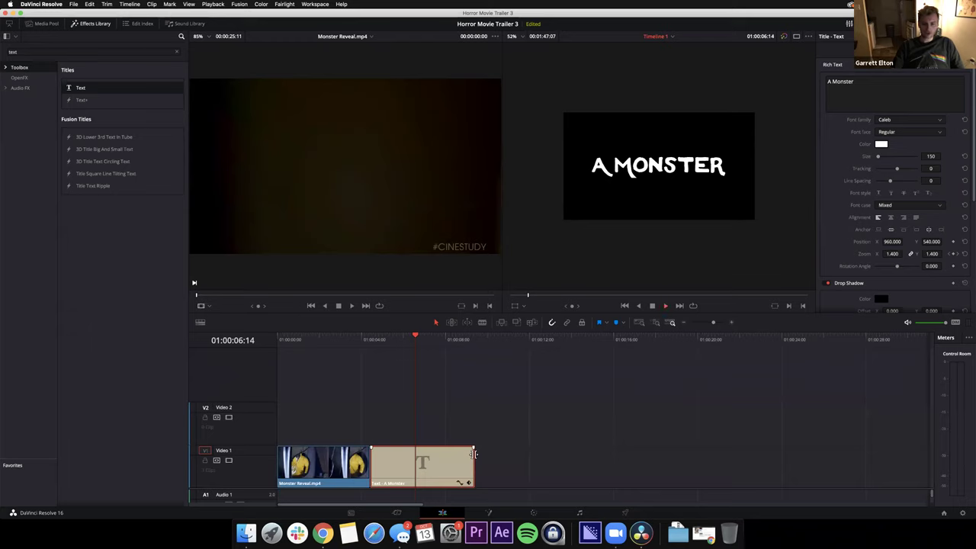
- Play from within the Monster Reveal clip through the title's zoom, stopping at 01:00:07:08
key(space)
click(332, 339)
key(space)
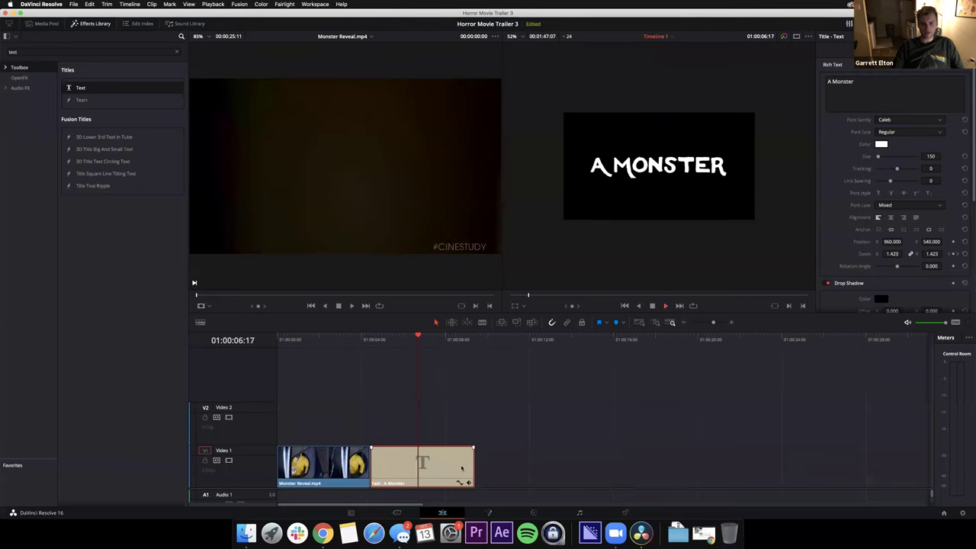
key(space)
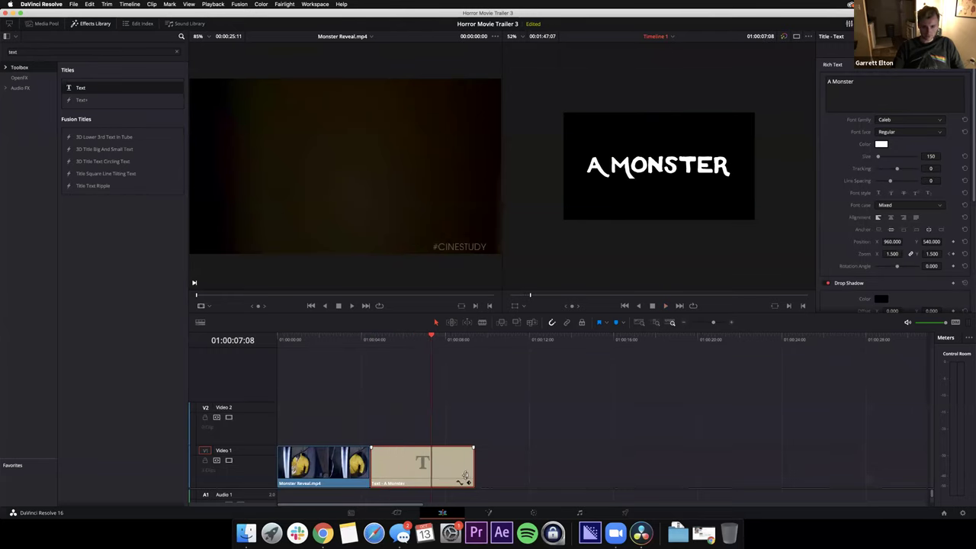
- Trim the end of the "A Monster" title back to 01:00:07:08 and play the cut from just before the title
click(482, 322)
key(a)
click(473, 460)
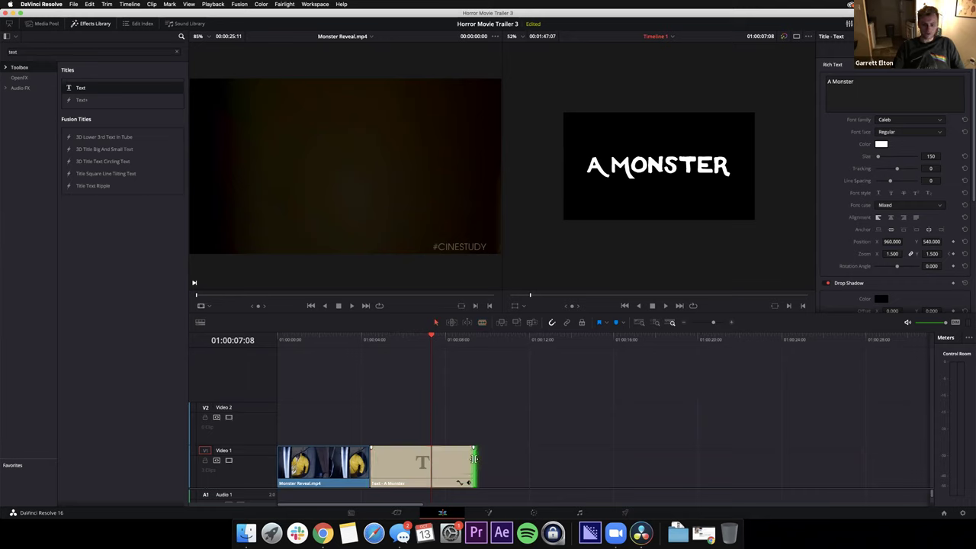
drag(473, 460, 429, 465)
drag(387, 341, 361, 348)
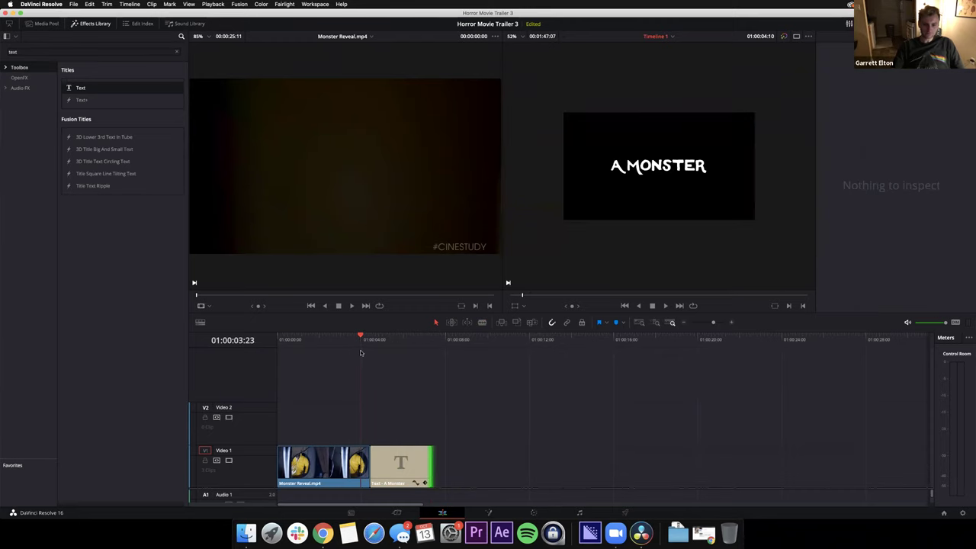
key(space)
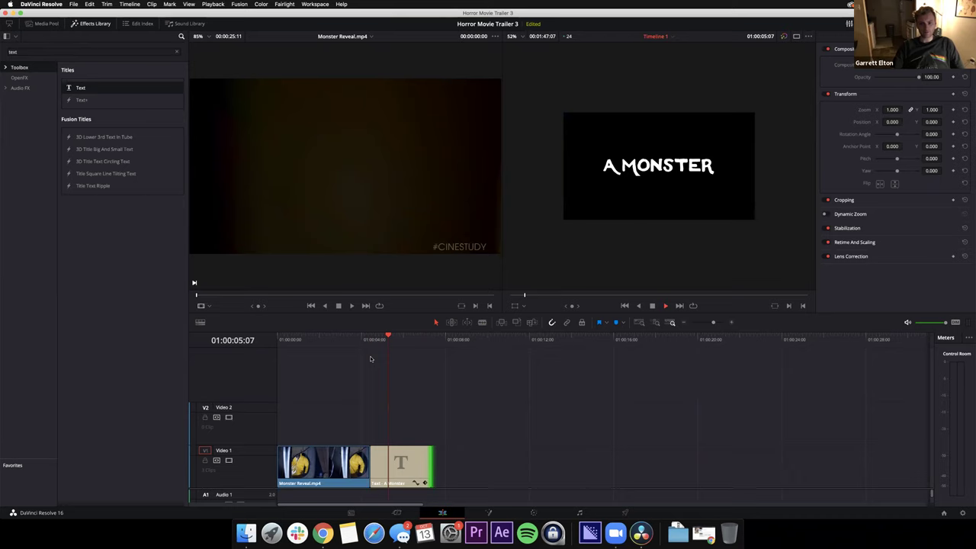
- Stop playback, replace the effects library with the media pool, and move the playhead back to 01:00:05:05
key(space)
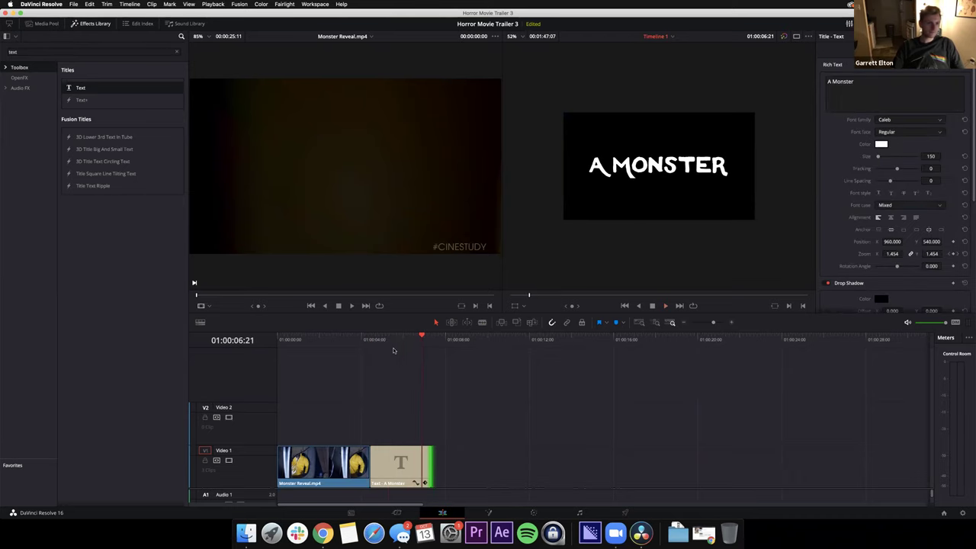
click(90, 24)
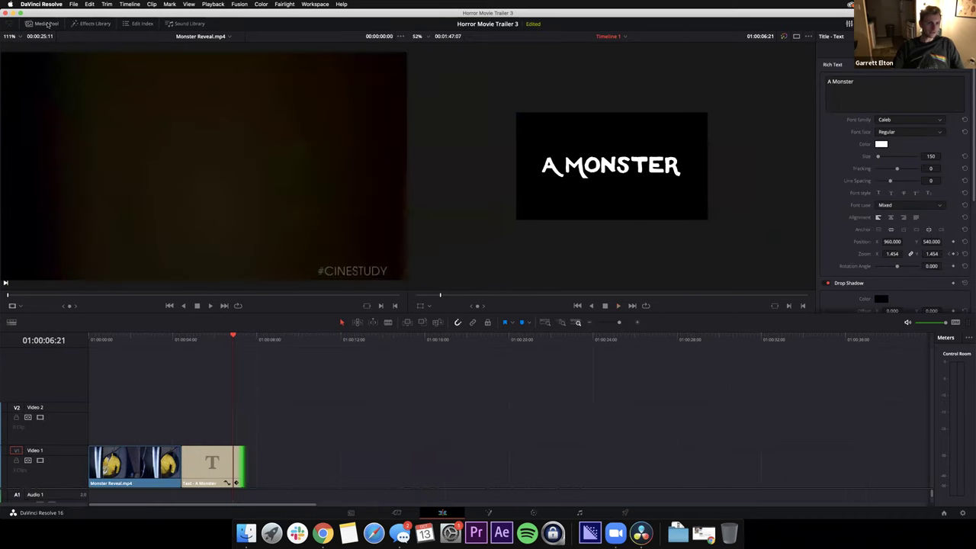
click(43, 24)
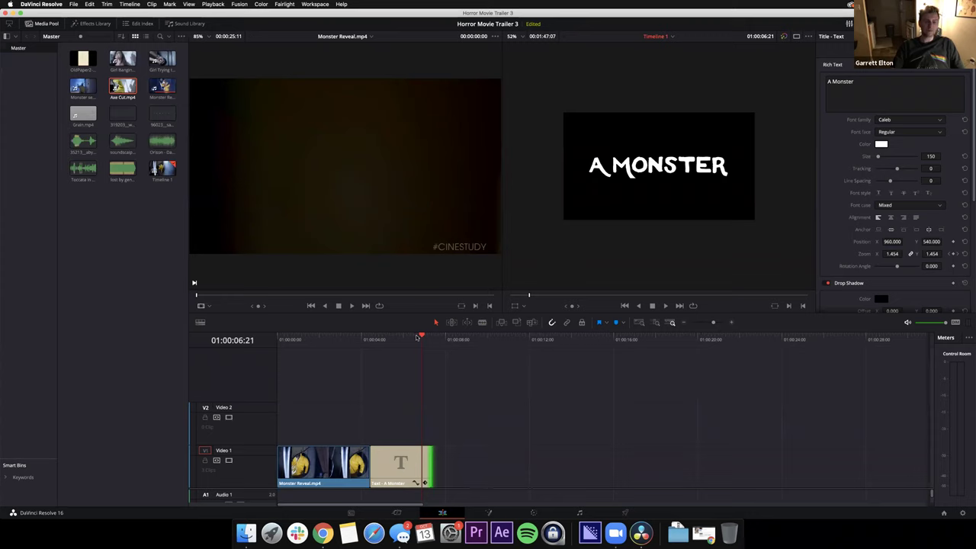
drag(417, 336, 386, 336)
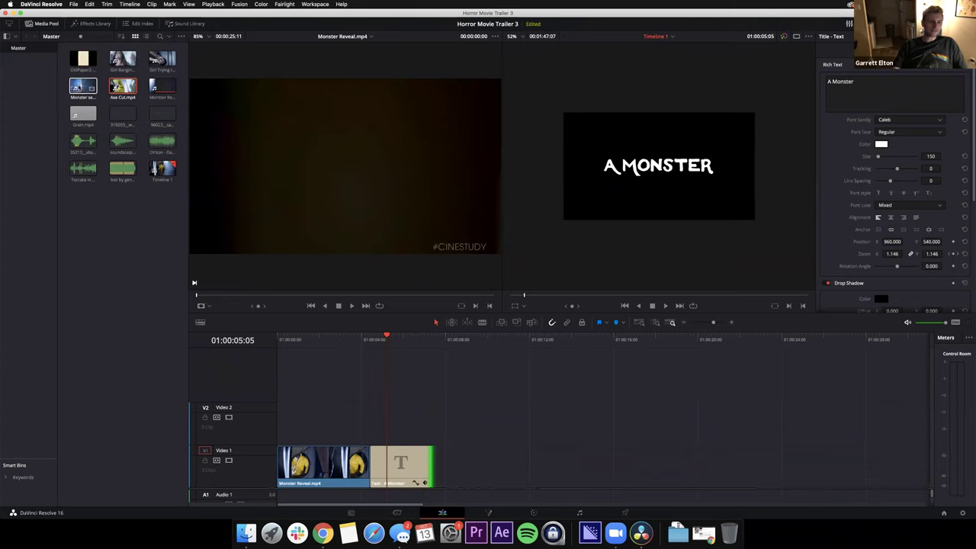
- Open Monster sees girl.mp4 in the source viewer and preview its opening seconds
click(78, 87)
drag(273, 299, 216, 296)
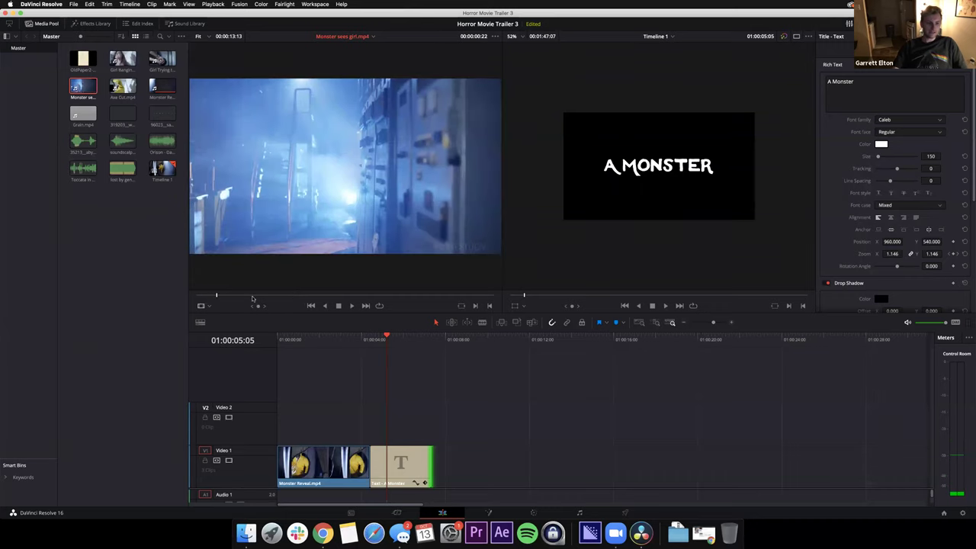
key(space)
key(space)
drag(271, 299, 237, 299)
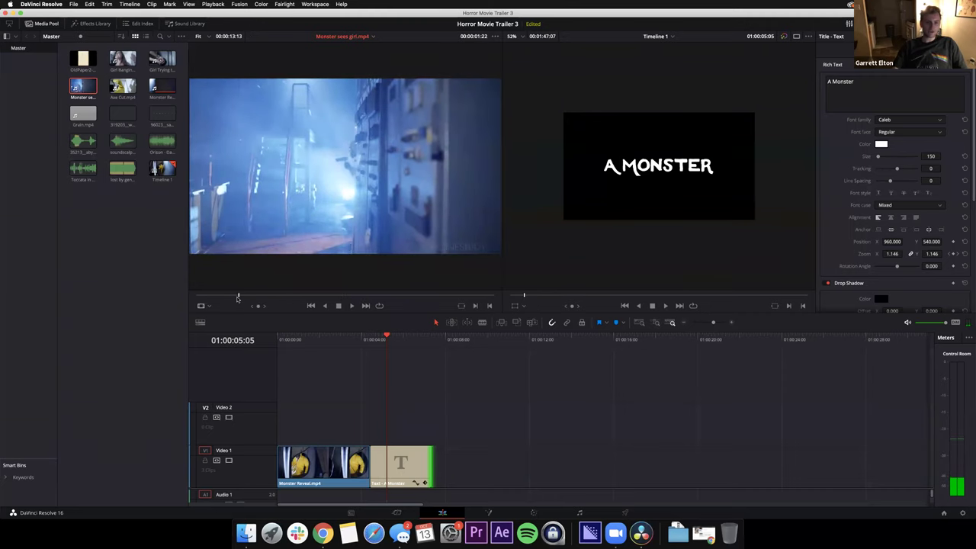
- Try placing the whole Monster sees girl.mp4 clip with its audio on the timeline past the title, and delete it again
drag(83, 88, 481, 462)
click(540, 339)
drag(531, 361, 531, 361)
click(602, 462)
key(BackSpace)
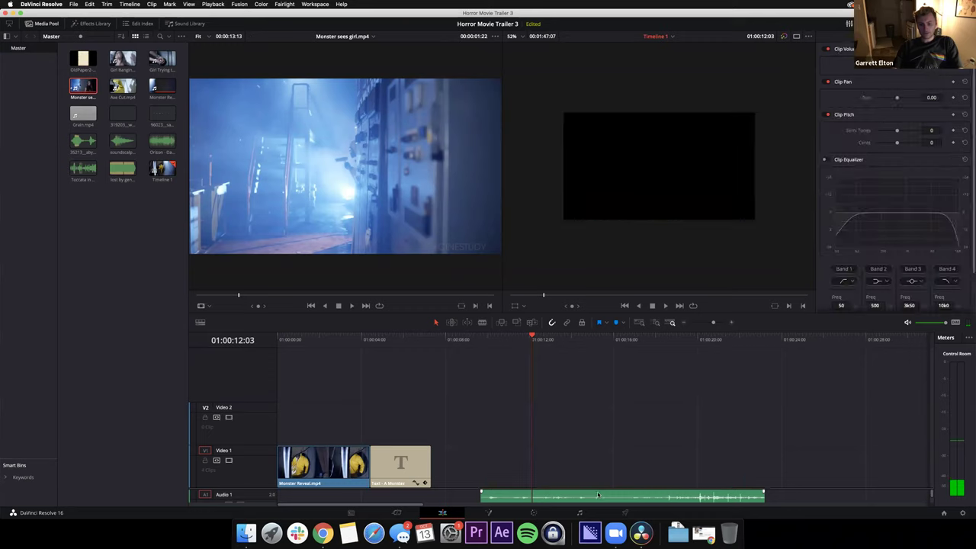
key(Delete)
- Mark an in point at 00:00:01:03 and an out point at 00:00:06:08 on the Monster sees girl.mp4 source clip
click(276, 296)
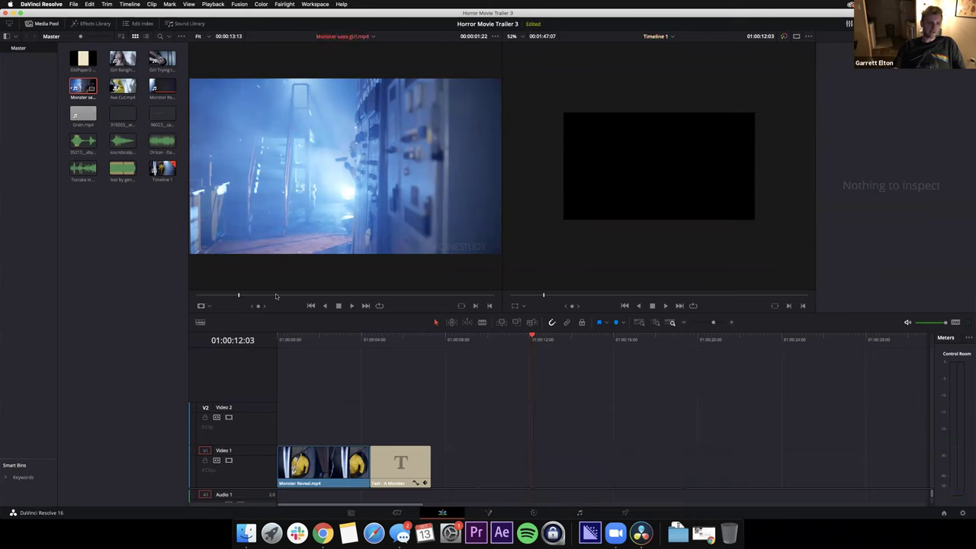
drag(239, 296, 235, 297)
click(221, 295)
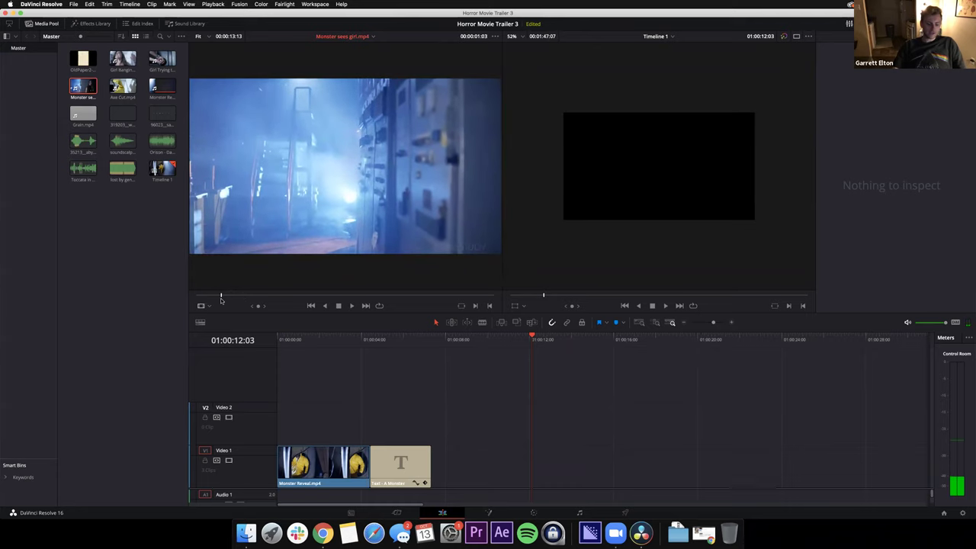
key(i)
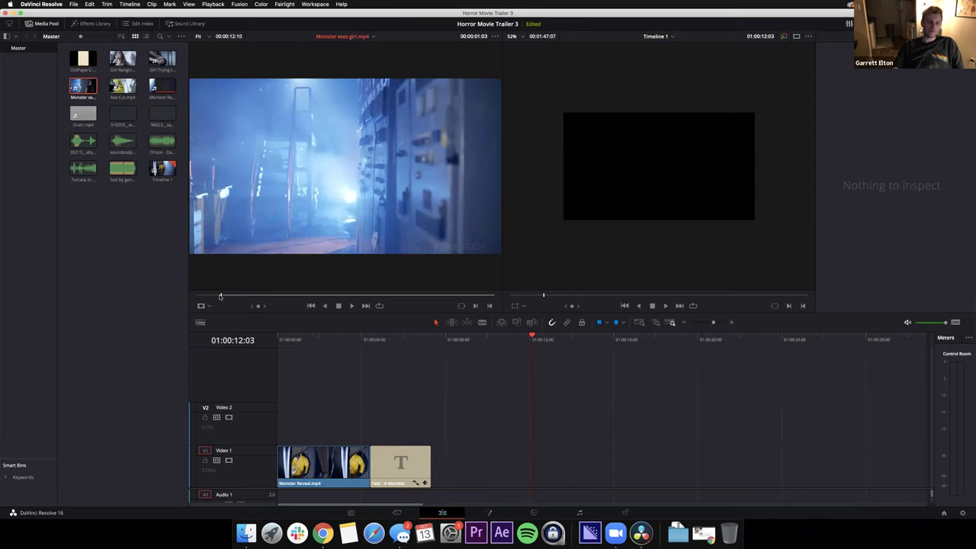
drag(226, 297, 335, 292)
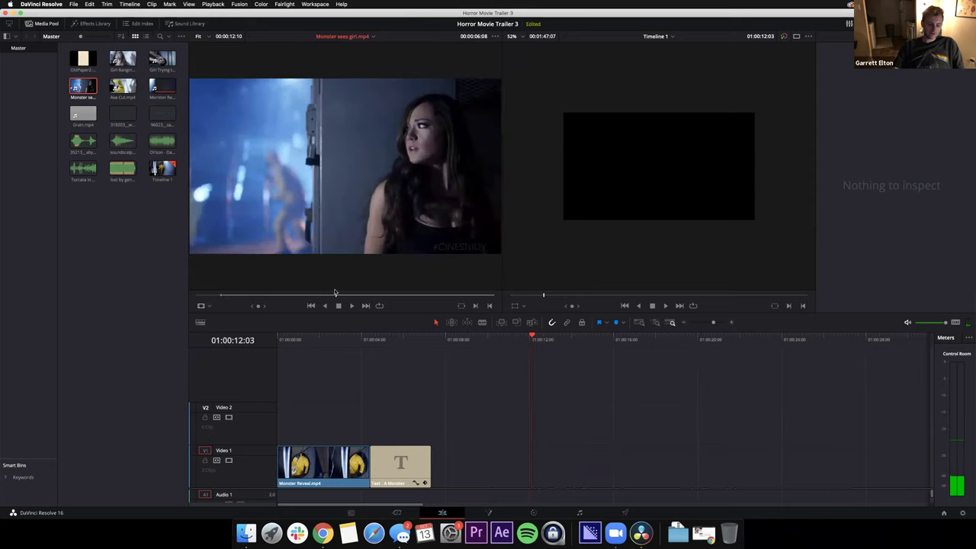
key(o)
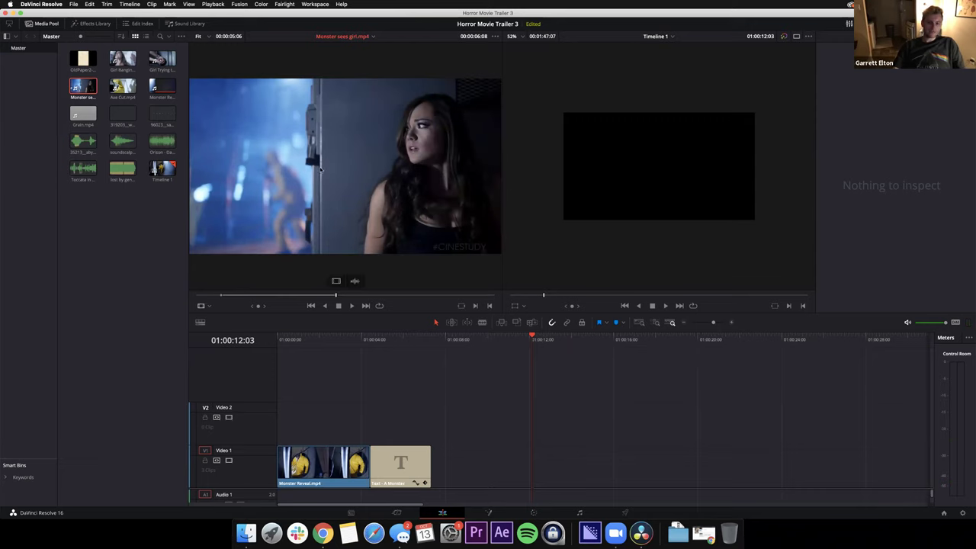
- Try adding the marked Monster sees girl.mp4 range with its audio to the timeline, and delete both its video and audio
drag(311, 166, 503, 472)
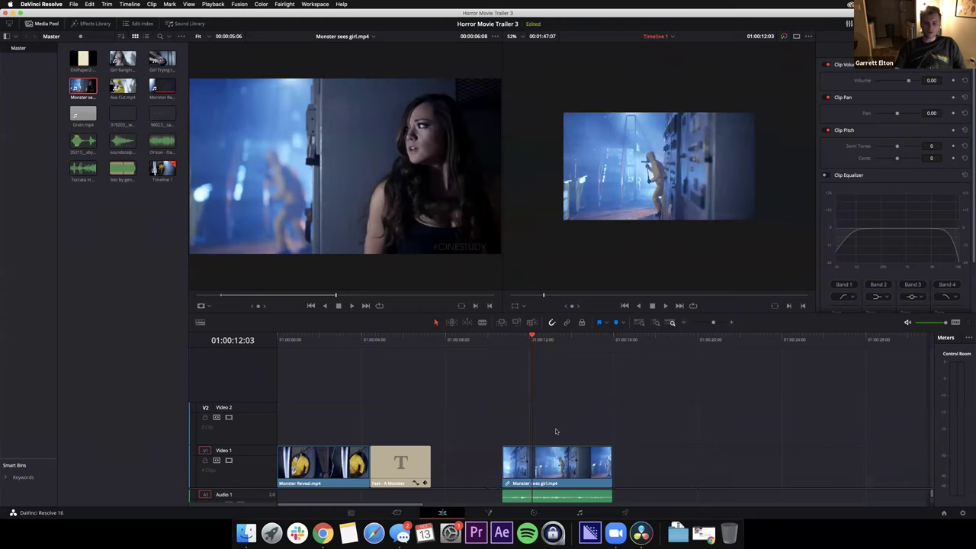
click(582, 498)
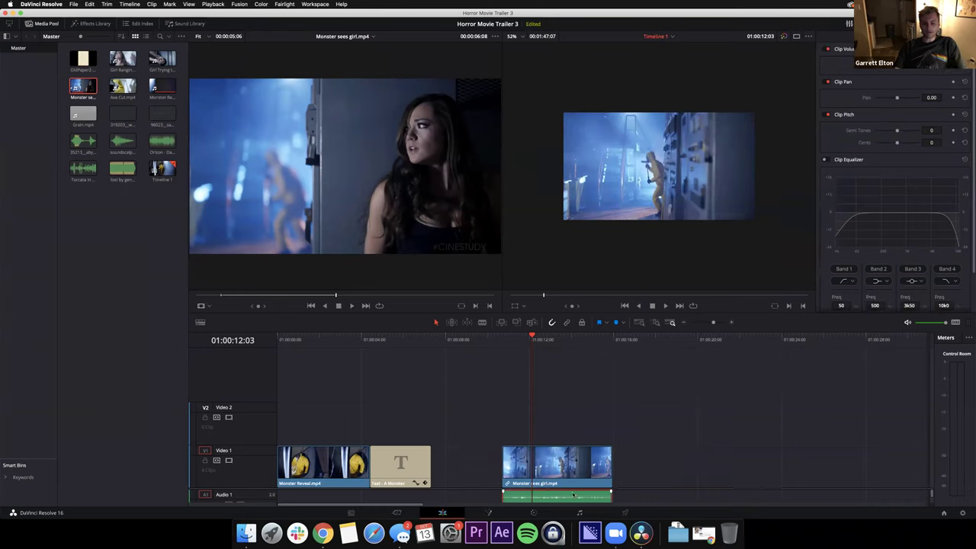
key(Delete)
click(570, 478)
key(super+z)
drag(562, 435, 588, 497)
key(BackSpace)
scroll(346, 236, up, 1)
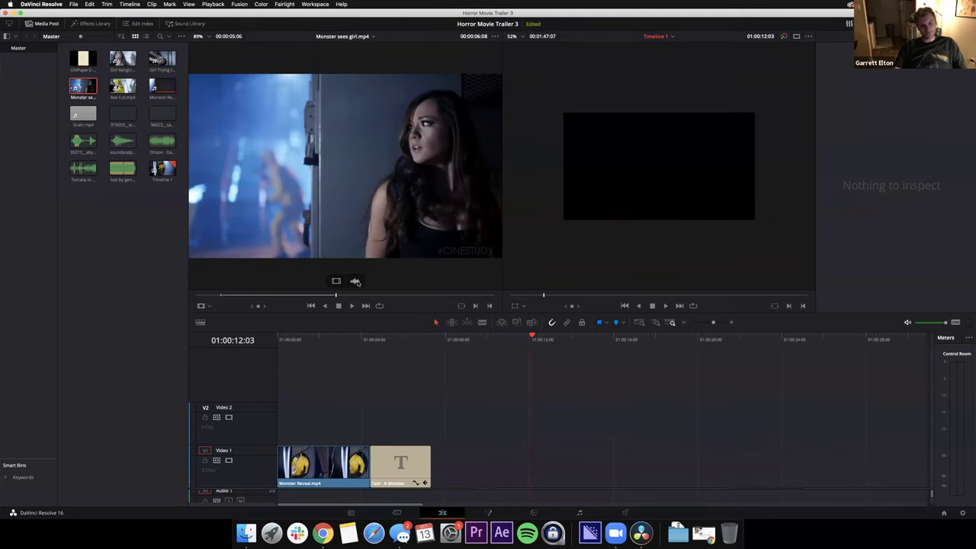
- Add only the video of the marked Monster sees girl.mp4 range directly after the "A Monster" title and enlarge the audio track area
drag(335, 280, 435, 473)
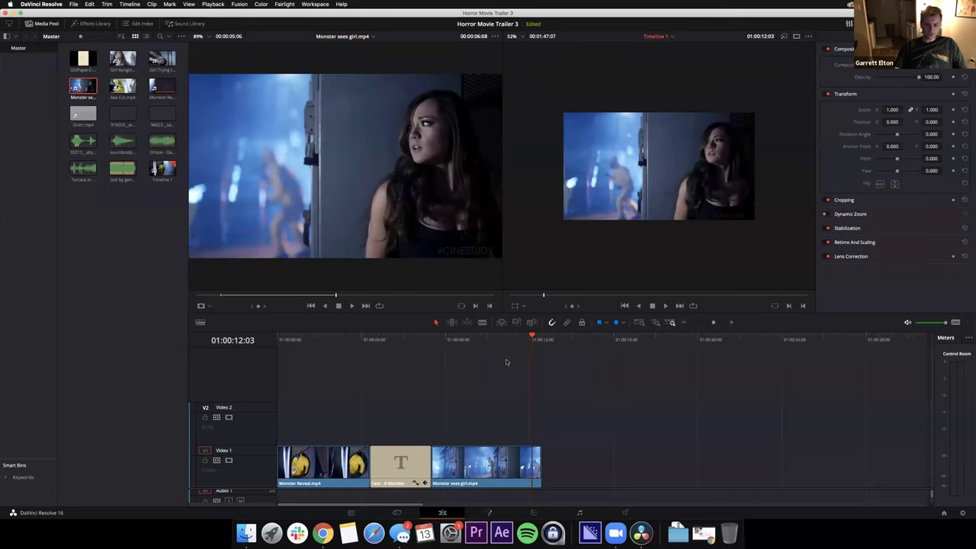
scroll(451, 358, right, 5)
scroll(450, 360, left, 5)
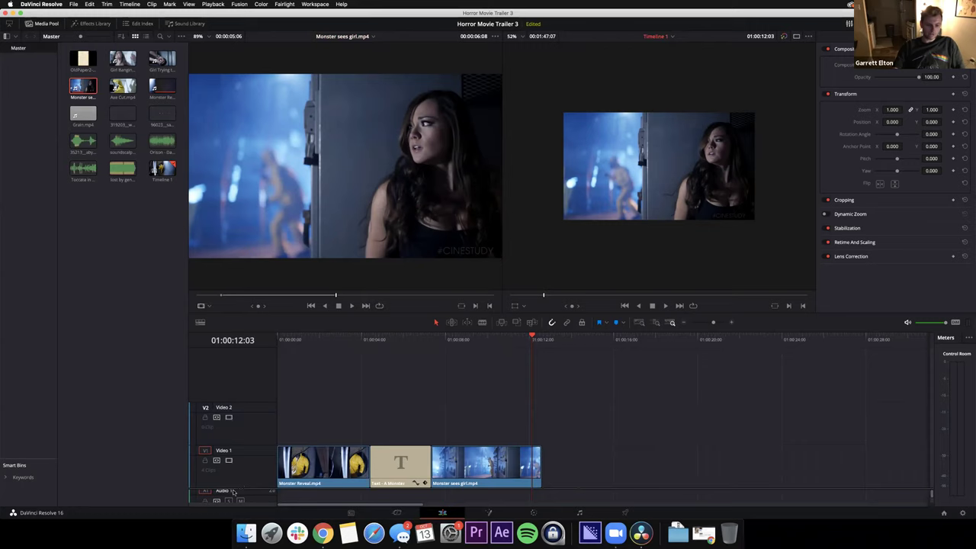
drag(236, 480, 233, 422)
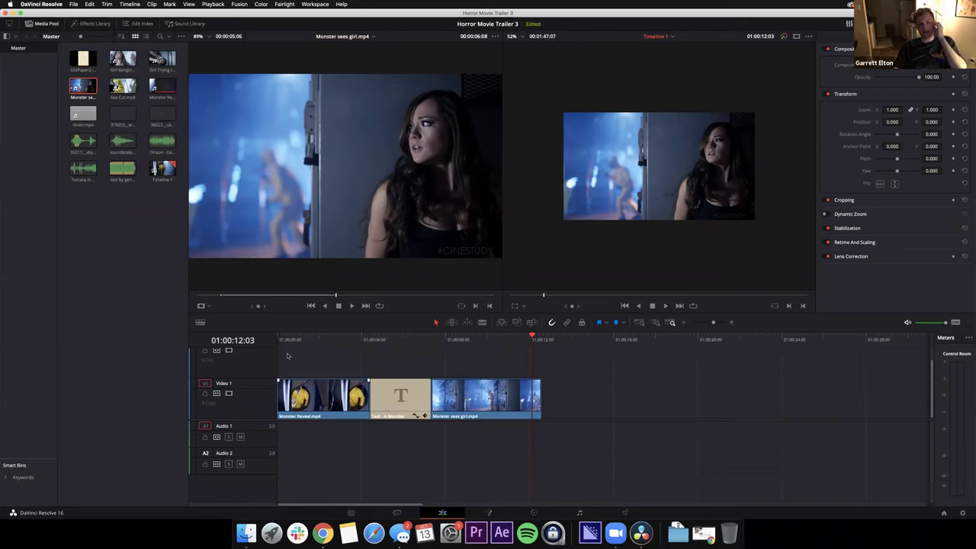
- Trim the start of the Monster sees girl clip to 01:00:10:17 and close the gap after the "A Monster" title
drag(533, 338, 420, 357)
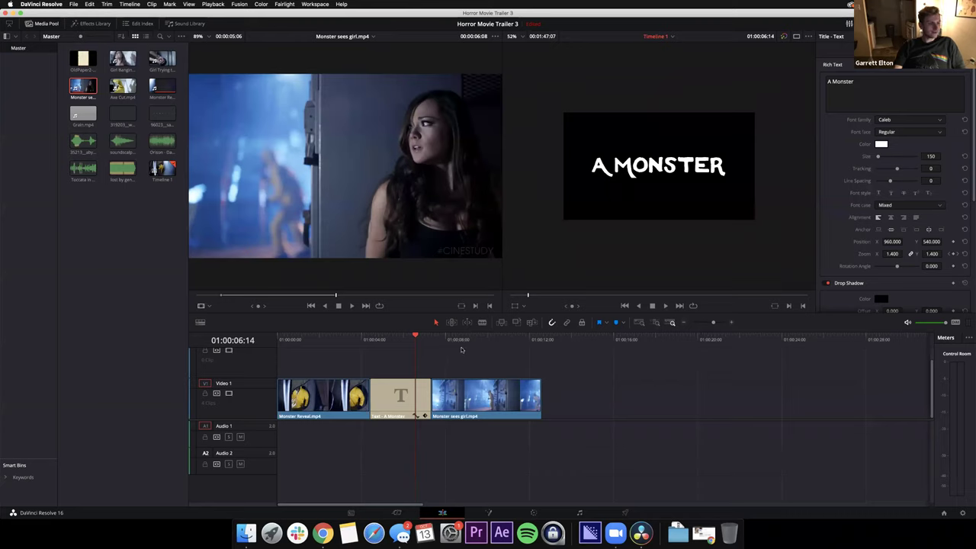
click(474, 340)
key(space)
drag(477, 341, 501, 345)
key(k)
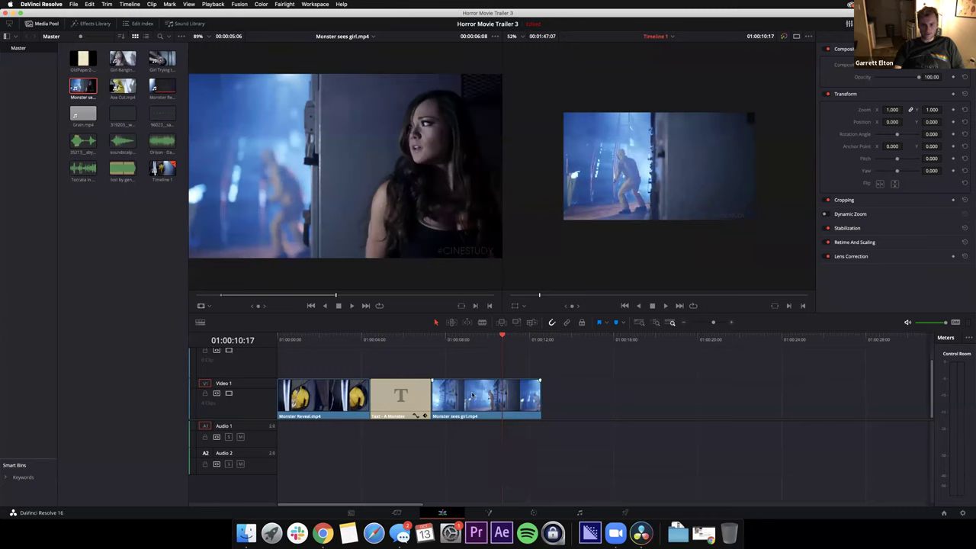
drag(433, 397, 497, 396)
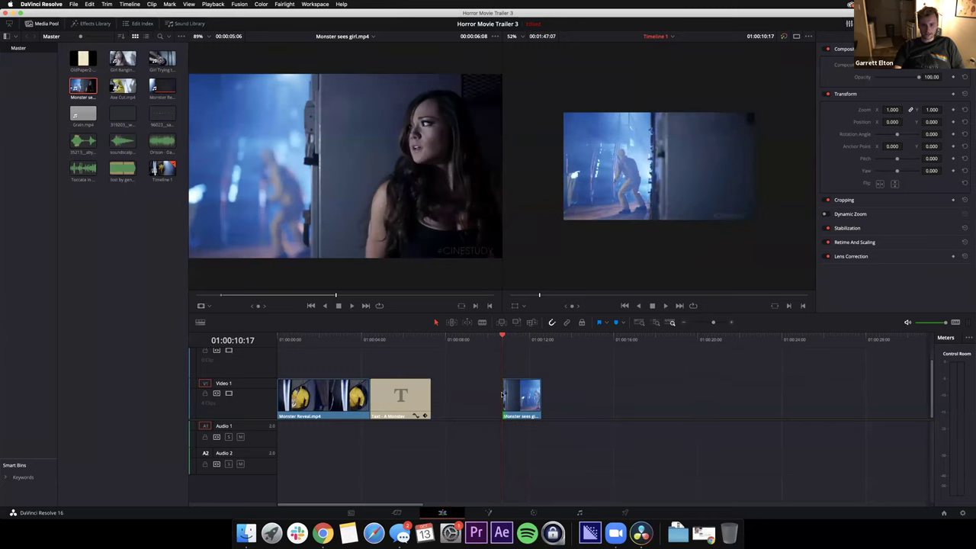
click(480, 397)
key(BackSpace)
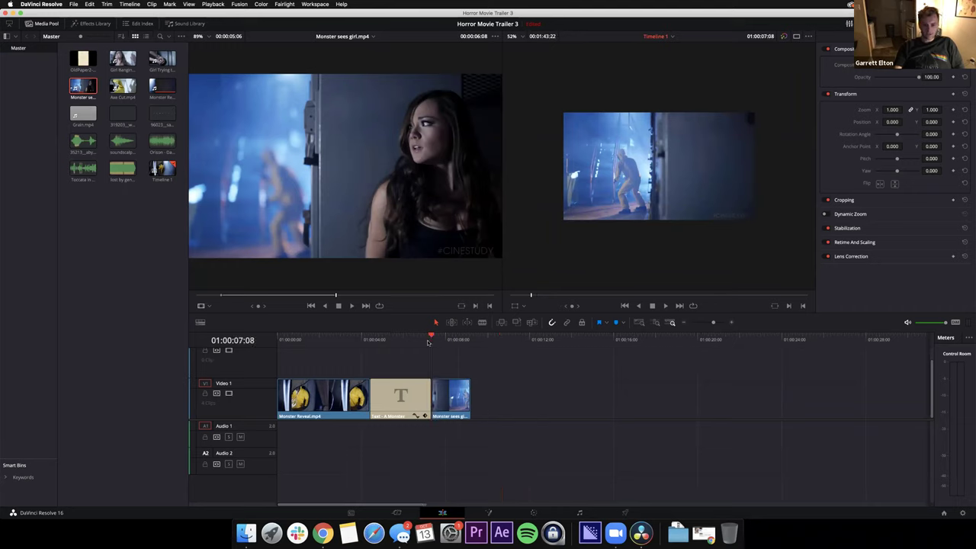
- Play the cut from the end of the "A Monster" title into the Monster sees girl clip, stopping at 01:00:08:19
click(420, 339)
key(space)
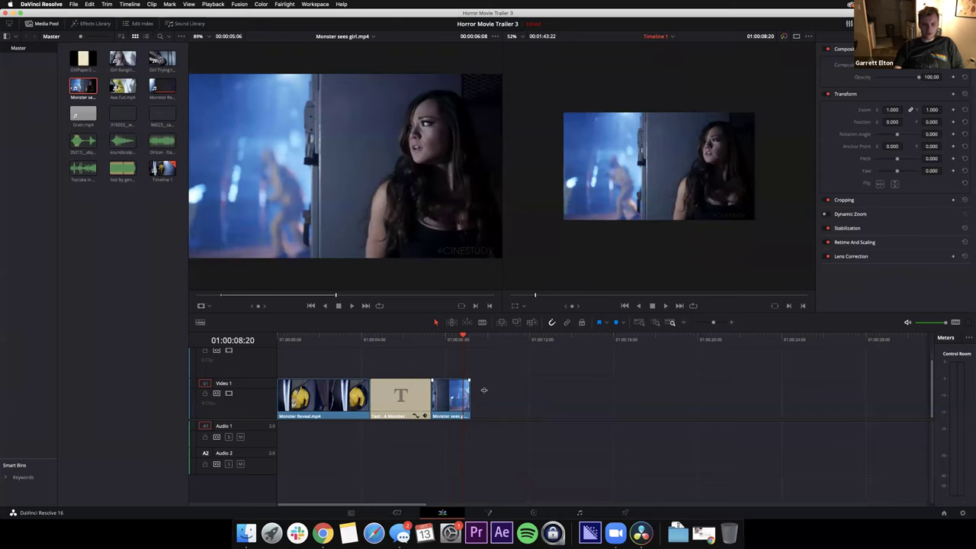
drag(463, 336, 461, 336)
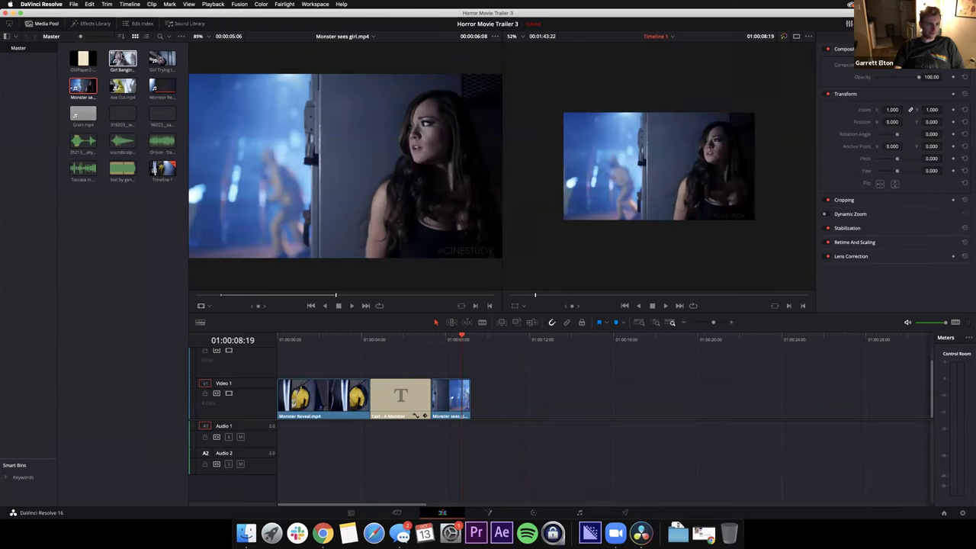
- Duplicate the "A Monster" title and place the copy directly after the Monster sees girl clip
click(373, 393)
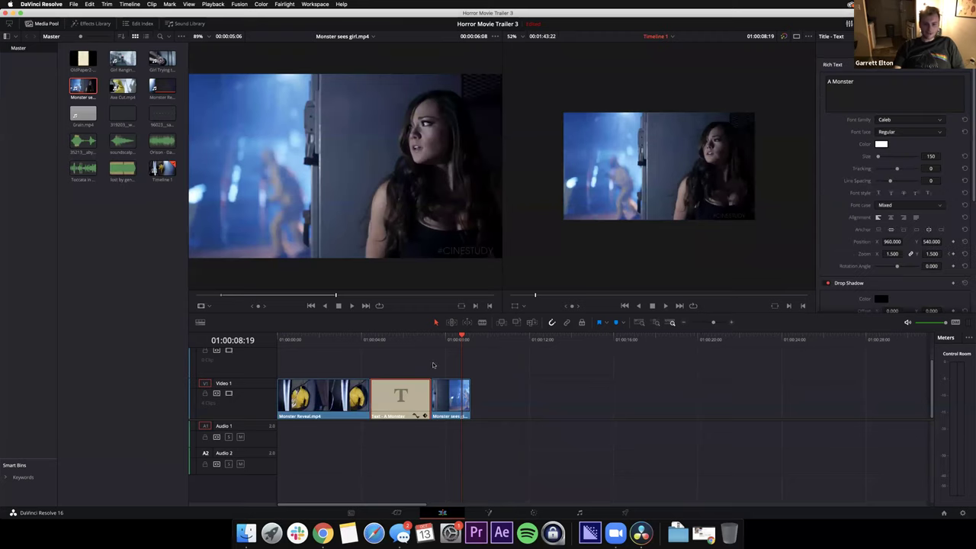
click(463, 337)
key(space)
key(space)
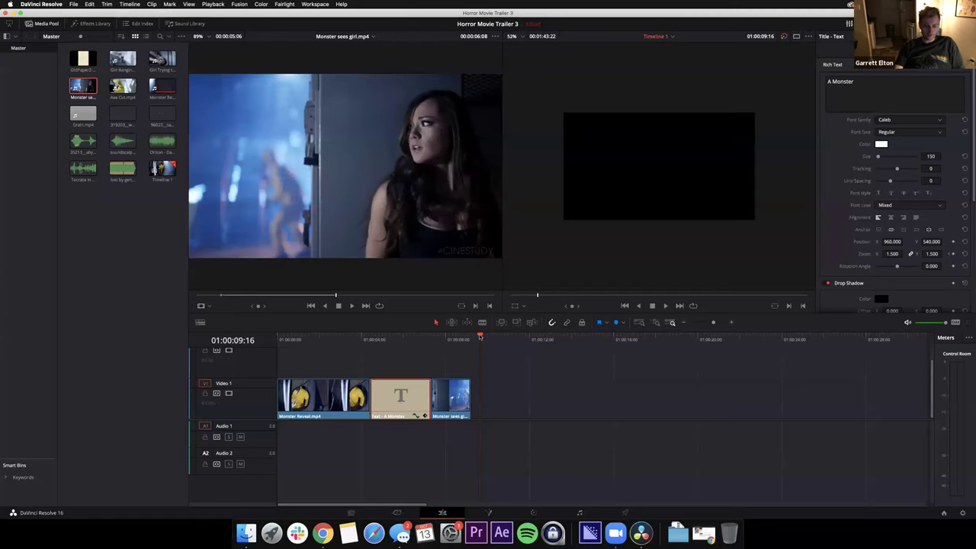
key(super+v)
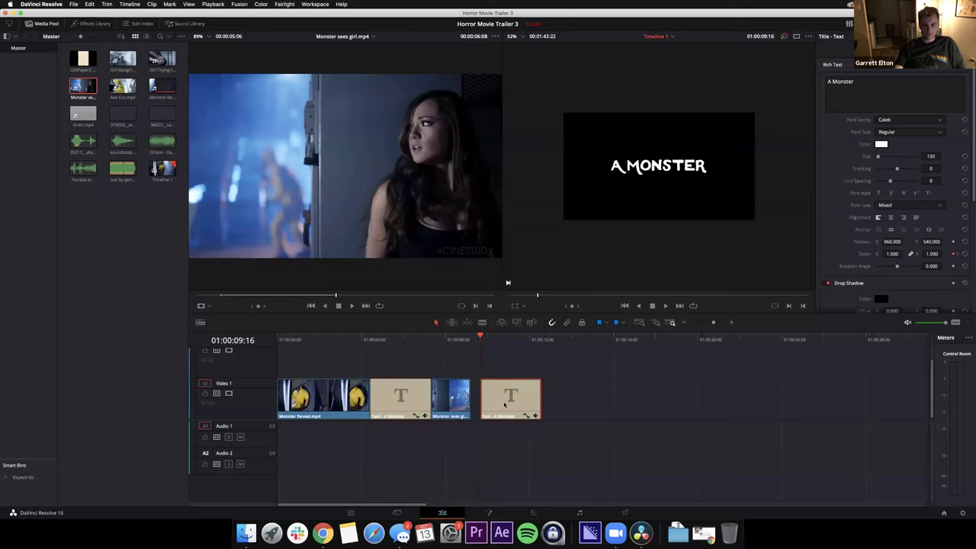
drag(505, 404, 499, 395)
- Replace the duplicated title's text with "The Chase of lifetime"
mouse_move(480, 339)
mouse_down()
mouse_move(462, 339)
mouse_move(489, 339)
mouse_up()
drag(398, 352, 499, 359)
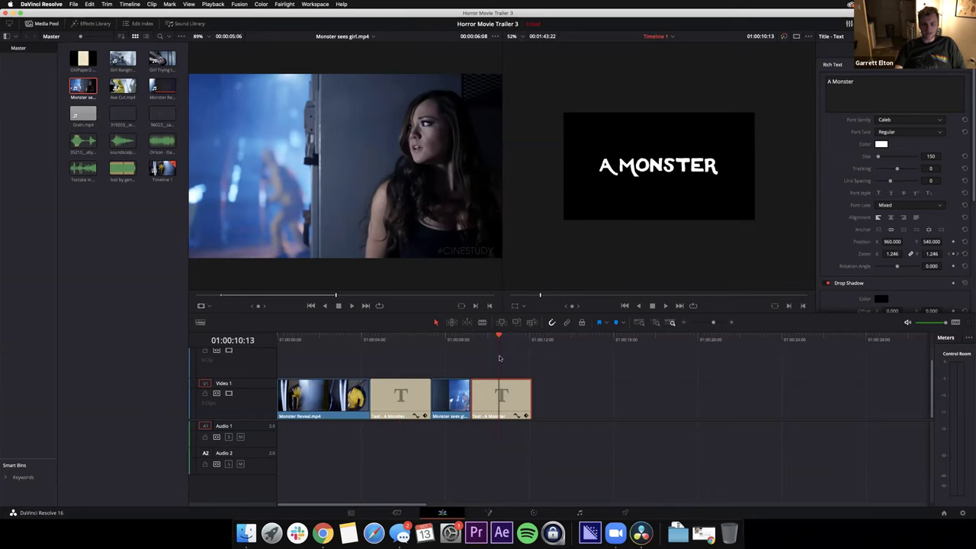
click(510, 397)
drag(866, 82, 792, 101)
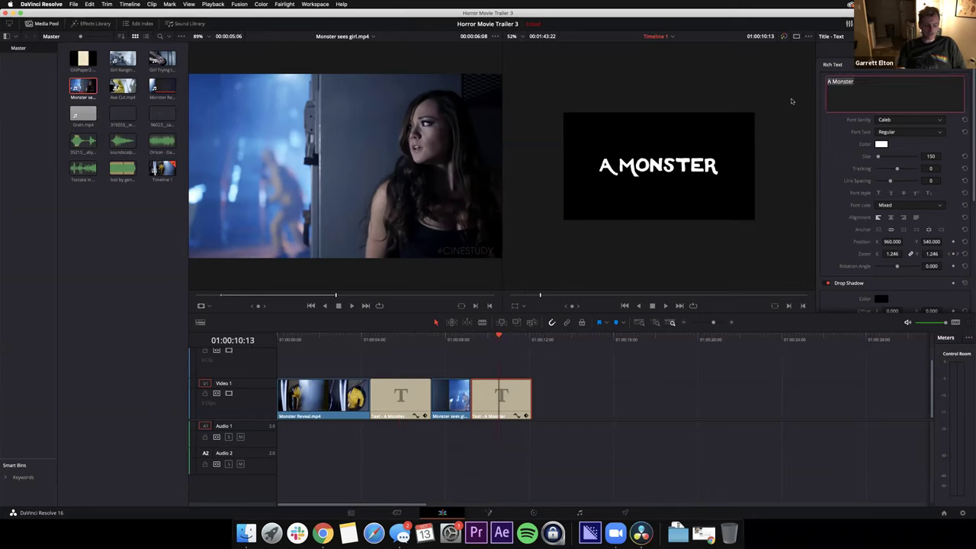
text(The Cahse)
key(BackSpace)
key(BackSpace)
key(BackSpace)
key(BackSpace)
text(hase of lifetime)
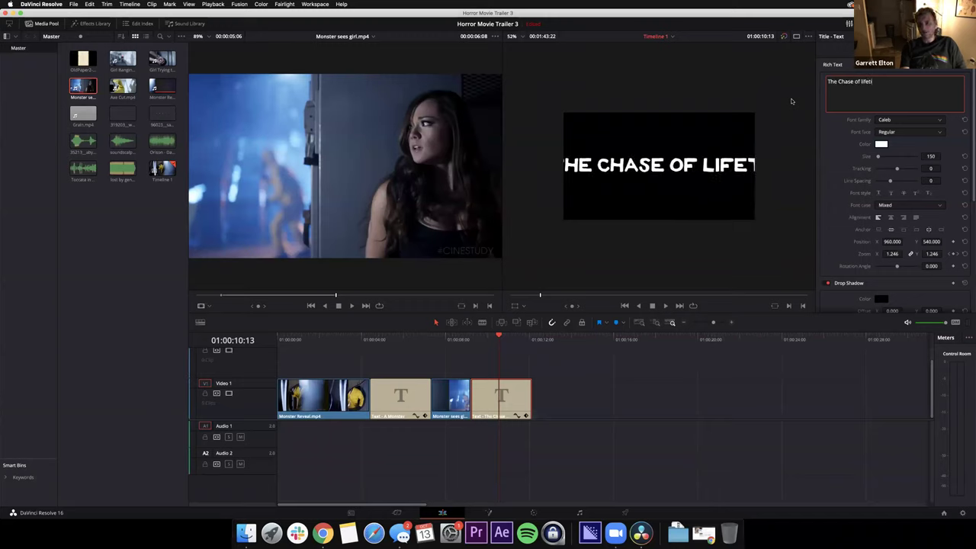
click(565, 414)
click(626, 192)
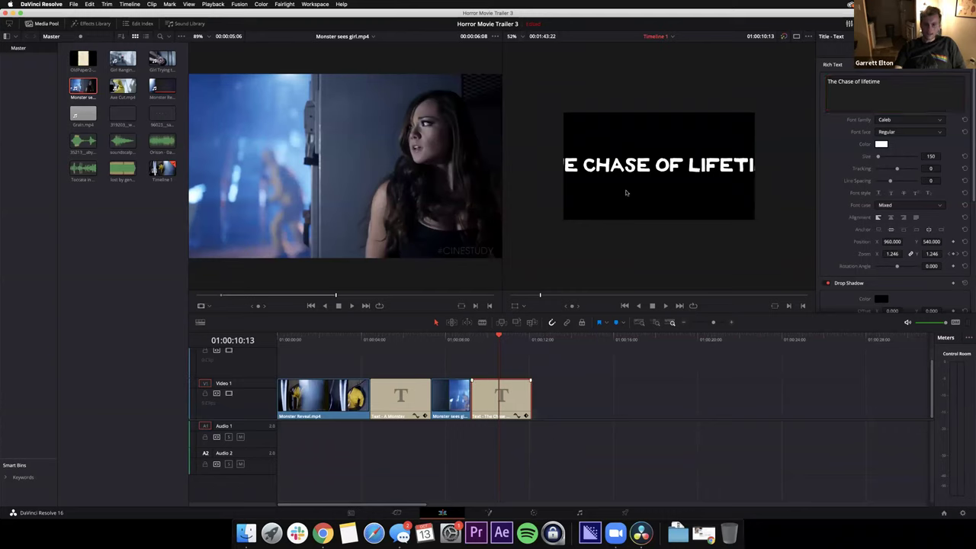
- Set the "The Chase of lifetime" title's font size to 100 and play the cut from just before it
click(491, 339)
click(488, 339)
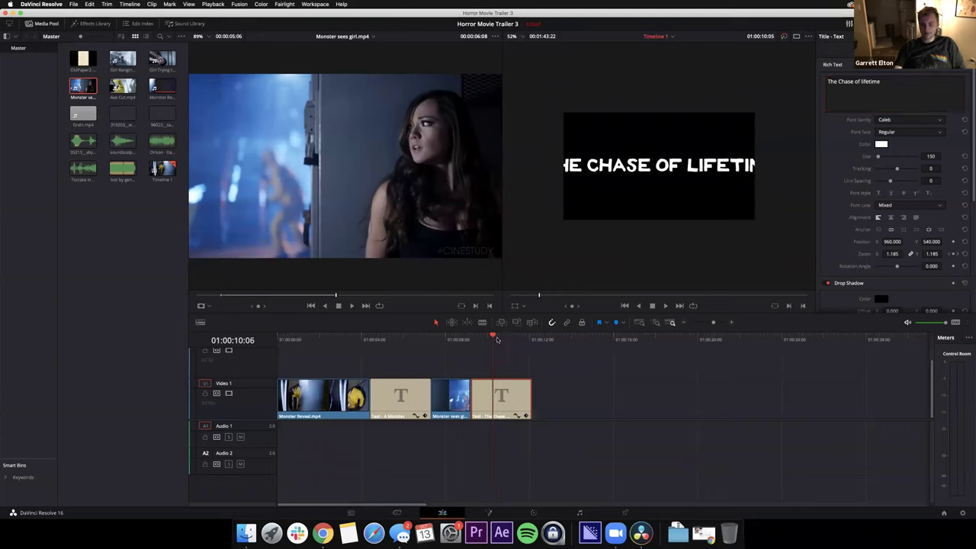
click(821, 78)
click(931, 157)
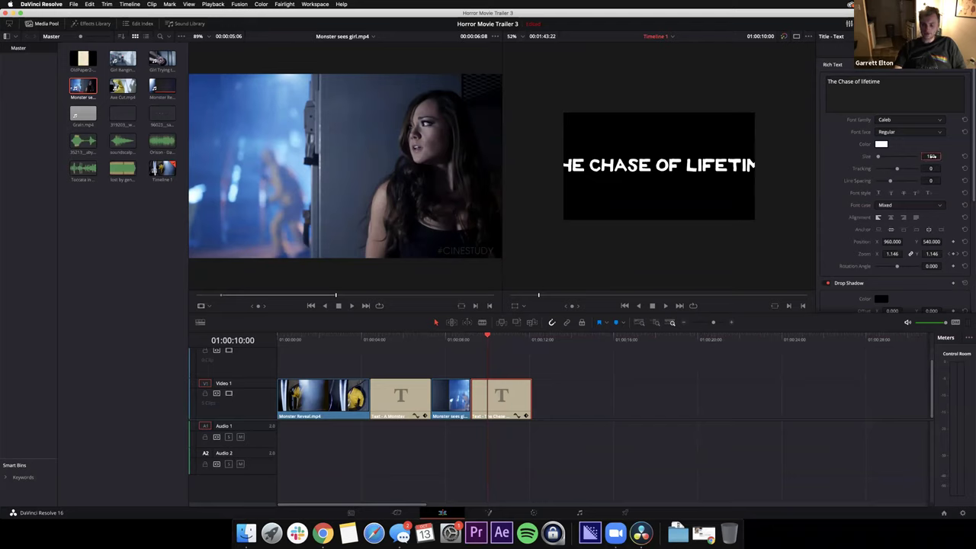
key(BackSpace)
text(2)
key(Return)
click(931, 156)
text(100)
key(Return)
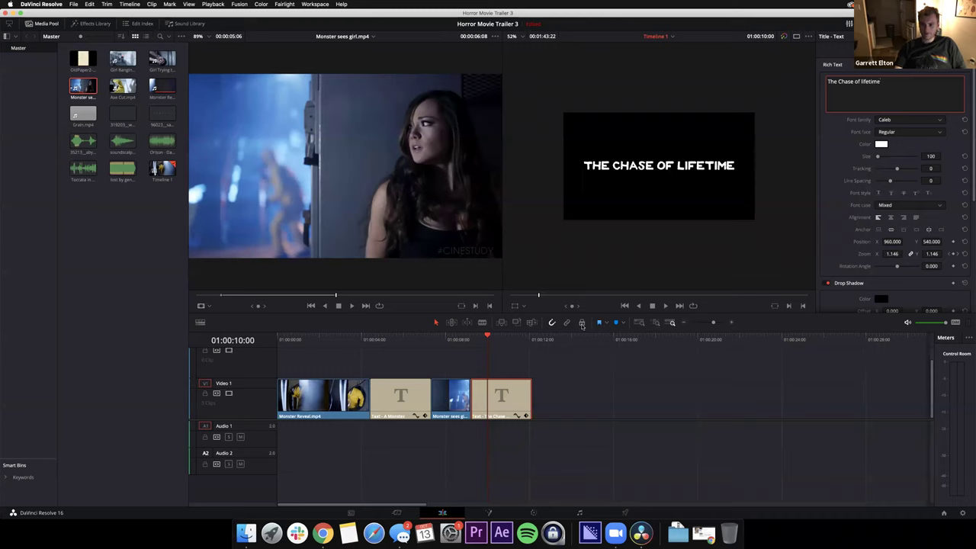
click(468, 340)
key(space)
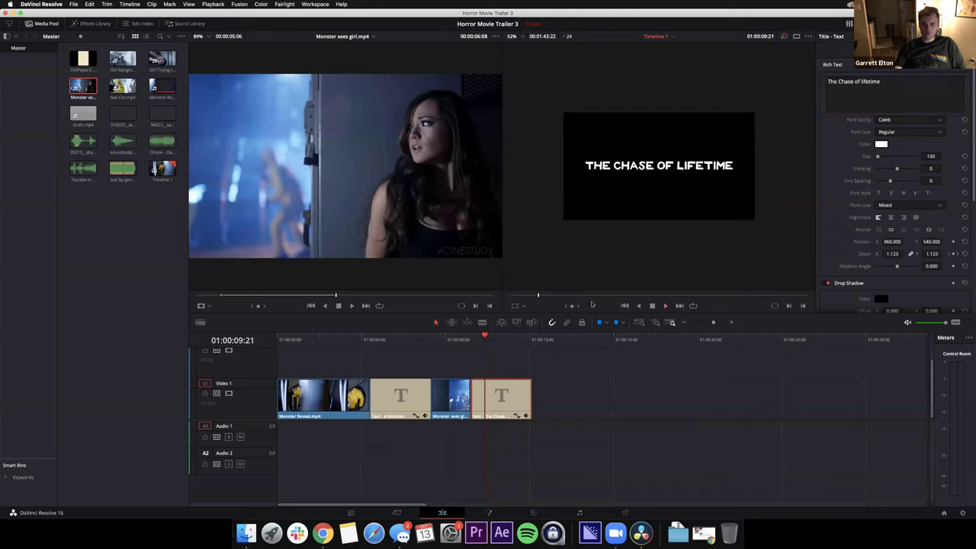
- Set the ending zoom keyframe of the "The Chase of lifetime" title, at 01:00:11:22, to 1.3
key(space)
click(515, 335)
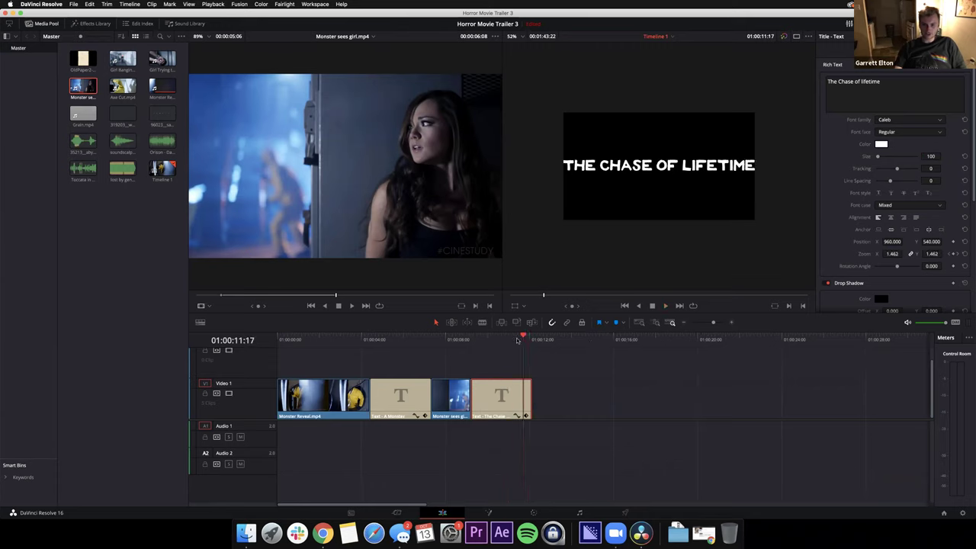
click(519, 416)
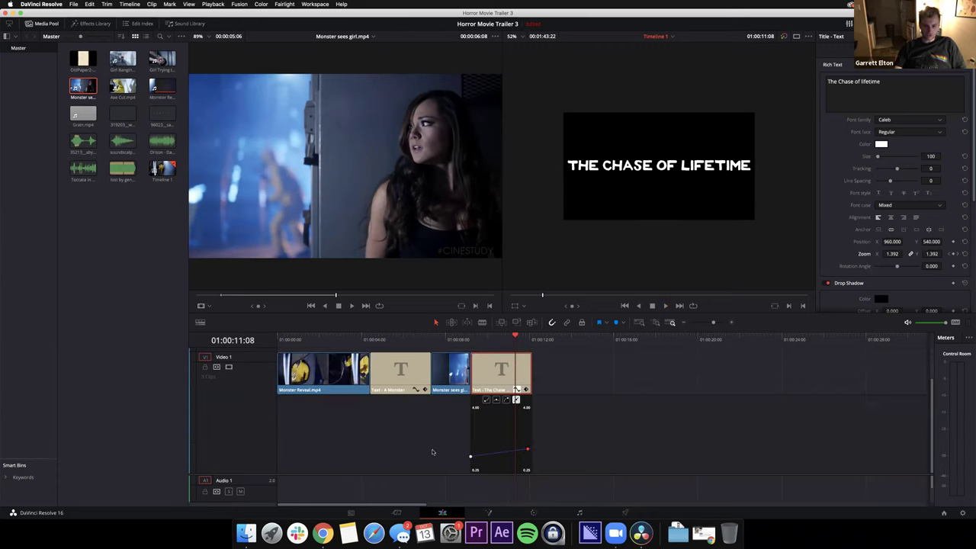
click(958, 255)
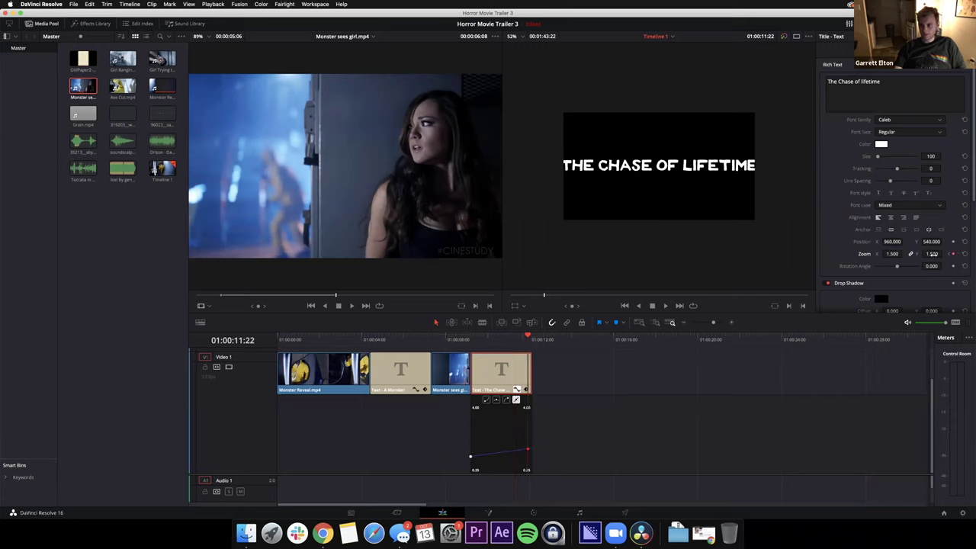
click(933, 254)
text(10)
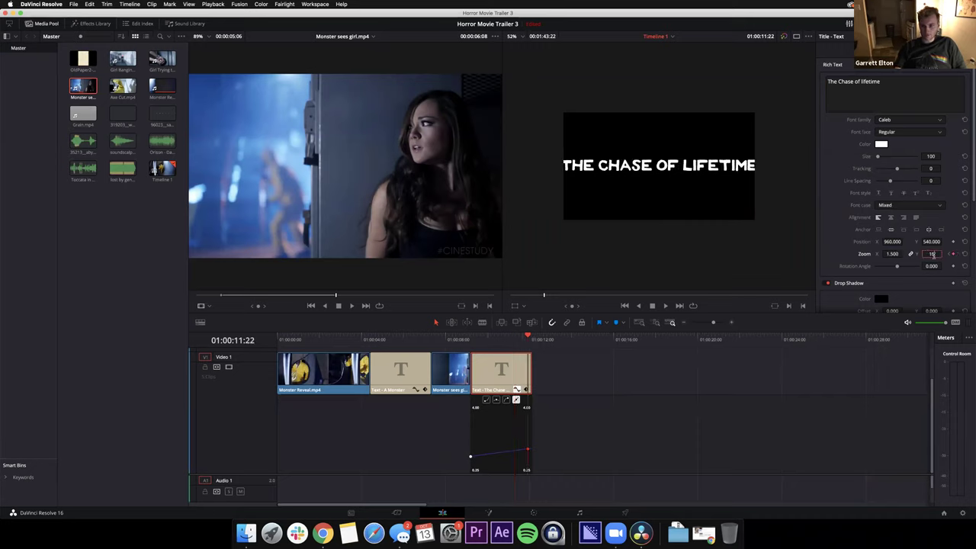
key(BackSpace)
key(Return)
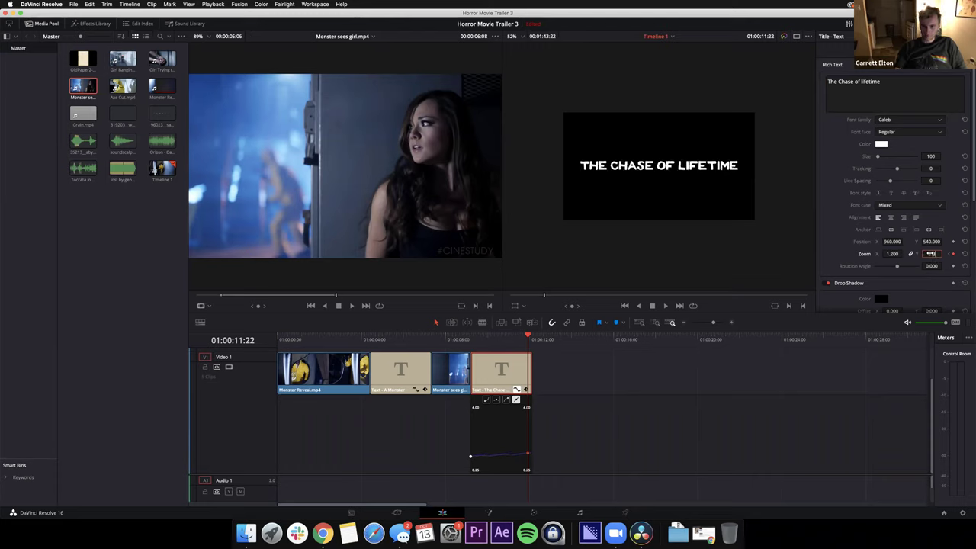
drag(930, 253, 931, 254)
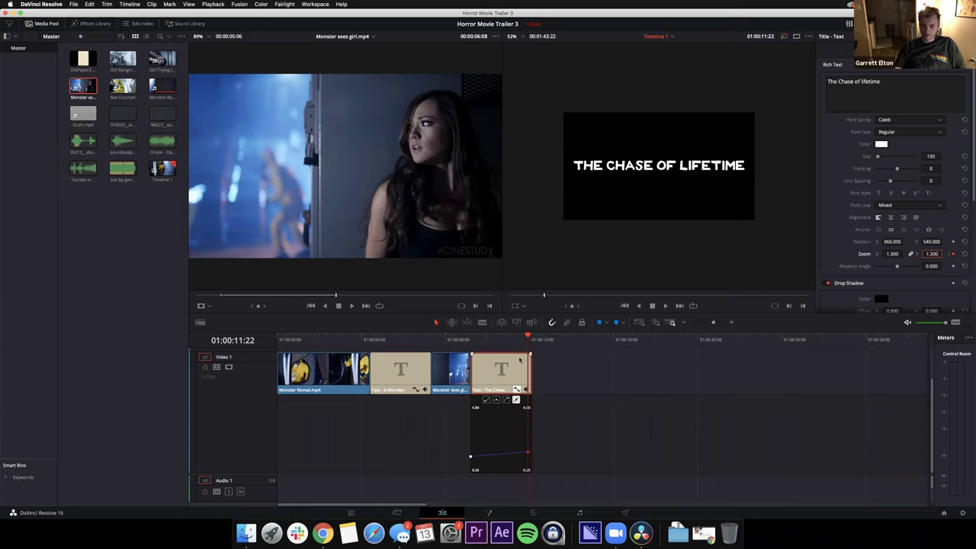
drag(513, 341, 526, 340)
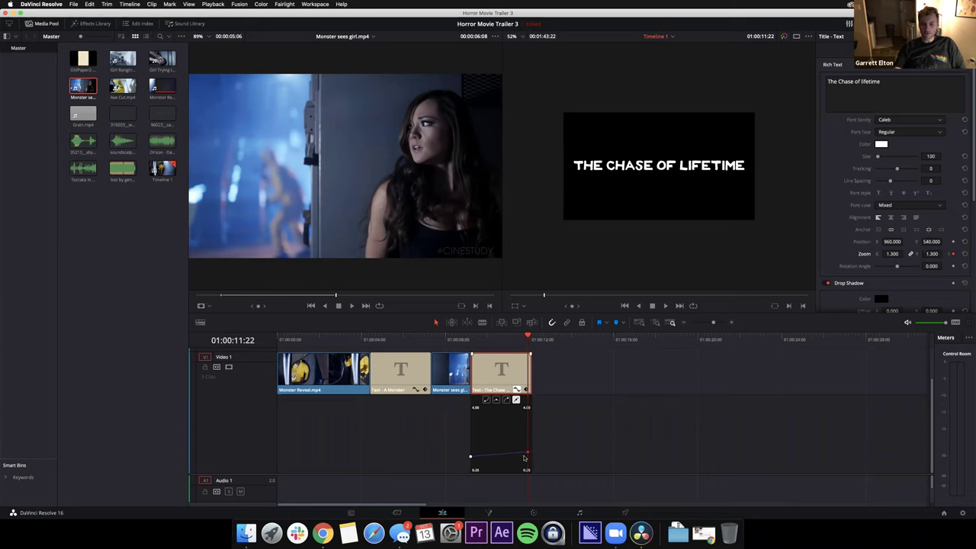
- Try a zoom value of 1.5 midway through the "The Chase of lifetime" title at 01:00:10:15, and undo it
click(499, 343)
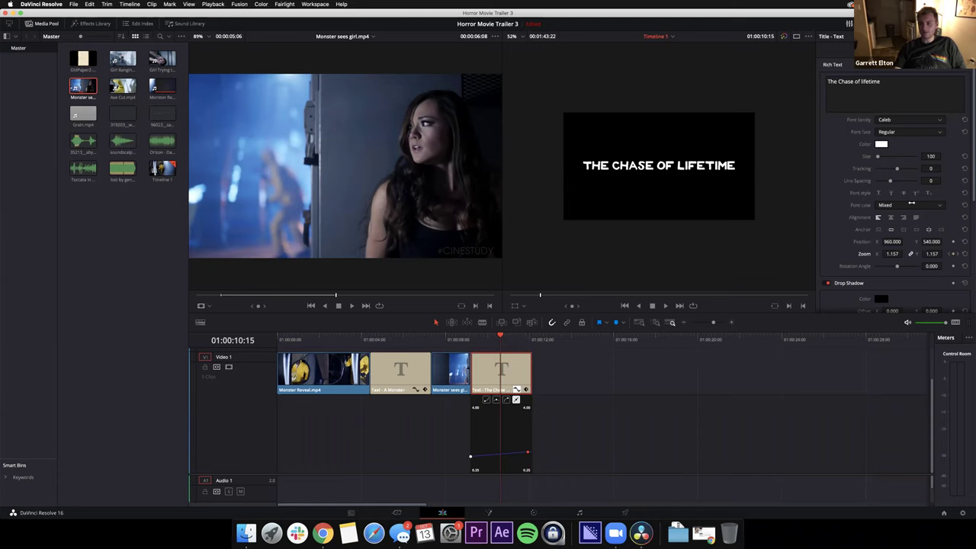
text(.5)
key(Return)
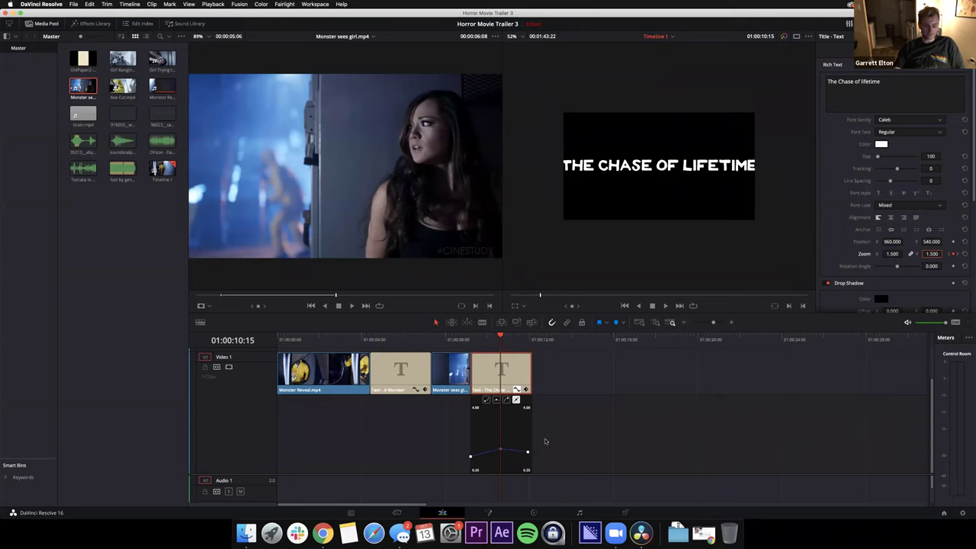
key(super+z)
key(Right)
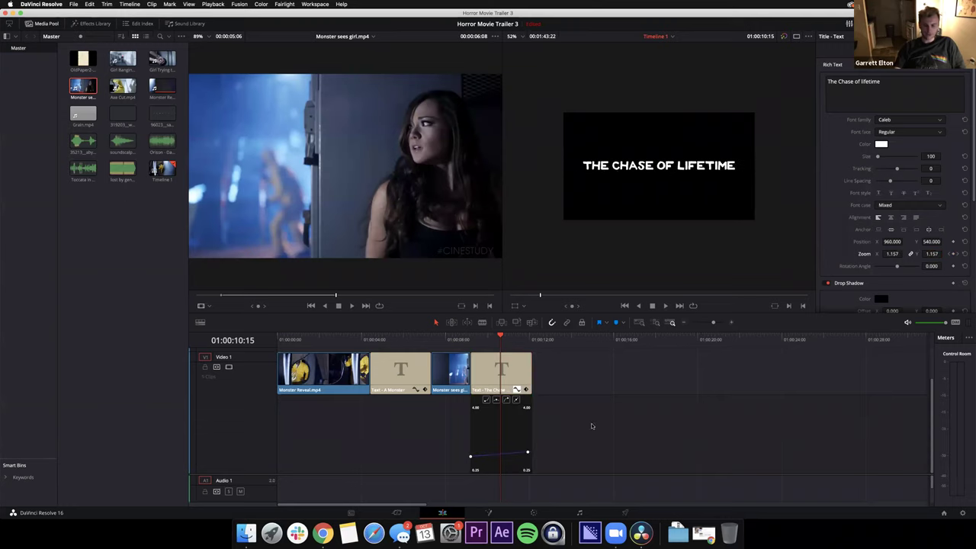
- Play the "The Chase of lifetime" title's zoom animation from just before its start and close its keyframe curve
mouse_move(528, 451)
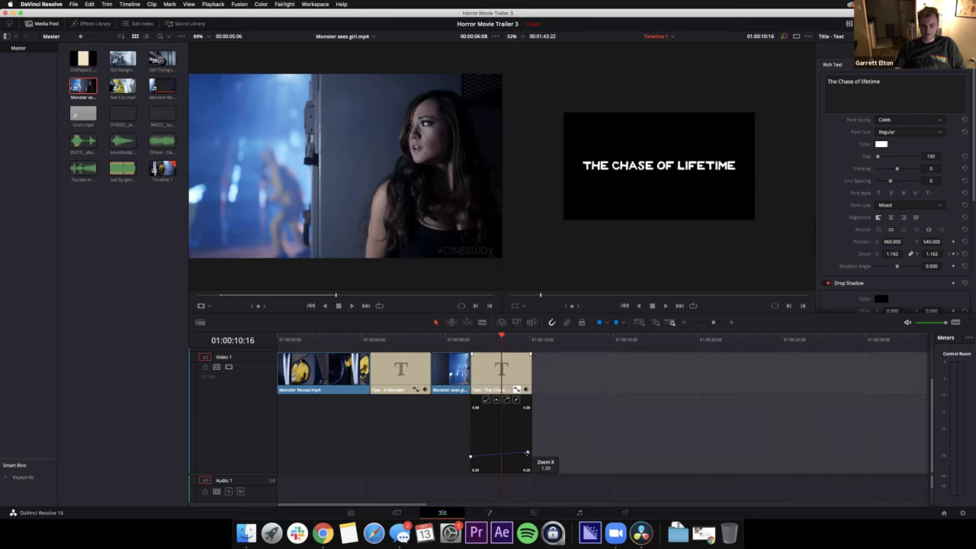
click(467, 342)
key(space)
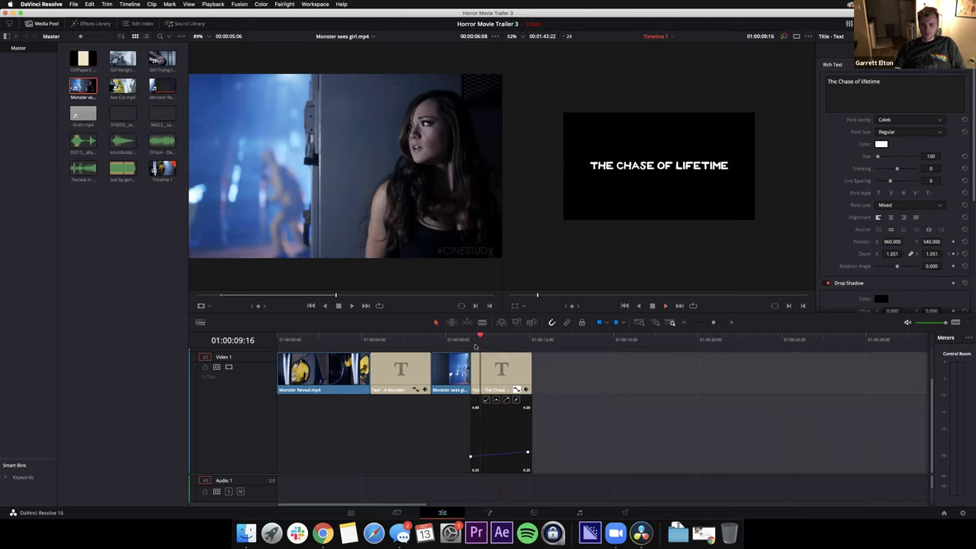
key(space)
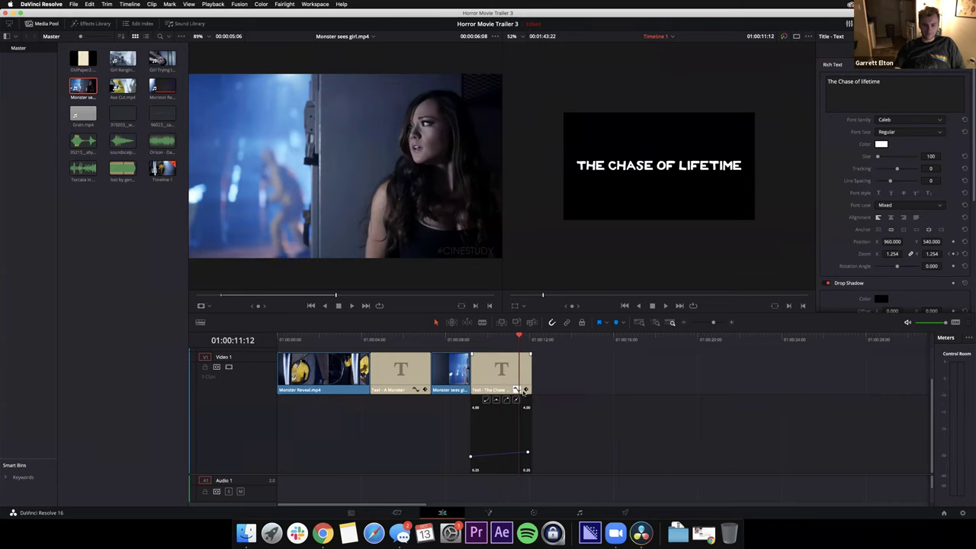
click(524, 390)
- Preview the Girl Banging on the door and Girl Trying to open the door source clips to choose the next shot
click(122, 64)
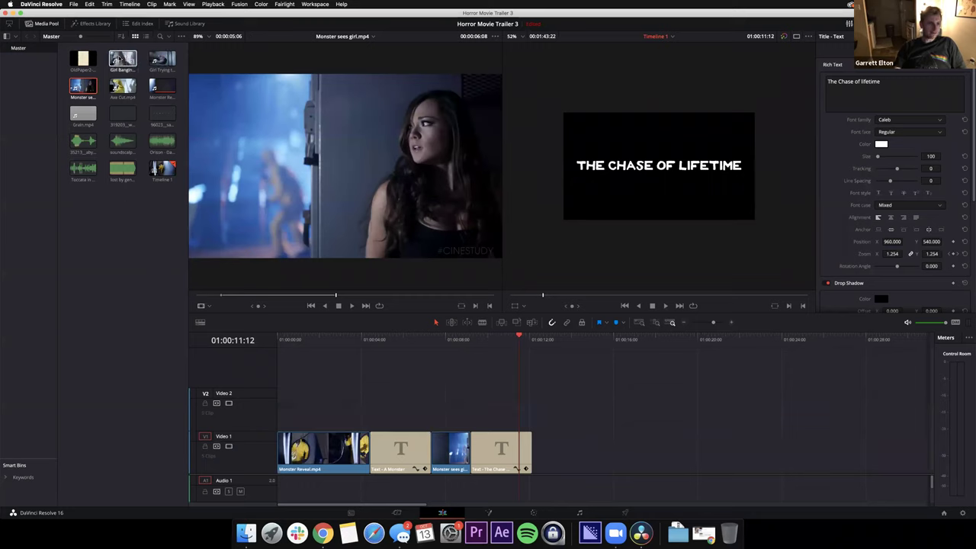
double_click(119, 60)
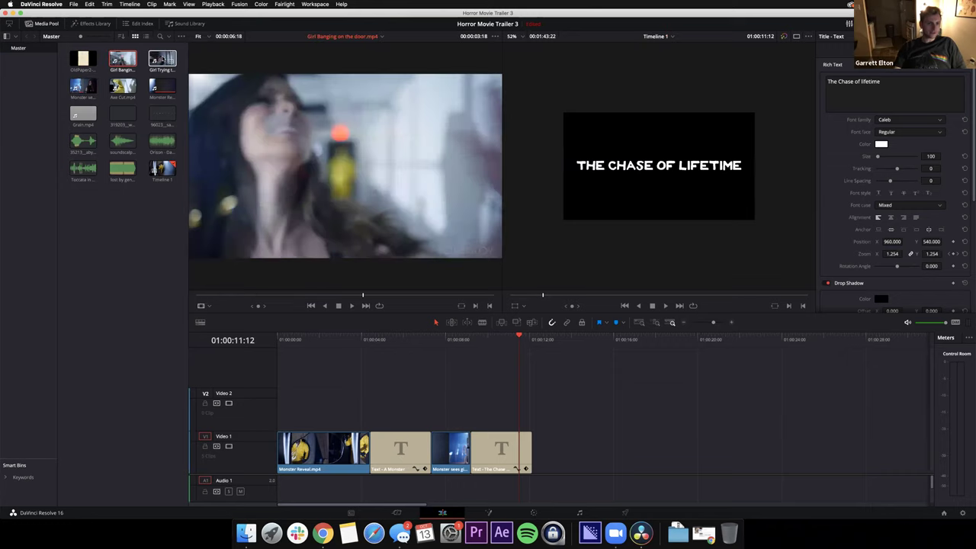
double_click(158, 60)
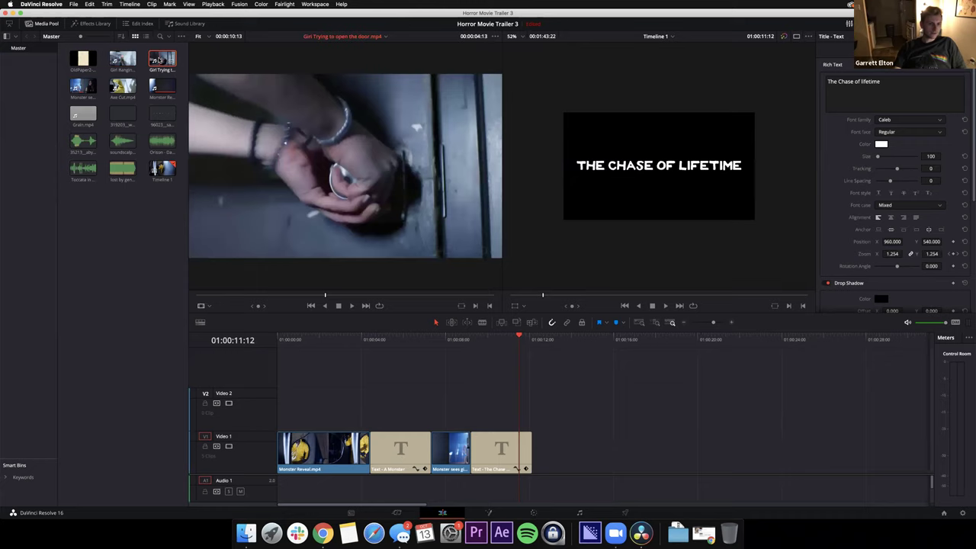
double_click(121, 60)
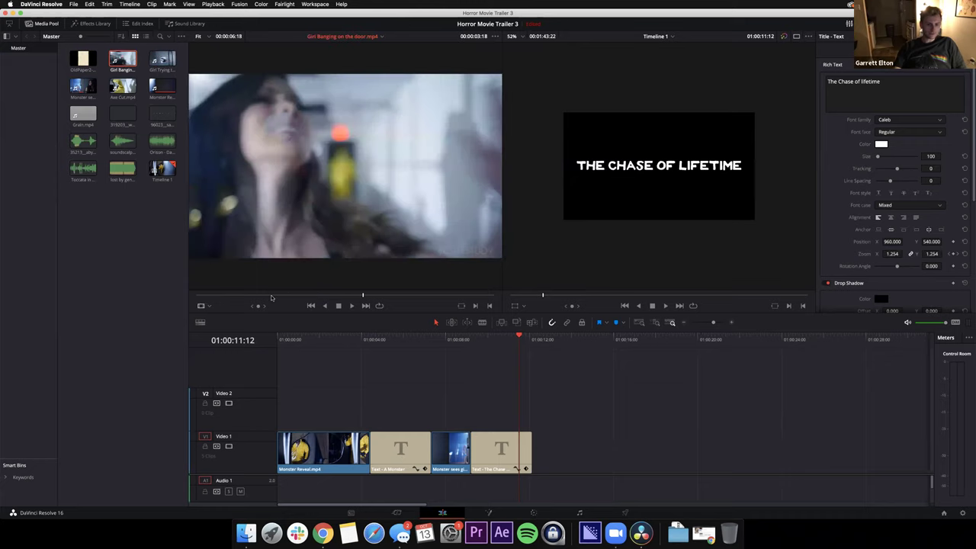
click(255, 297)
key(space)
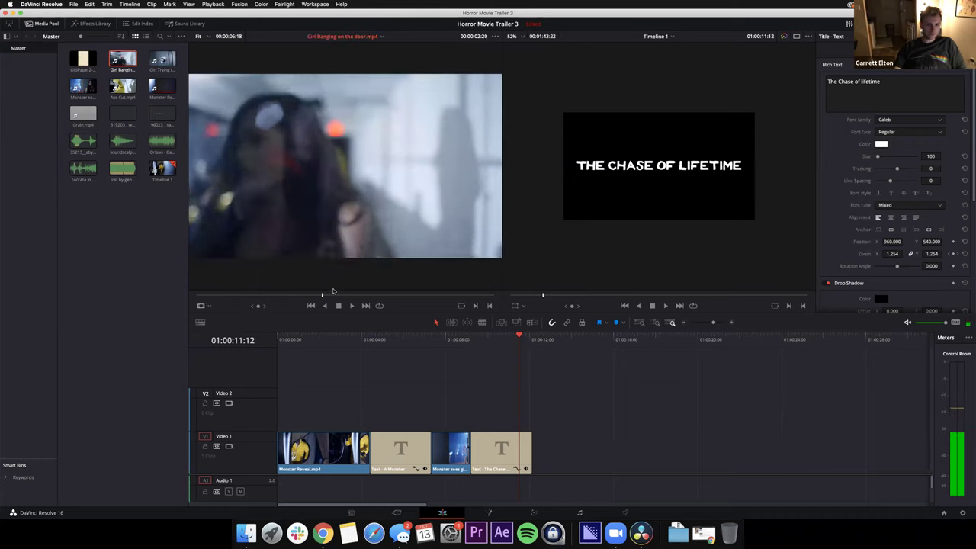
drag(347, 291, 324, 293)
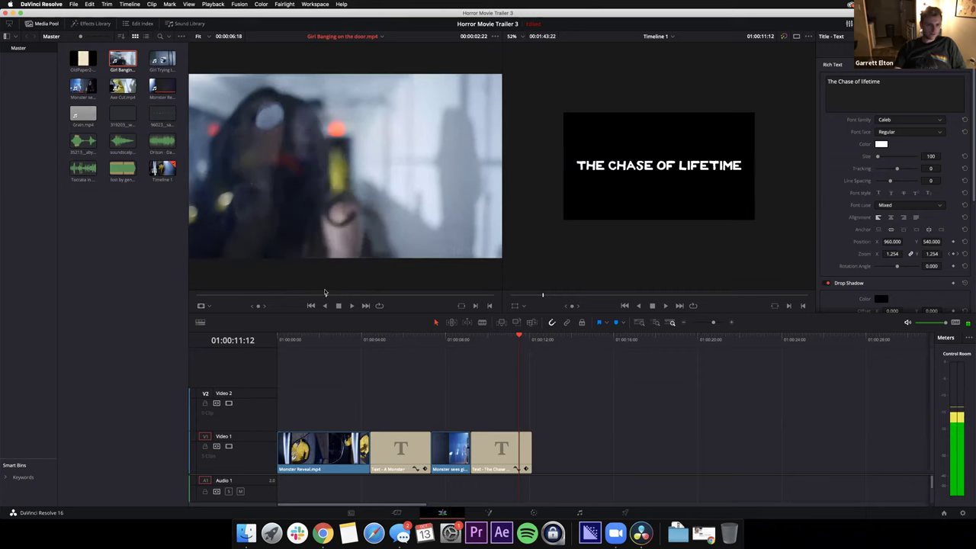
- Add a video-only 00:00:01:12 section of Girl Trying to open the door, ending at 00:00:04:23, after the "The Chase of lifetime" title and play it
double_click(153, 59)
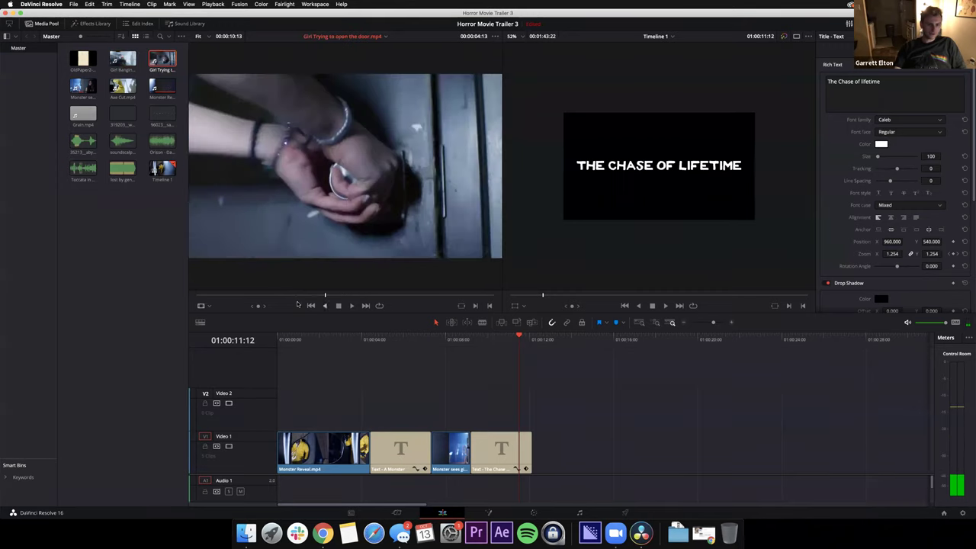
click(298, 295)
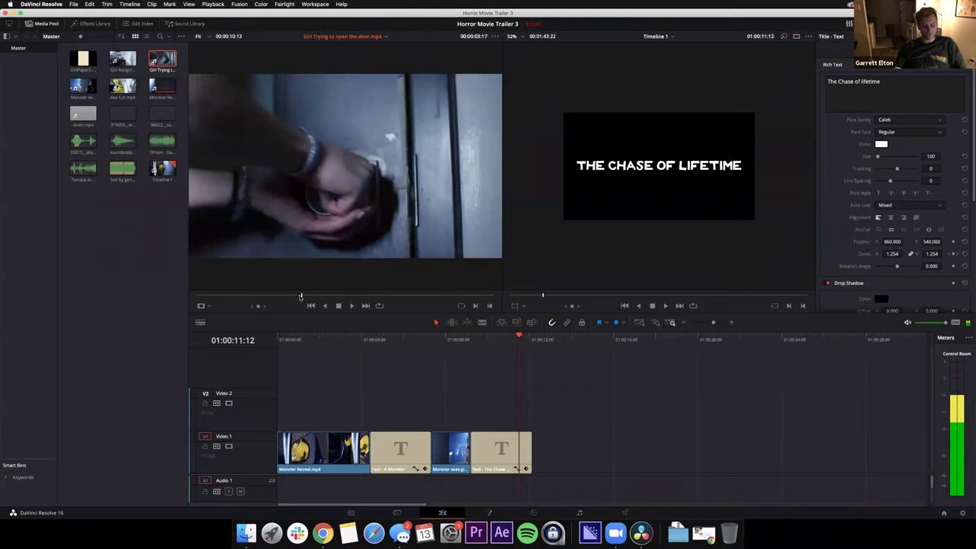
key(i)
click(338, 295)
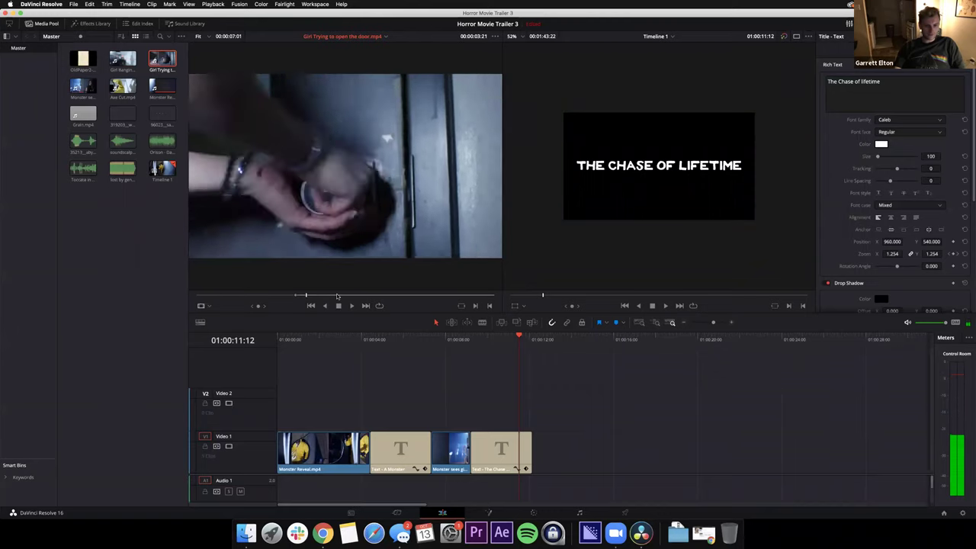
key(o)
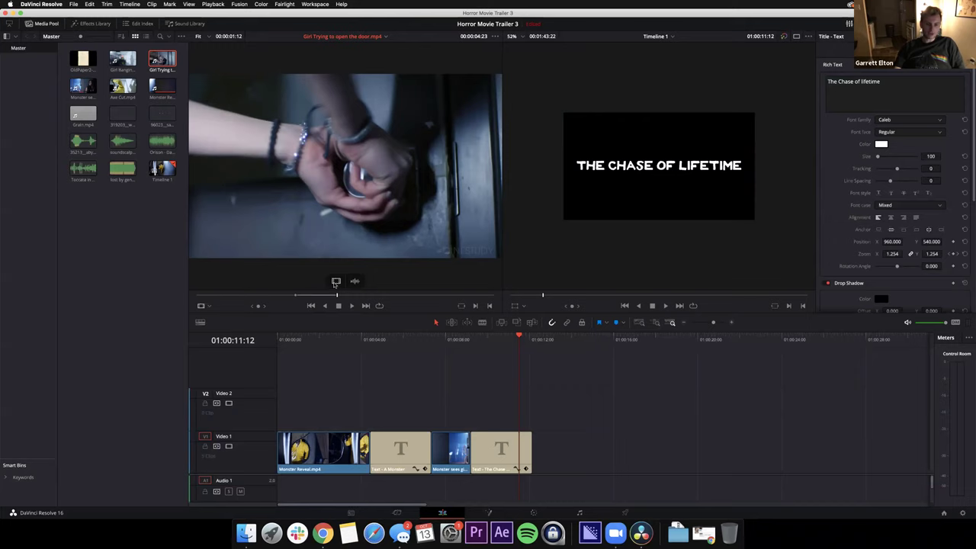
drag(336, 282, 532, 462)
click(532, 340)
key(space)
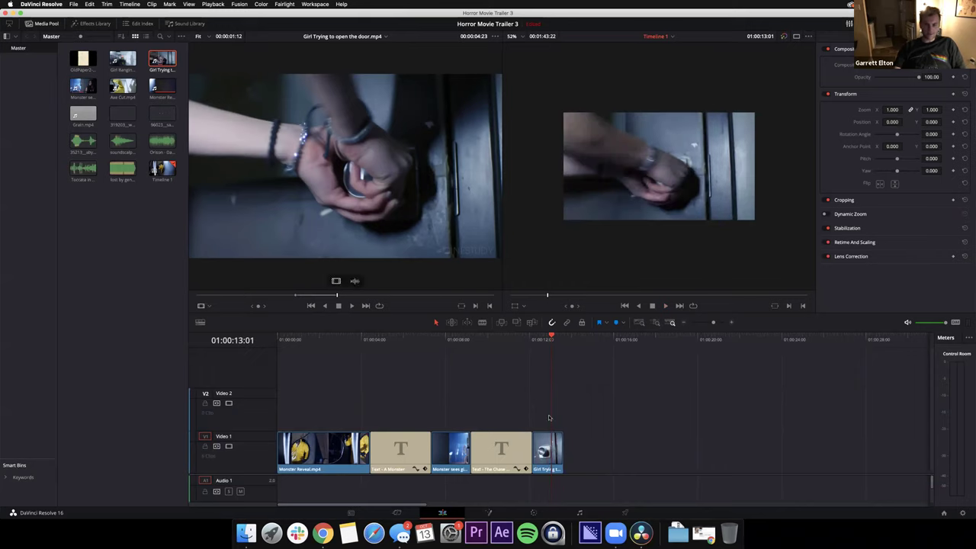
- Add a video-only 00:00:00:22 section of Girl Banging on the door, ending at 00:00:04:03, after the Girl Trying to open the door clip
click(122, 65)
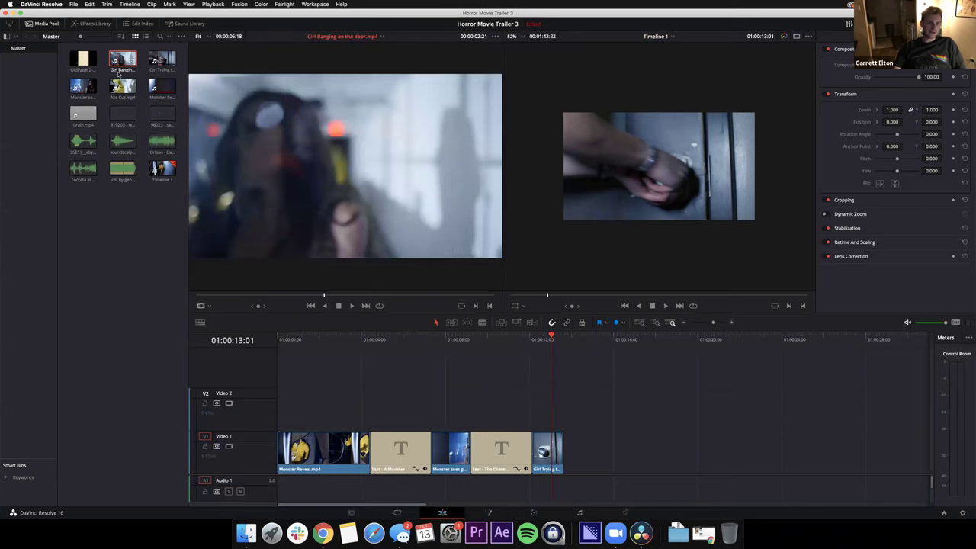
drag(319, 296, 569, 462)
mouse_move(335, 283)
- Play the cut from the Girl Trying to open the door clip into the Girl Banging on the door clip
click(547, 340)
key(Right)
key(Right)
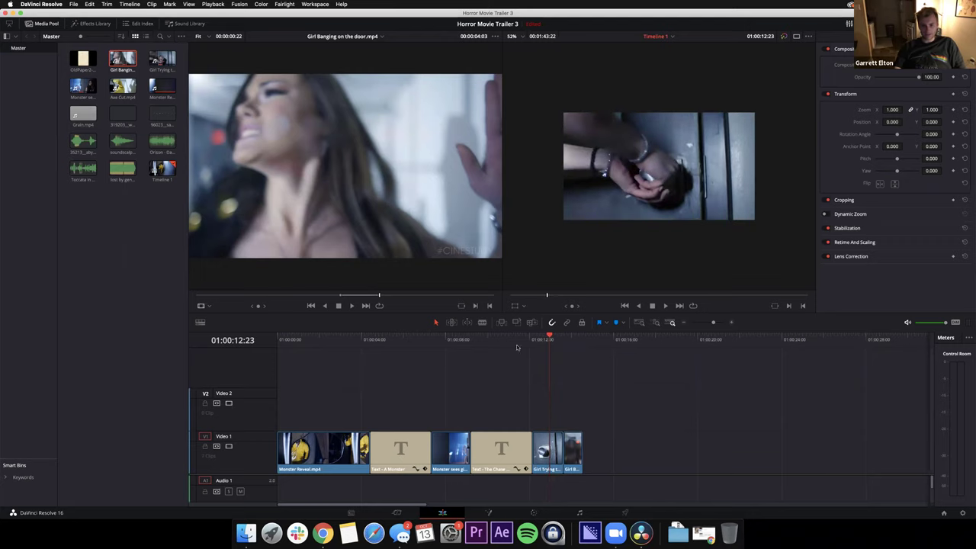
drag(546, 340, 548, 381)
key(space)
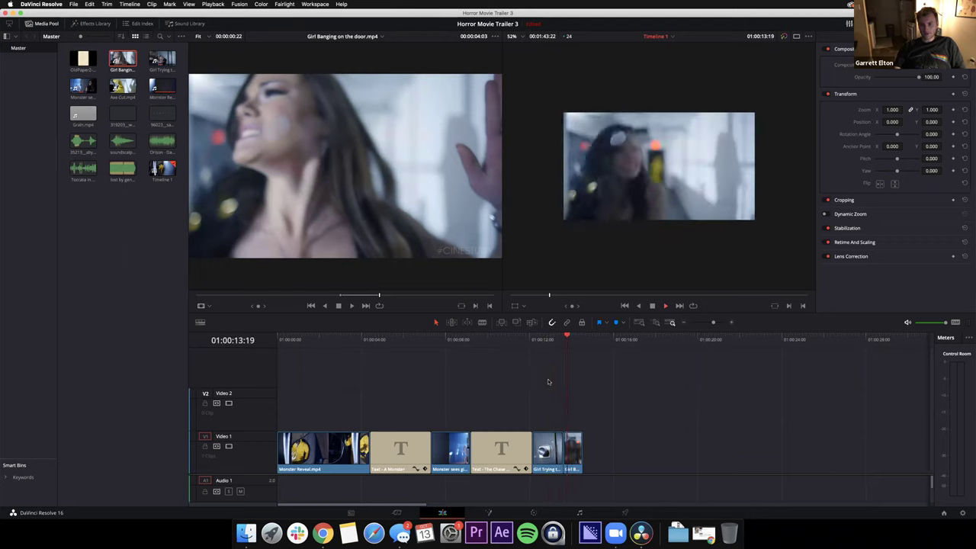
key(space)
- Extend the end of the Girl Banging on the door clip to about 01:00:15:17 and play from the title before it
drag(580, 451, 607, 451)
drag(572, 346, 522, 344)
key(space)
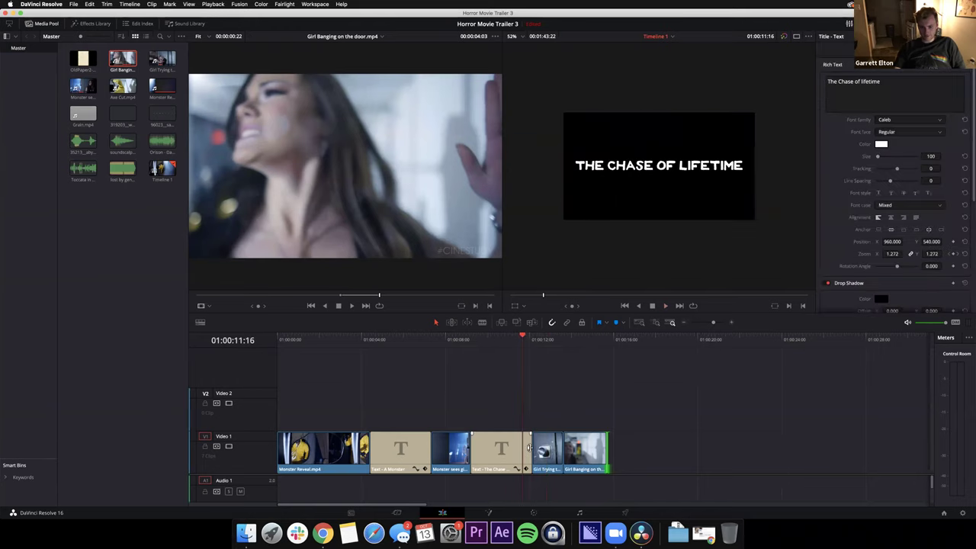
- Roll the edit between the "The Chase of lifetime" title and the Girl Trying to open the door clip to 01:00:11:16 and play it
drag(528, 449, 522, 448)
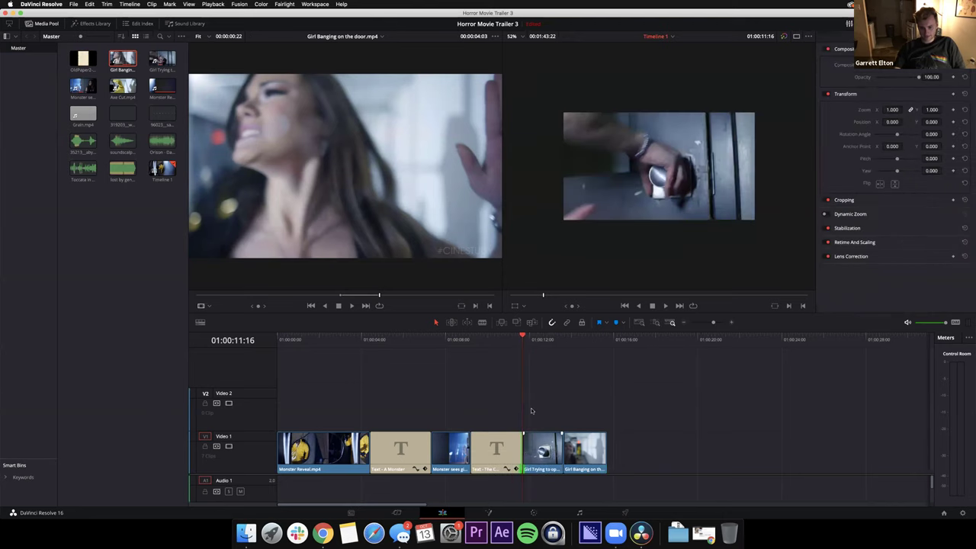
drag(523, 336, 504, 346)
key(space)
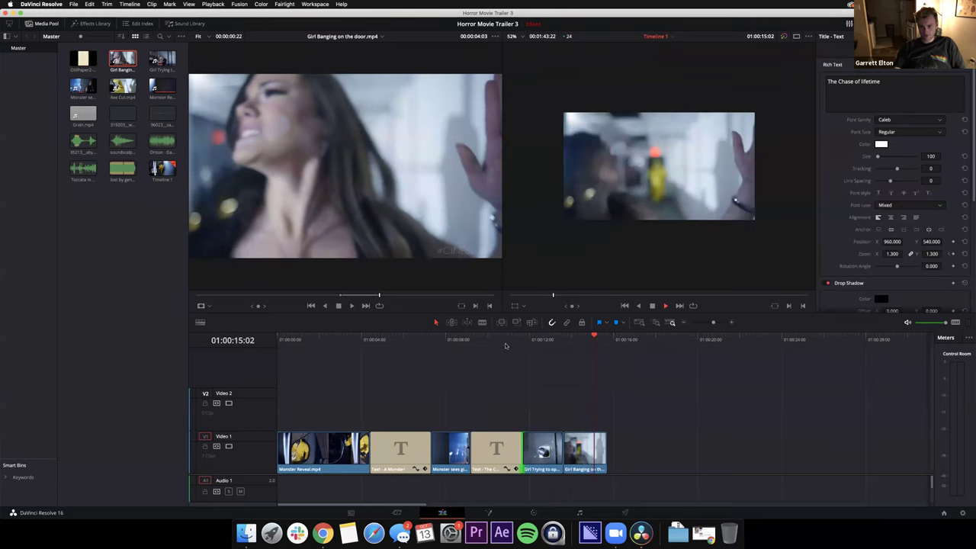
- Select the edit point between the Girl Trying to open the door and Girl Banging on the door clips
click(562, 450)
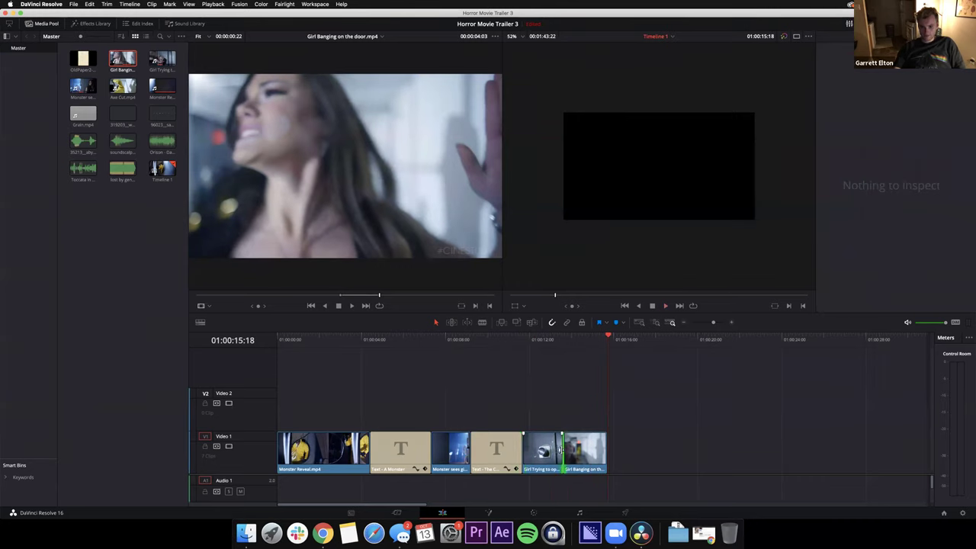
- Trim the end of the Girl Trying clip to about 01:00:13:05 and butt the Girl Banging clip against it
shift+click(580, 455)
click(579, 418)
mouse_move(579, 455)
mouse_down()
mouse_move(599, 455)
mouse_move(554, 450)
mouse_move(607, 458)
mouse_move(579, 458)
mouse_up()
click(523, 343)
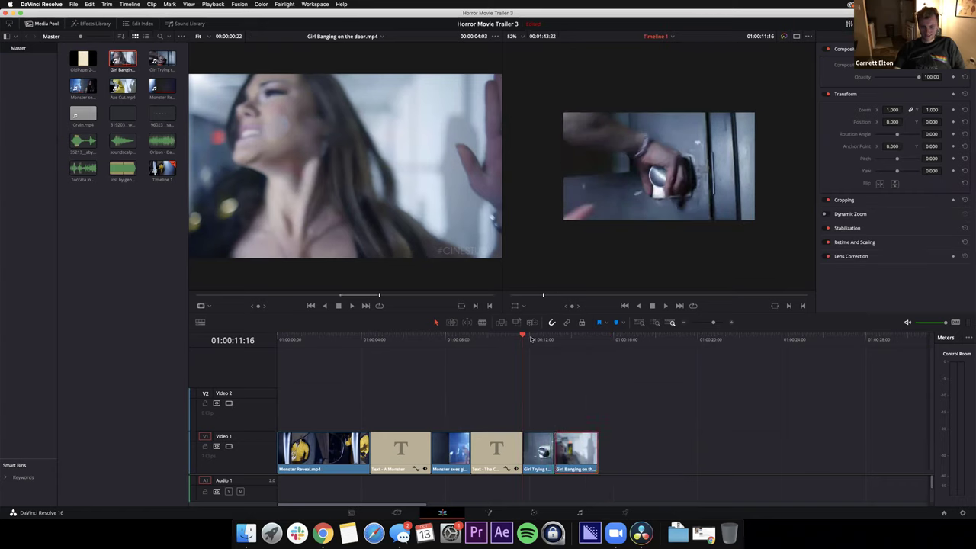
drag(523, 337, 510, 340)
key(space)
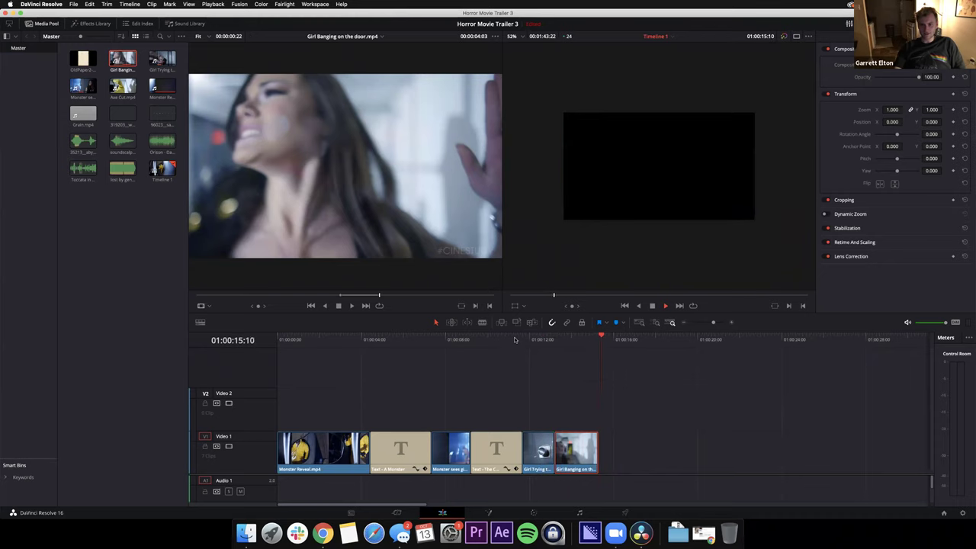
- Trim the end of the Girl Banging clip on Video 1 back to 01:00:14:11
drag(597, 344, 581, 351)
drag(593, 445, 582, 448)
drag(577, 347, 571, 348)
click(500, 449)
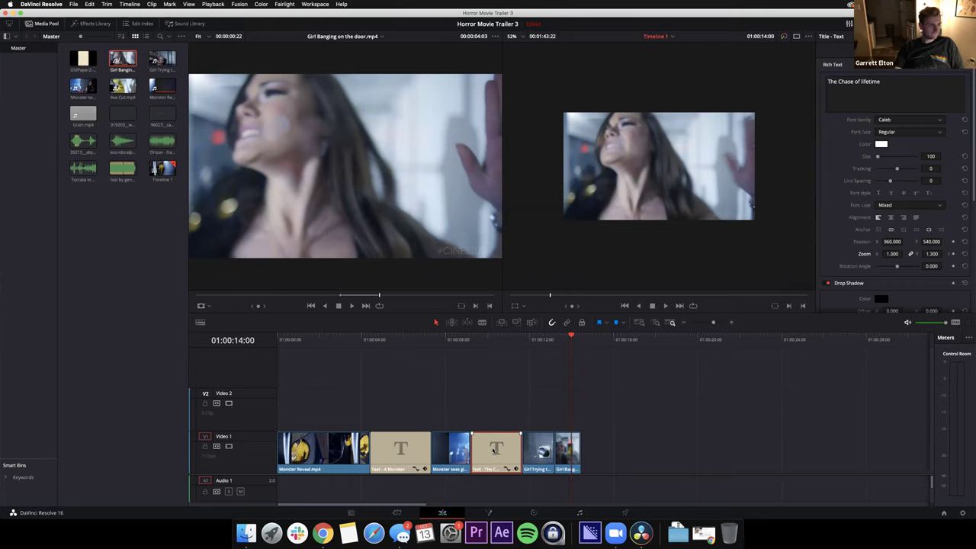
click(580, 337)
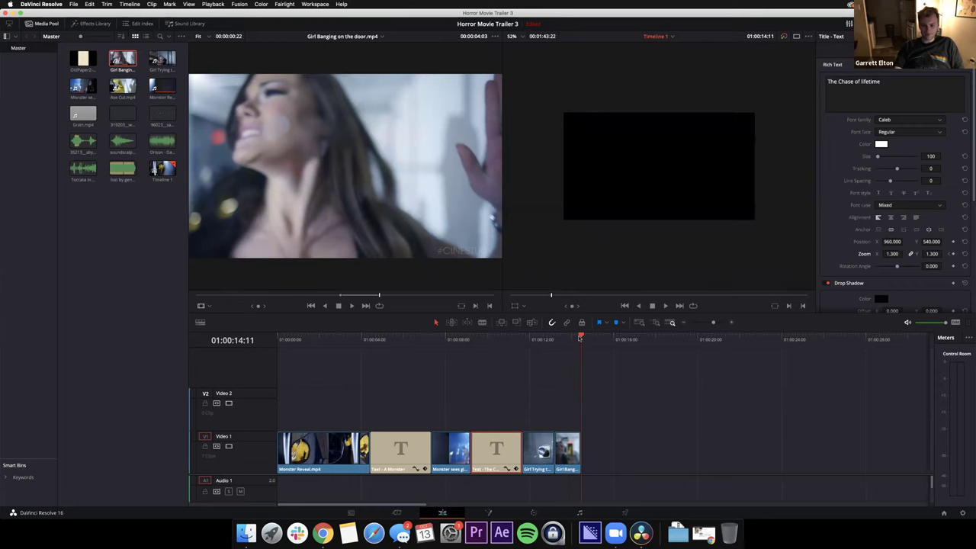
- Enlarge the timeline's audio track area and check the Chase of lifetime title and the opening of the Girl Banging clip
click(500, 345)
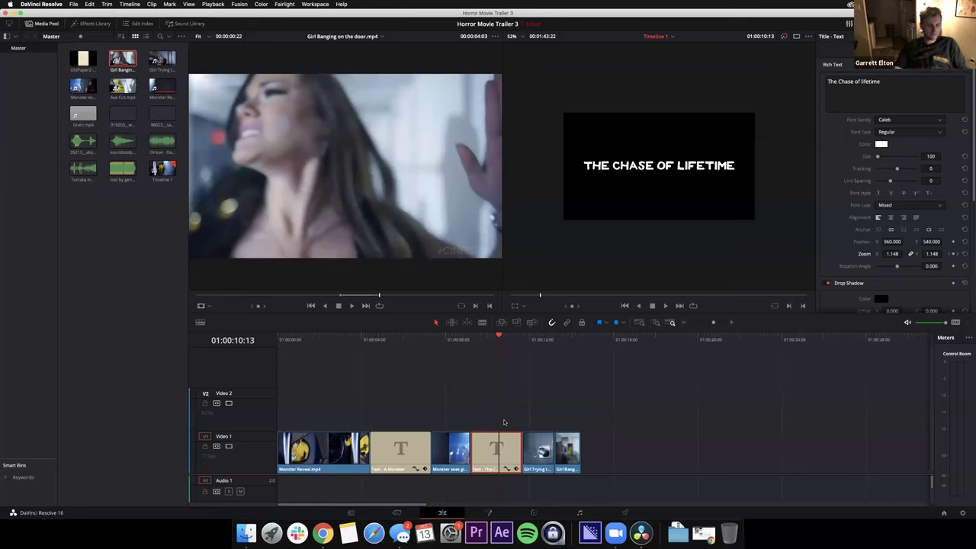
drag(260, 476, 262, 441)
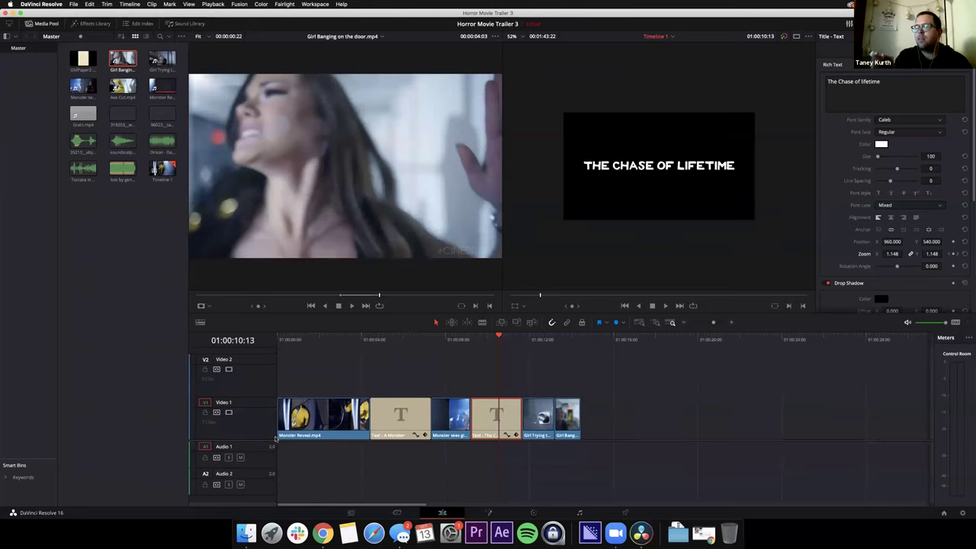
click(591, 418)
click(569, 416)
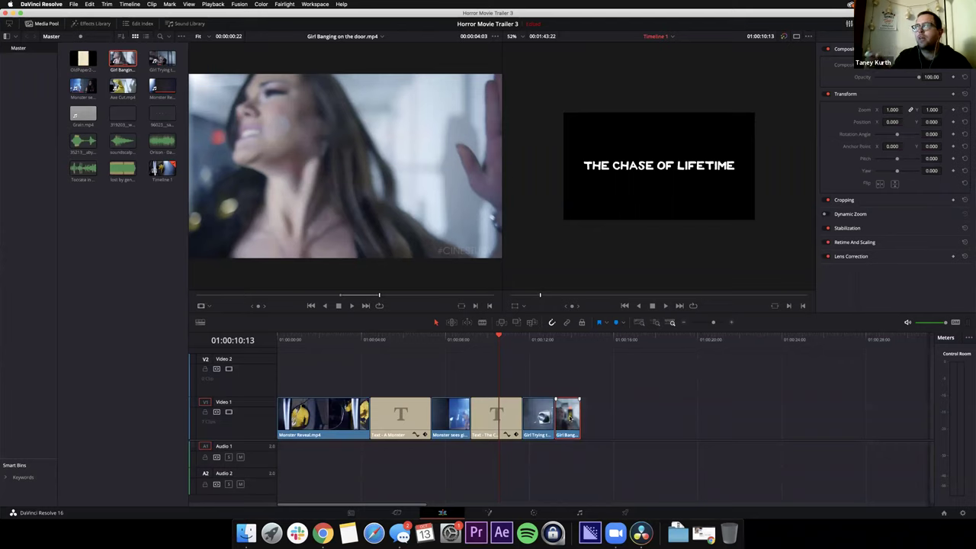
click(561, 343)
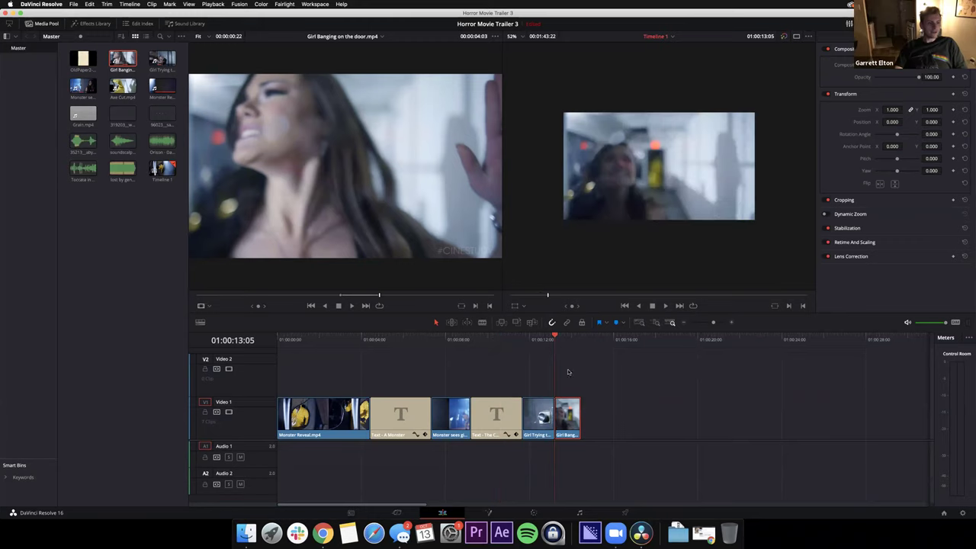
drag(558, 341, 564, 340)
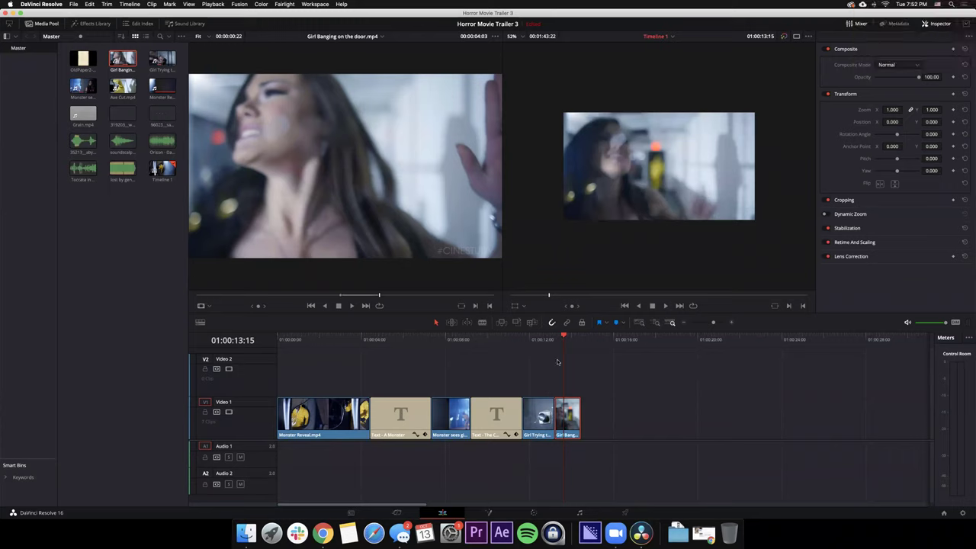
drag(336, 281, 612, 418)
click(631, 433)
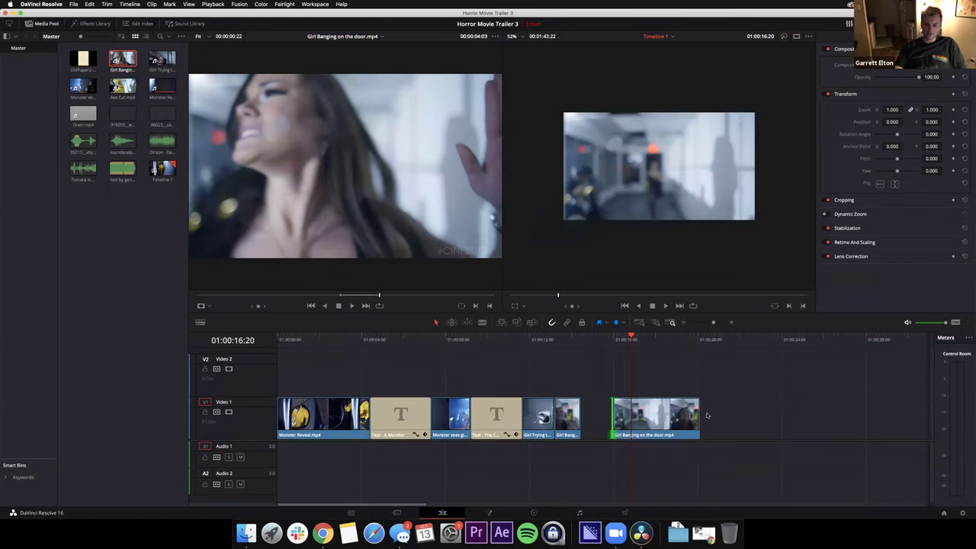
drag(810, 410, 864, 404)
drag(686, 416, 706, 416)
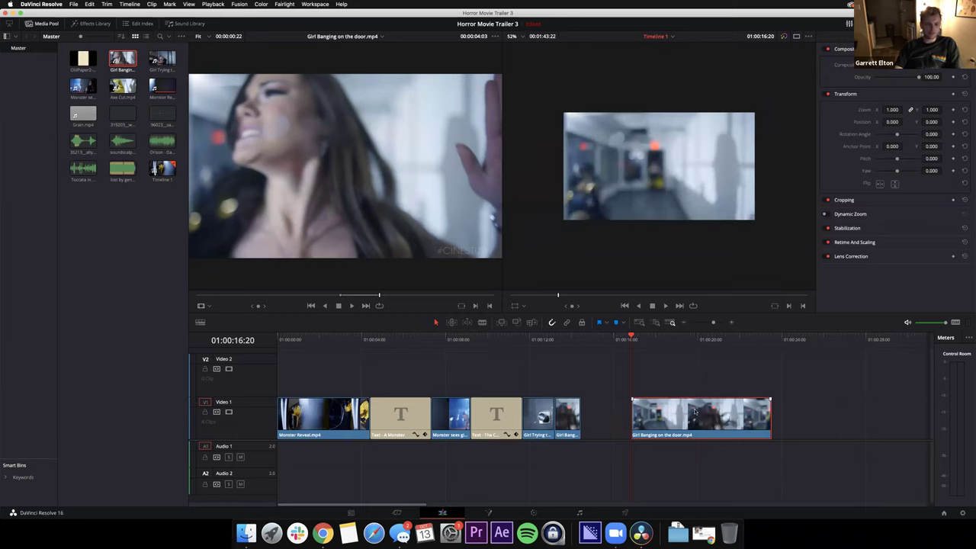
key(Delete)
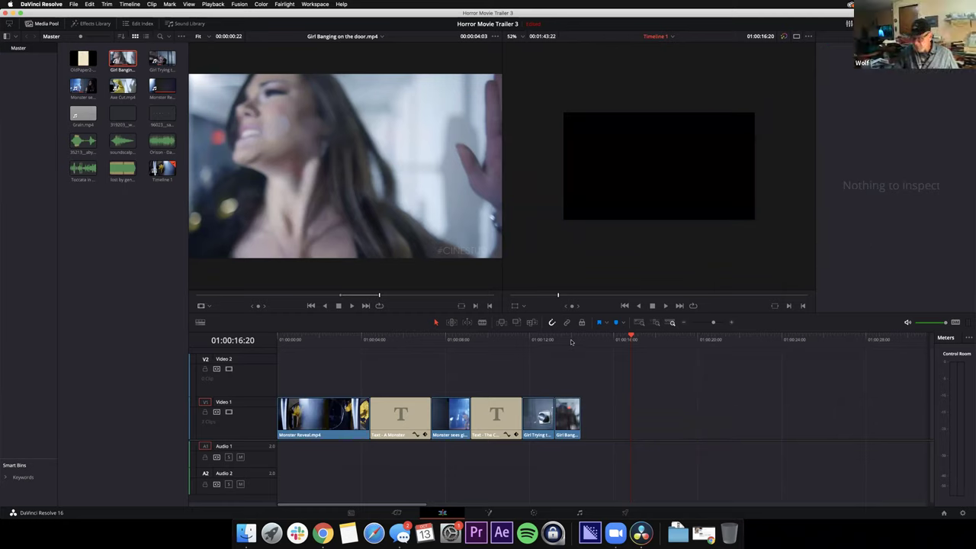
- Move the leftover Monster Reveal clip from further along Video 1 to shortly after the Girl Banging clip
drag(570, 341, 540, 357)
click(568, 415)
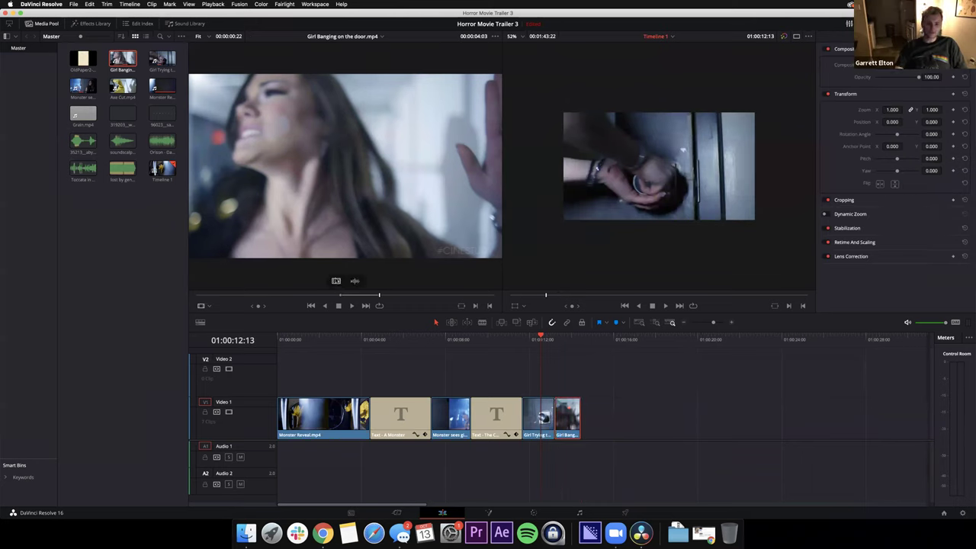
drag(546, 340, 535, 348)
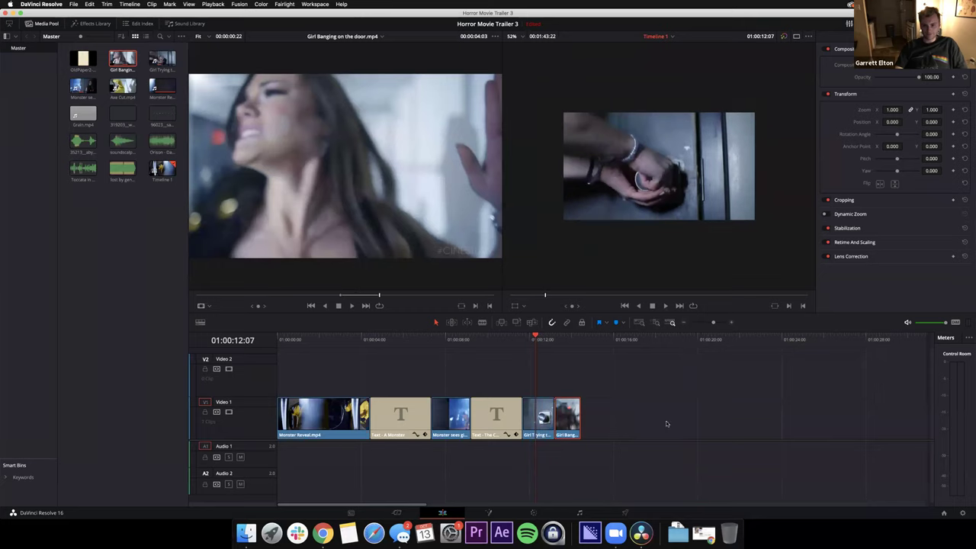
click(580, 344)
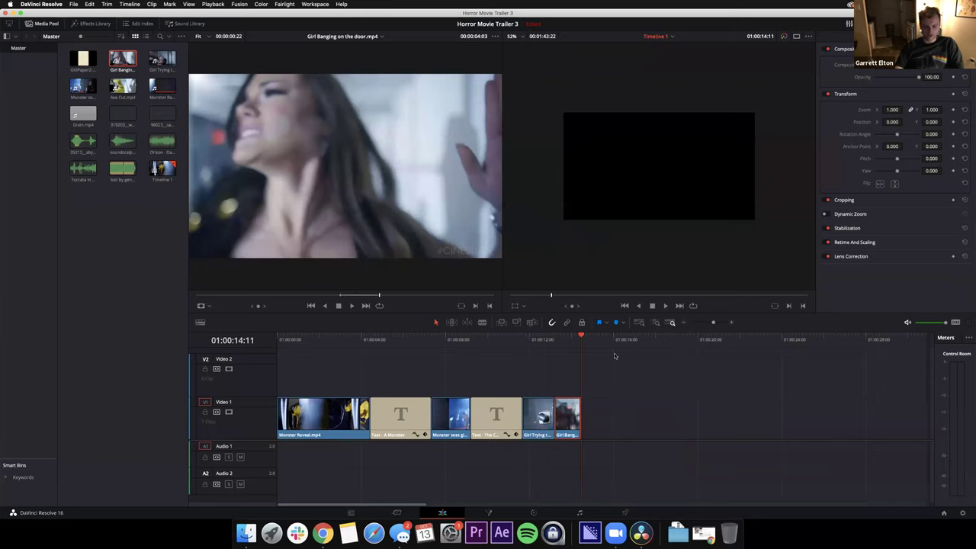
click(598, 366)
key(super+minus)
key(super+minus)
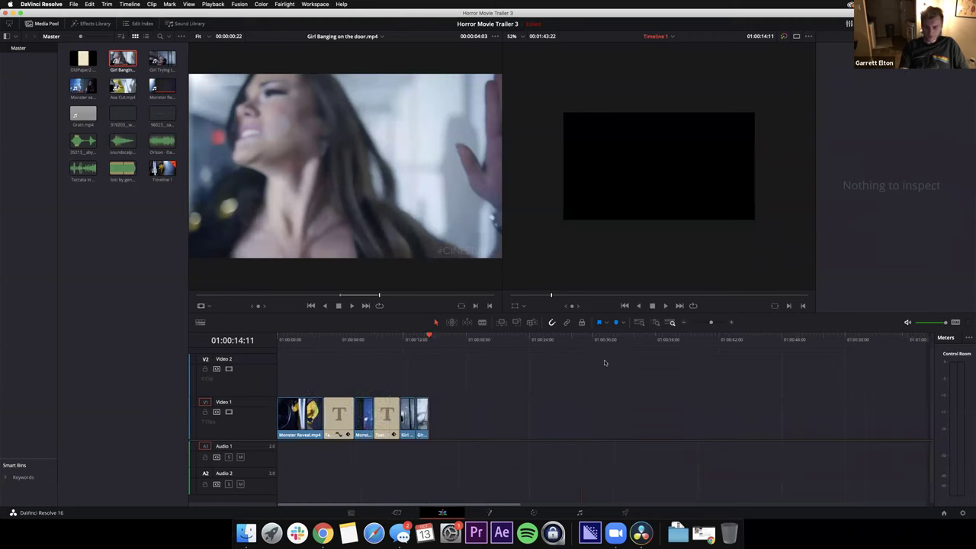
click(789, 419)
drag(790, 419, 414, 419)
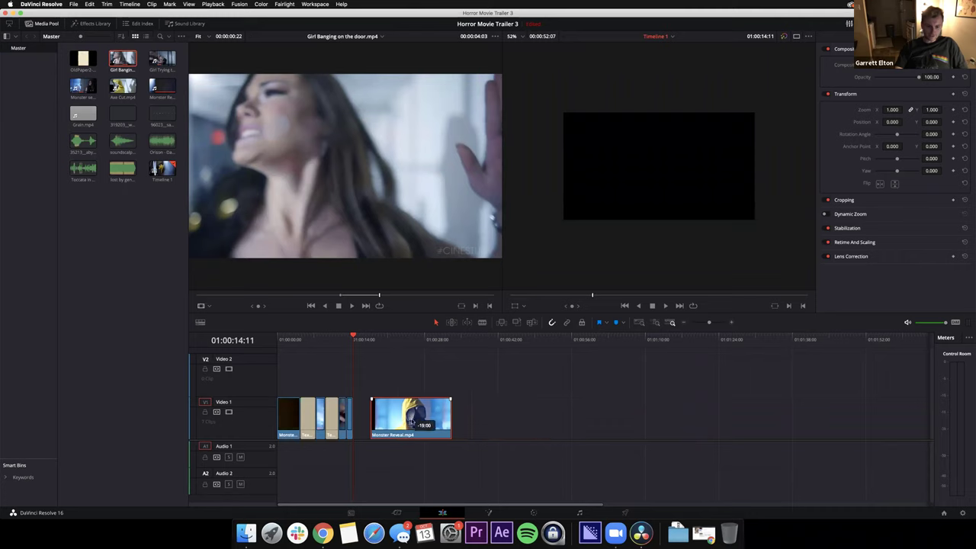
- Review the leftover Monster Reveal clip for the shot of the masked figure with the axe, stopping at 01:00:27:12
click(378, 340)
drag(378, 341, 404, 341)
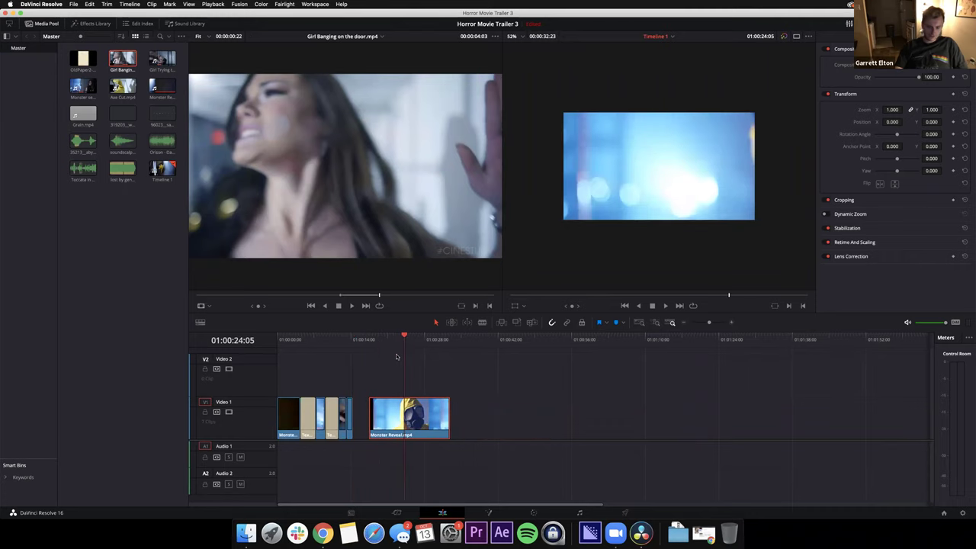
key(super+equal)
key(super+minus)
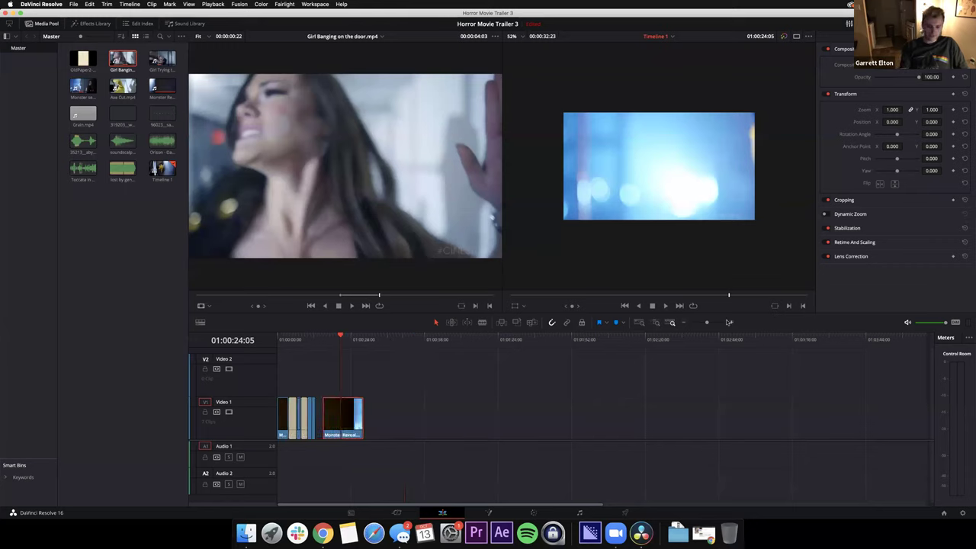
key(super+equal)
key(super+minus)
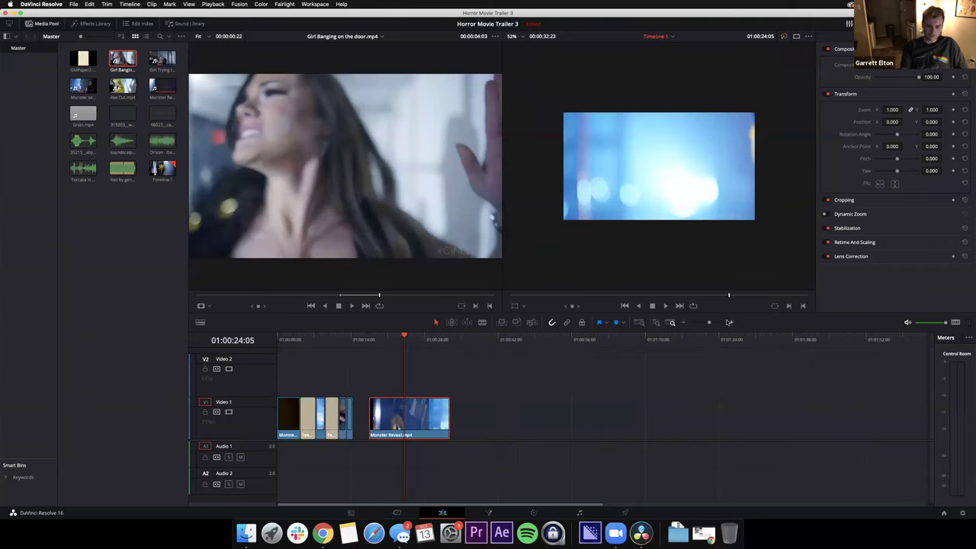
key(super+equal)
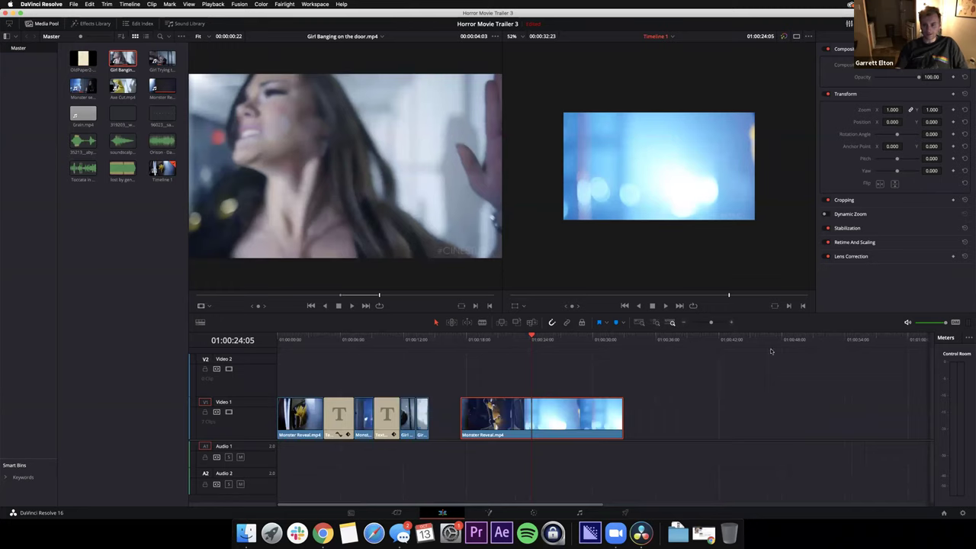
drag(712, 323, 714, 322)
click(577, 340)
key(space)
mouse_move(609, 336)
mouse_down()
mouse_move(656, 343)
mouse_move(623, 341)
mouse_up()
drag(621, 339, 659, 337)
- Split the leftover Monster Reveal clip at 01:00:27:12 and delete the portion before the cut
click(666, 414)
key(b)
click(664, 414)
click(633, 414)
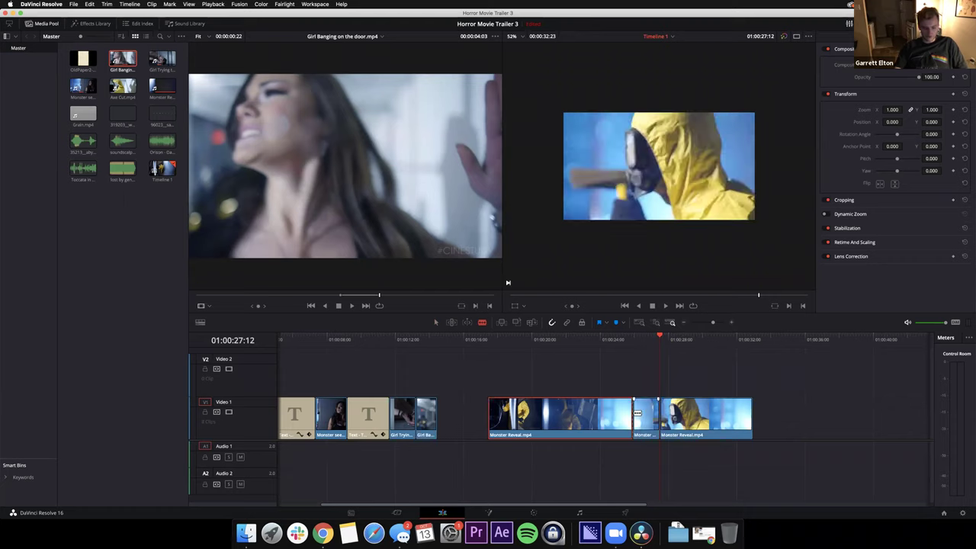
key(super+z)
key(a)
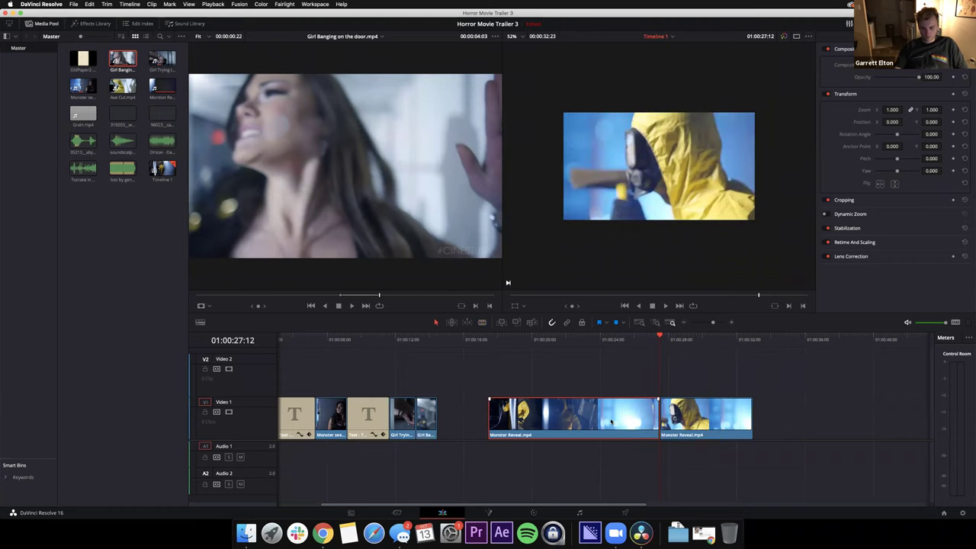
key(BackSpace)
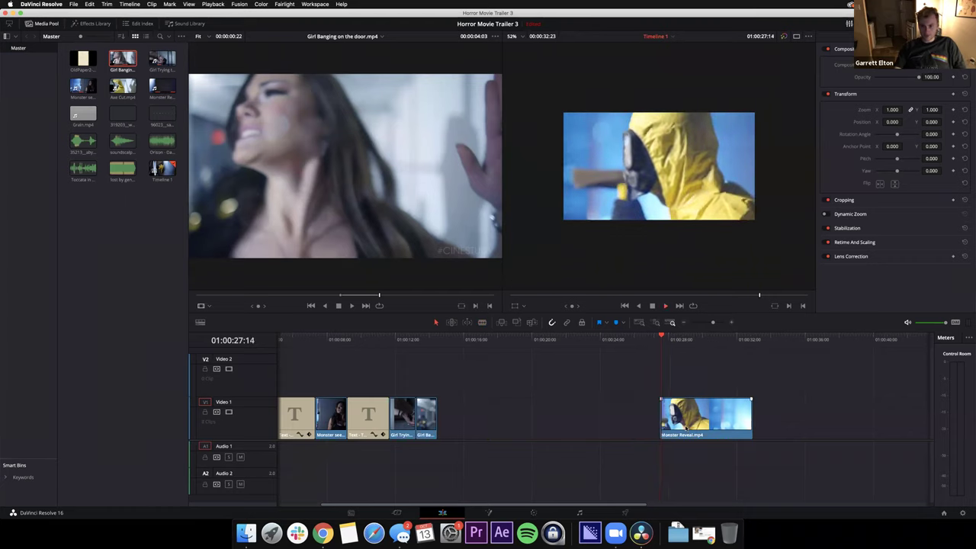
- Move the Girl Trying and Girl Banging clips together to about 01:00:22, opening a gap after the Chase of lifetime title
key(space)
scroll(631, 419, left, 2)
scroll(541, 431, right, 1)
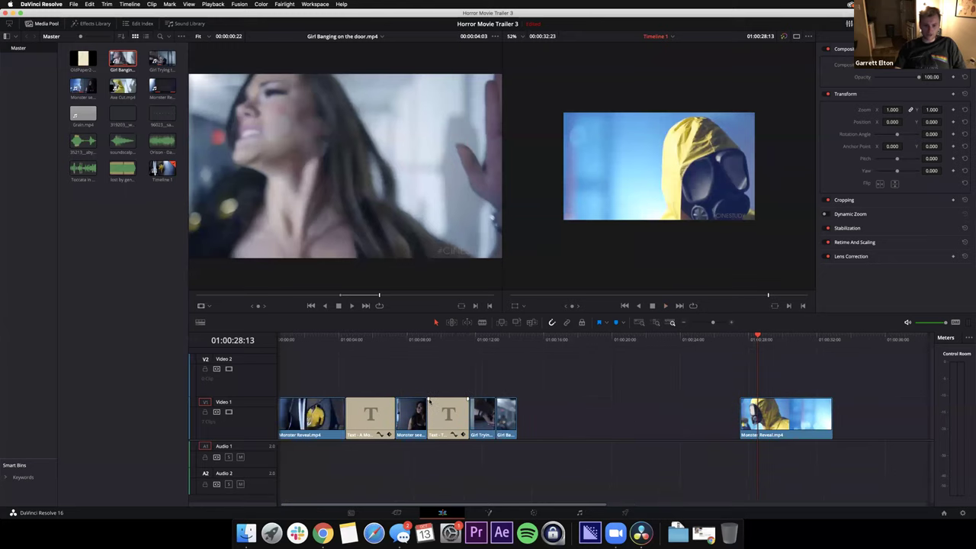
drag(427, 344, 416, 349)
key(space)
drag(481, 417, 521, 418)
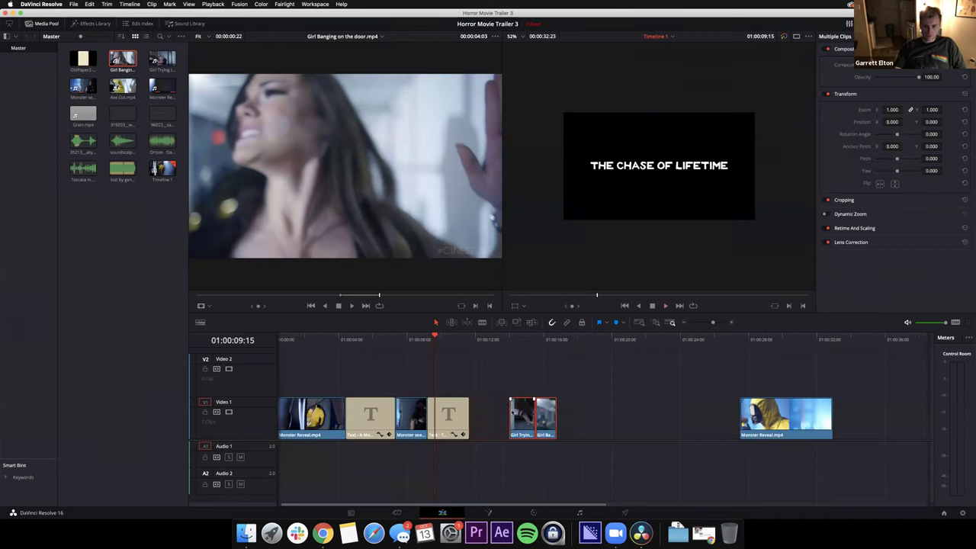
drag(623, 382, 508, 417)
drag(631, 427, 502, 383)
drag(591, 427, 525, 385)
drag(552, 423, 689, 424)
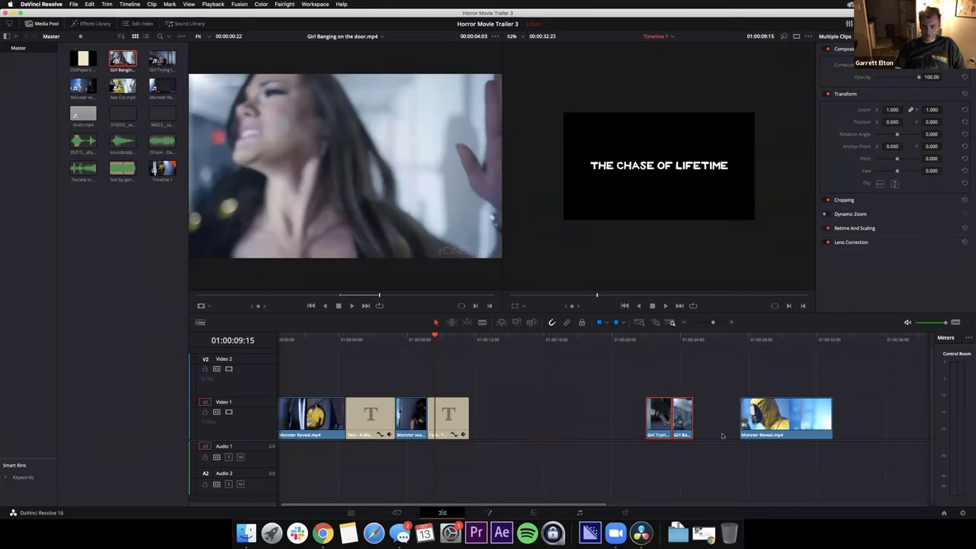
- Place the trimmed Monster Reveal clip directly after the Chase of lifetime title and preview it up to 01:00:13:04
click(763, 420)
drag(764, 420, 494, 420)
drag(441, 338, 490, 423)
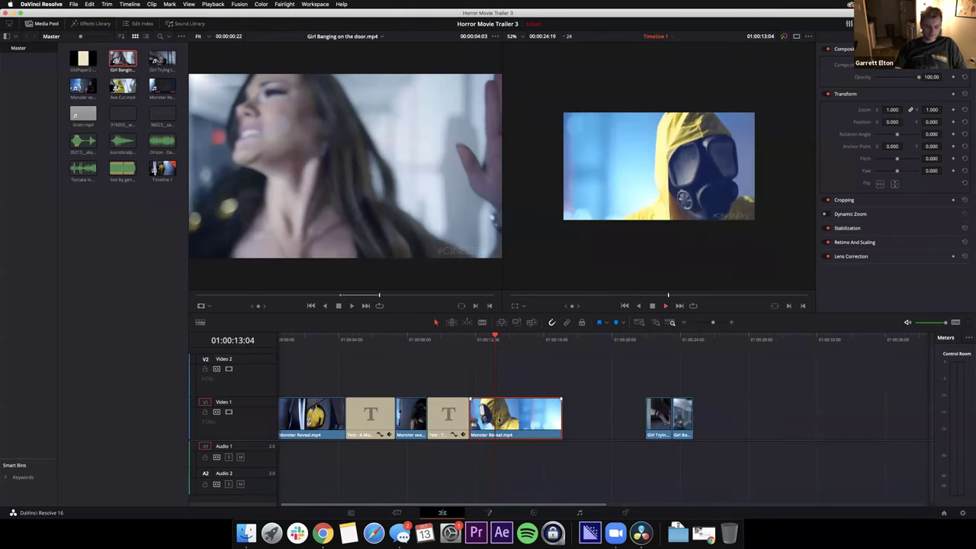
- Split the Monster Reveal clip after the title at 01:00:13:04 and delete the portion following the cut
key(b)
click(496, 427)
click(526, 416)
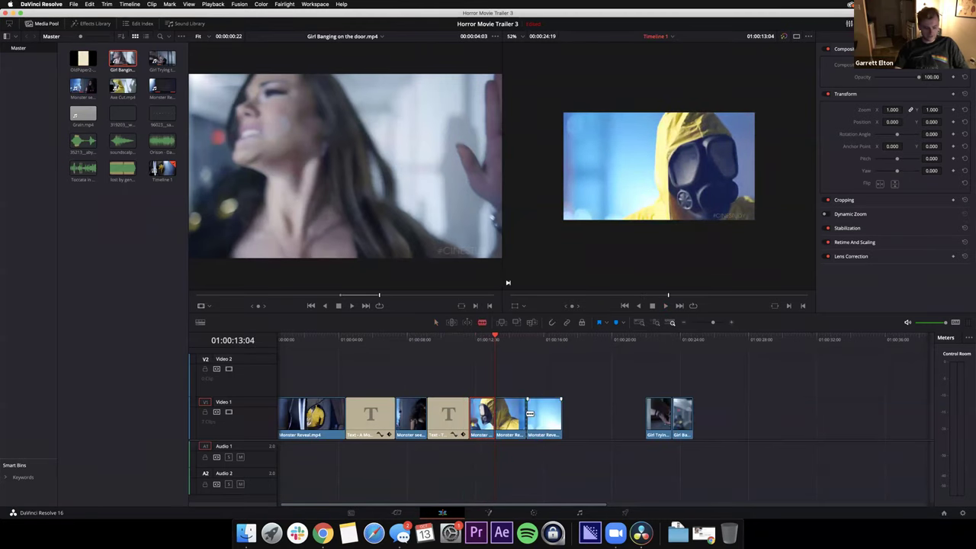
key(super+z)
key(a)
click(529, 414)
key(BackSpace)
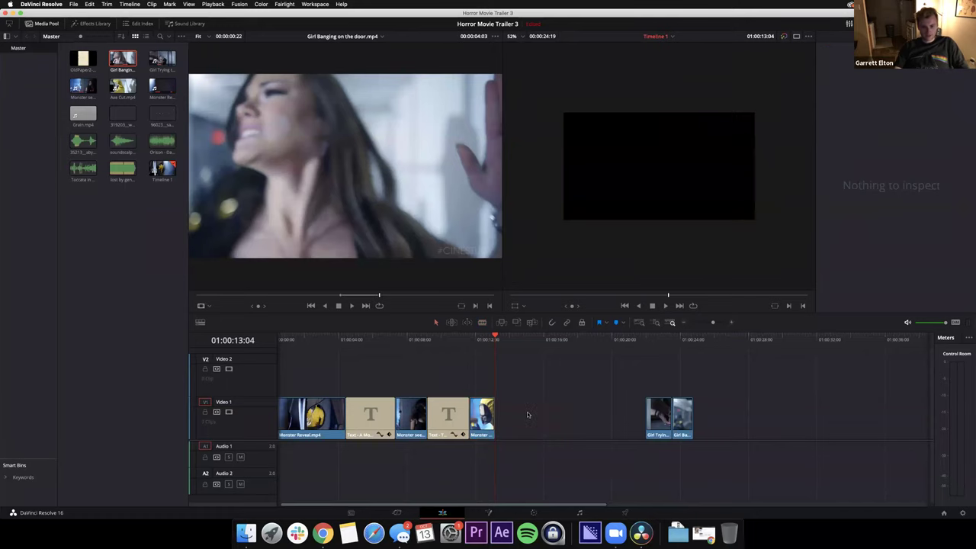
- Copy the Monster sees girl clip and paste it just after the shortened Monster Reveal clip, at about 01:00:13:07
click(412, 422)
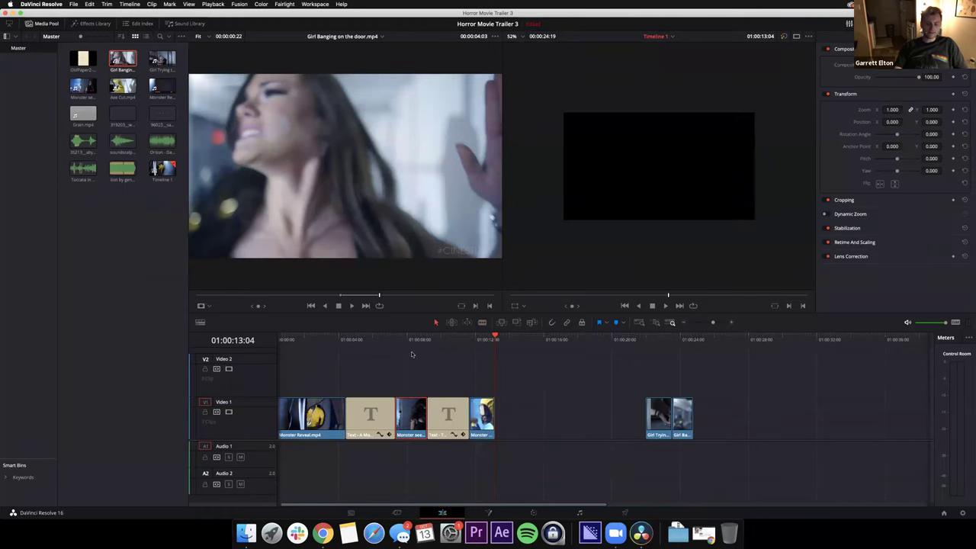
click(410, 346)
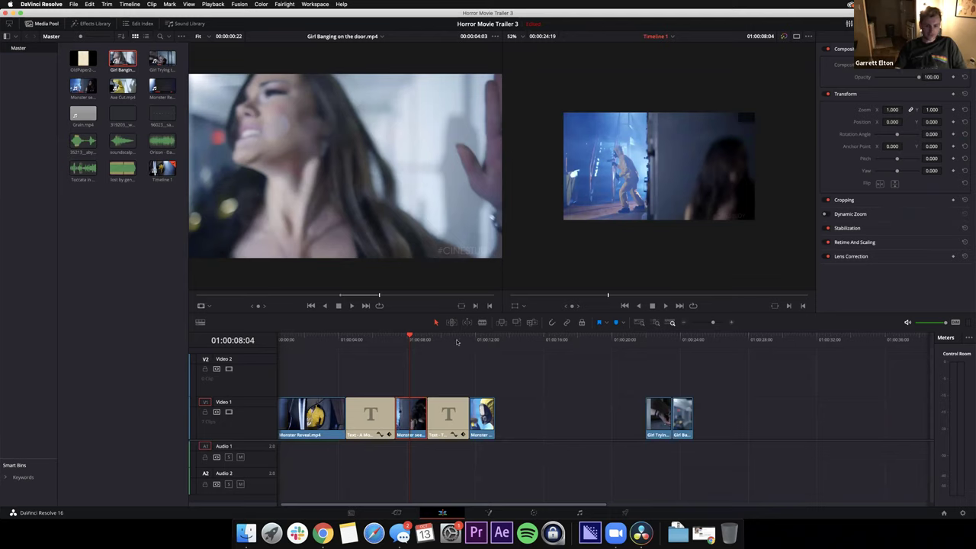
click(497, 341)
key(super+v)
key(space)
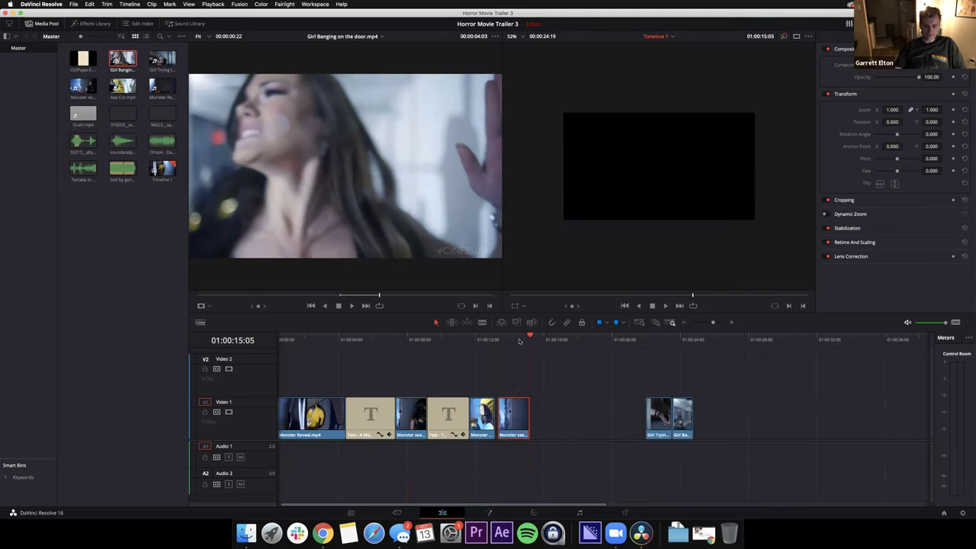
- Extend the end of the pasted Monster sees girl clip, split it at 01:00:17:09 and delete the portion before the cut
drag(526, 412, 604, 413)
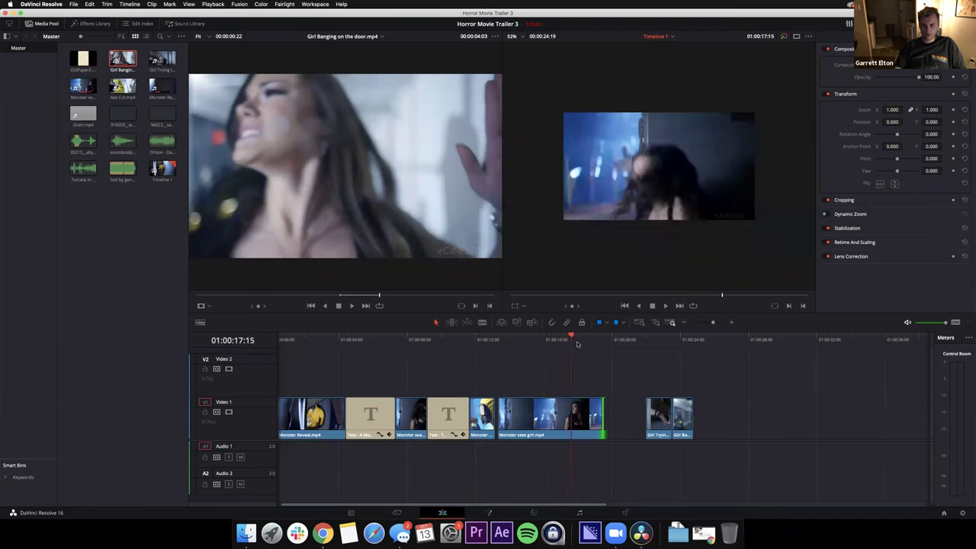
drag(573, 344, 567, 347)
key(b)
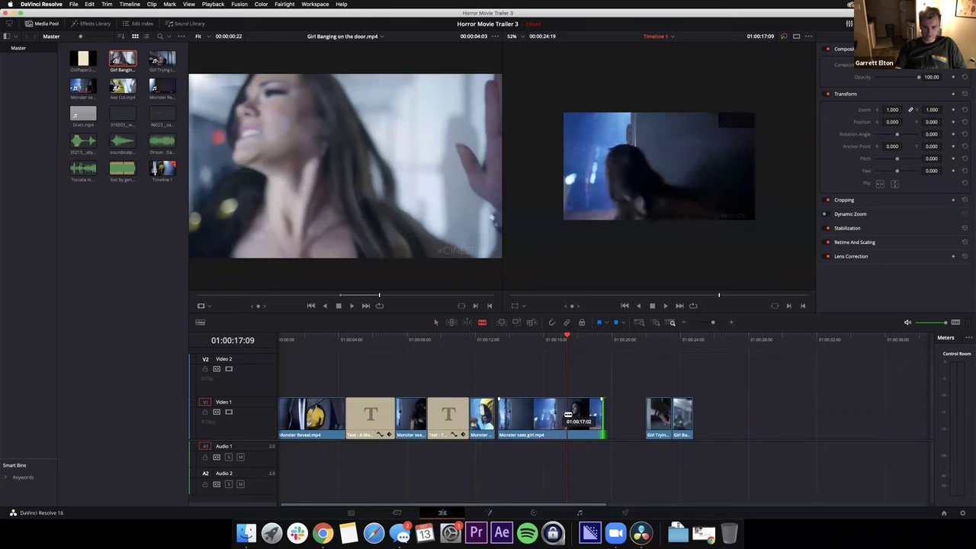
click(568, 414)
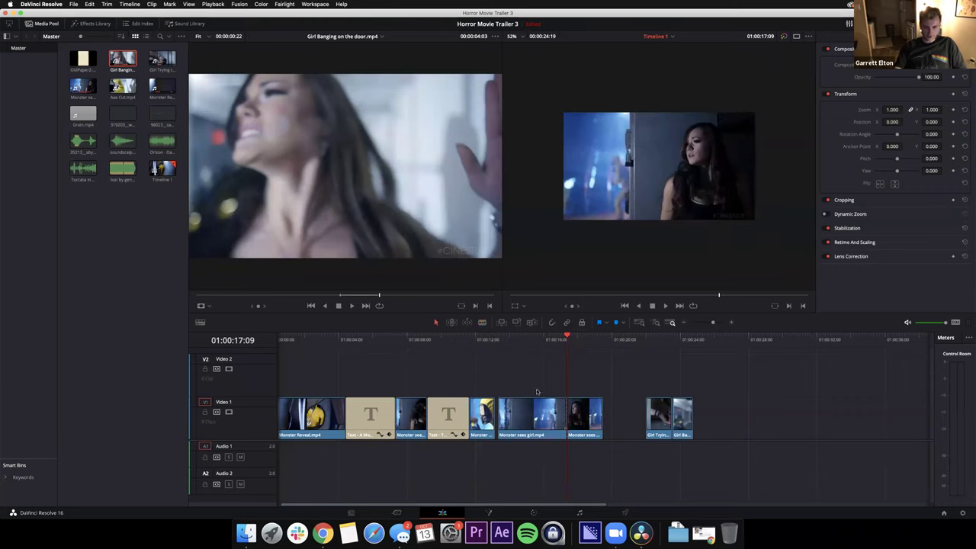
click(548, 418)
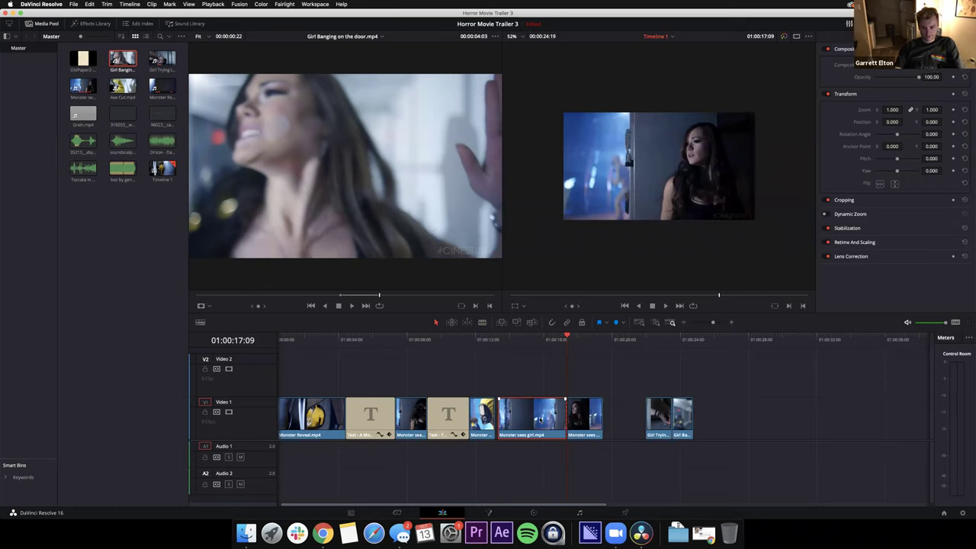
key(BackSpace)
- Move the remaining Monster sees girl portion directly after the short Monster Reveal clip and check the join around 01:00:13:15
drag(578, 420, 510, 427)
drag(537, 341, 503, 363)
click(563, 388)
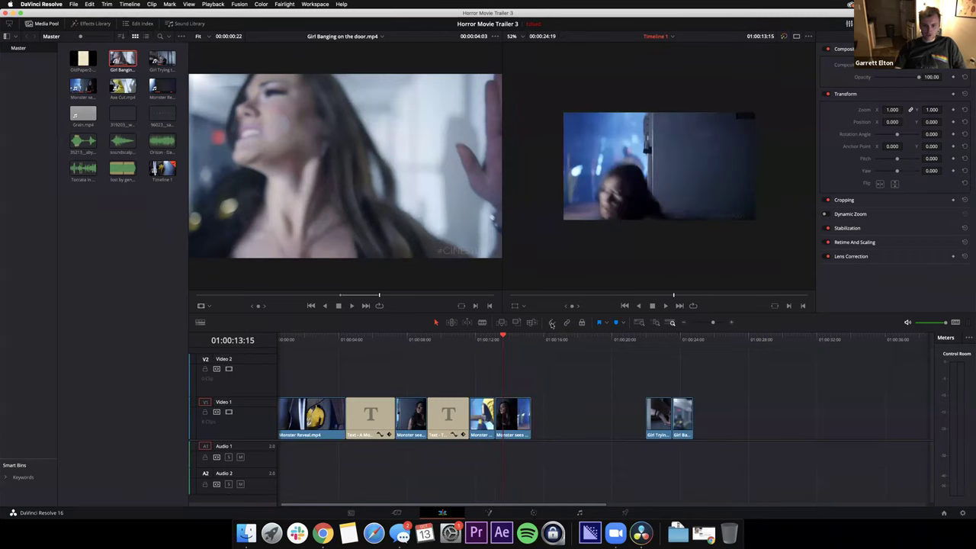
- Turn on timeline snapping and test it by moving the Monster sees girl clip away and snapping it back against Monster Reveal
click(516, 416)
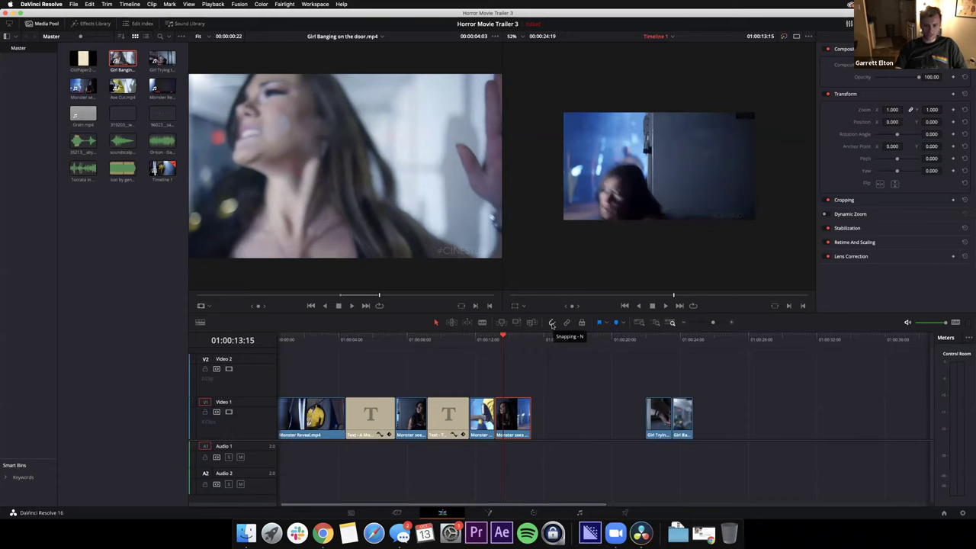
click(552, 324)
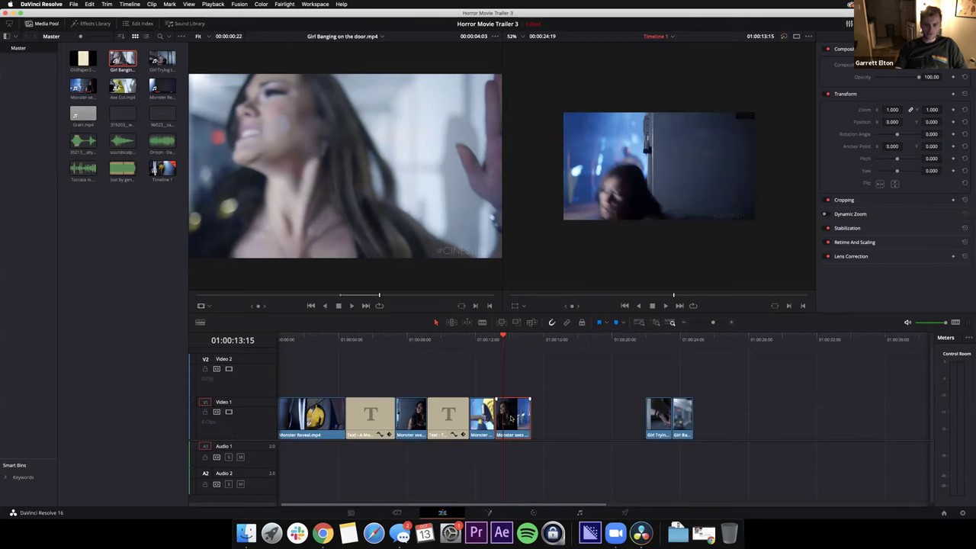
drag(511, 421, 518, 424)
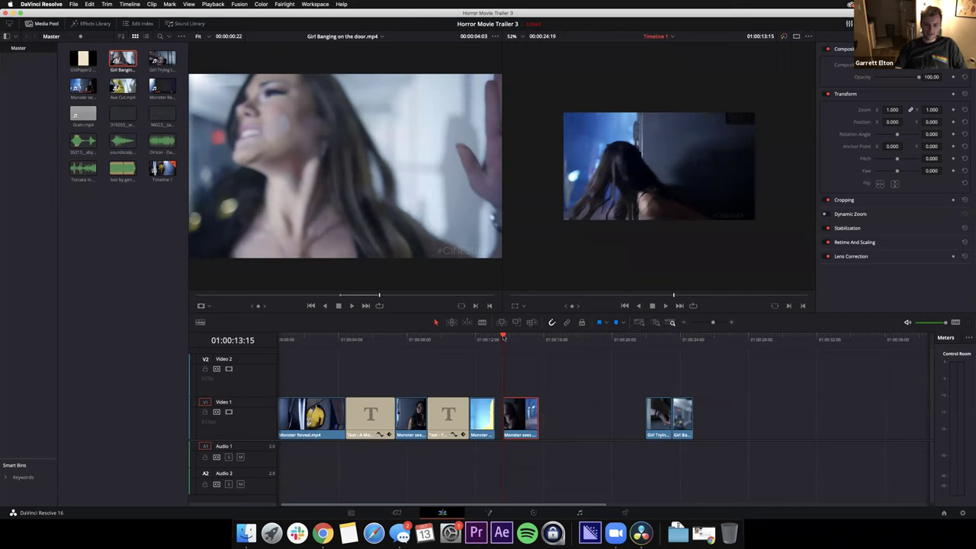
drag(503, 339, 587, 339)
drag(519, 424, 510, 424)
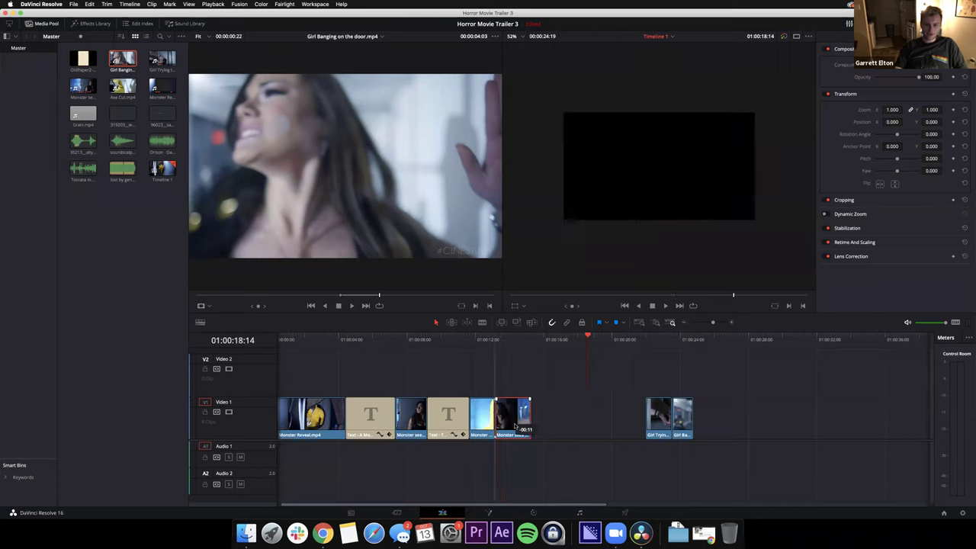
- Preview the join and roll the cut between Monster Reveal and Monster sees girl back to 01:00:12:17
click(495, 340)
click(481, 339)
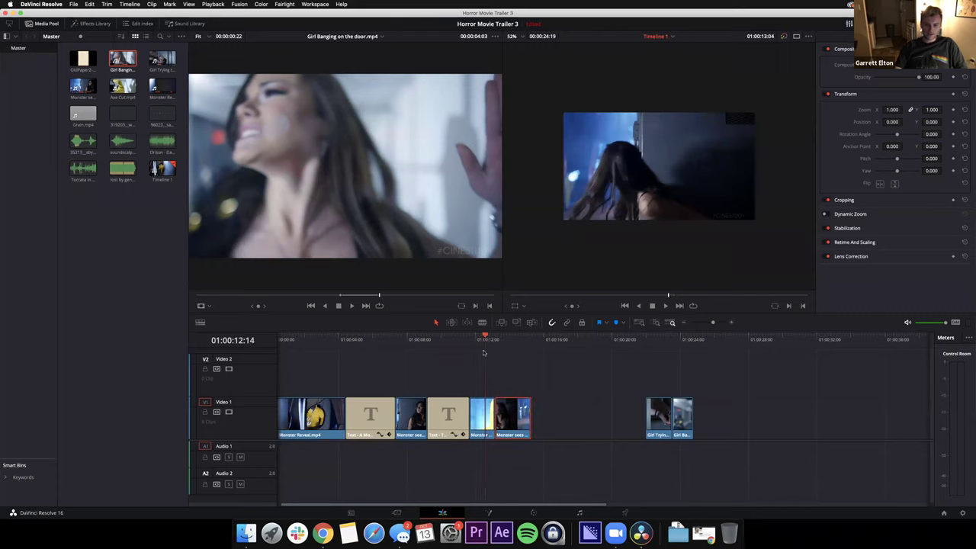
key(space)
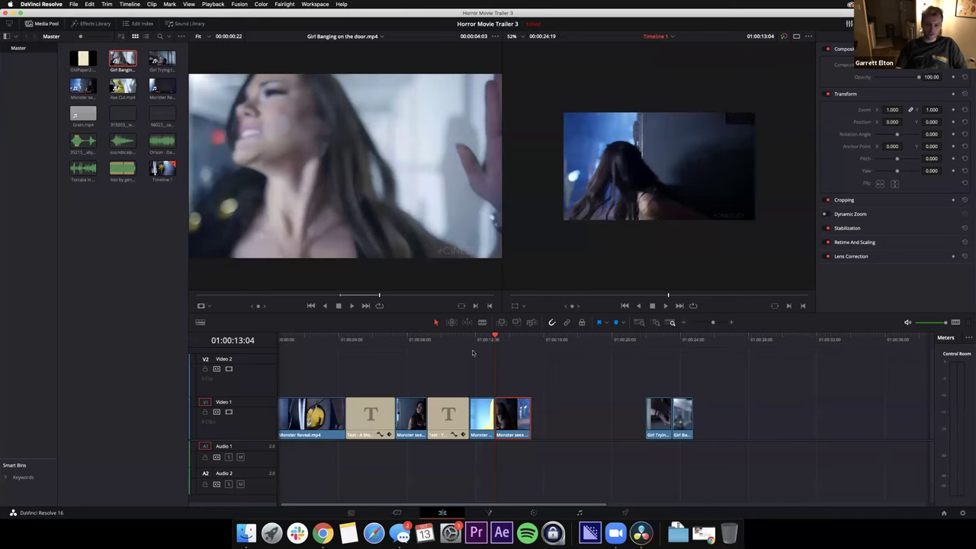
mouse_move(493, 340)
mouse_down()
mouse_move(479, 340)
mouse_move(503, 344)
mouse_move(479, 347)
mouse_move(488, 344)
mouse_up()
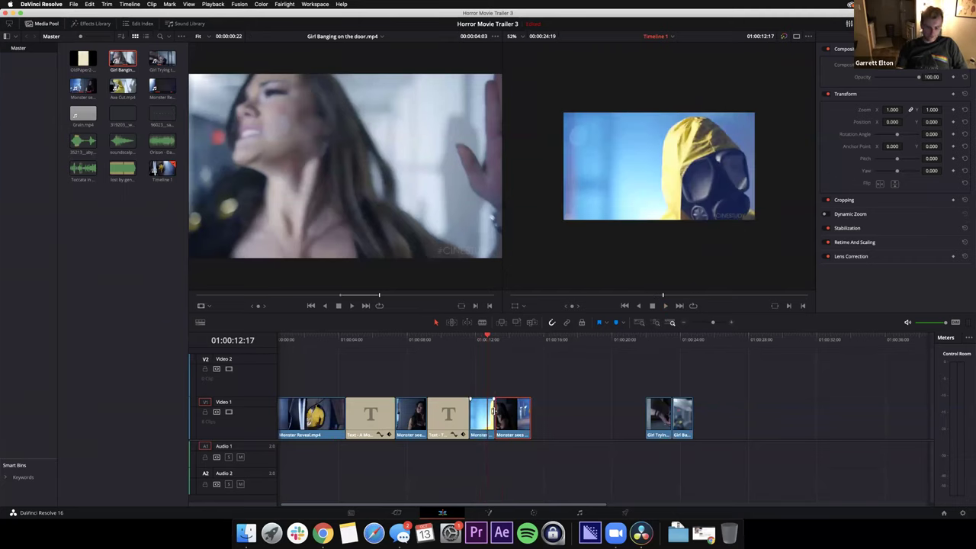
key(super+equal)
key(super+equal)
click(629, 418)
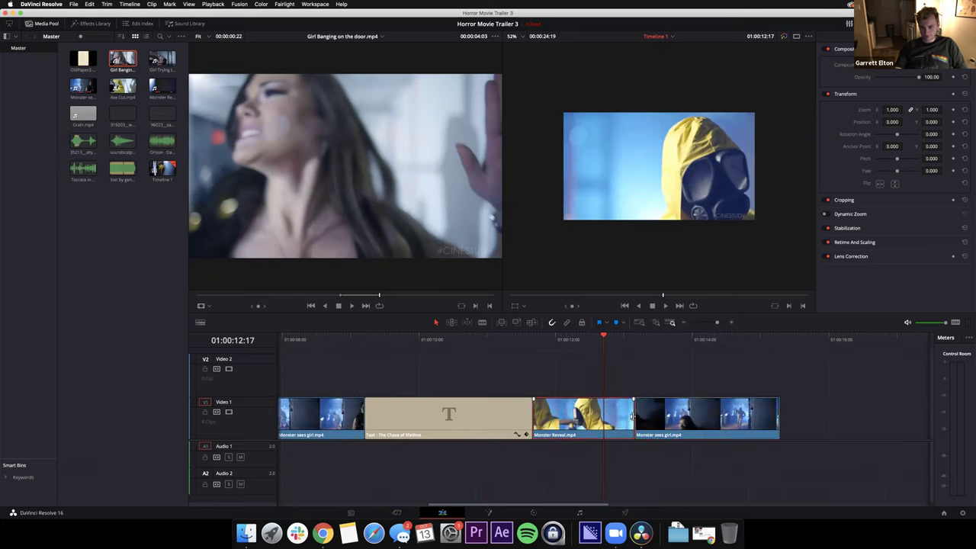
drag(634, 416, 604, 416)
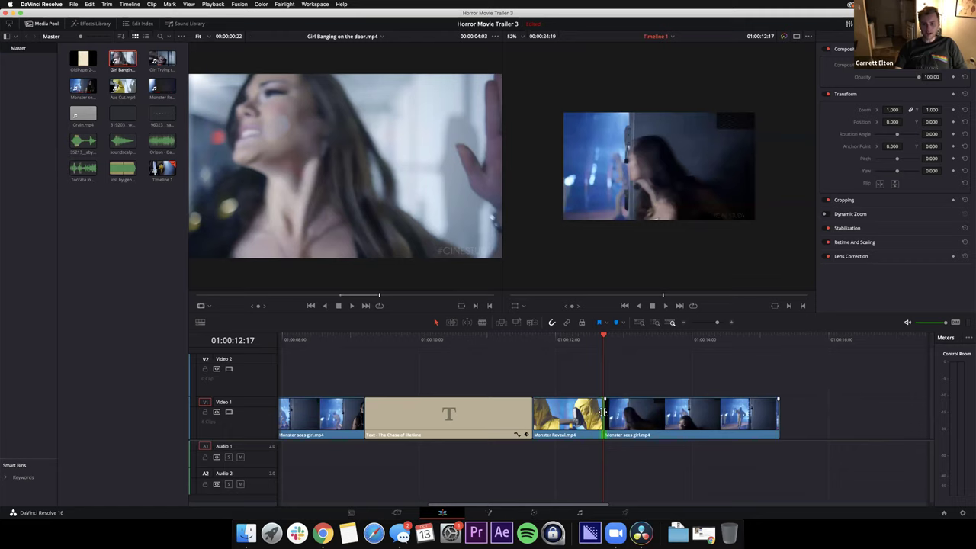
- Shift the Monster sees girl clip 4 frames later, trim its start to 01:00:13:09 and close the gap before it
shift+click(643, 421)
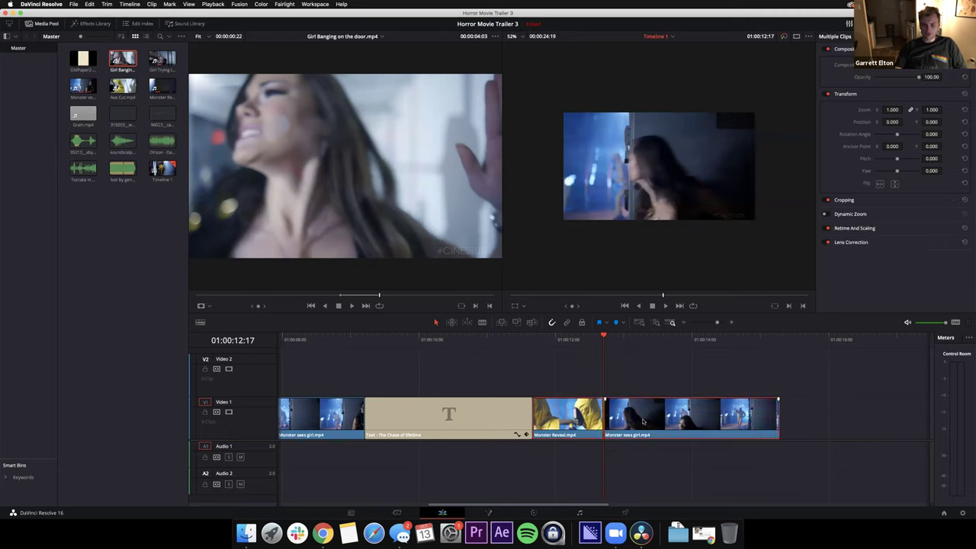
click(645, 421)
drag(644, 418, 656, 417)
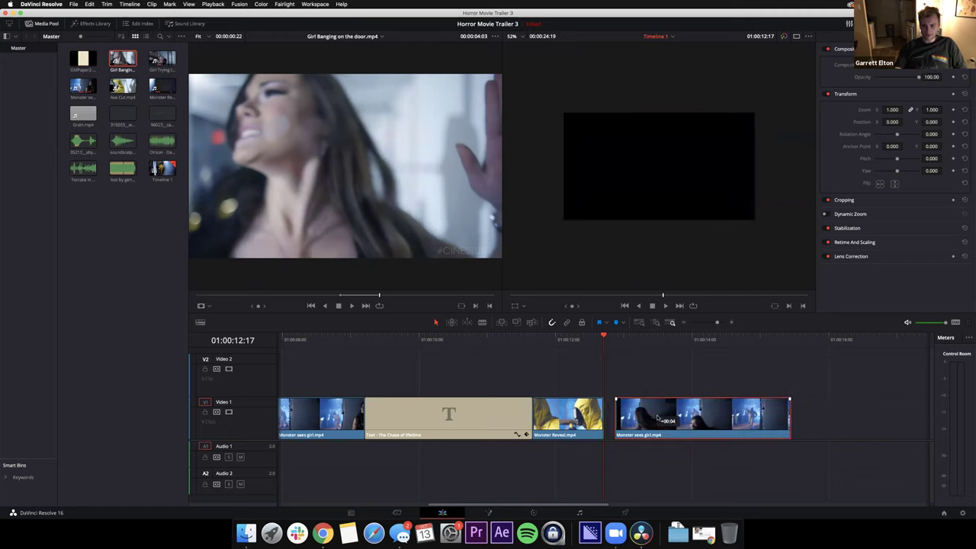
key(space)
click(648, 340)
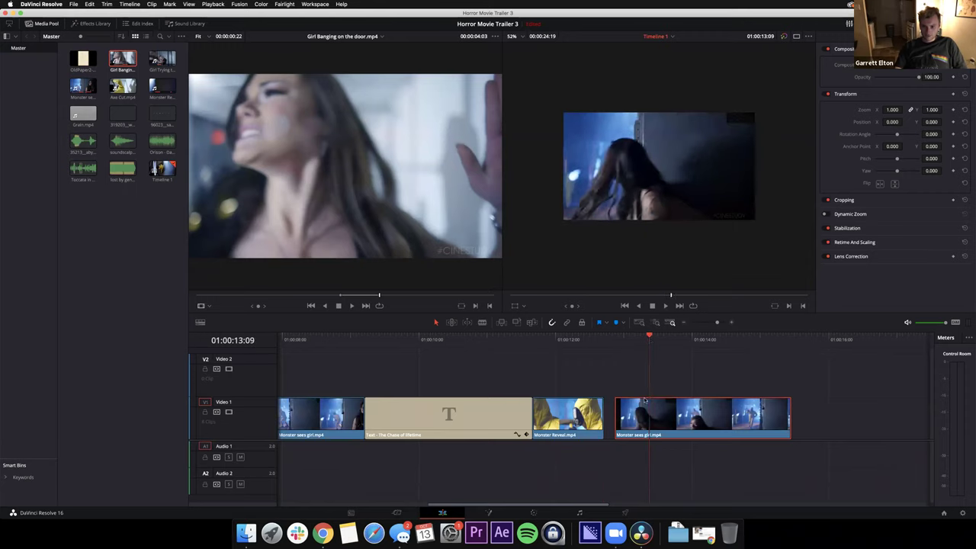
drag(616, 416, 645, 416)
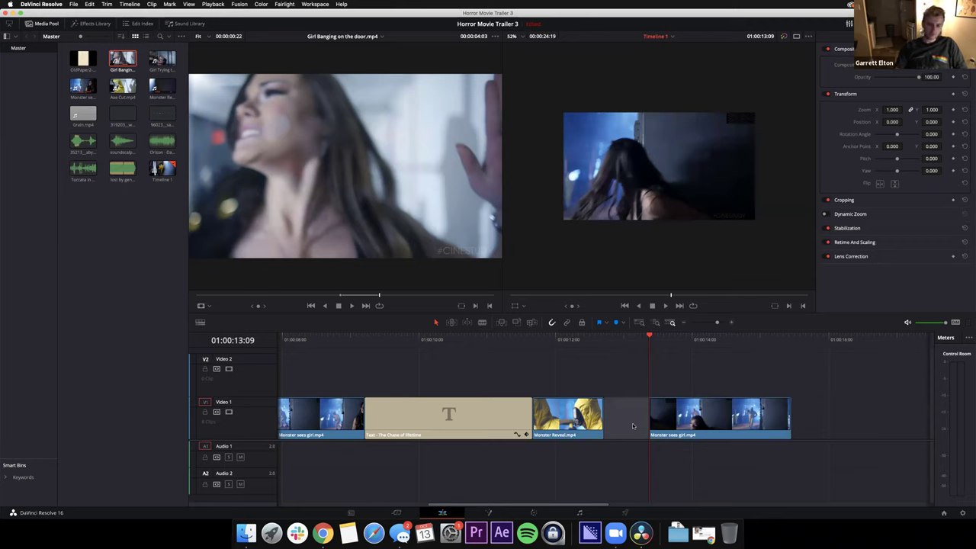
key(BackSpace)
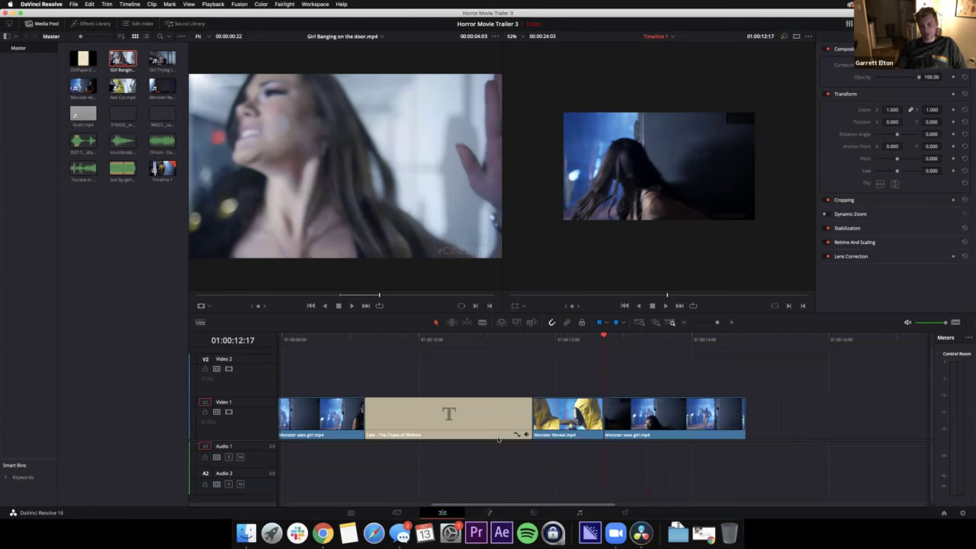
- Play the sequence from the Chase of lifetime title and trim the end of the last Monster sees girl clip to about 01:00:14:11
click(580, 343)
drag(552, 344, 512, 350)
key(space)
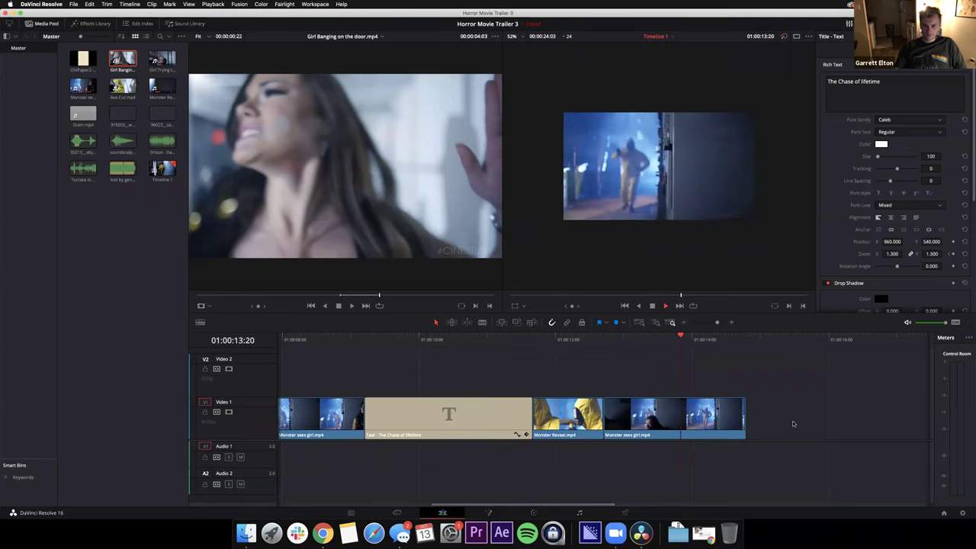
key(space)
drag(744, 412, 723, 413)
click(763, 407)
- Remove the gap before the Girl Trying clip and preview the joined sequence through the Girl Banging clip
key(shift+z)
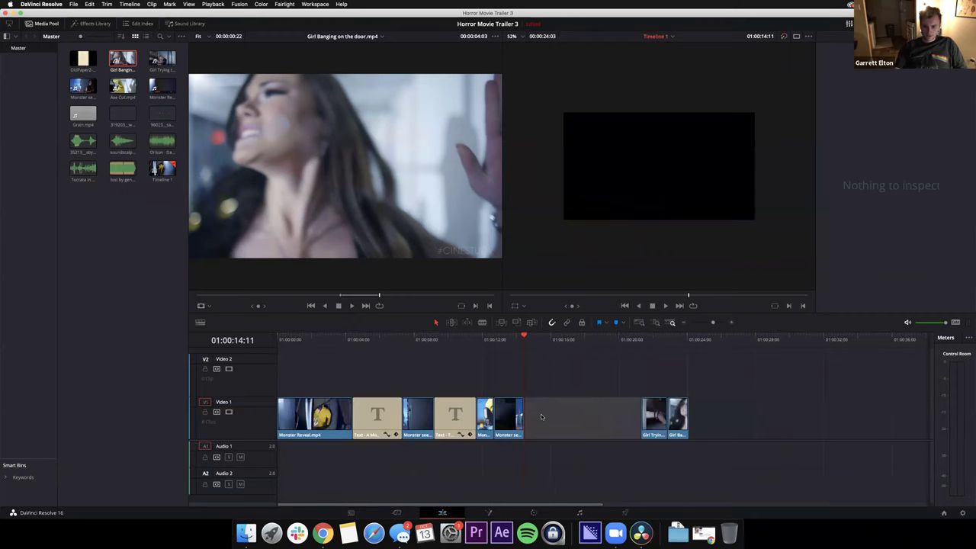
click(541, 417)
key(Delete)
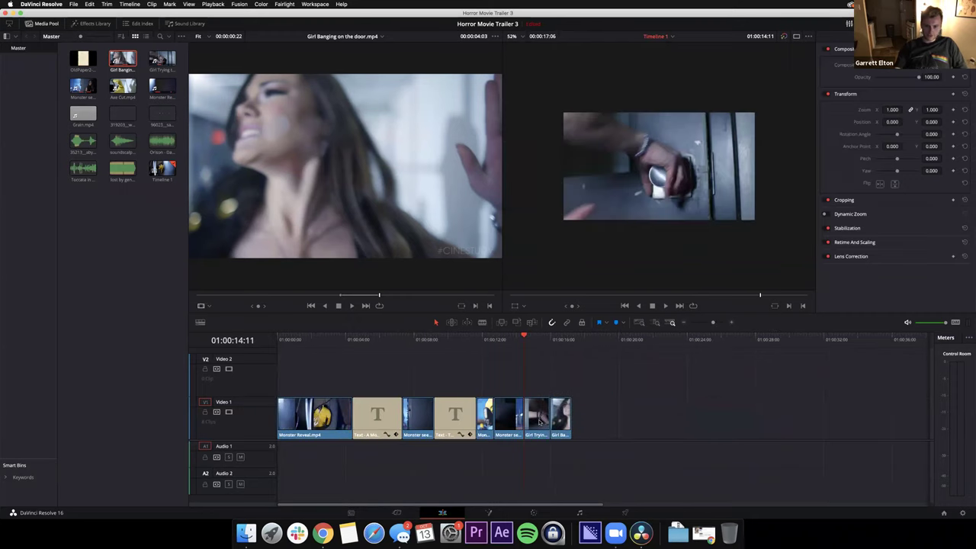
click(510, 339)
key(space)
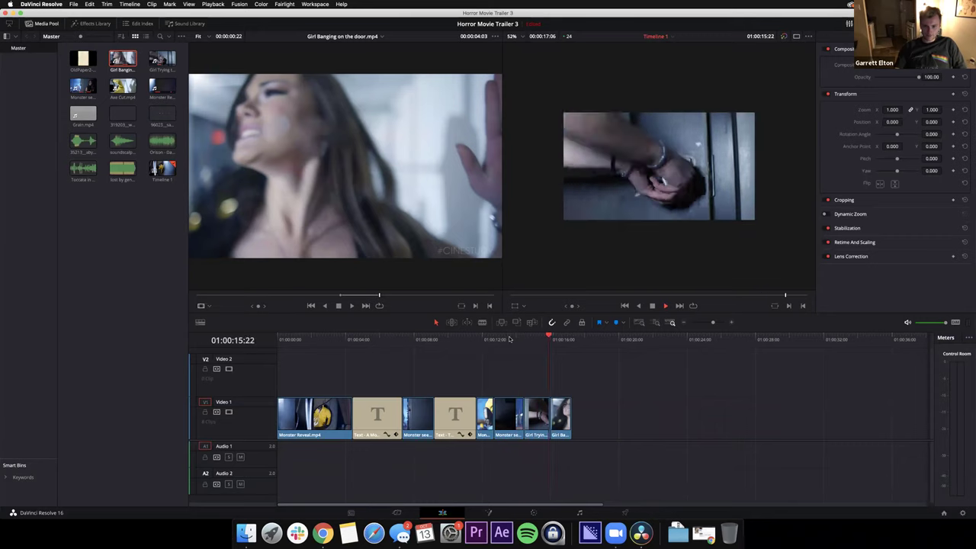
scroll(594, 404, down, 2)
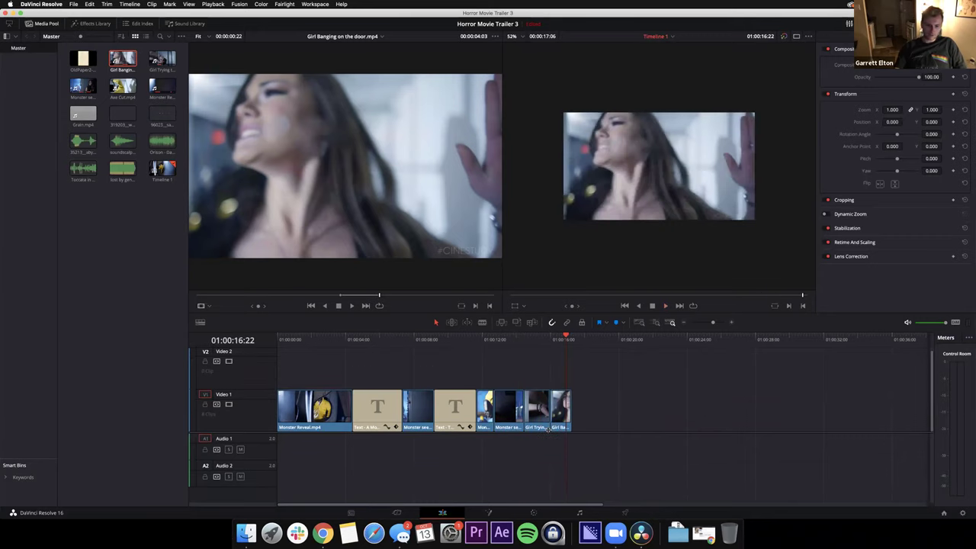
- Move the two girl clips later to reopen a gap and duplicate the Chase of lifetime title into it at 01:00:14:11
drag(610, 415, 633, 410)
click(454, 411)
click(463, 391)
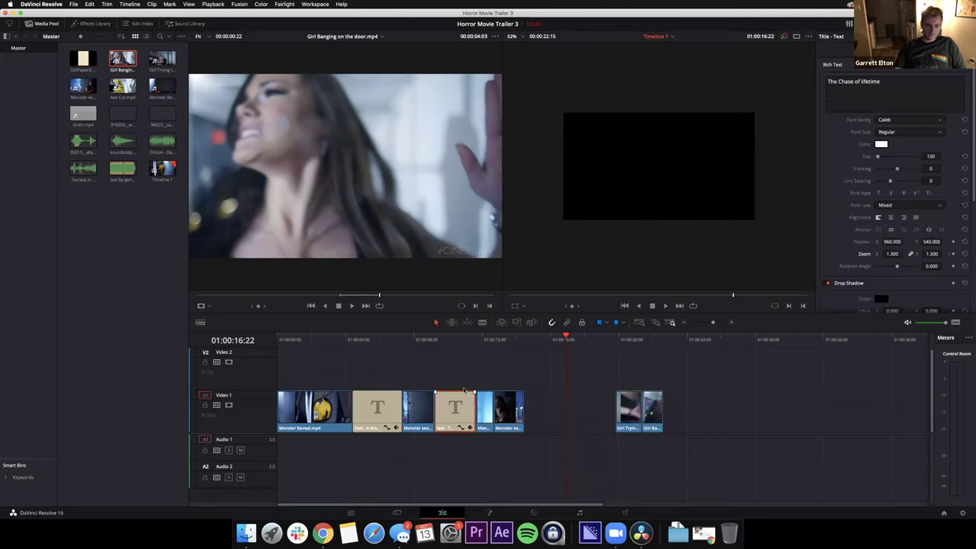
click(455, 348)
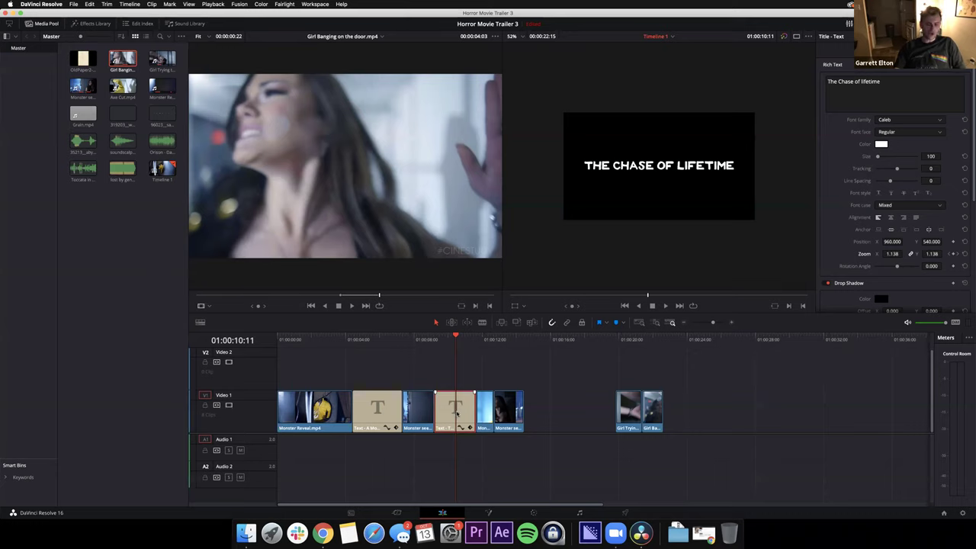
drag(463, 425, 589, 412)
- Preview the duplicated title and replace its text with "Will she survive?"
mouse_move(514, 342)
mouse_down()
mouse_move(493, 355)
mouse_move(521, 340)
mouse_up()
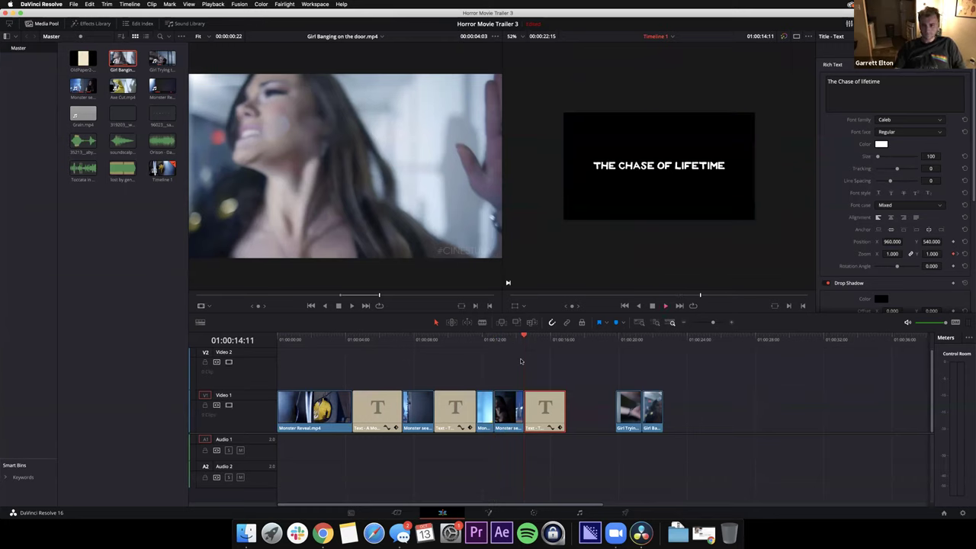
key(space)
drag(554, 341, 540, 340)
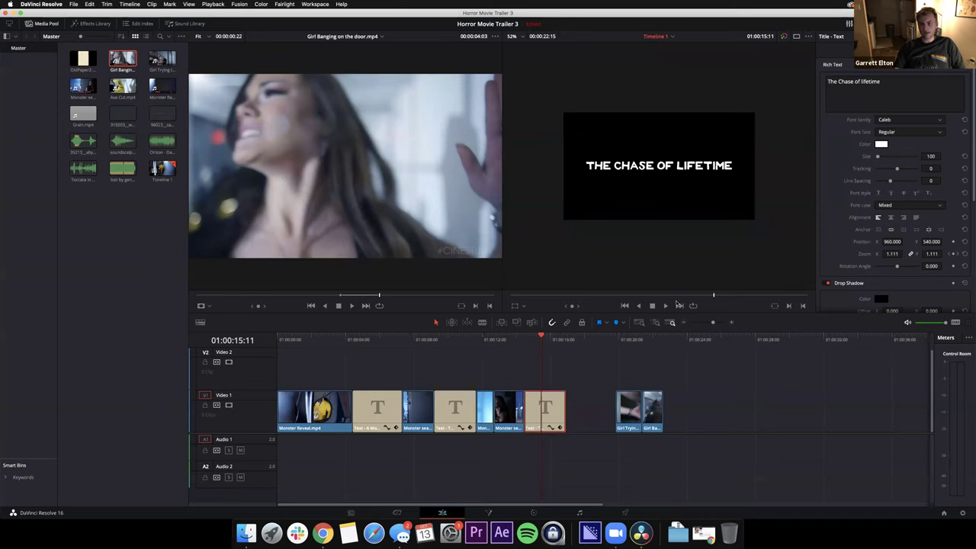
click(908, 80)
key(super+a)
key(BackSpace)
text(Will)
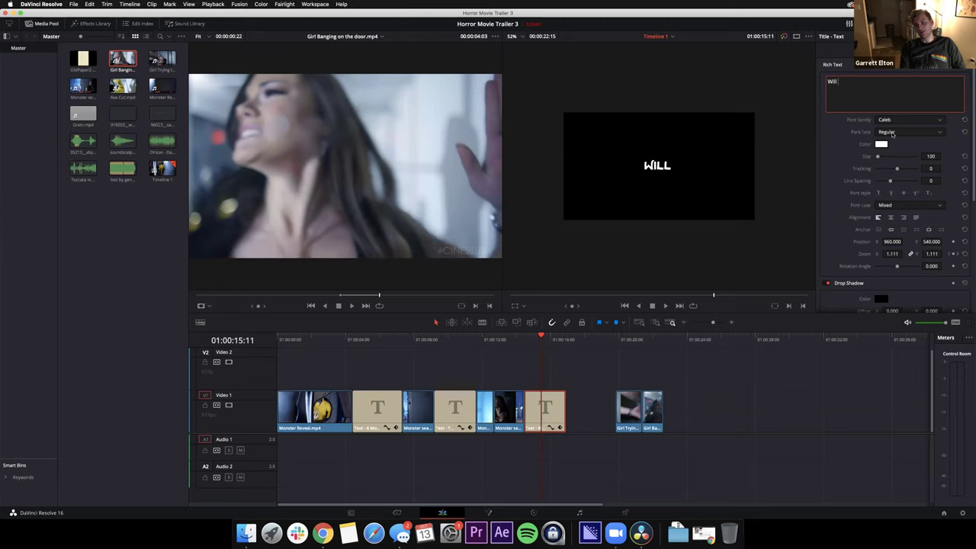
text( sh)
text(s)
key(BackSpace)
text(e survie)
key(BackSpace)
text(ve?)
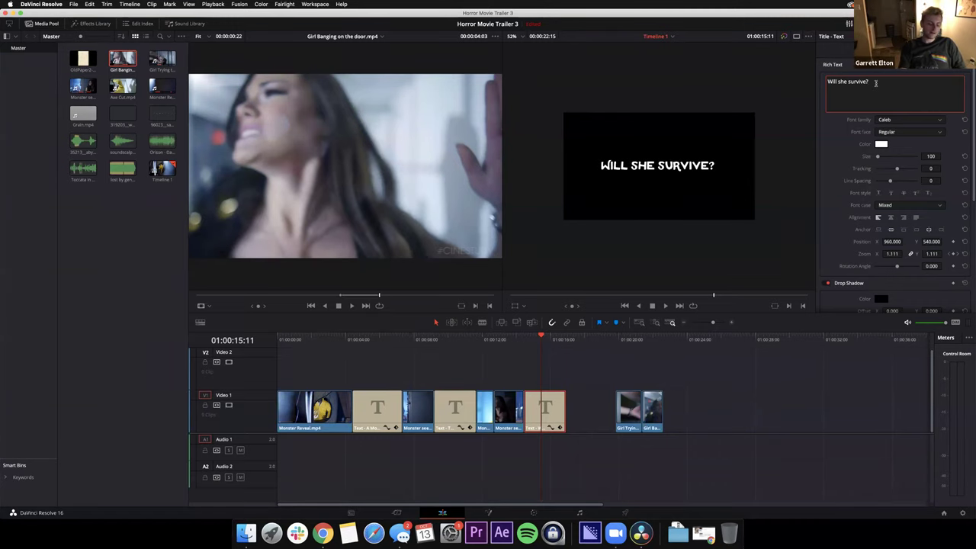
text( kjashfk)
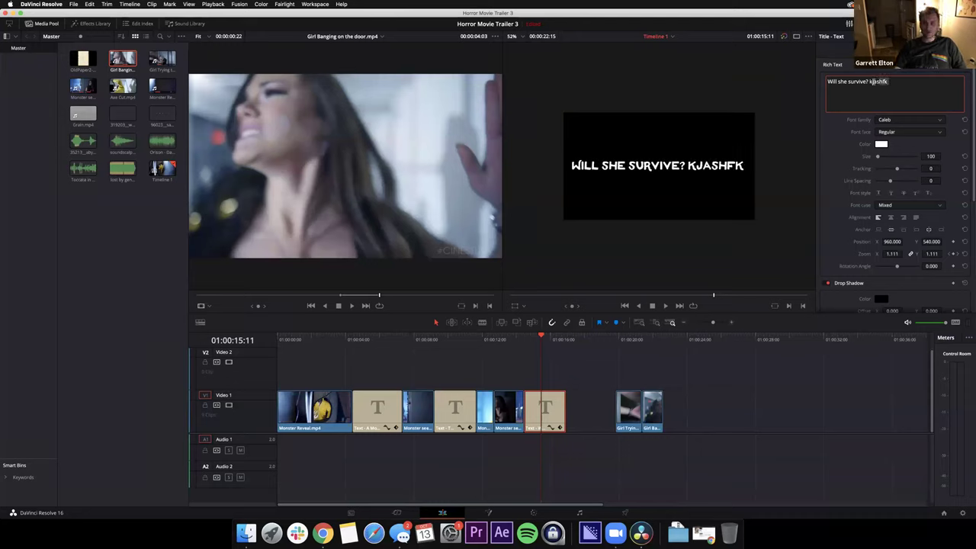
key(BackSpace)
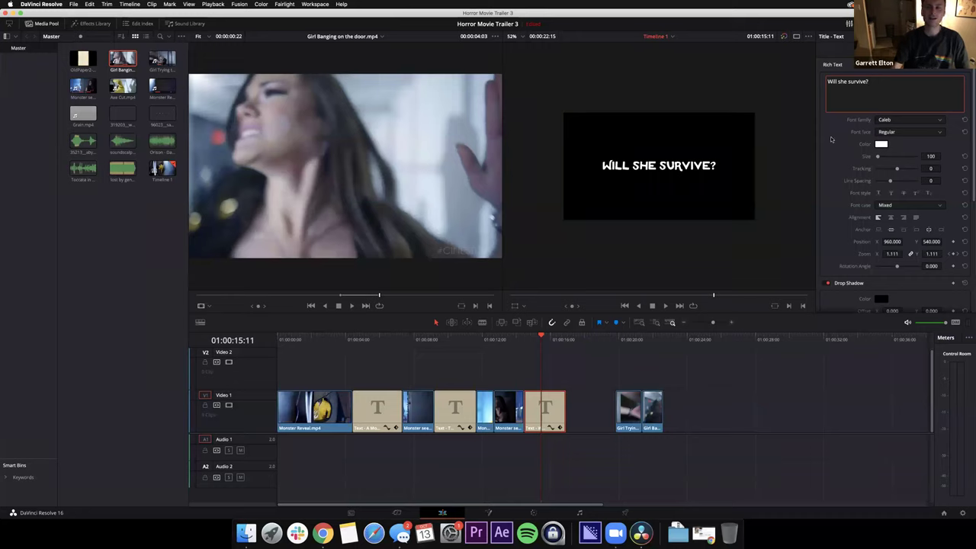
- Move the Girl Trying and Girl Banging clips together directly after the Will she survive title and preview to the end
click(584, 385)
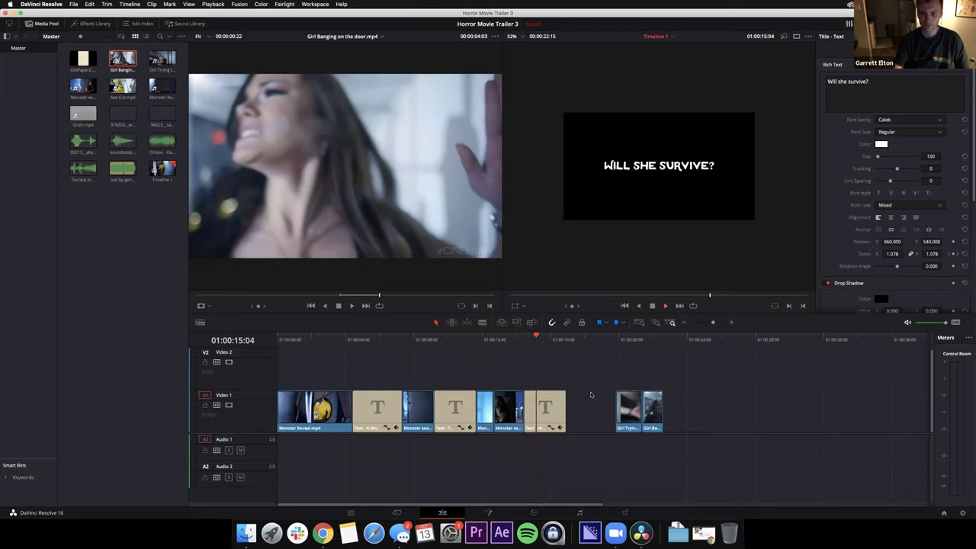
drag(671, 427, 602, 384)
drag(634, 418, 588, 420)
drag(553, 341, 562, 343)
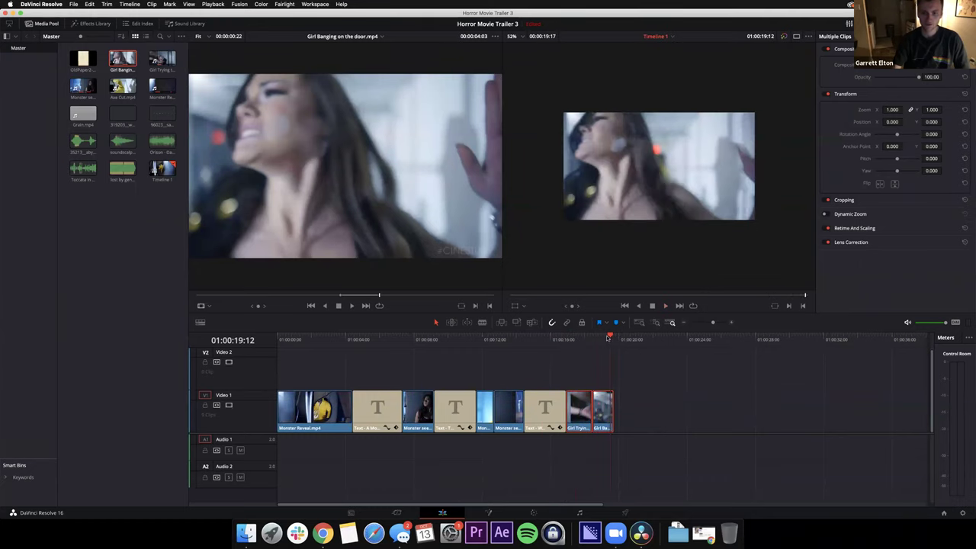
click(644, 393)
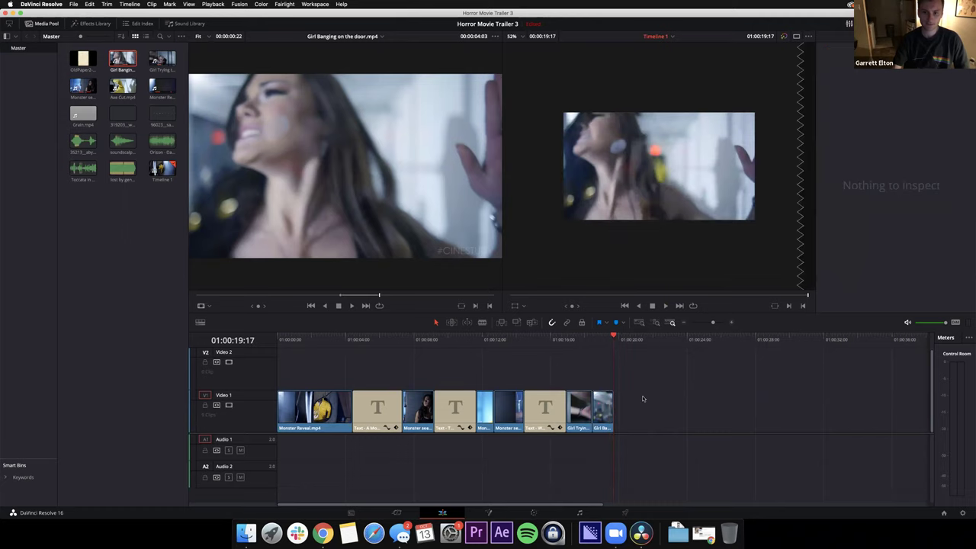
- Duplicate the "Will she survive?" title at 01:00:19:17 after the Girl Banging clip and replace its text with "Coming soon..."
click(545, 413)
key(ctrl+v)
key(space)
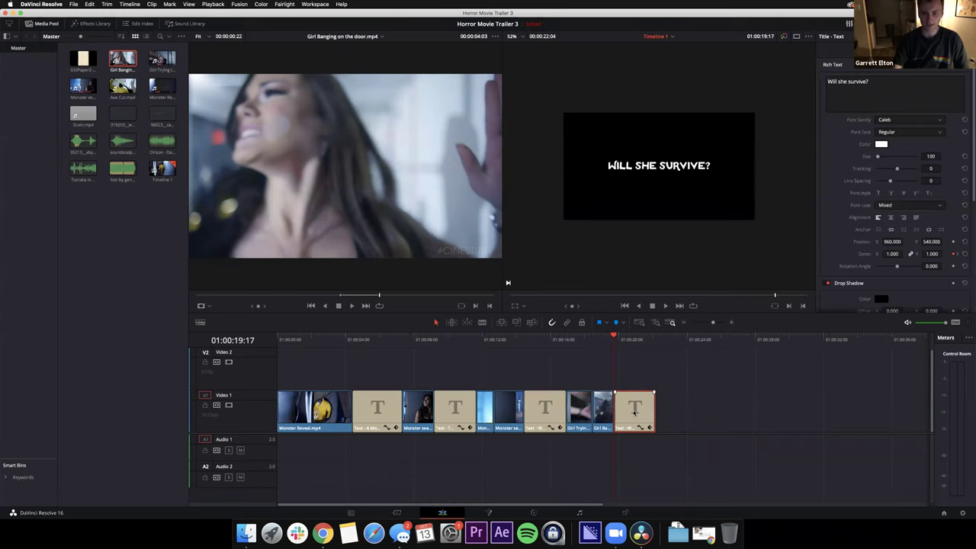
click(654, 167)
key(ctrl+a)
text(Coming soon...)
click(692, 387)
- Preview the transition from the Girl Banging clip into the Coming soon title
drag(614, 343, 592, 344)
key(space)
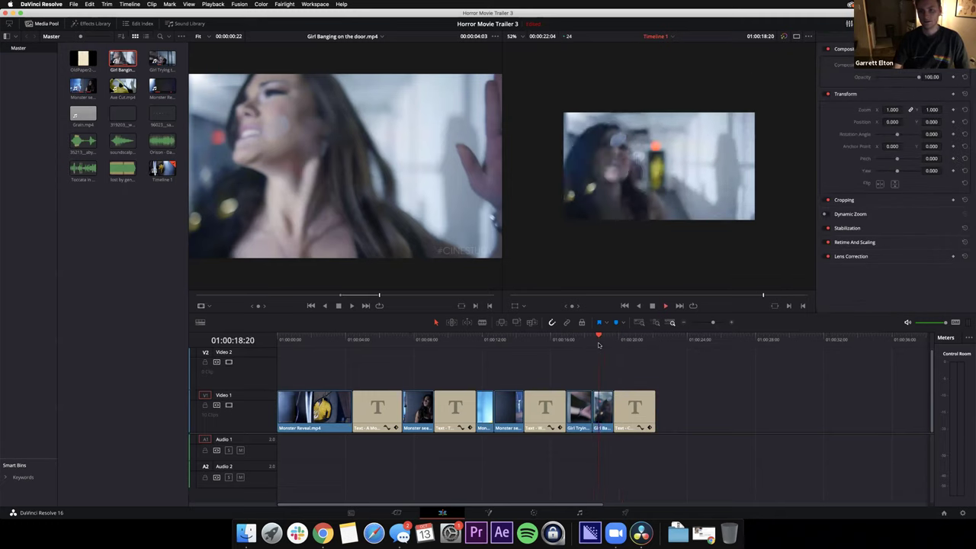
key(space)
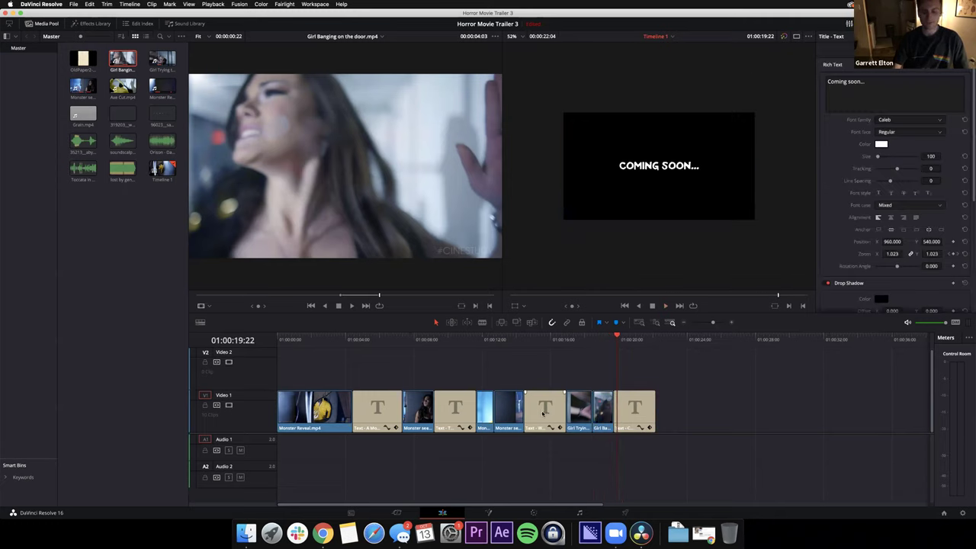
mouse_move(616, 335)
mouse_down()
mouse_move(606, 337)
mouse_move(634, 340)
mouse_up()
key(space)
key(space)
- Open Axe Cut.mp4 in the source viewer, mark the axe swing section, and place it directly after the Coming soon title
click(119, 85)
double_click(118, 85)
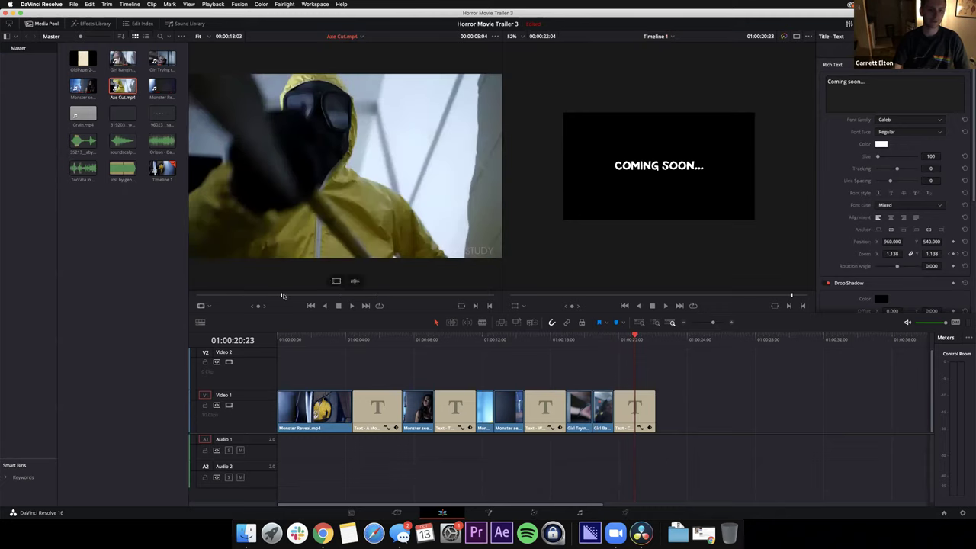
drag(257, 299, 670, 411)
key(o)
click(658, 340)
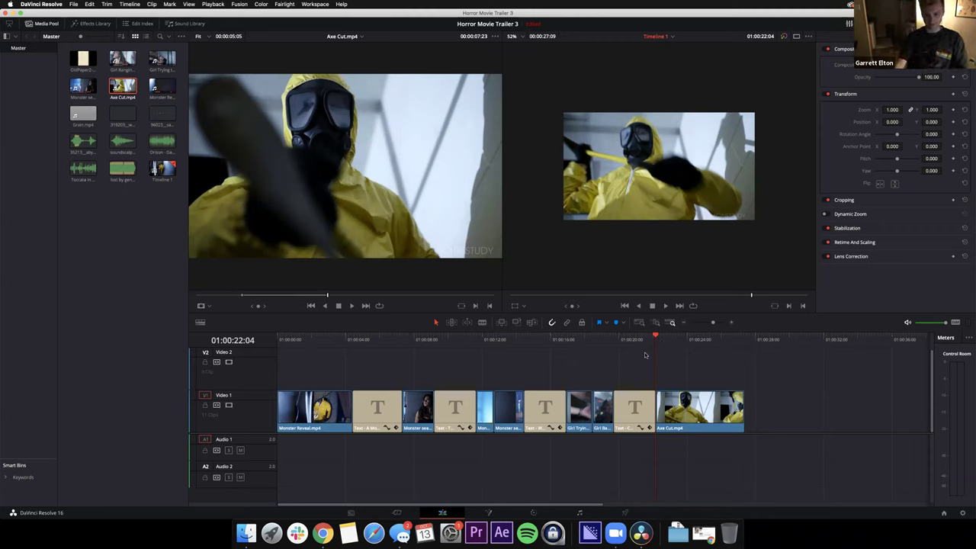
- Ripple-trim the start of the Axe Cut clip to the frame at 01:00:23:15, keeping it directly after the title
drag(657, 335, 680, 336)
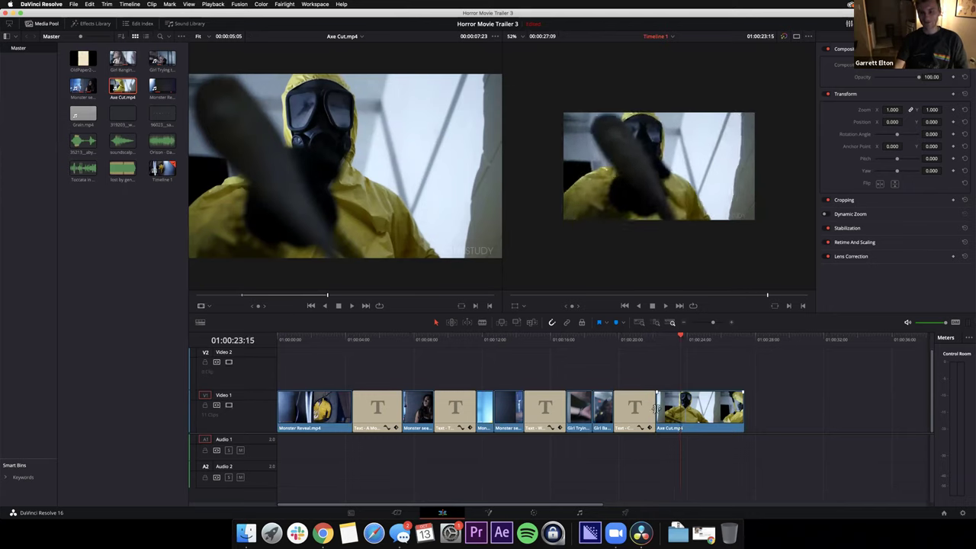
click(663, 412)
click(679, 414)
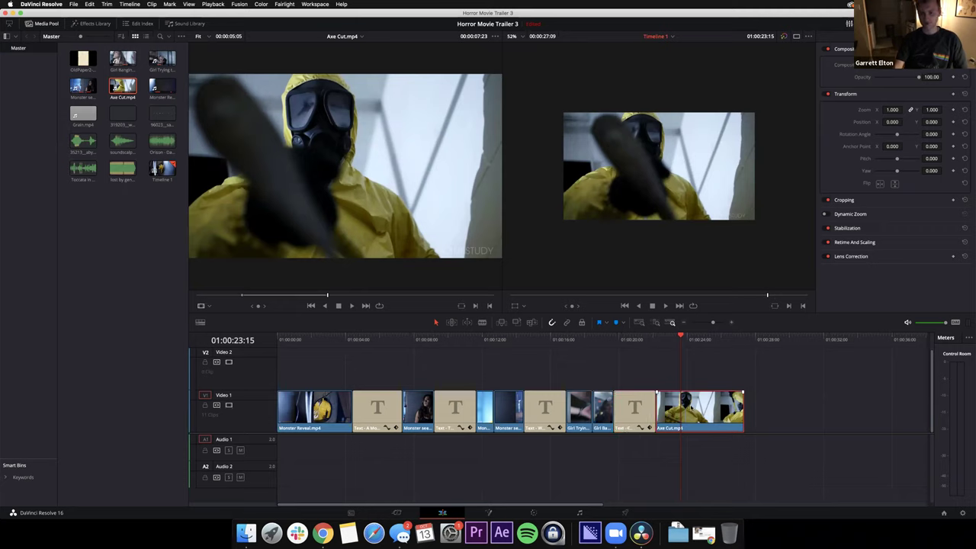
mouse_move(658, 410)
mouse_down()
mouse_move(691, 409)
mouse_move(664, 409)
mouse_up()
click(654, 343)
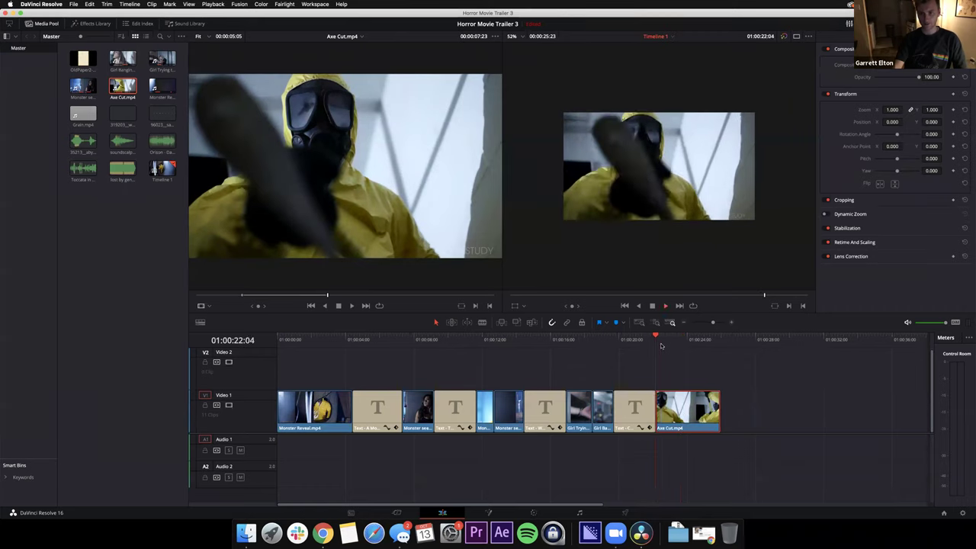
- Split the Axe Cut clip before the next swing, delete the first part, close the gap, and preview the remainder
drag(681, 342, 677, 344)
key(b)
click(680, 408)
key(a)
key(BackSpace)
click(669, 410)
key(BackSpace)
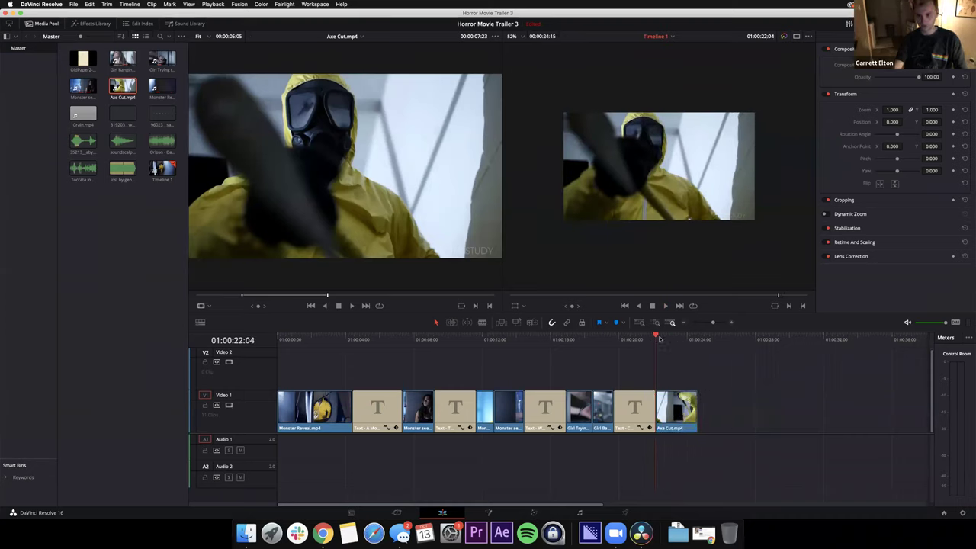
key(space)
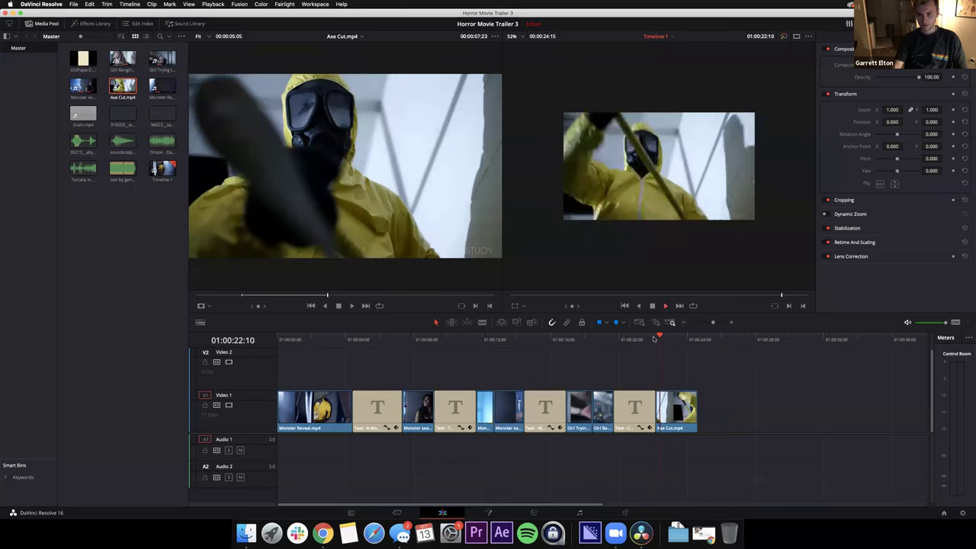
- Trim the end of the Axe Cut clip to 01:00:23:06 and preview the shortened shot
drag(698, 413, 674, 412)
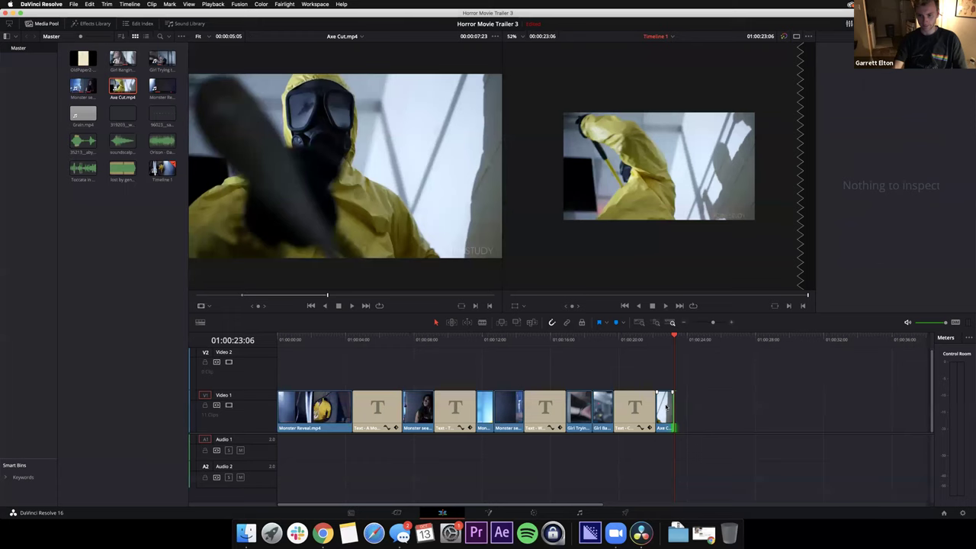
click(663, 340)
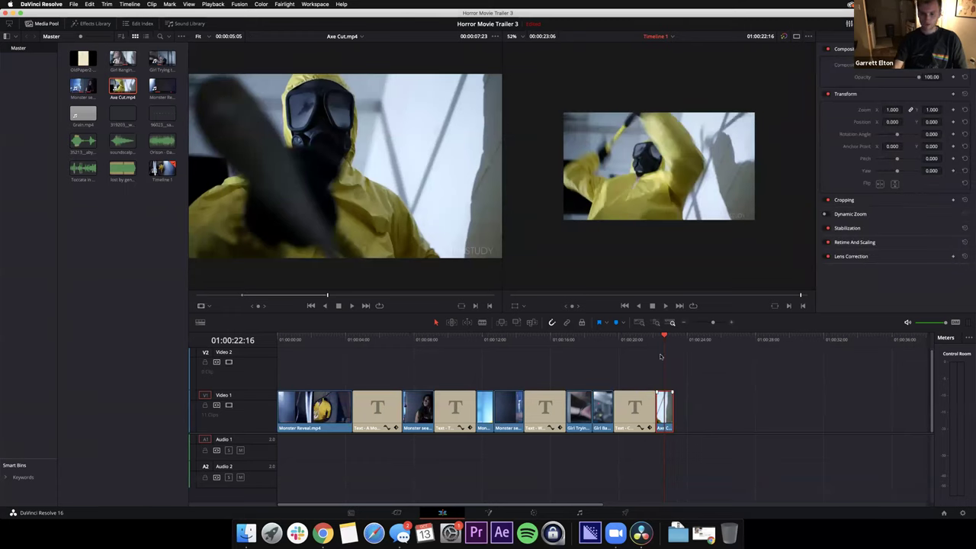
click(656, 339)
key(space)
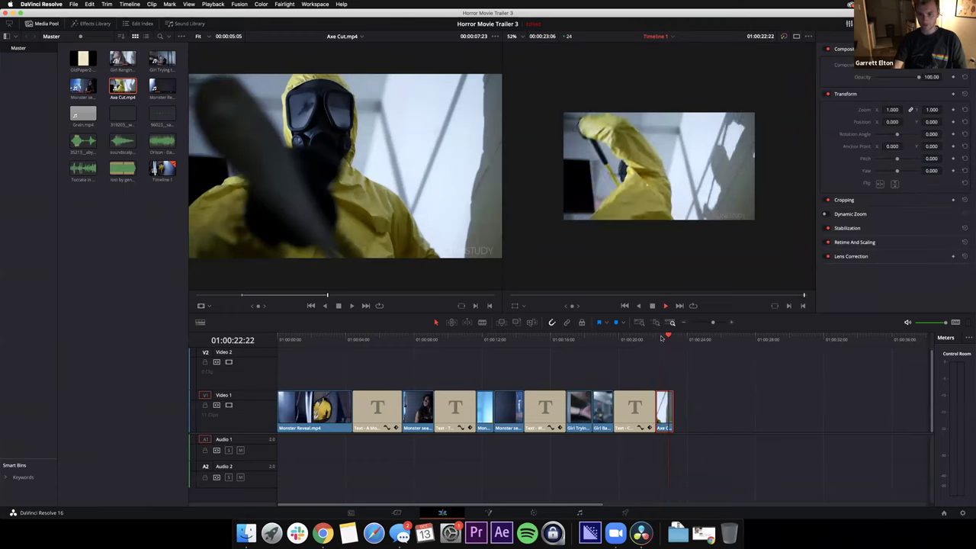
click(647, 347)
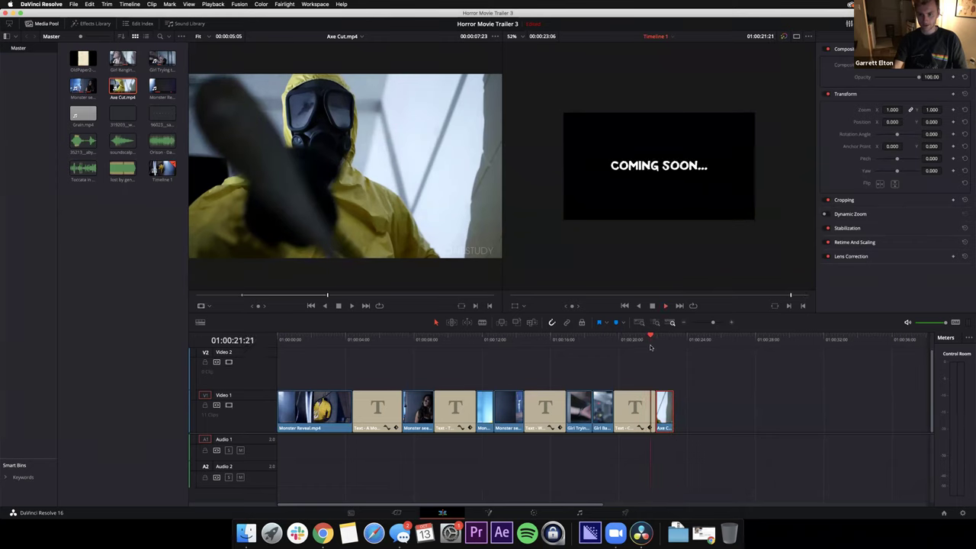
click(655, 343)
key(space)
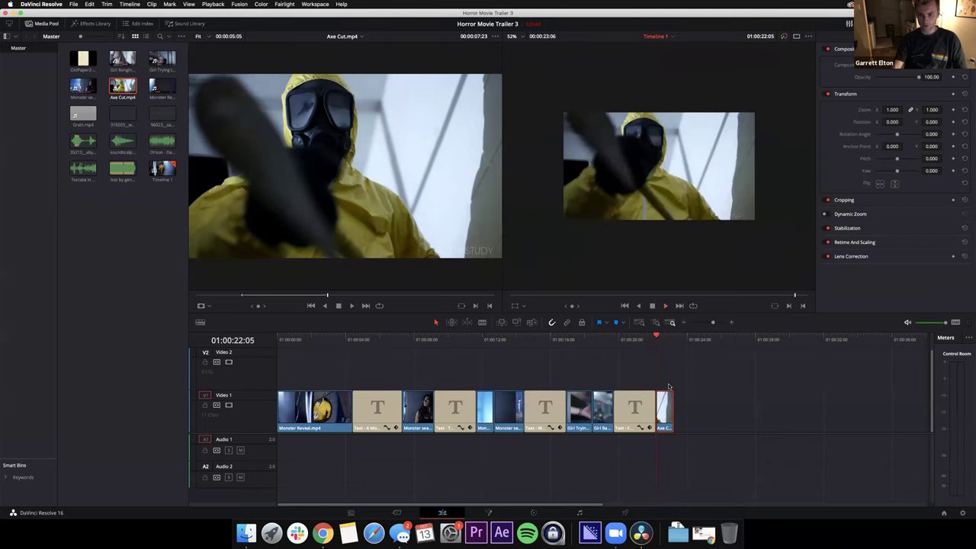
key(space)
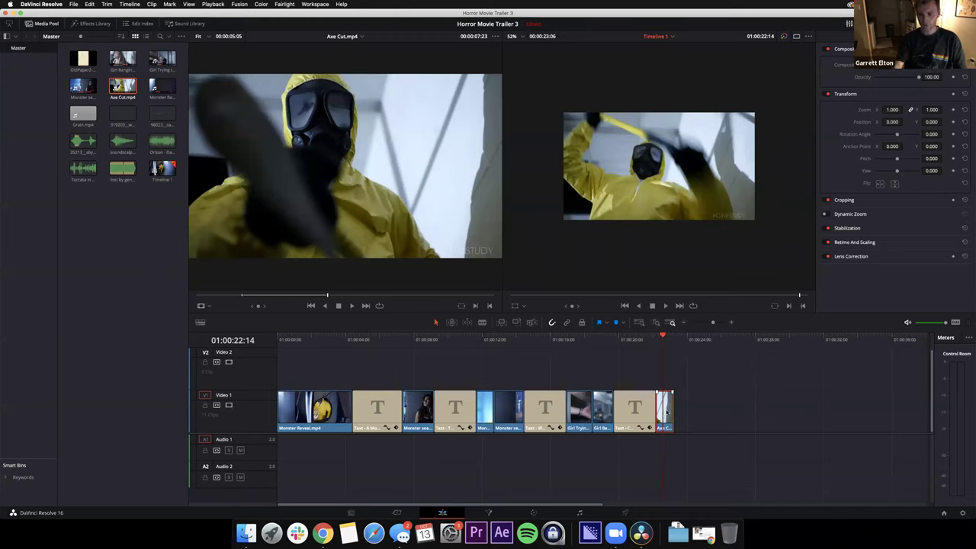
- Reverse the speed of the Axe Cut clip and preview it from the Coming soon title
right_click(667, 413)
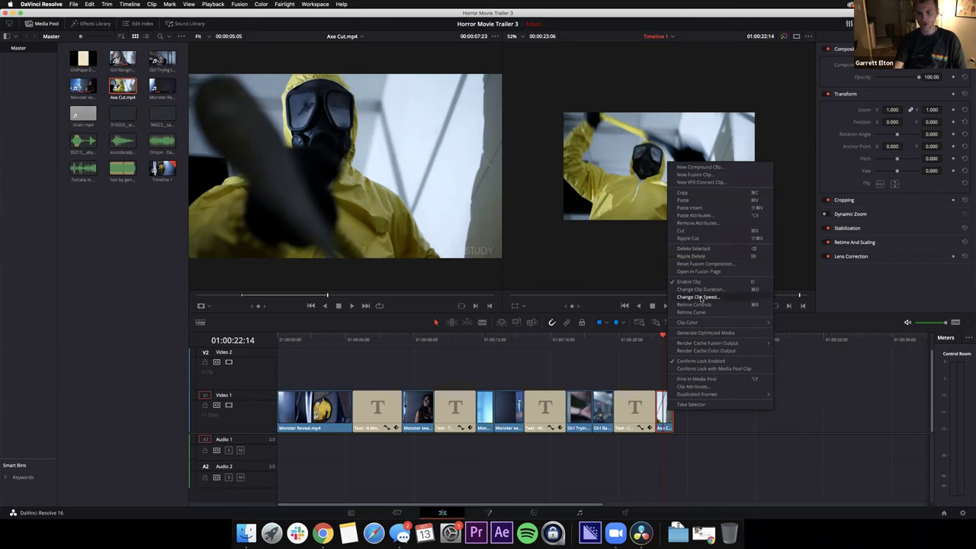
click(698, 297)
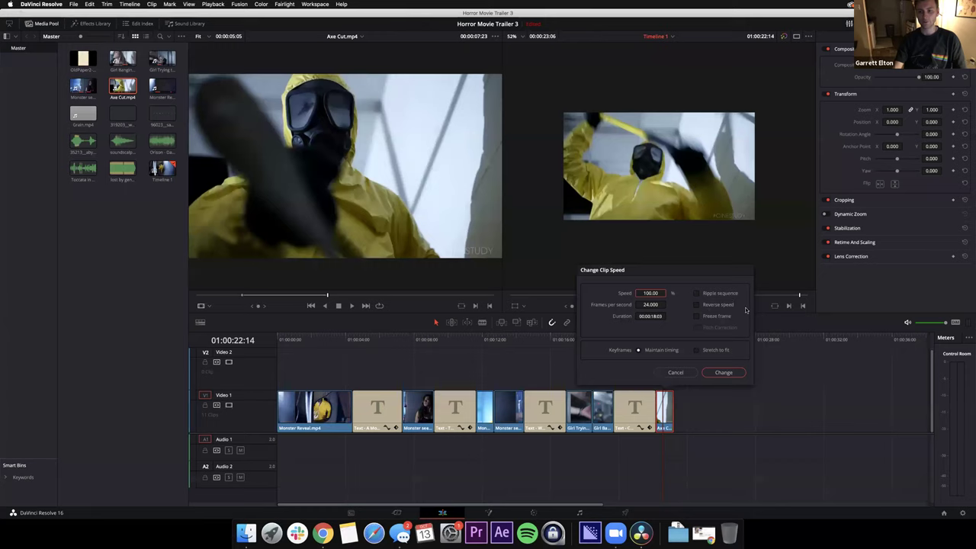
click(696, 305)
click(724, 373)
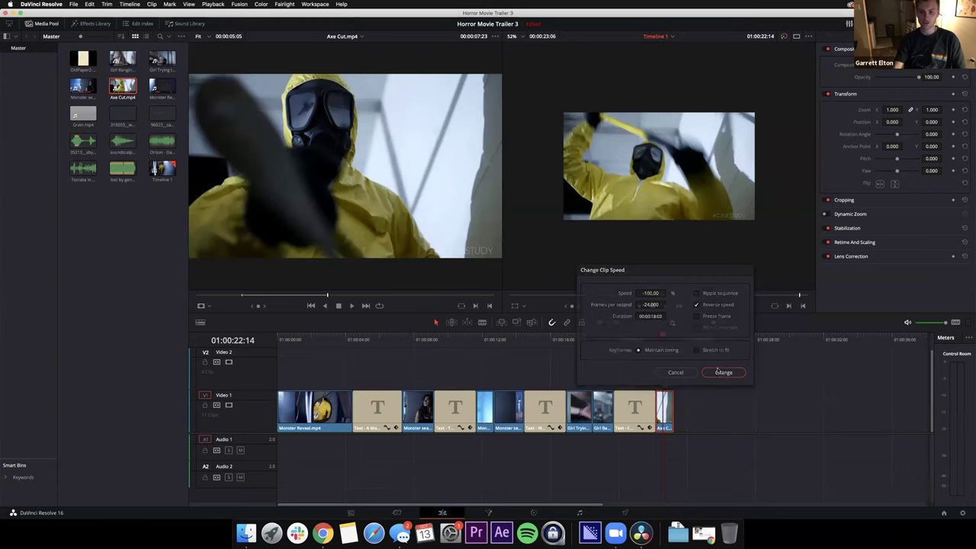
key(j)
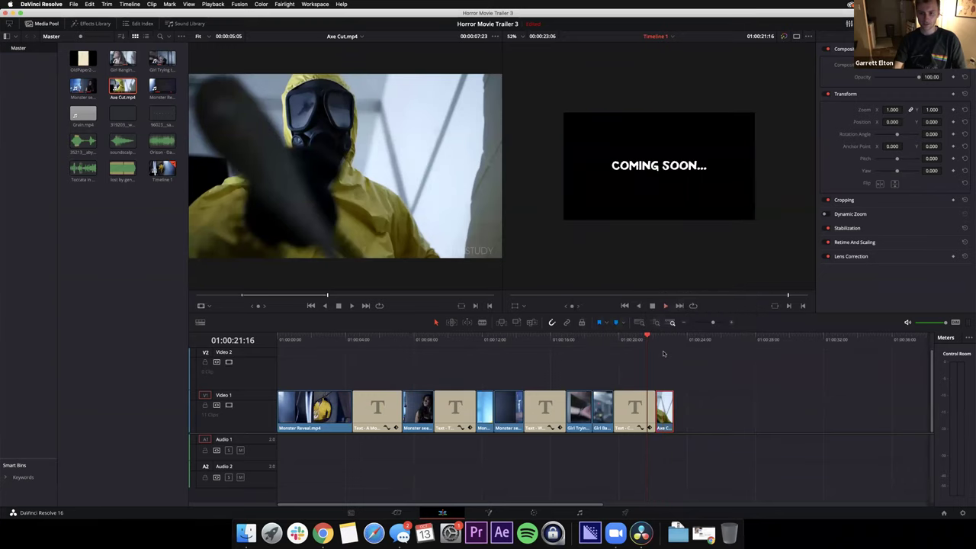
key(space)
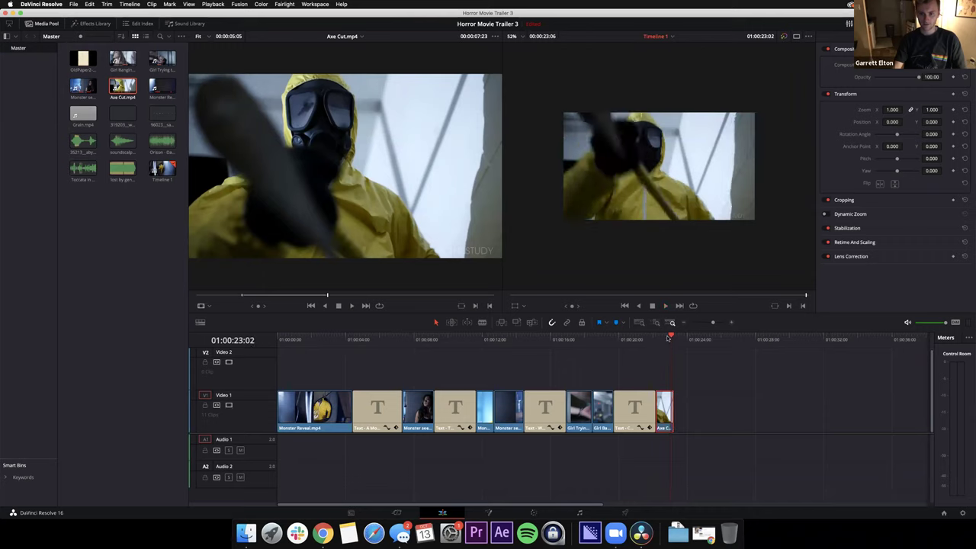
key(space)
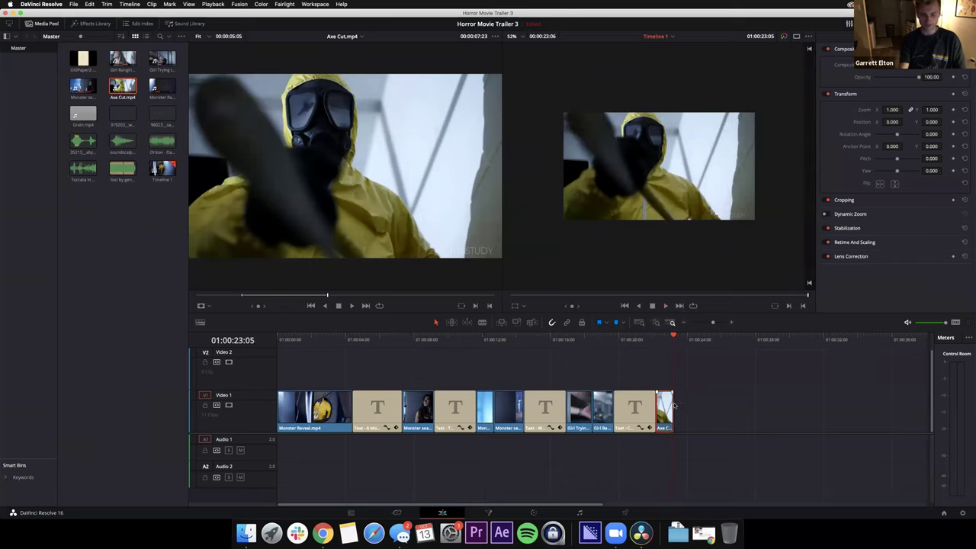
- Trim the end of the reversed Axe Cut clip to 01:00:23:00 and preview the ending
key(super+equal)
key(super+equal)
drag(584, 343, 566, 349)
key(space)
key(space)
click(606, 410)
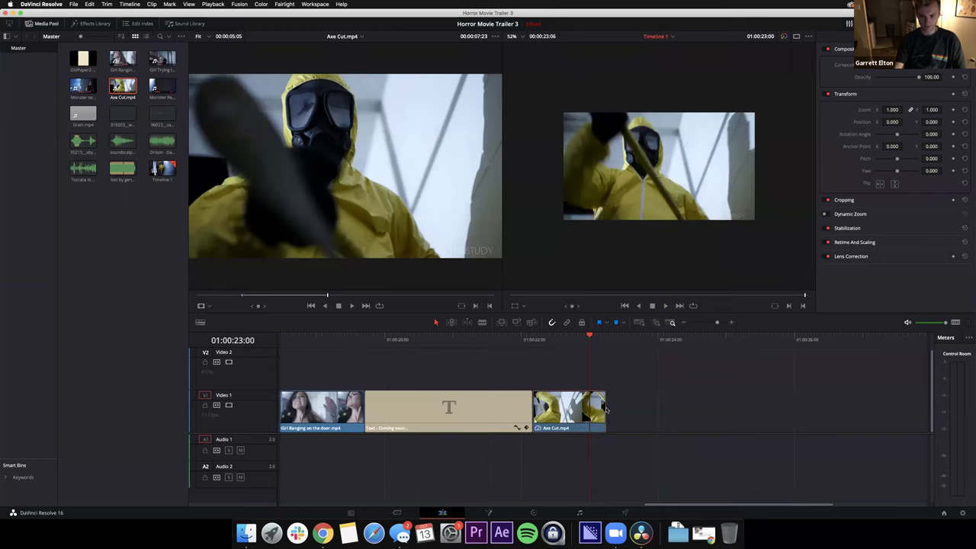
drag(603, 407, 587, 414)
click(496, 358)
key(space)
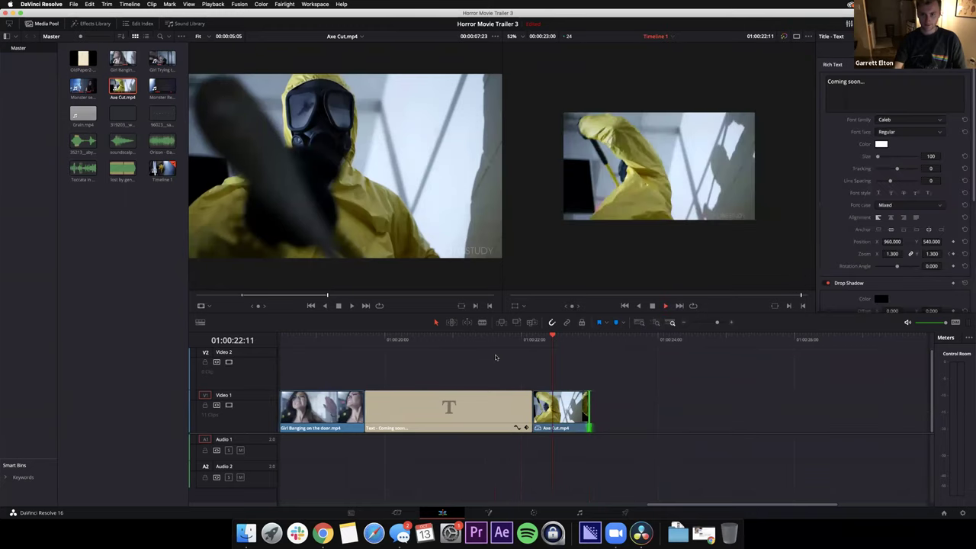
click(568, 347)
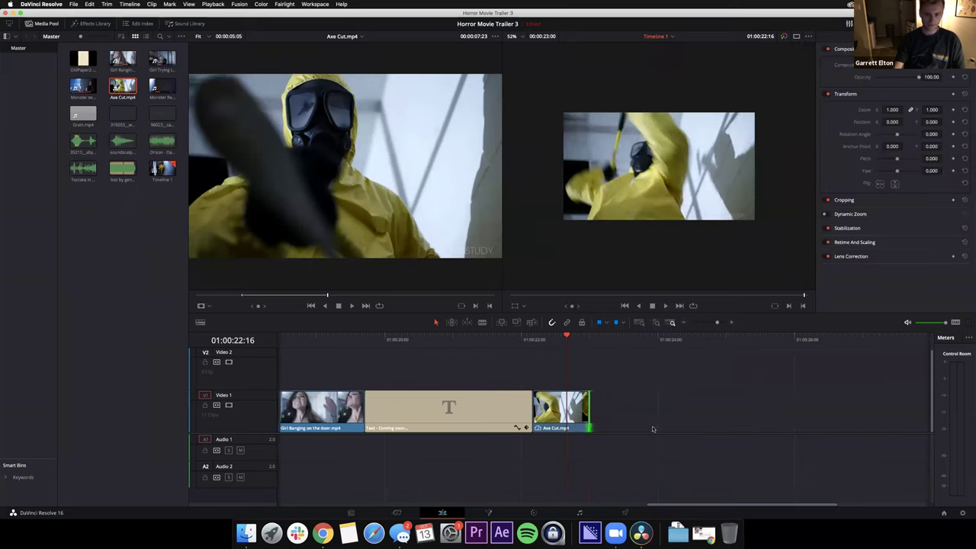
key(super+minus)
key(super+minus)
key(super+minus)
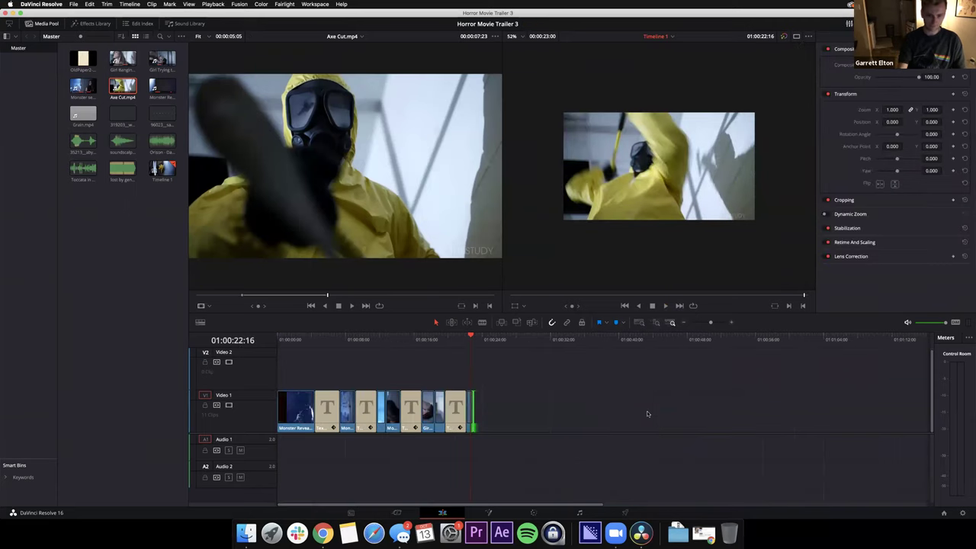
drag(471, 336, 465, 365)
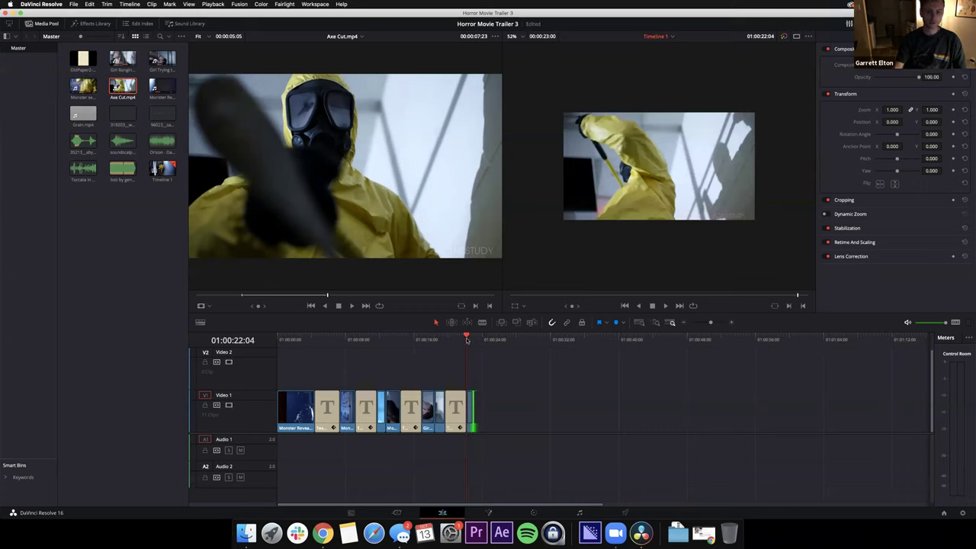
click(486, 393)
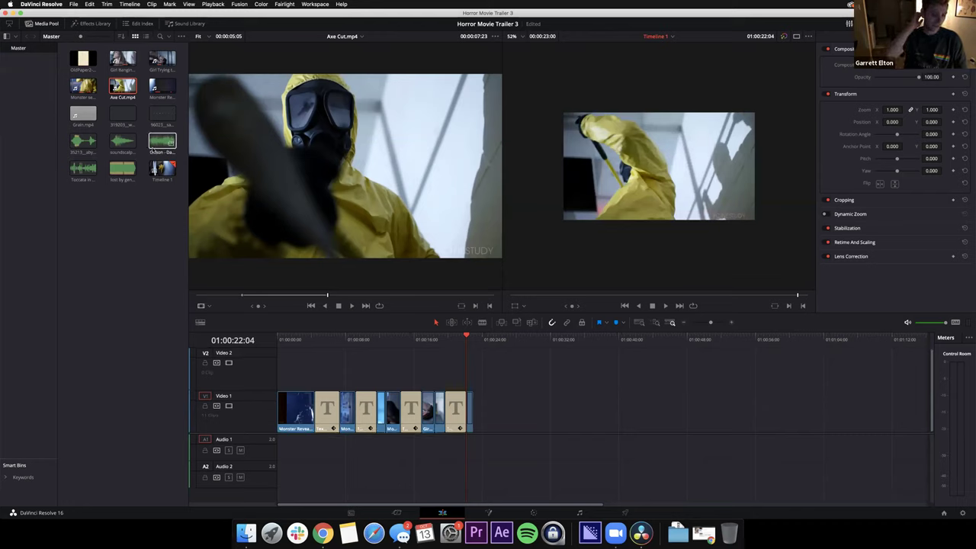
click(125, 235)
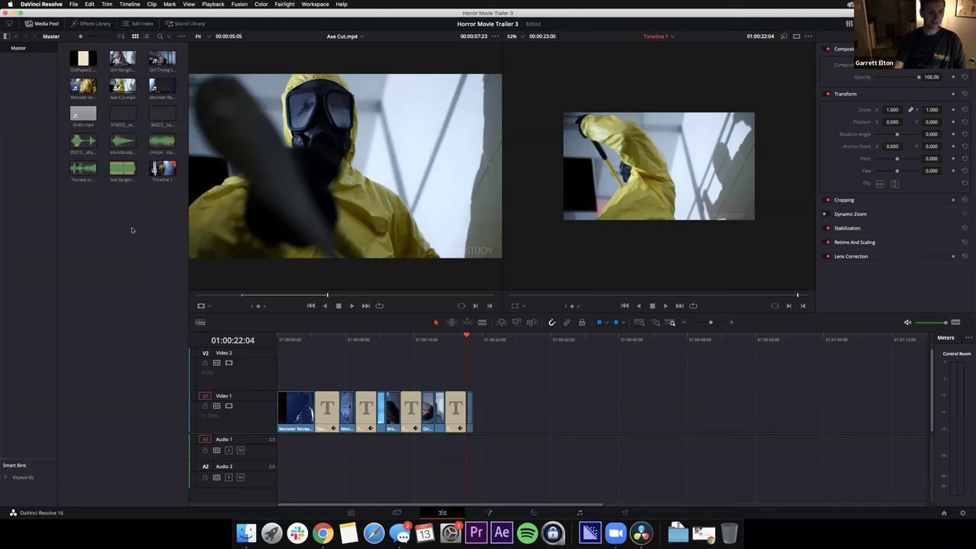
- Place the lost by generation-lost Artlist.mp3 music on Audio 1 at the timeline start and play the trailer from the beginning
click(120, 172)
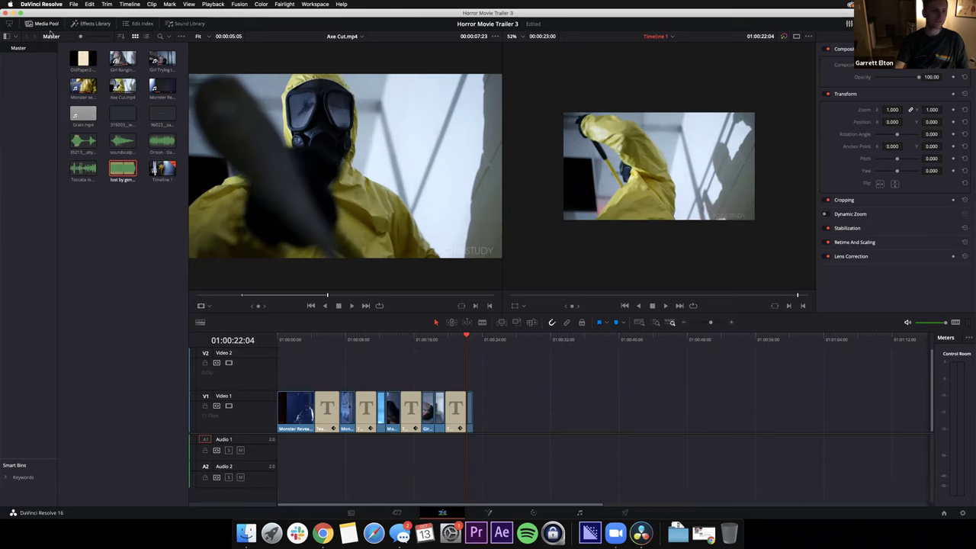
click(43, 24)
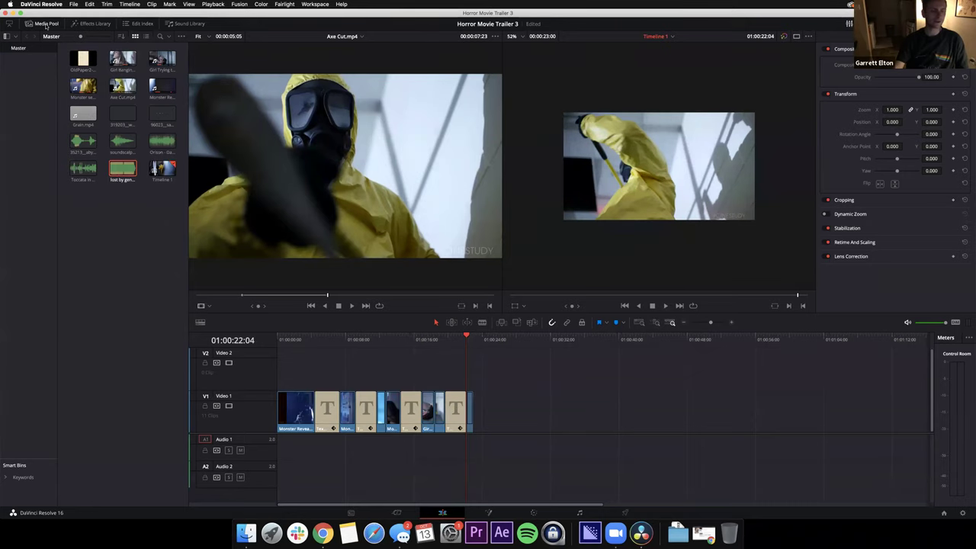
double_click(115, 171)
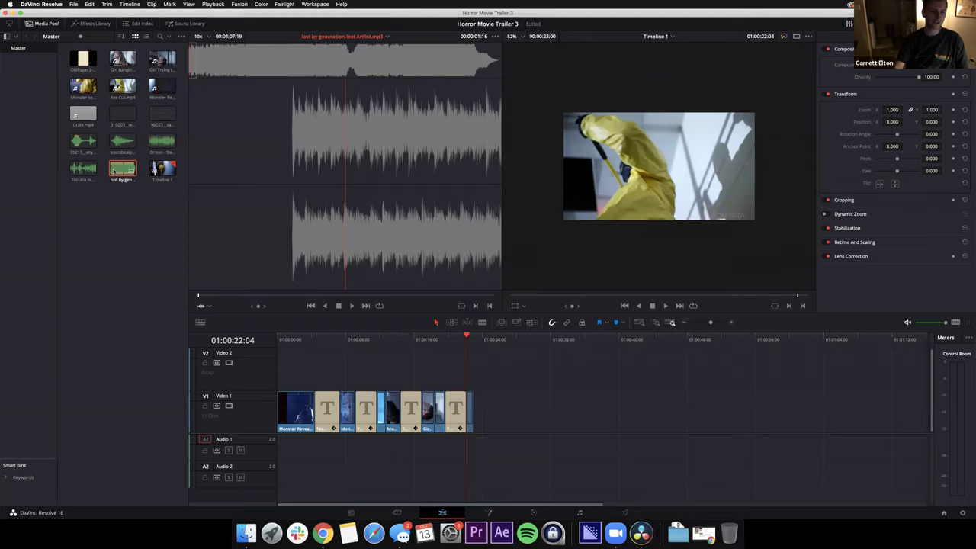
drag(113, 171, 279, 450)
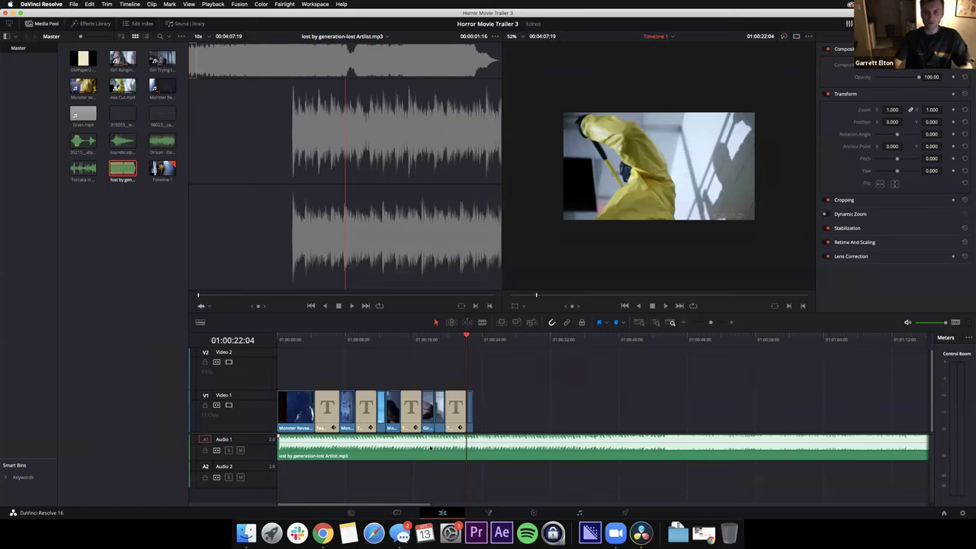
drag(292, 338, 278, 337)
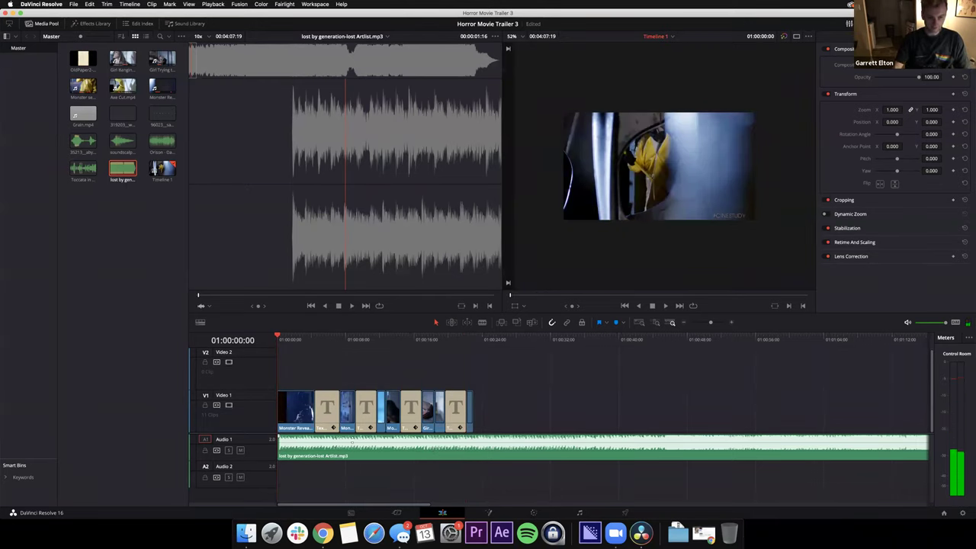
key(space)
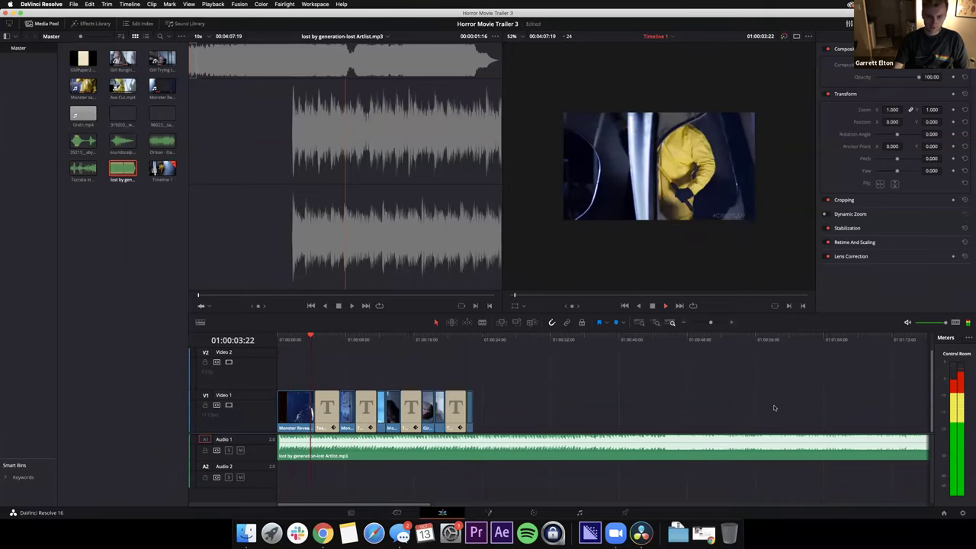
- Play the trailer's opening and examine where the music on Audio 1 starts to sound
key(space)
drag(311, 337, 291, 336)
click(295, 446)
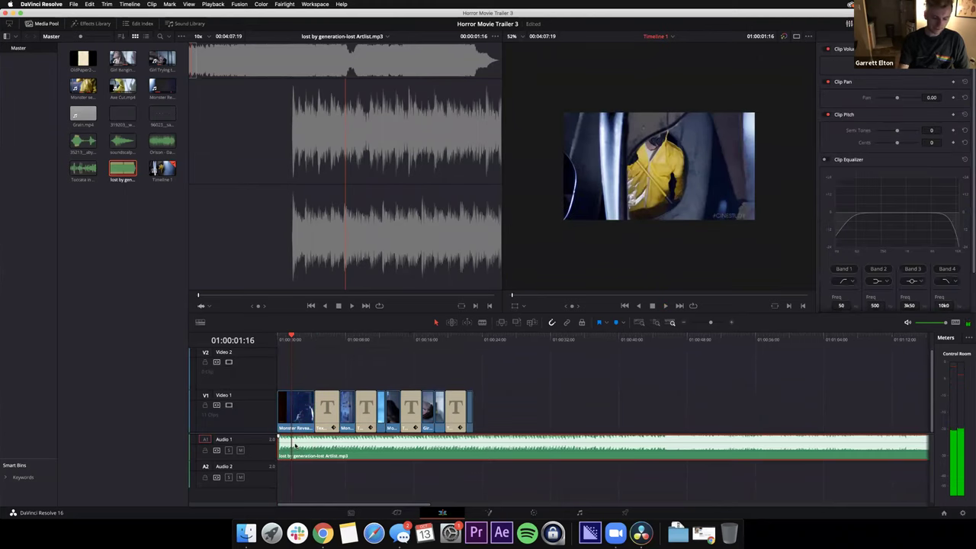
key(super+=)
key(super+=)
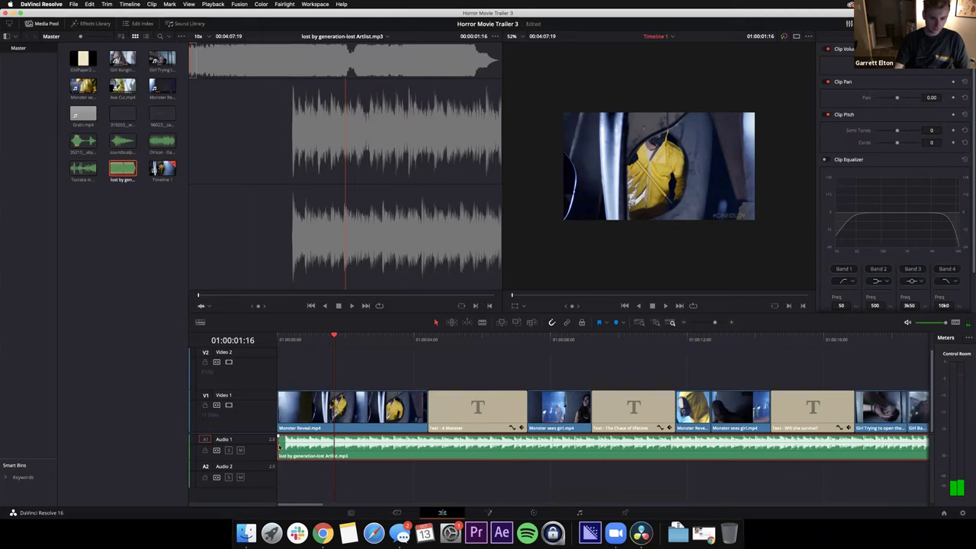
click(279, 337)
key(space)
click(278, 336)
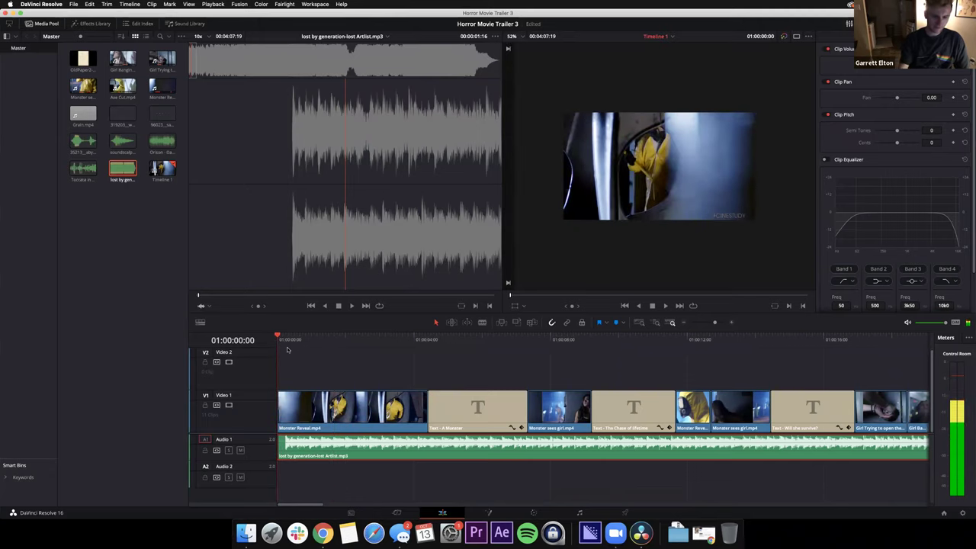
- Trim the silent start of the music on Audio 1 by 5 frames, keeping the clip at the timeline start
key(super+equal)
key(super+equal)
drag(279, 445, 303, 443)
drag(370, 439, 342, 456)
key(super+z)
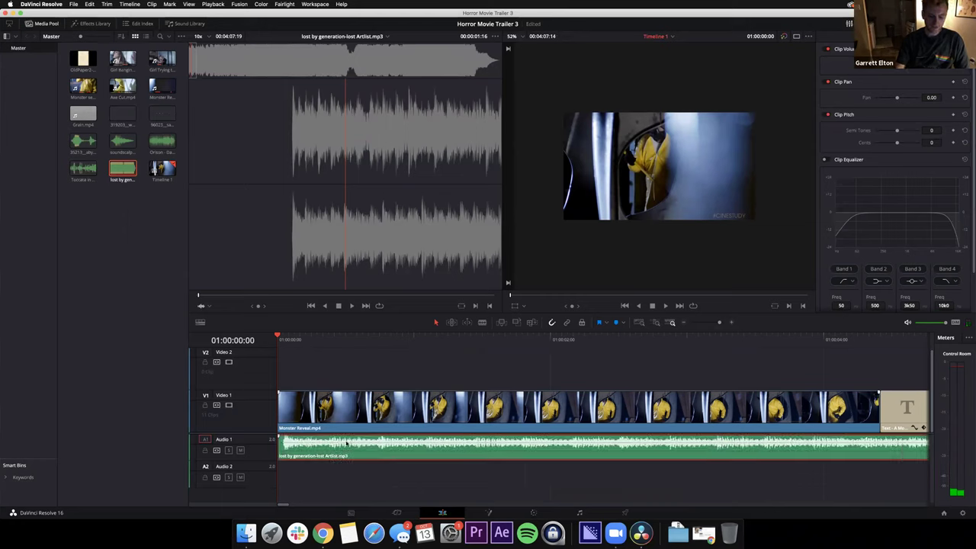
- Increase the height of the Audio 1 track to enlarge the music's waveform
key(super+minus)
key(super+minus)
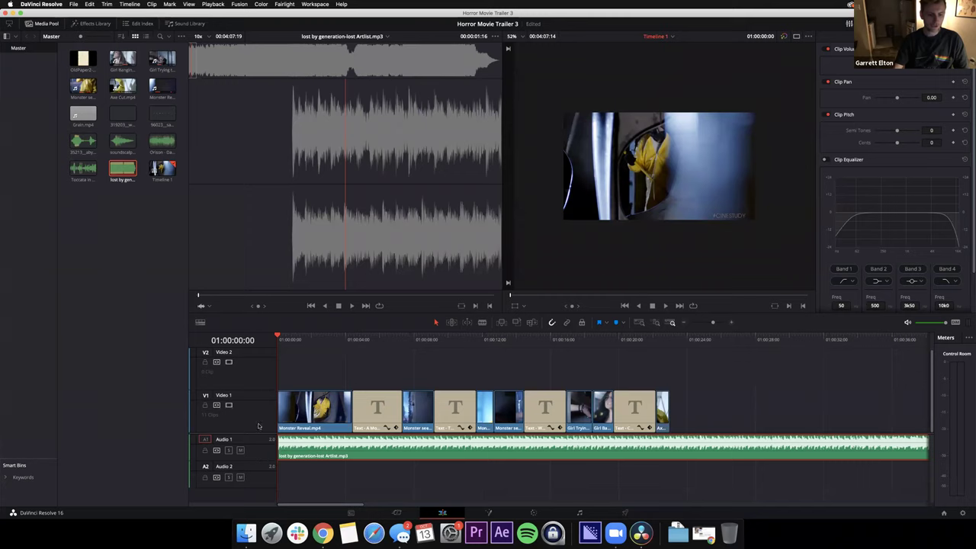
mouse_move(260, 389)
mouse_down()
mouse_move(258, 407)
mouse_move(257, 392)
mouse_up()
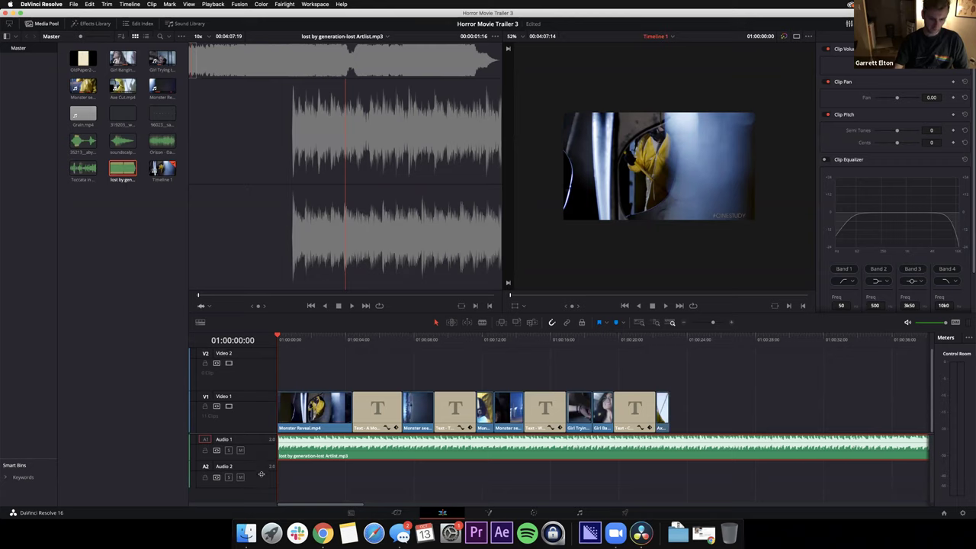
drag(259, 449, 259, 472)
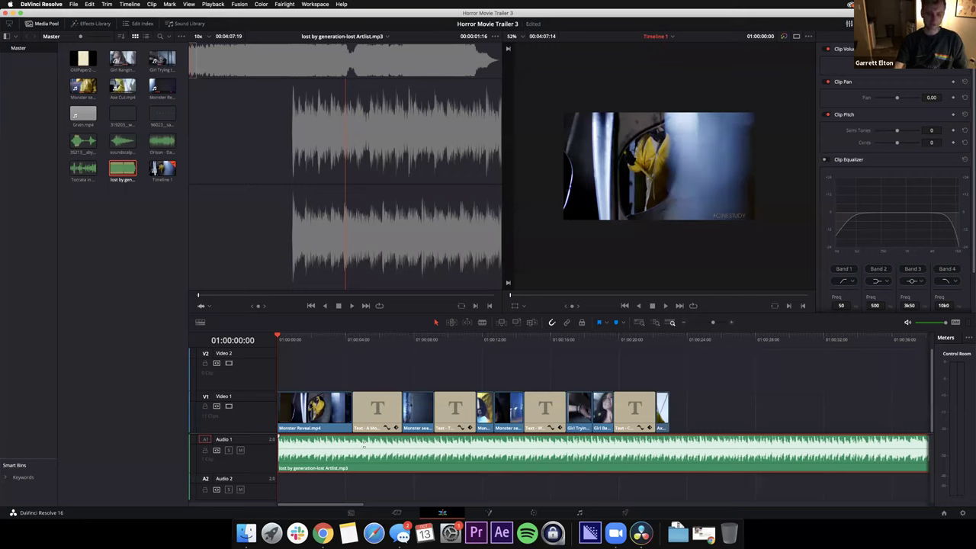
- Lower the overall volume of the music clip on Audio 1 and play the opening to check the level
drag(364, 442, 363, 450)
key(space)
key(space)
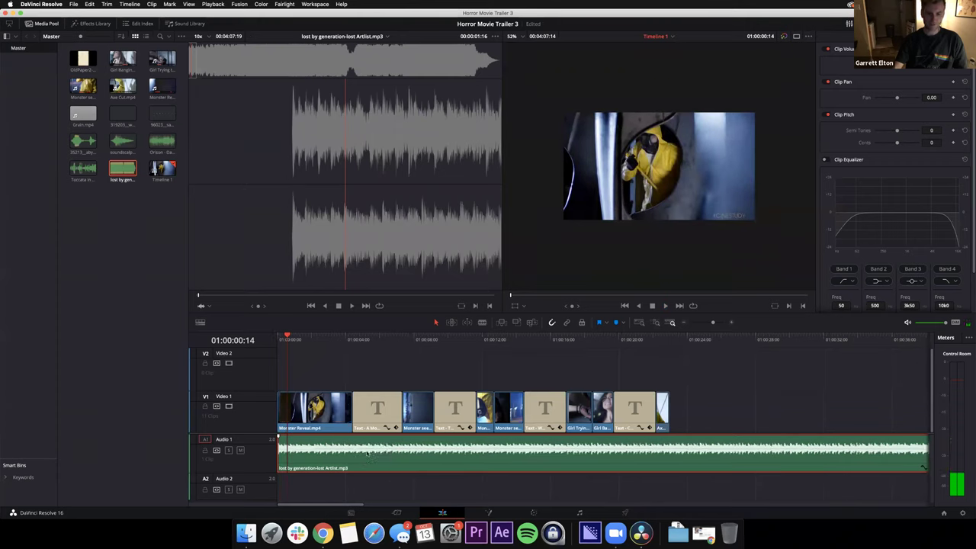
click(706, 395)
click(439, 458)
key(space)
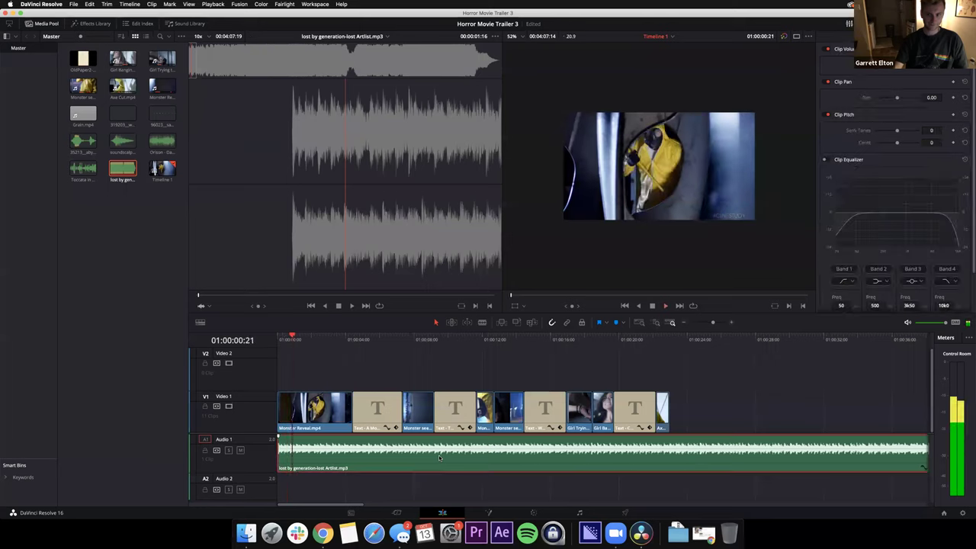
click(297, 338)
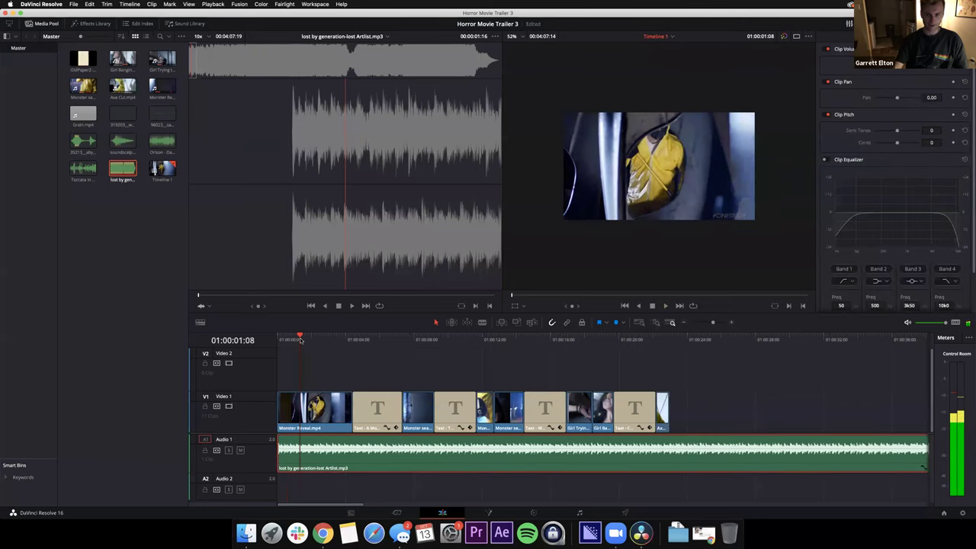
key(space)
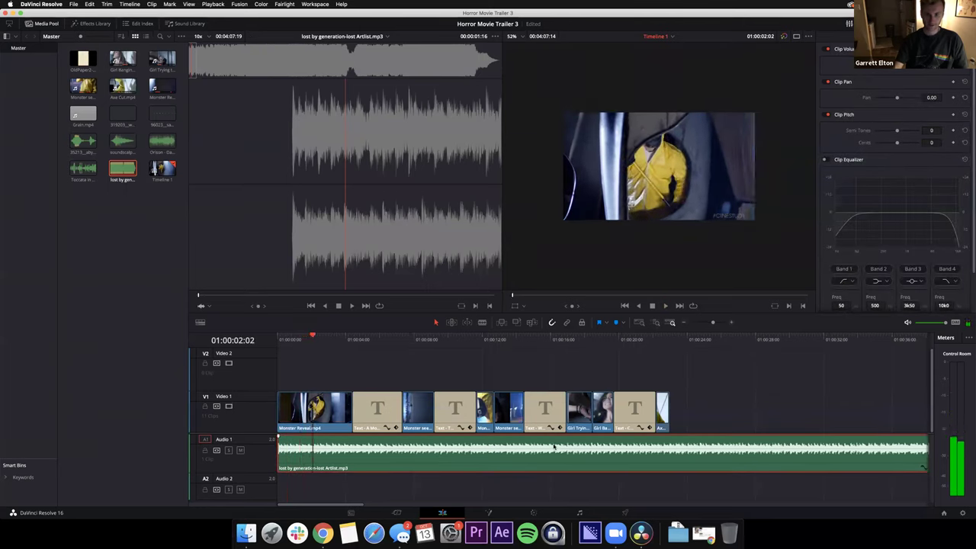
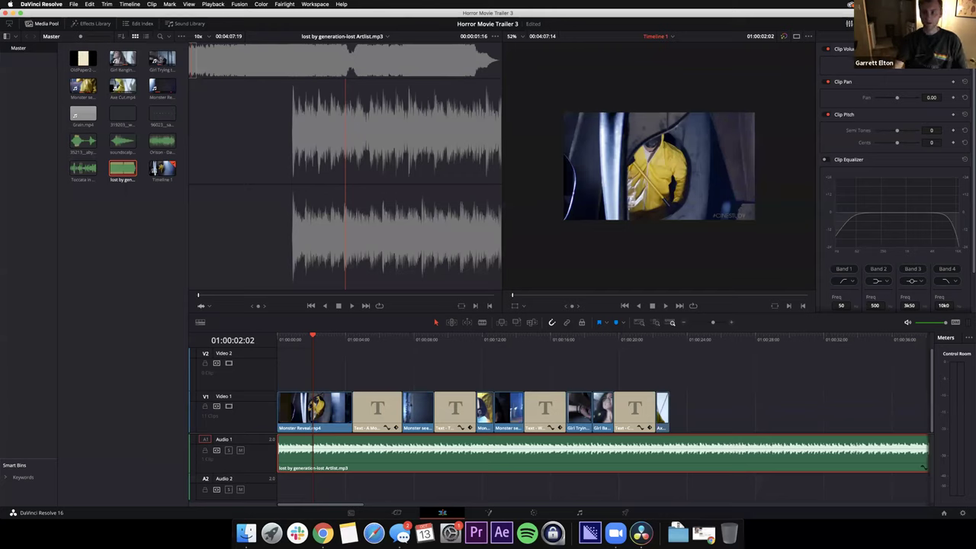
- Keyframe the music's volume to rise from 01:00:02:02 to 01:00:04:09 and fall again by 01:00:05:13
key(space)
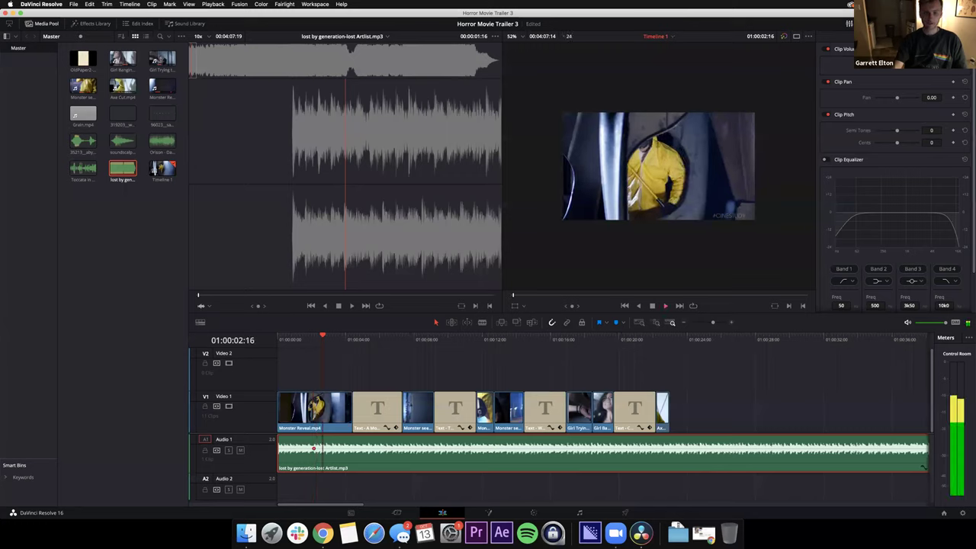
key(space)
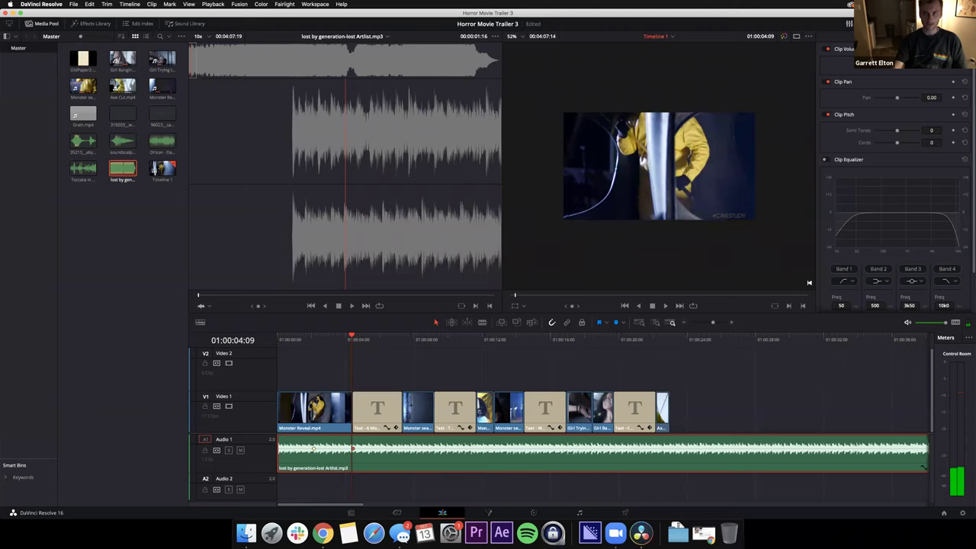
drag(353, 448, 353, 443)
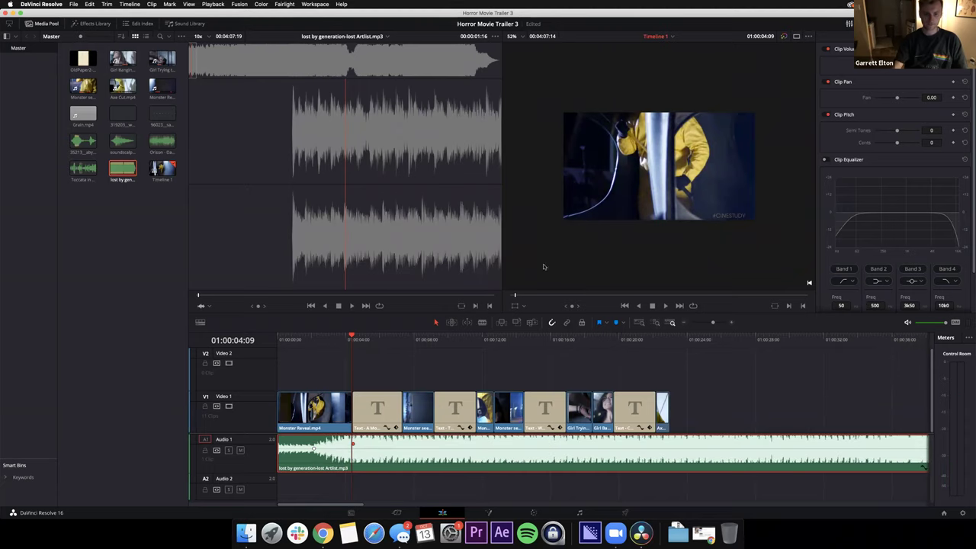
scroll(544, 267, up, 1)
key(space)
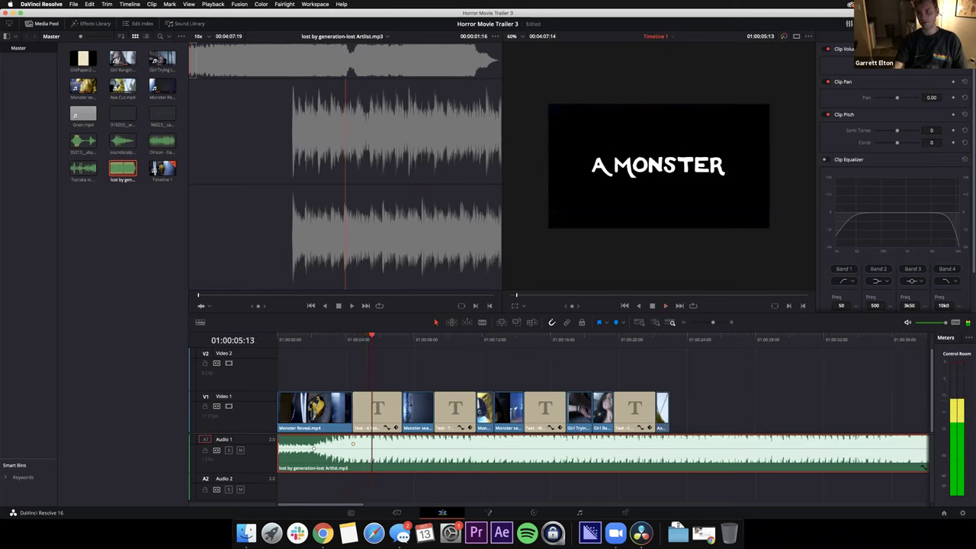
drag(373, 444, 373, 447)
drag(348, 340, 342, 347)
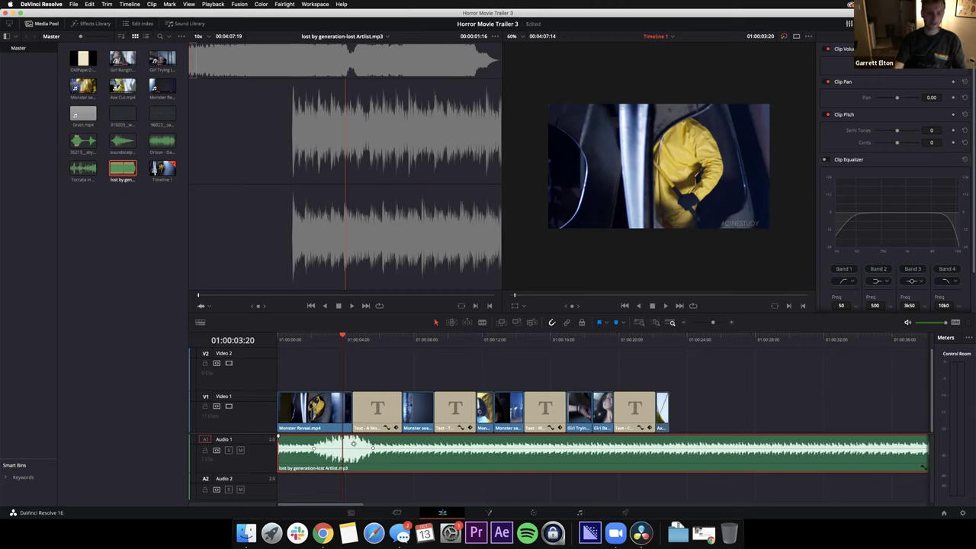
- Delete the volume keyframes from the music clip and return to the timeline start
key(Delete)
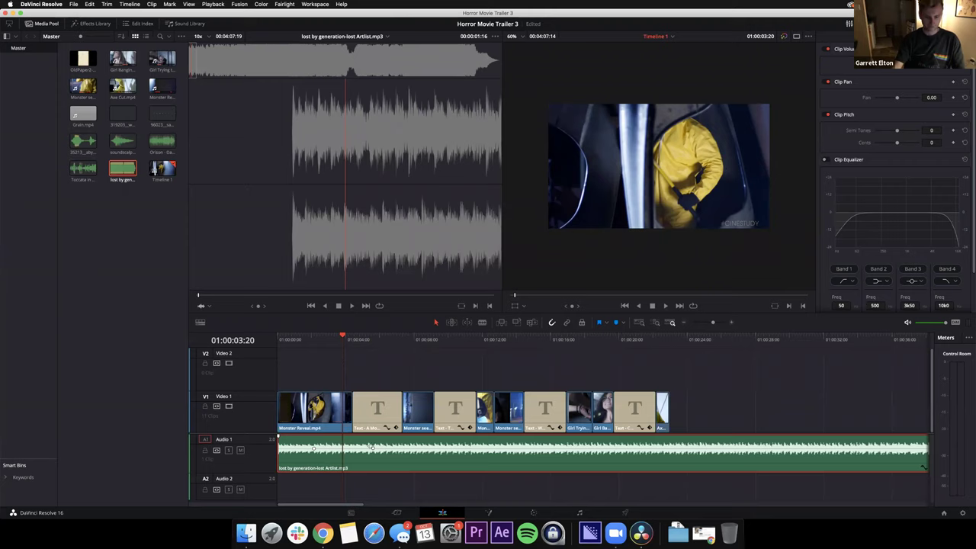
key(Delete)
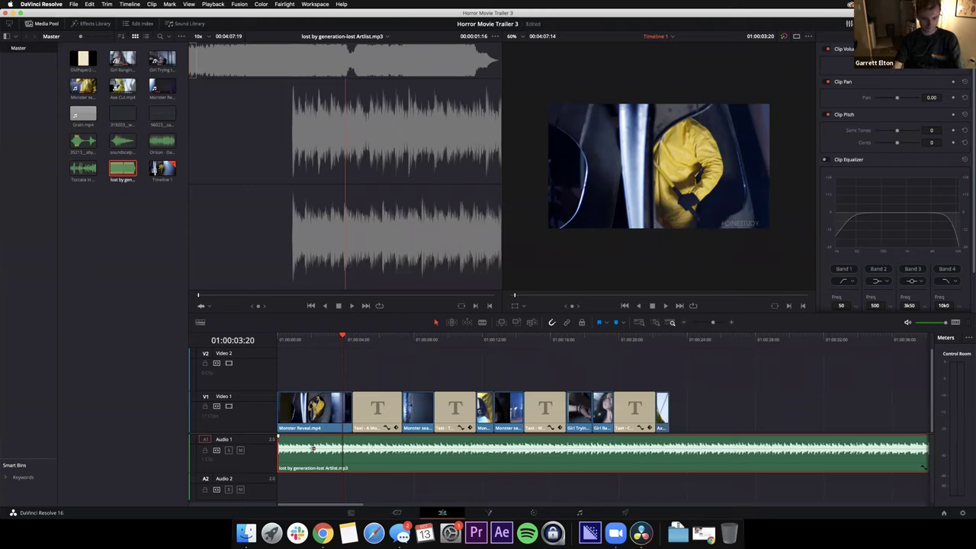
drag(321, 337, 278, 342)
click(278, 340)
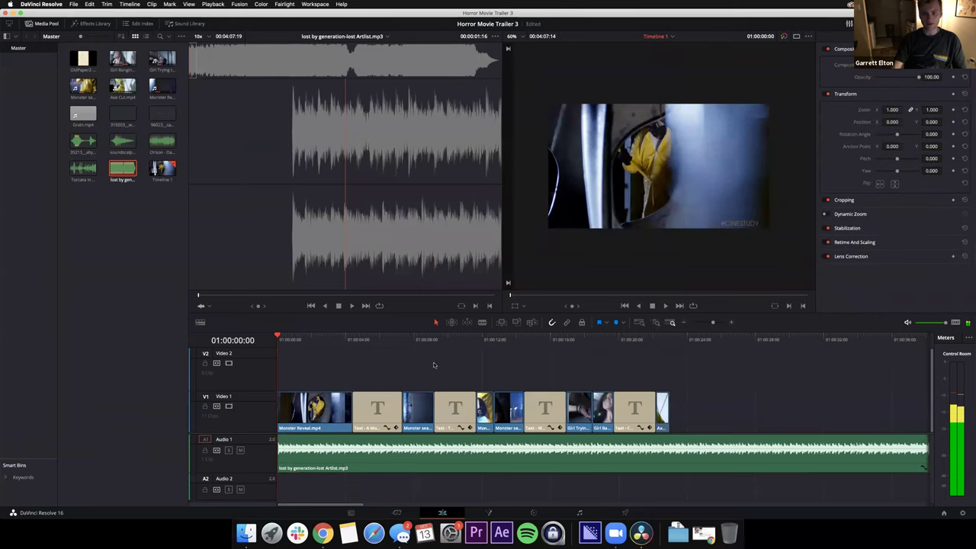
- Cut the music on Audio 1 at the end of the Axe Cut clip and delete all the audio beyond it
click(647, 346)
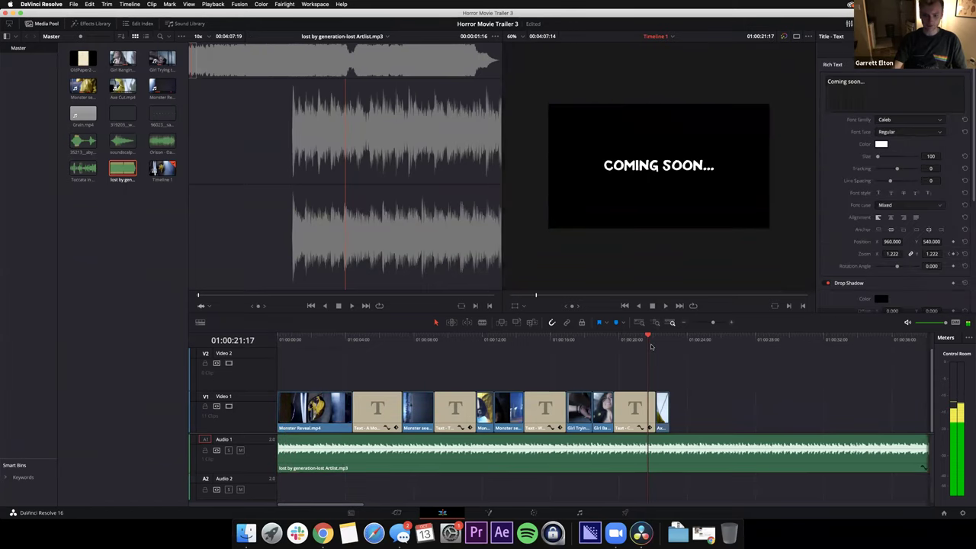
key(Down)
key(super+minus)
key(super+minus)
key(super+equal)
key(super+equal)
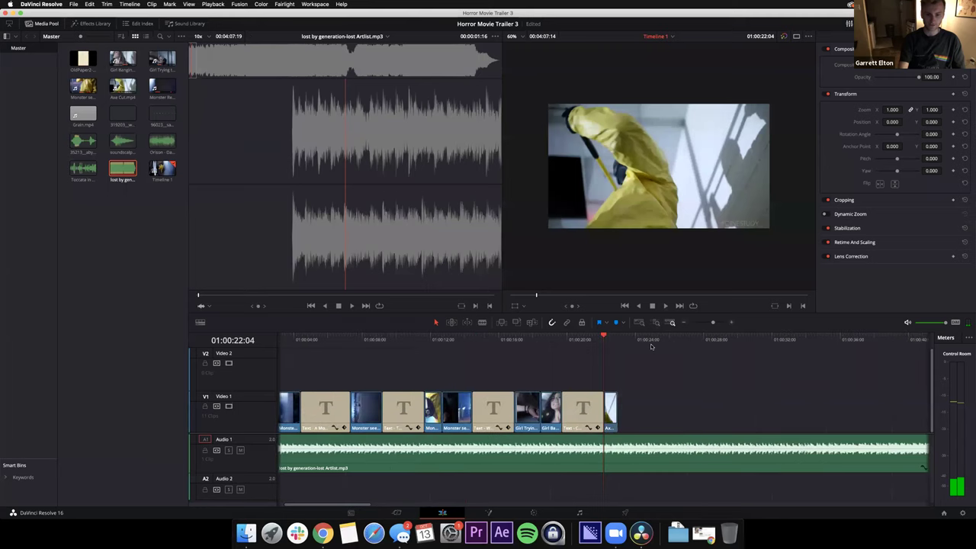
key(b)
click(614, 449)
key(a)
click(655, 446)
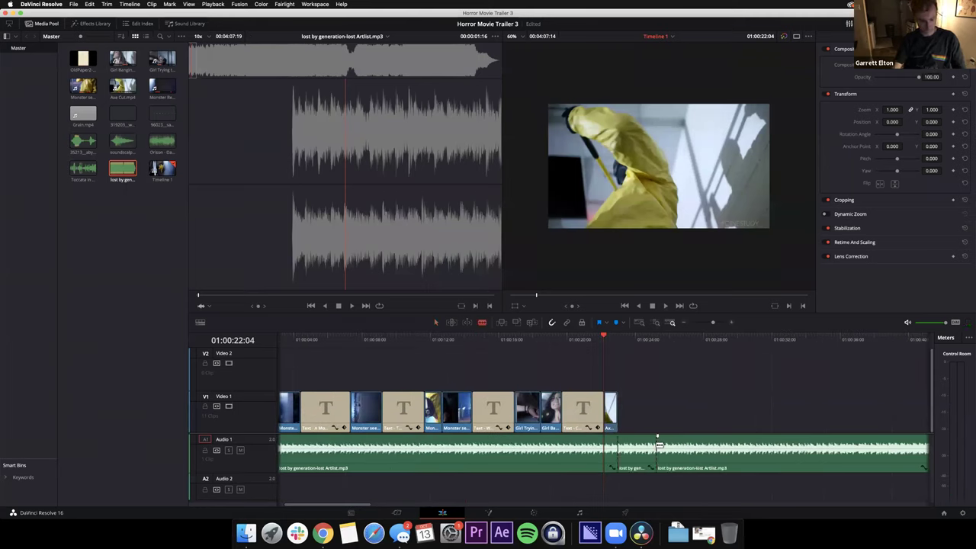
key(BackSpace)
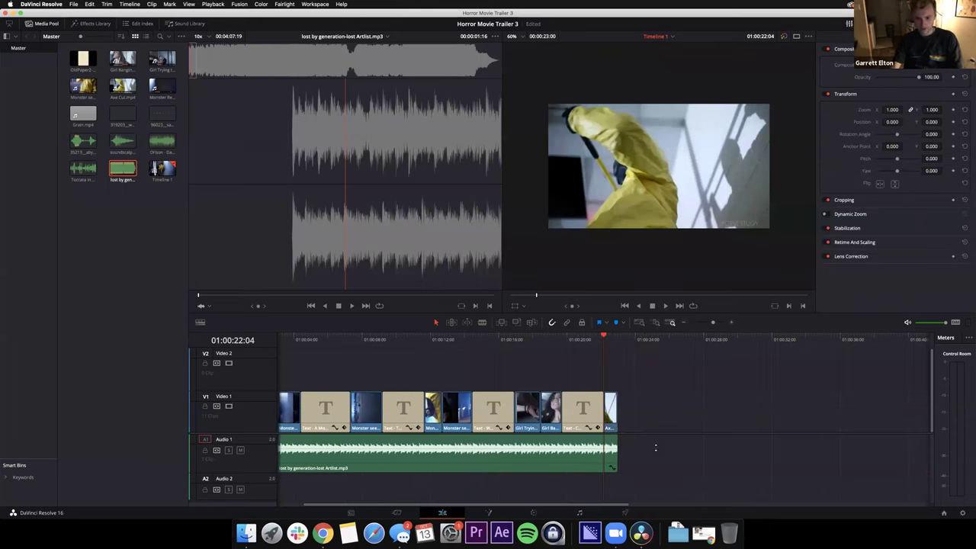
- Review the trailer's ending and skim the whole timeline with the shortened music, finishing back at 01:00:00:00
mouse_move(603, 341)
mouse_down()
mouse_move(671, 343)
mouse_move(680, 354)
mouse_move(610, 341)
mouse_up()
click(626, 341)
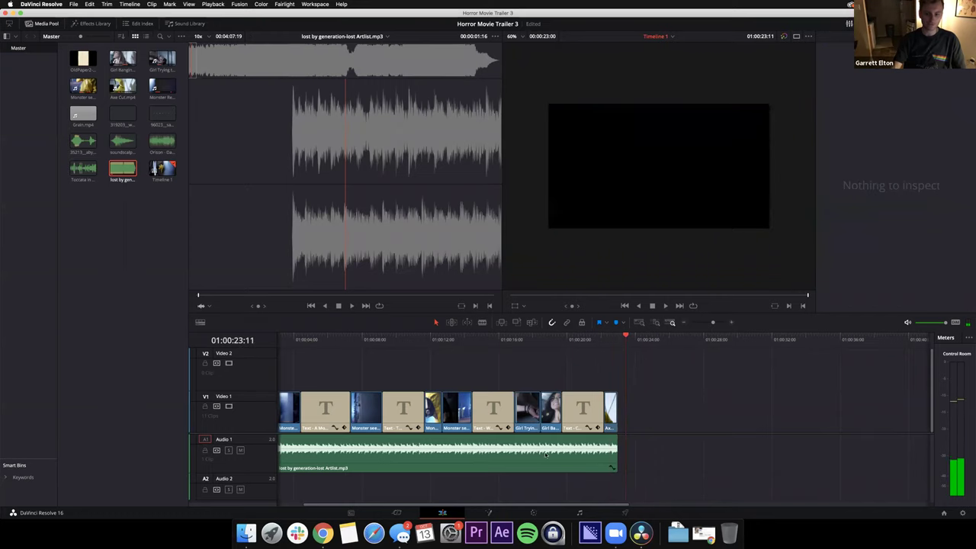
key(super+minus)
key(super+minus)
key(super+minus)
key(super+equal)
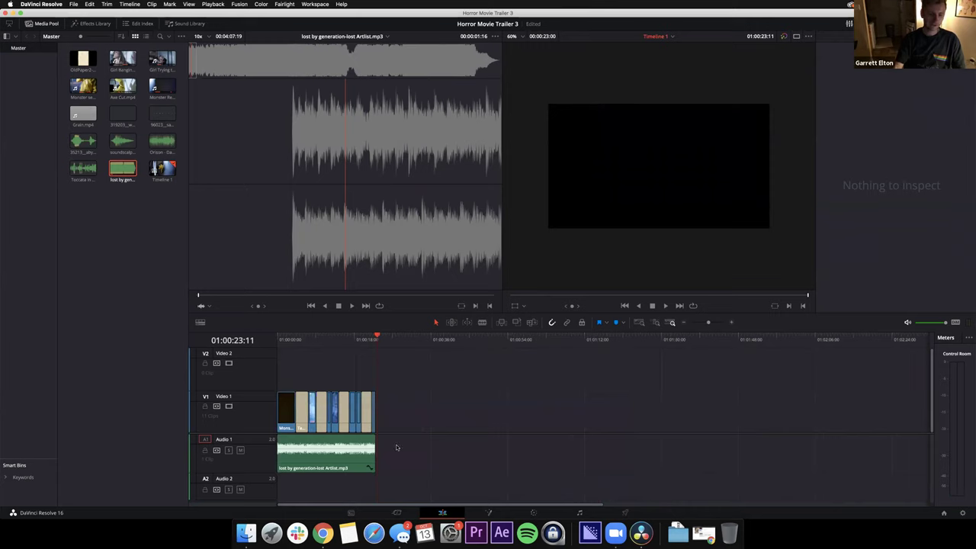
drag(320, 341, 275, 347)
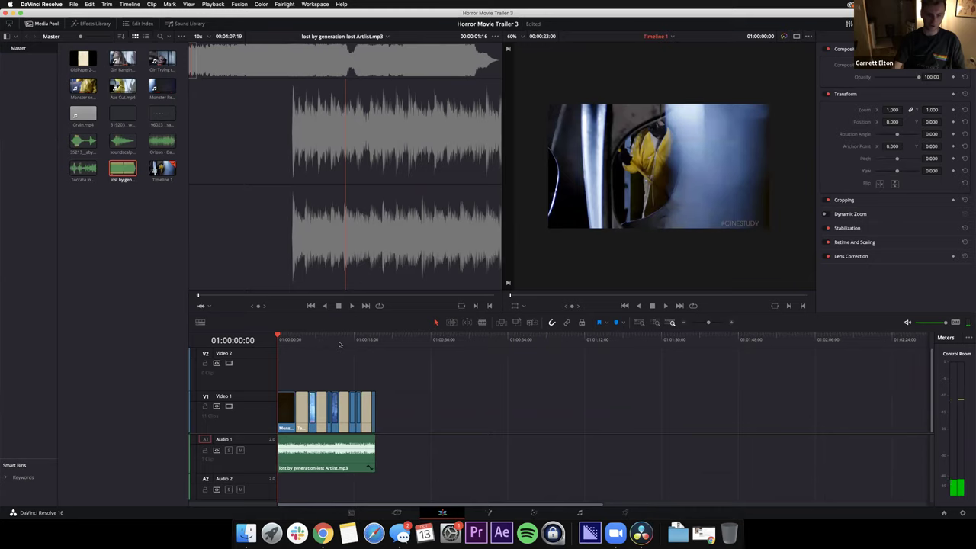
drag(379, 345, 499, 351)
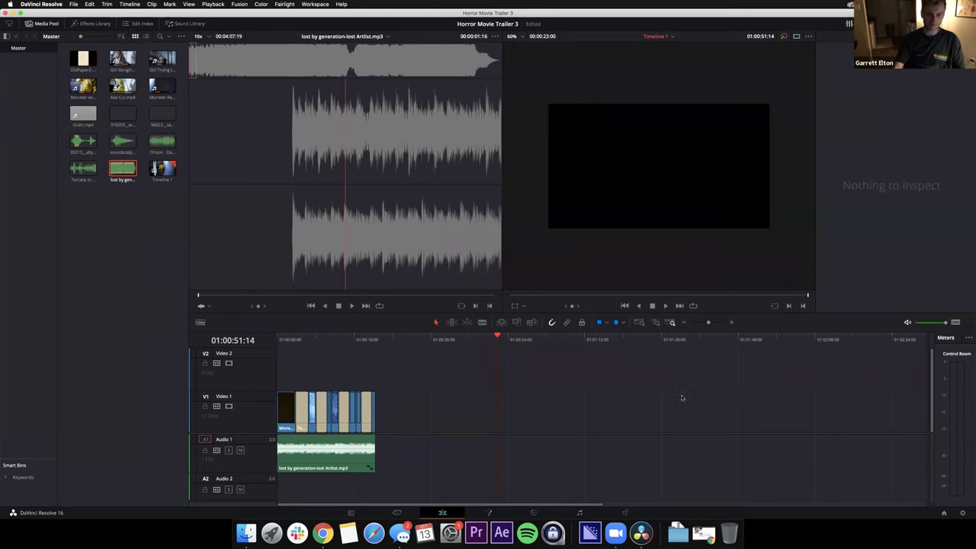
drag(672, 347, 265, 374)
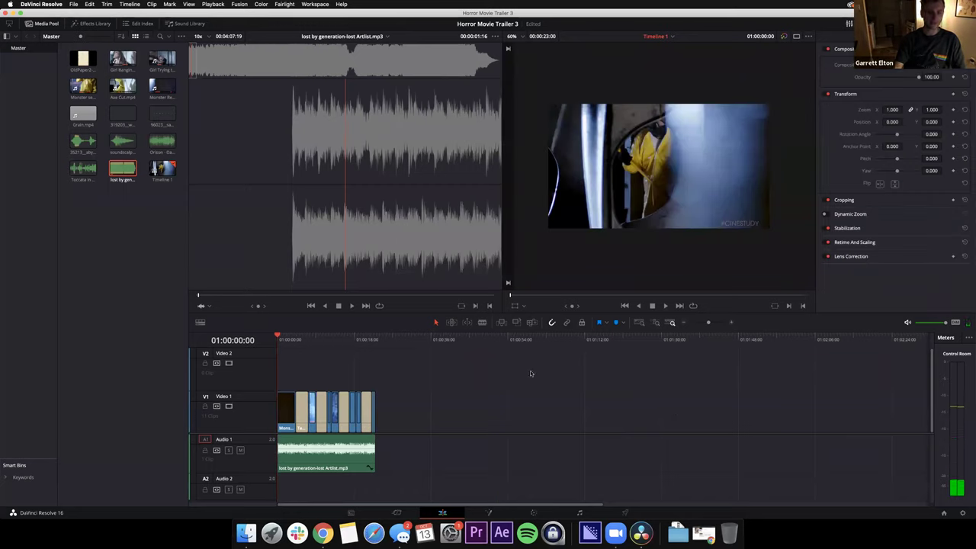
click(351, 342)
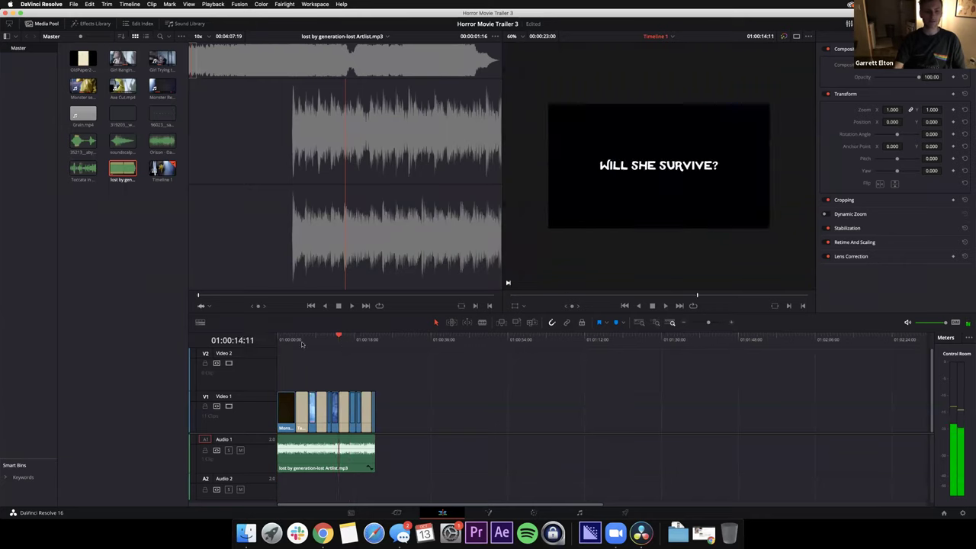
click(278, 342)
key(super+equal)
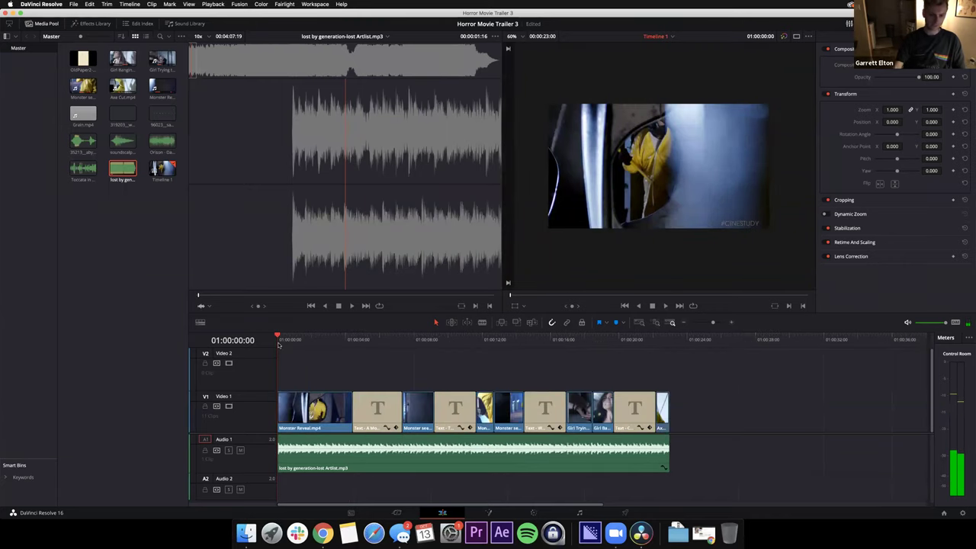
- Play through the opening of the trailer and park the playhead at 01:00:02:17
click(91, 202)
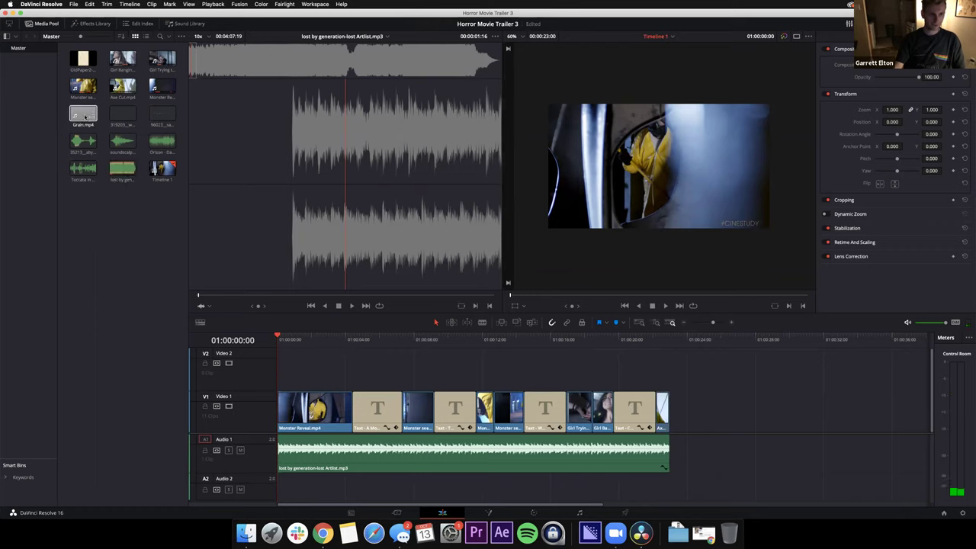
click(85, 116)
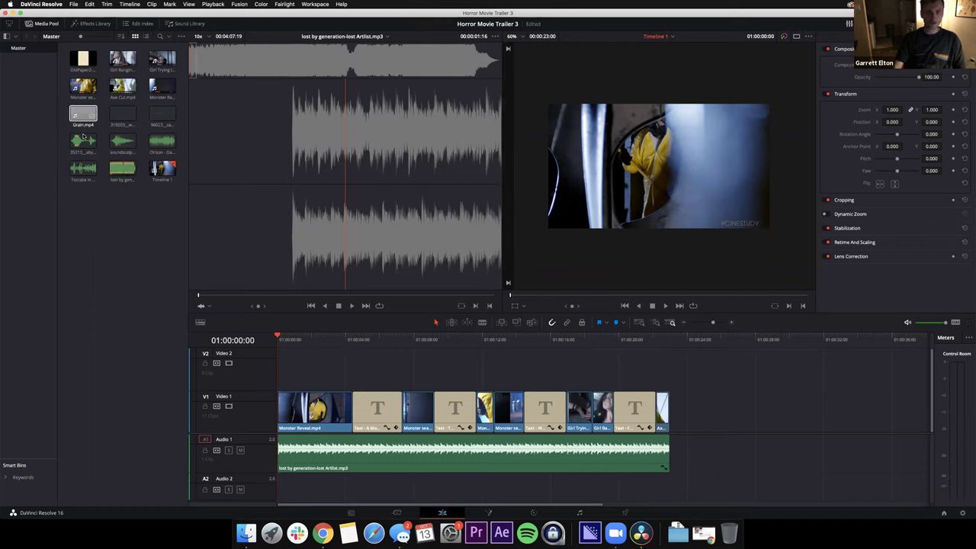
click(78, 122)
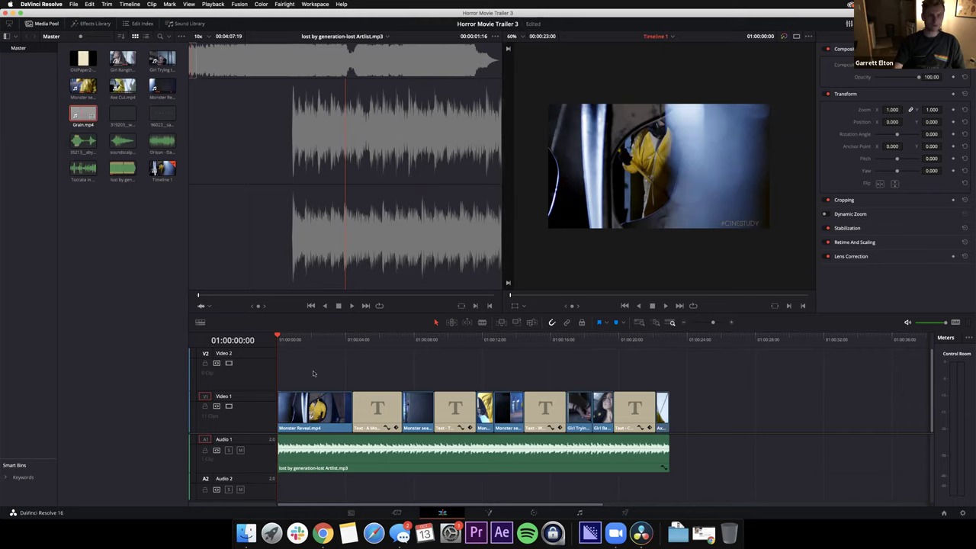
key(space)
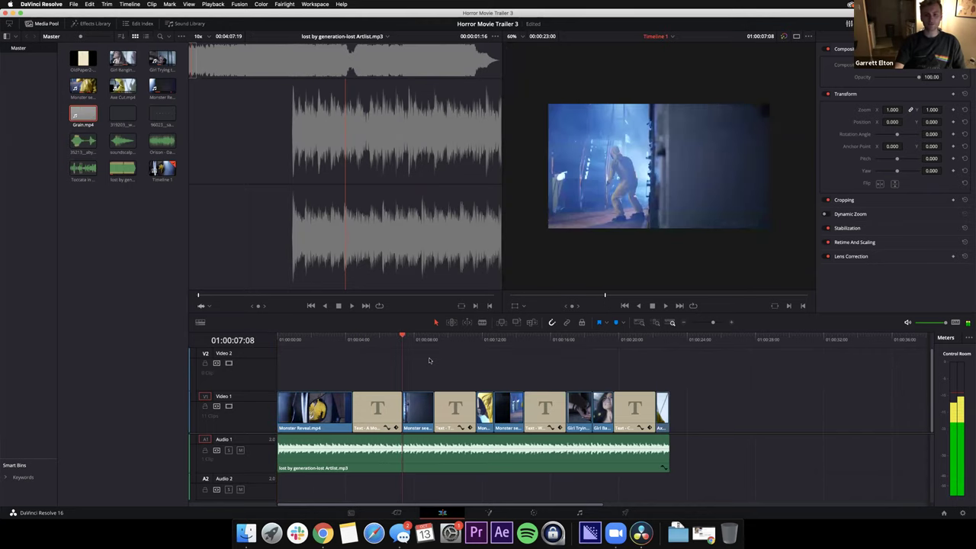
drag(494, 339, 323, 339)
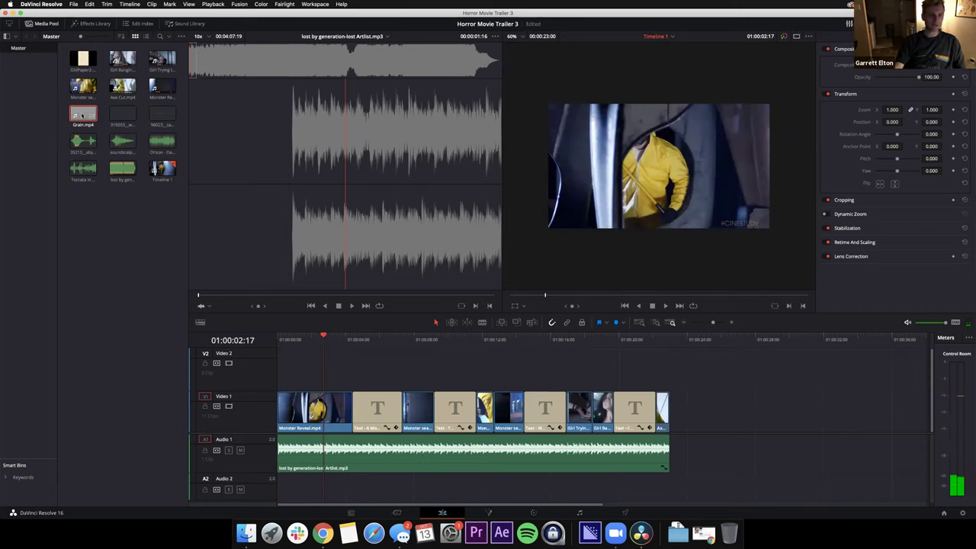
- Place the OldPaper2-min.jpg image on Video 2 at the timeline start and extend it to the end of the trailer
click(84, 61)
drag(82, 59, 279, 378)
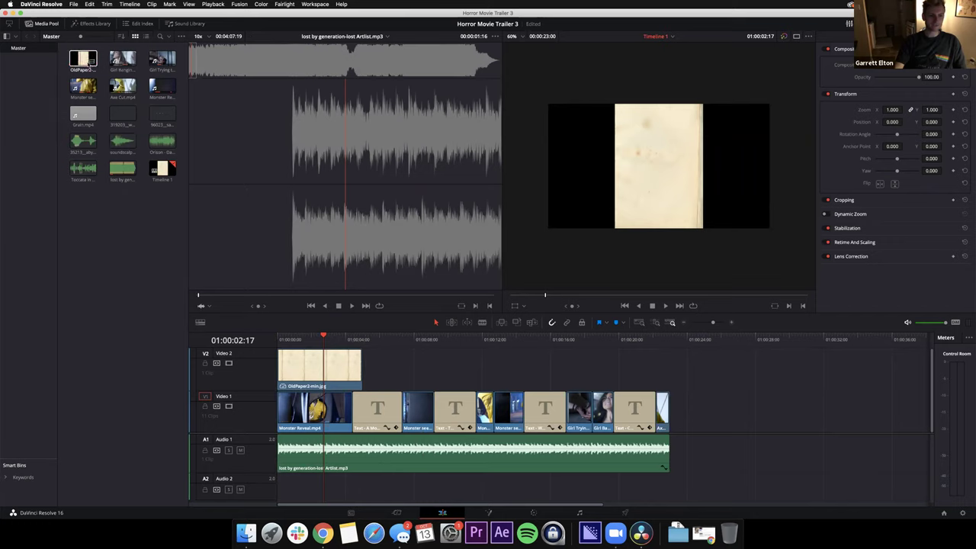
click(325, 372)
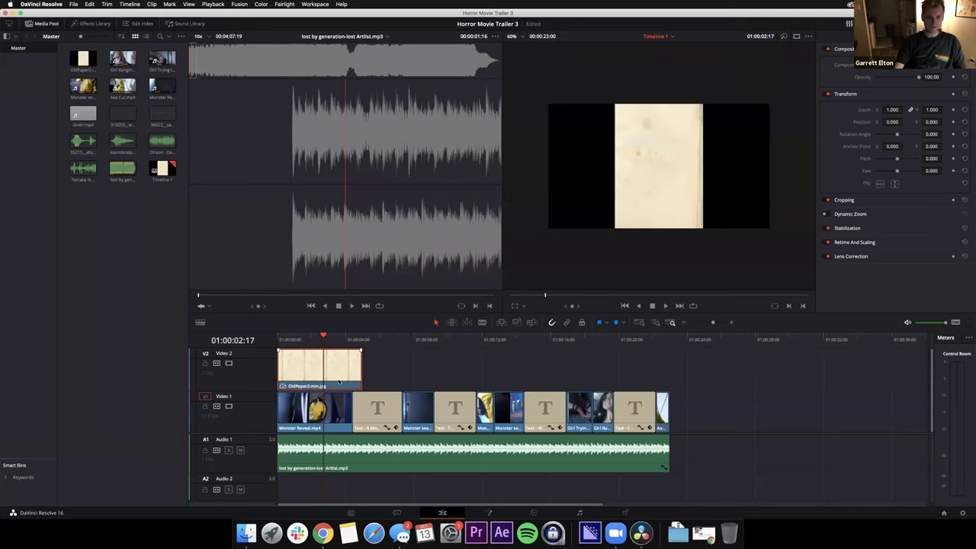
drag(362, 369, 665, 383)
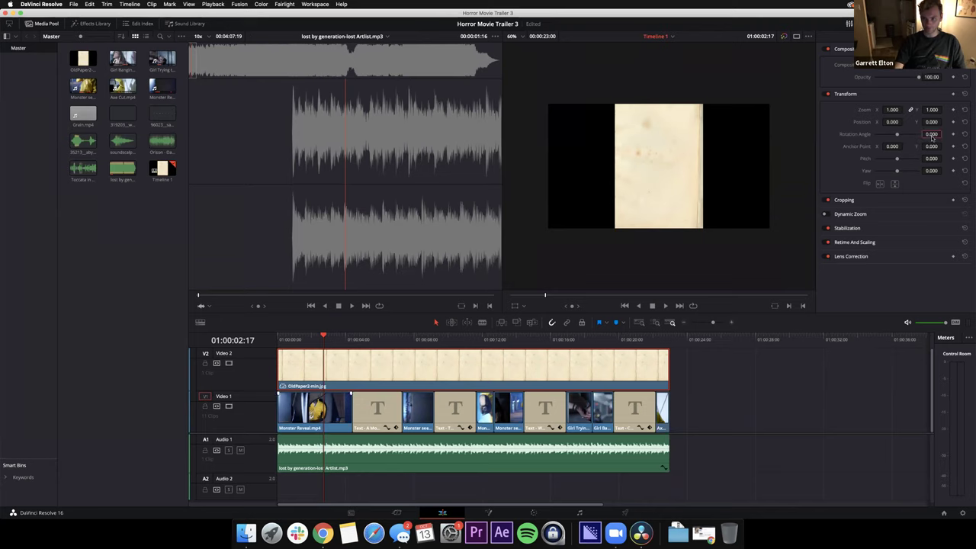
- Rotate the old paper image 90 degrees and zoom it to 1.890 to fill the frame
text(90)
key(Return)
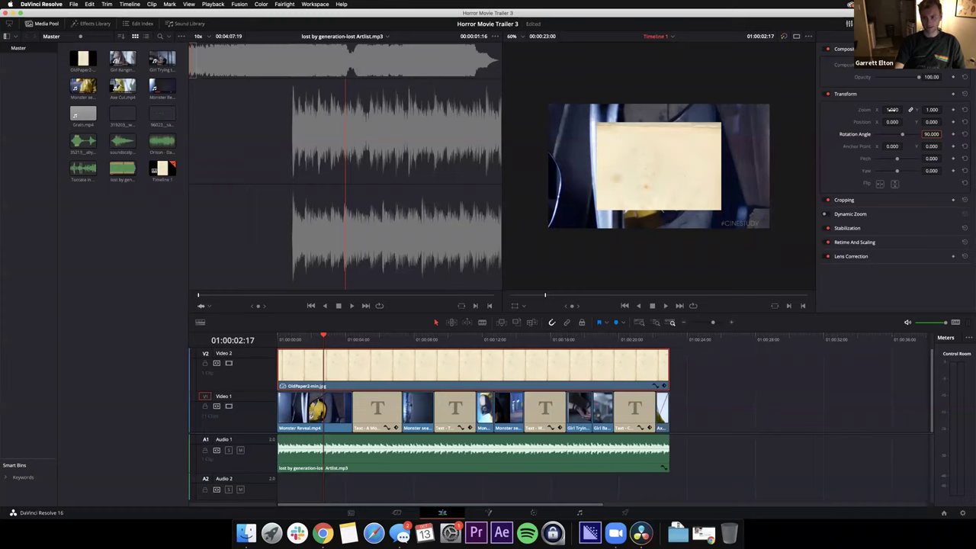
drag(892, 109, 904, 109)
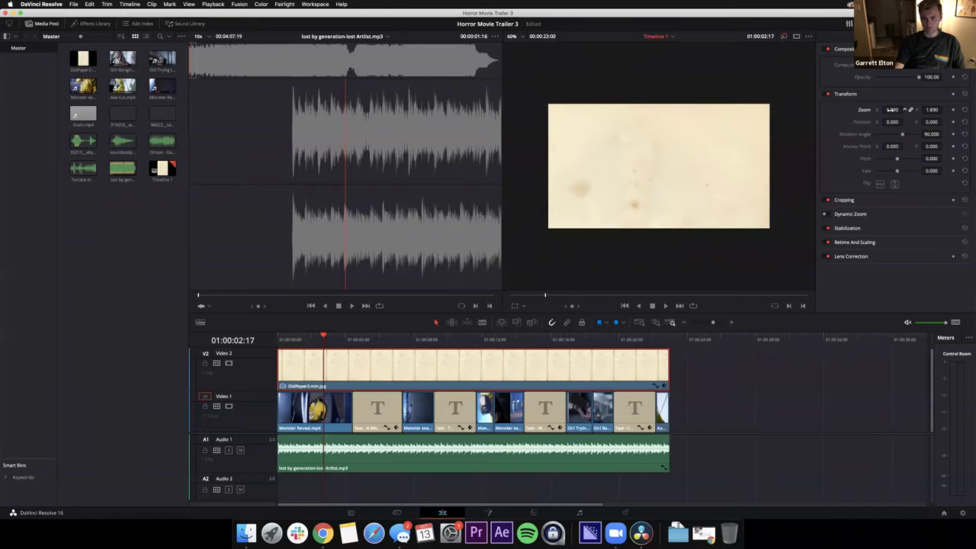
drag(323, 337, 315, 337)
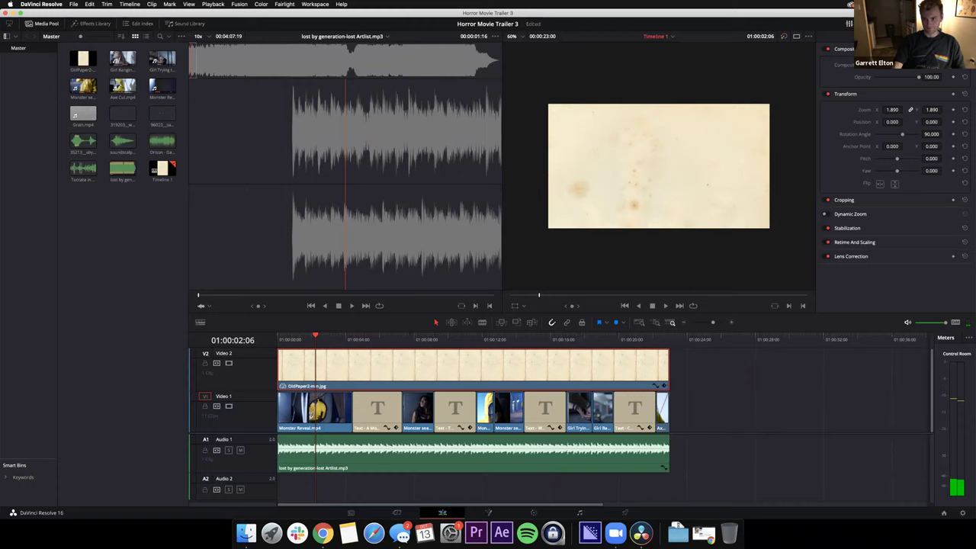
- Try the Overlay composite mode on the old paper clip
click(898, 64)
click(261, 362)
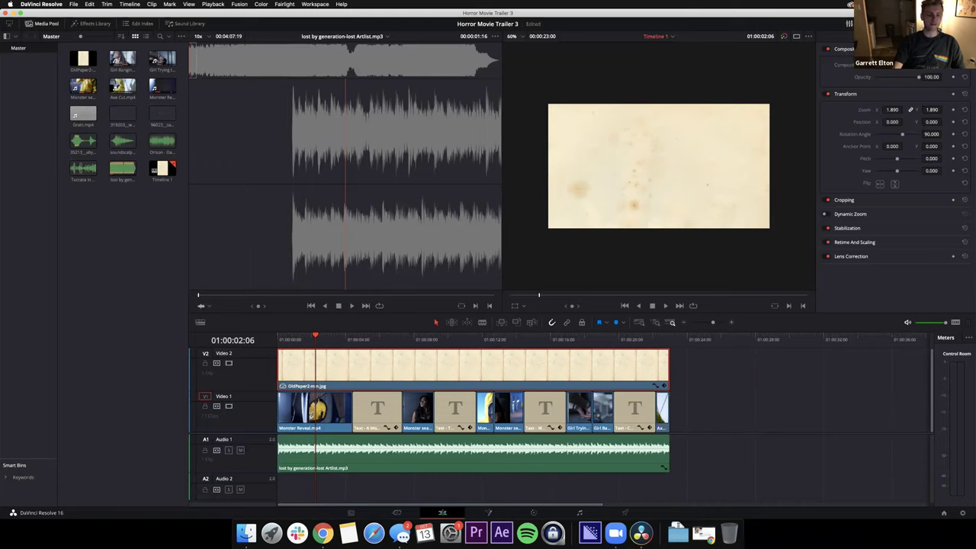
click(885, 66)
scroll(894, 135, down, 3)
scroll(893, 135, down, 5)
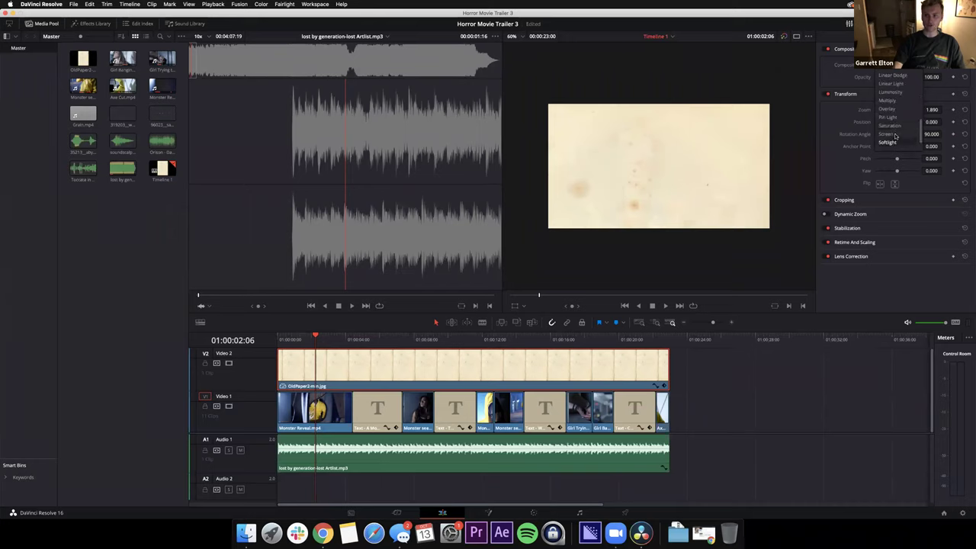
scroll(898, 130, down, 2)
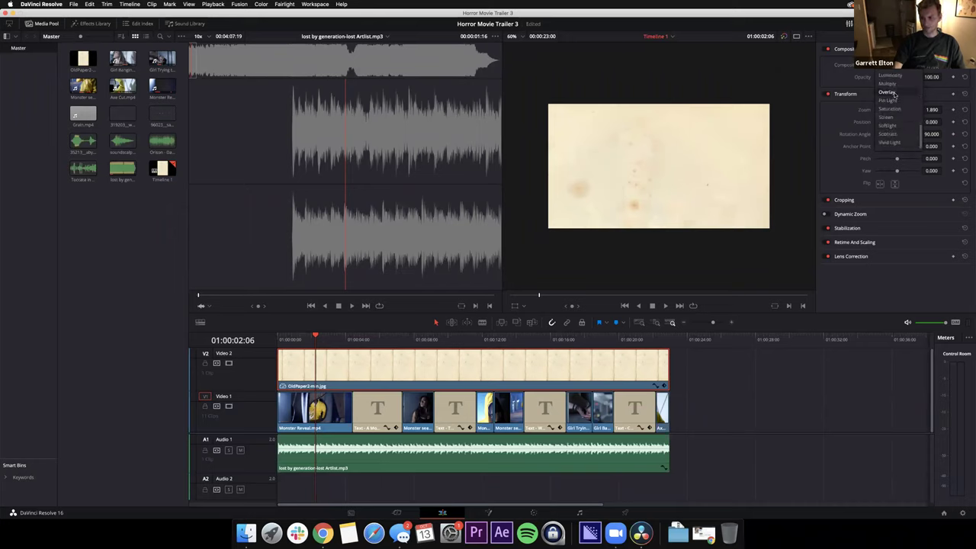
click(894, 93)
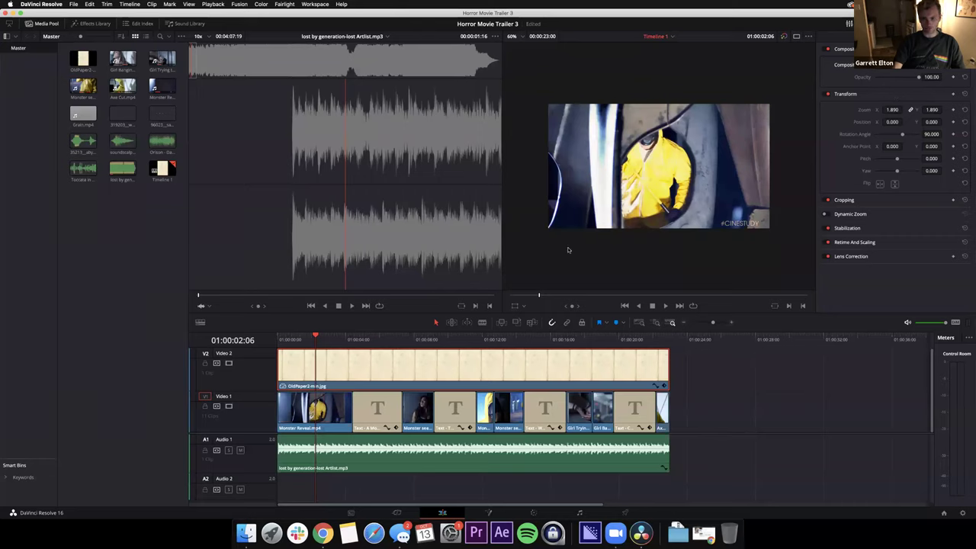
- Examine the paper texture over the Monster Reveal shot and the first title card, magnified in the viewer
drag(308, 341, 304, 341)
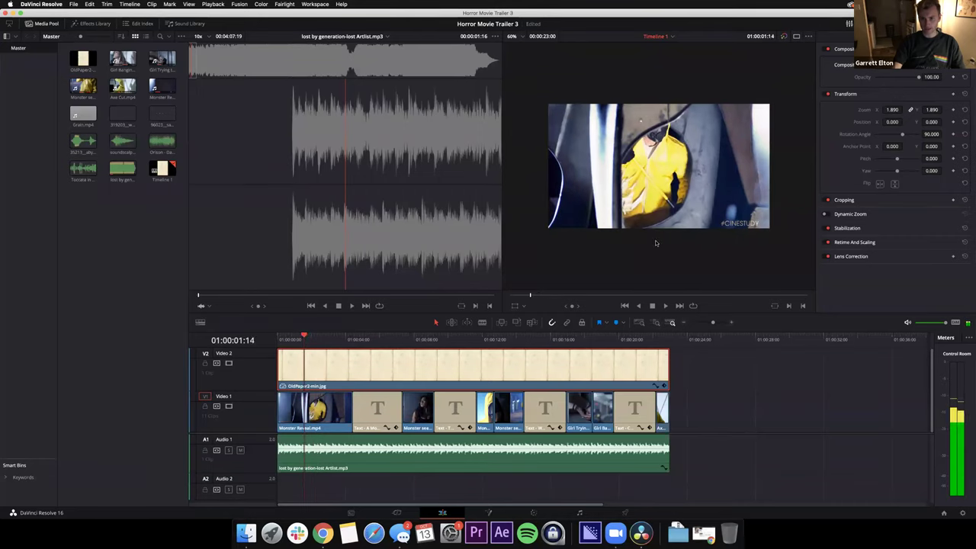
scroll(625, 206, up, 2)
scroll(625, 205, down, 2)
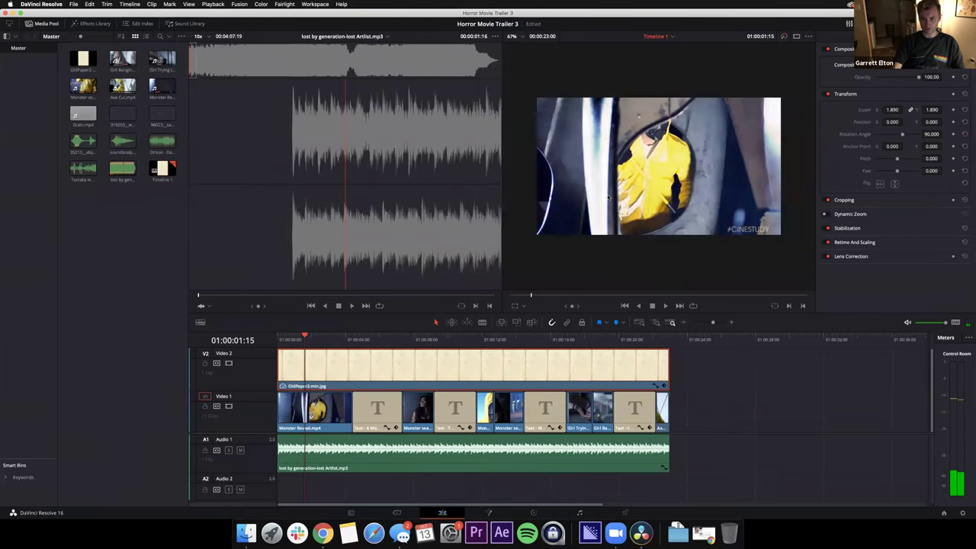
scroll(640, 196, up, 2)
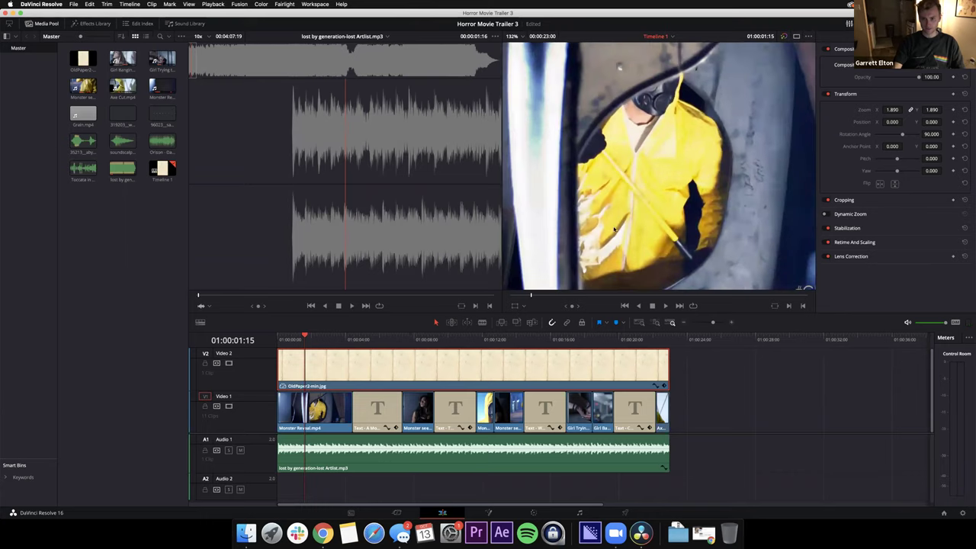
key(space)
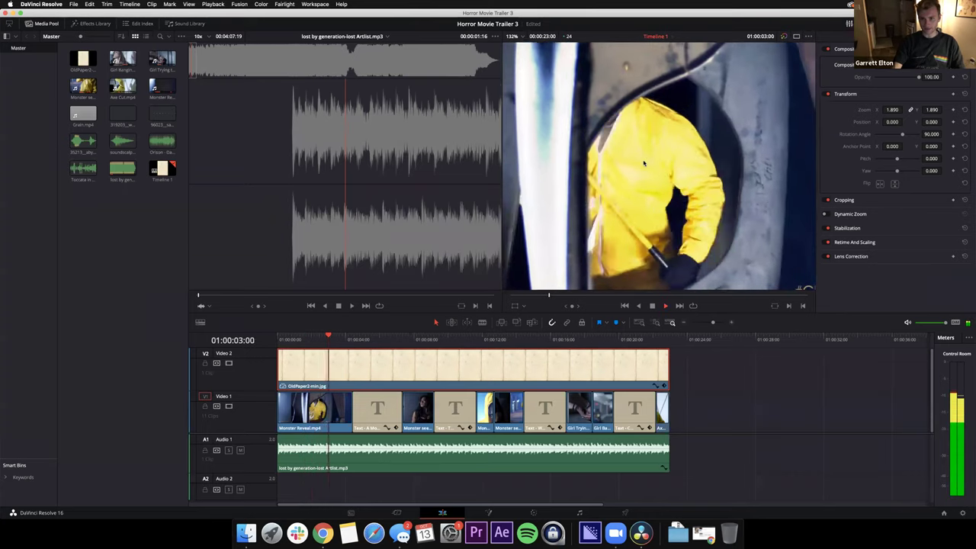
key(space)
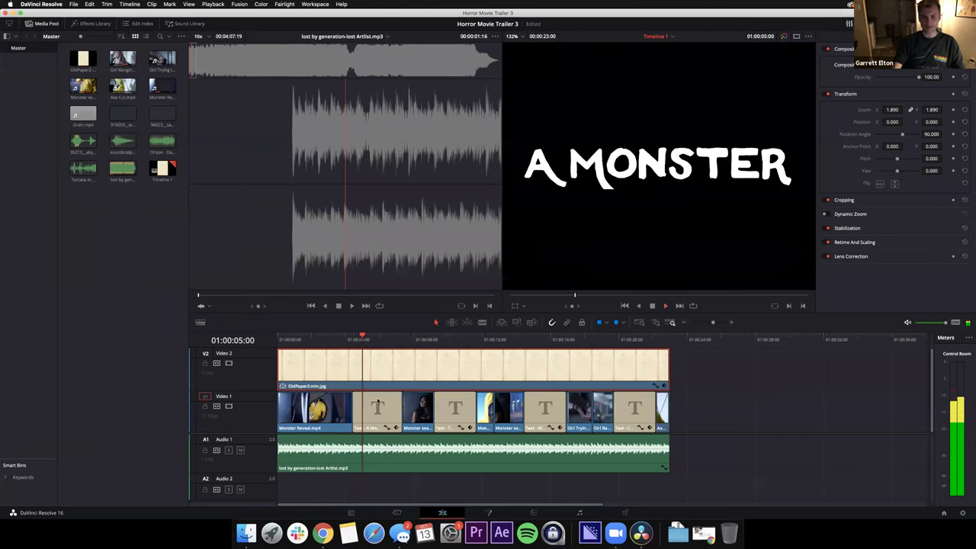
key(j)
scroll(620, 204, down, 4)
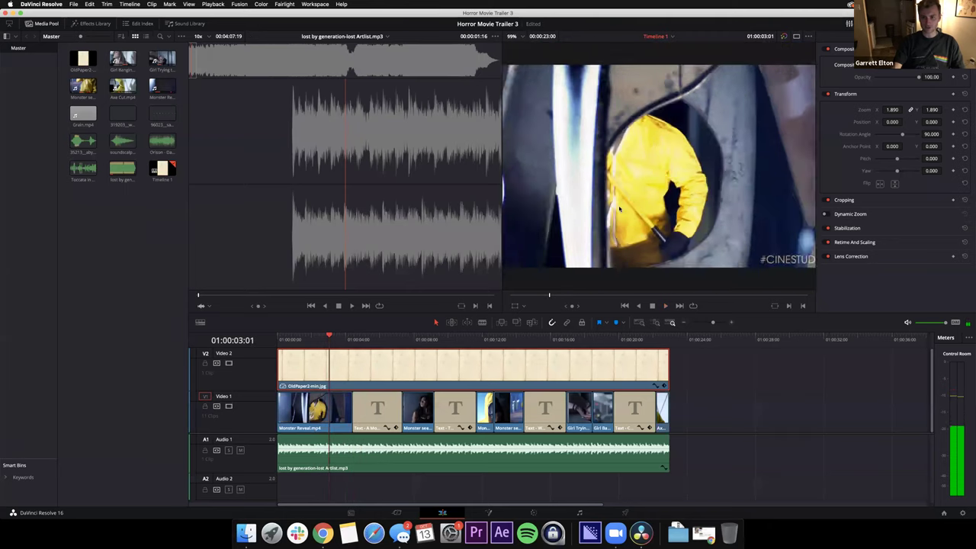
- Try the Lighter Color composite mode on the old paper clip
click(896, 64)
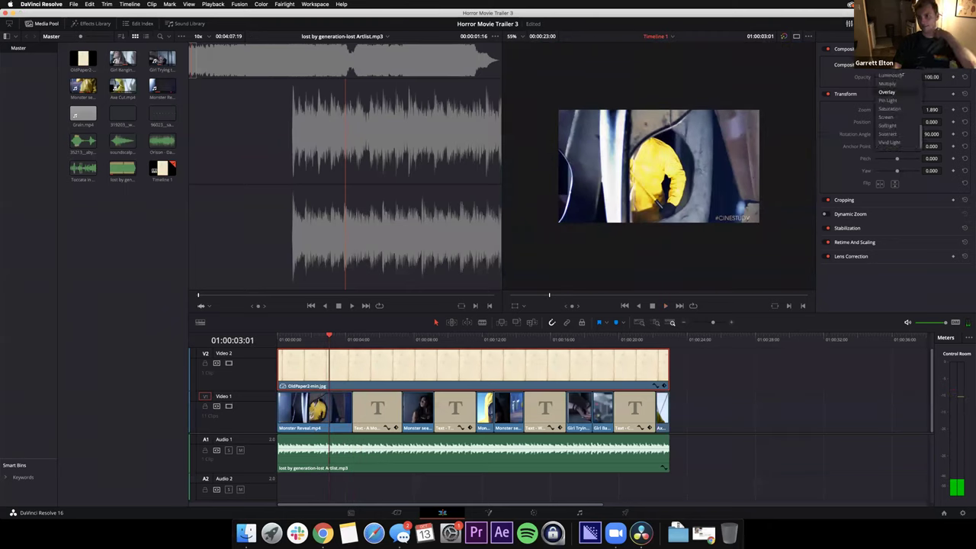
scroll(898, 96, up, 4)
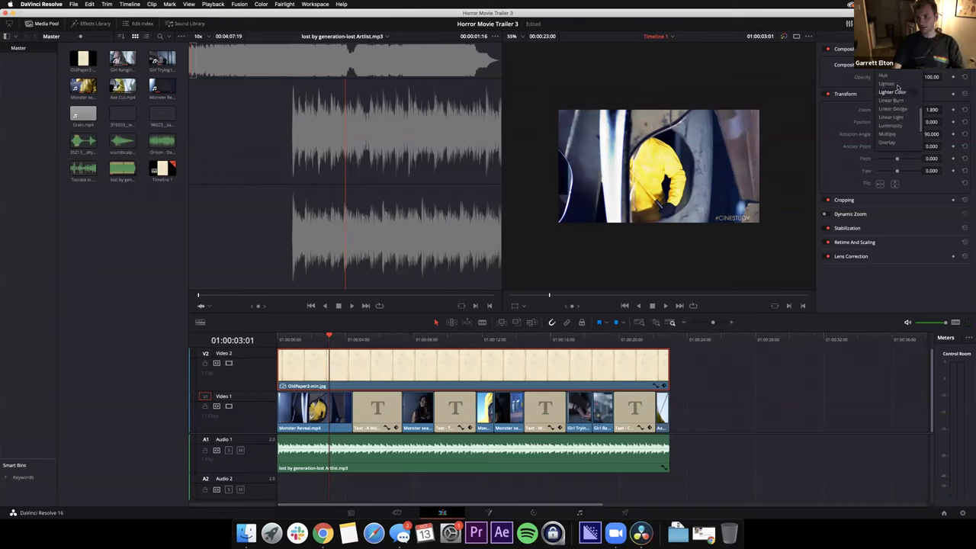
click(889, 92)
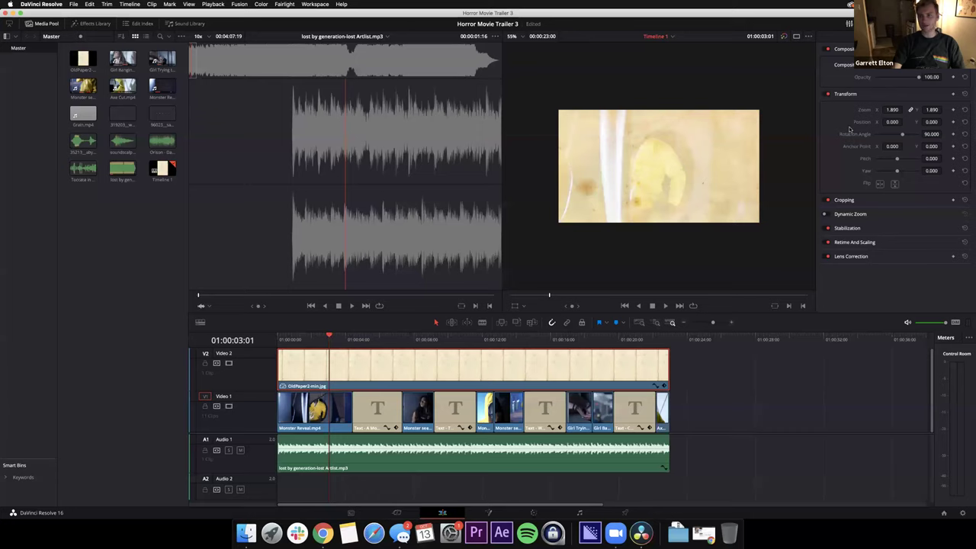
drag(327, 338, 330, 338)
- Set the old paper clip's composite mode to Hue and play the tinted footage
click(892, 65)
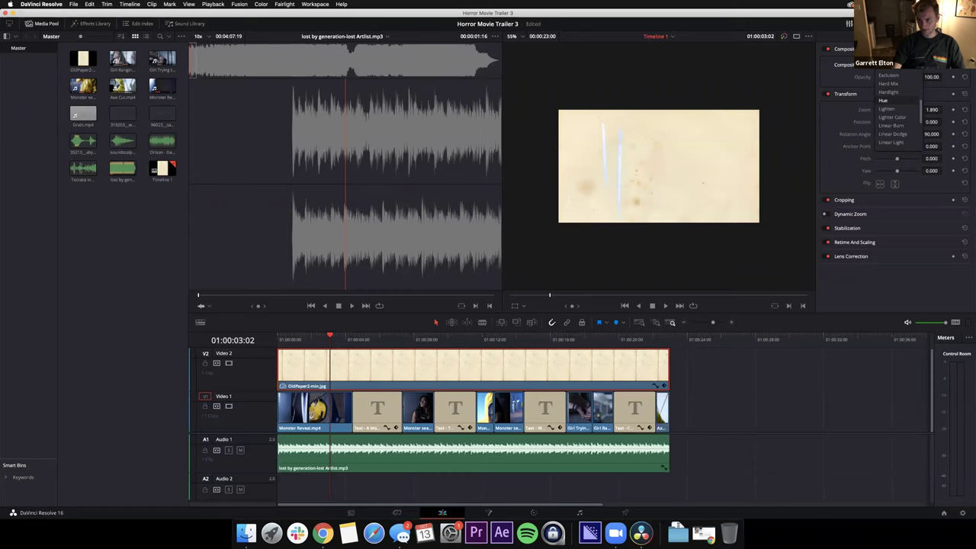
click(890, 100)
key(space)
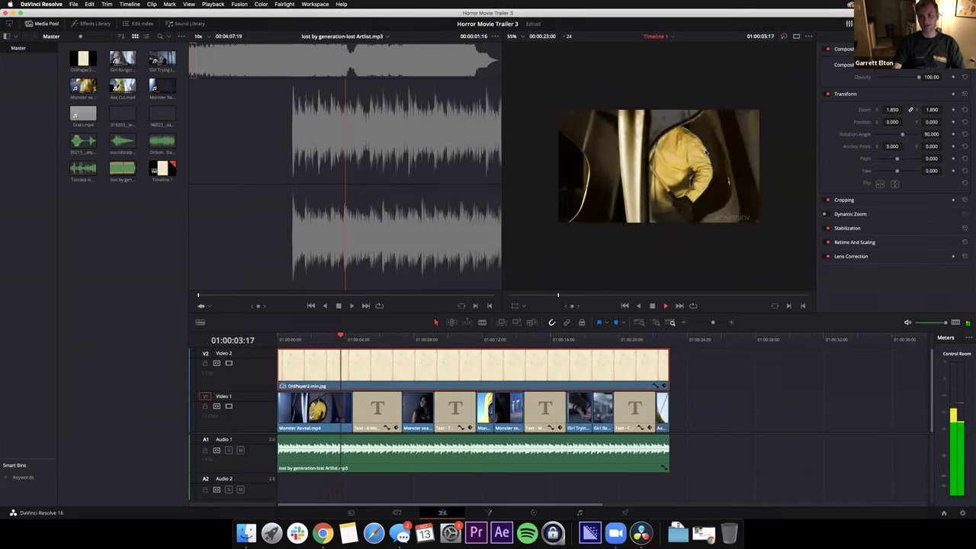
- Review the Monster Reveal shot with the Hue-blended paper tint by playing and stepping through its frames
drag(337, 341, 299, 364)
key(space)
key(Right)
key(Right)
key(Right)
key(Right)
key(Right)
key(Right)
key(Right)
key(Right)
key(Right)
key(Right)
key(Right)
key(Right)
key(Right)
key(Right)
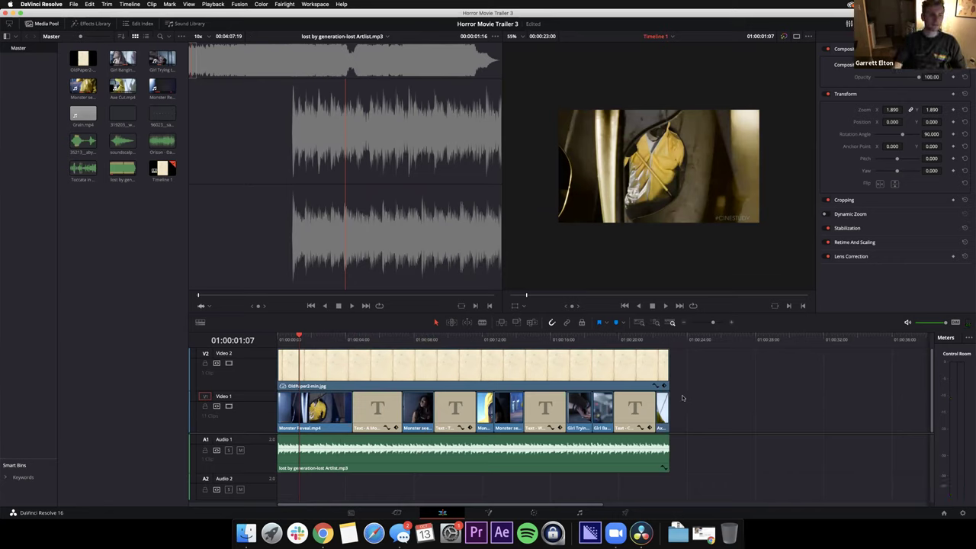
- Compare the footage with and without the paper tint by disabling and re-enabling Video 2 at several frames
scroll(706, 387, up, 1)
click(396, 369)
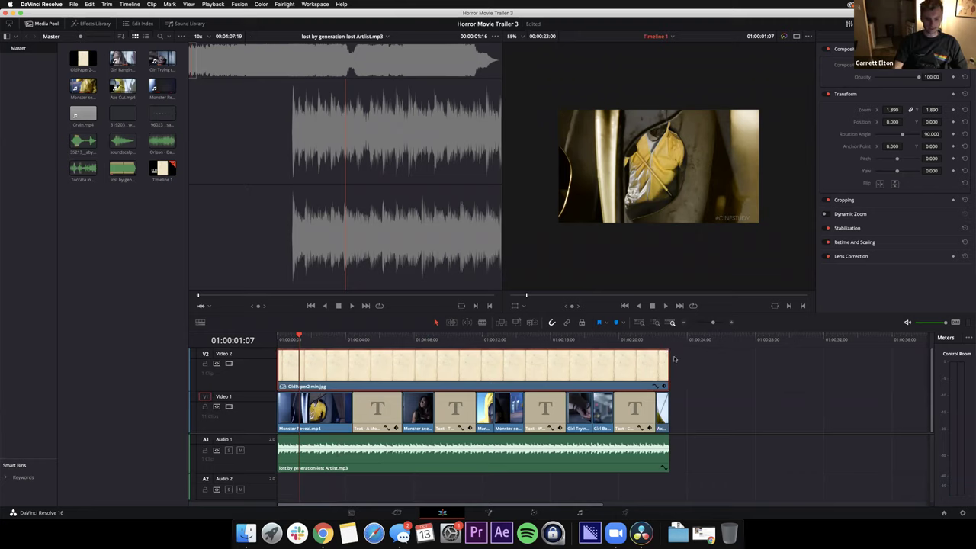
click(228, 364)
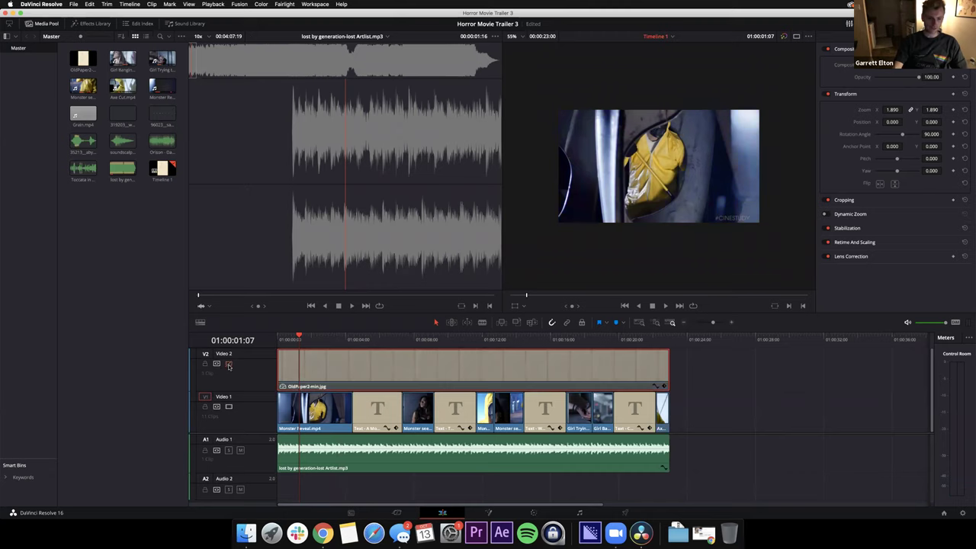
click(228, 364)
click(229, 365)
click(685, 403)
drag(298, 338, 288, 340)
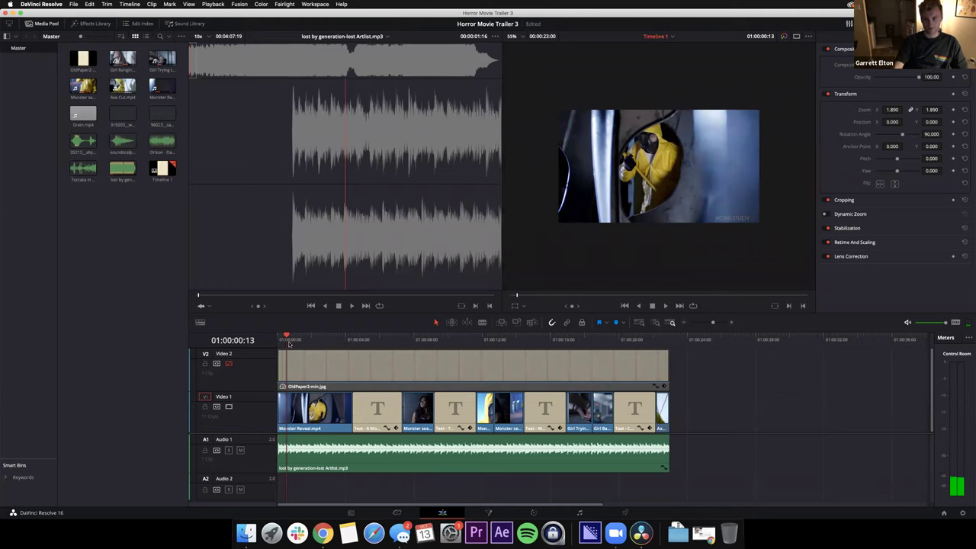
drag(310, 338, 315, 339)
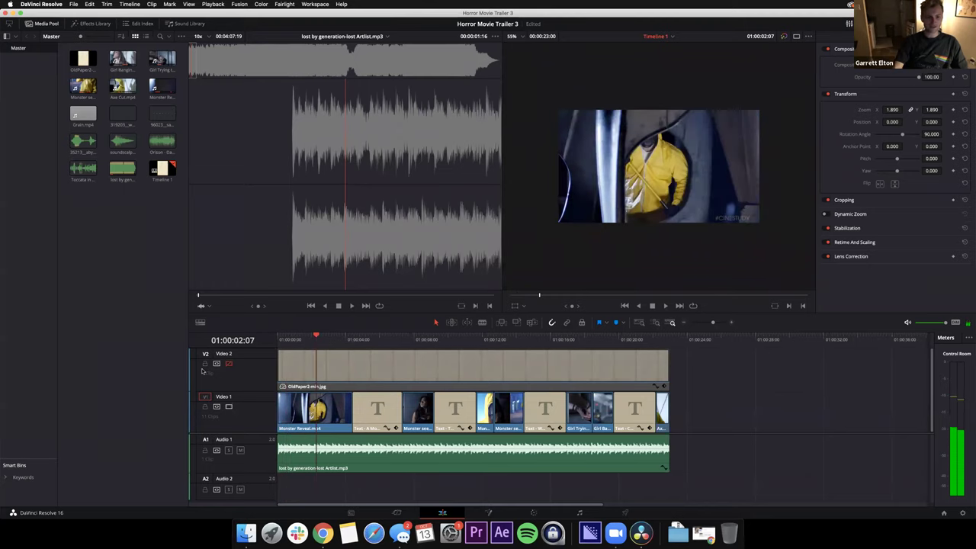
click(227, 364)
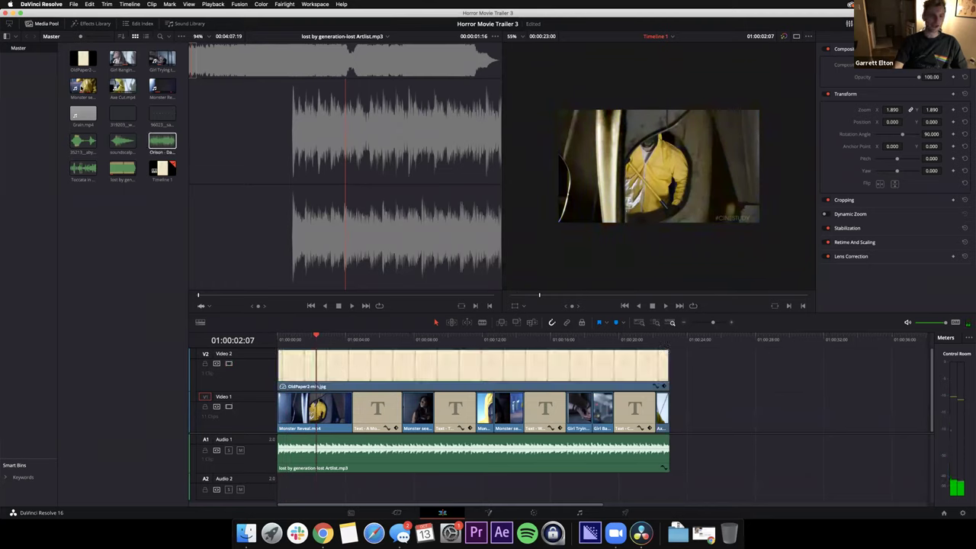
- Add Grain.mp4 to the timeline after the end of the trailer and delete only its audio part
drag(83, 115, 702, 410)
alt+click(746, 441)
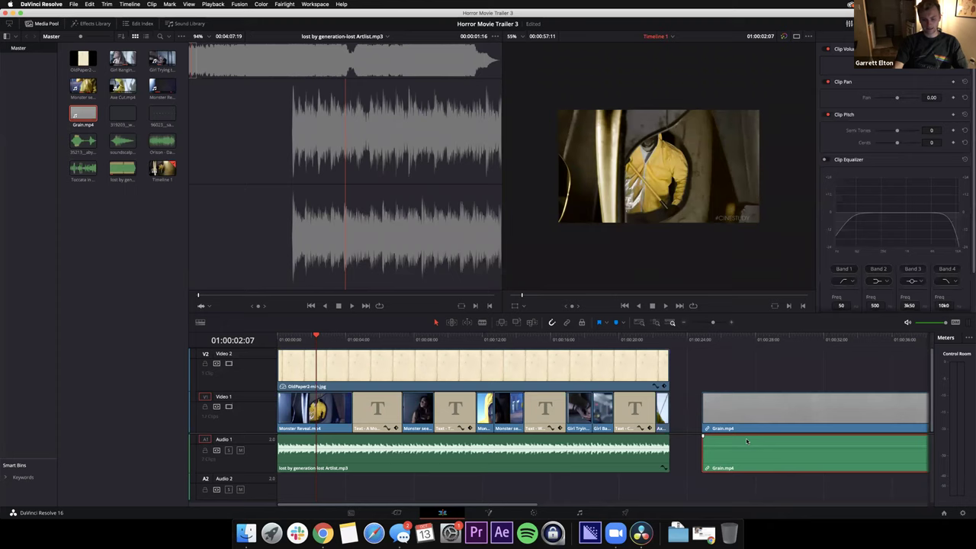
key(Delete)
- Move the Grain.mp4 video to a new track above the old paper clip, starting at the beginning of the timeline
click(742, 407)
key(super+minus)
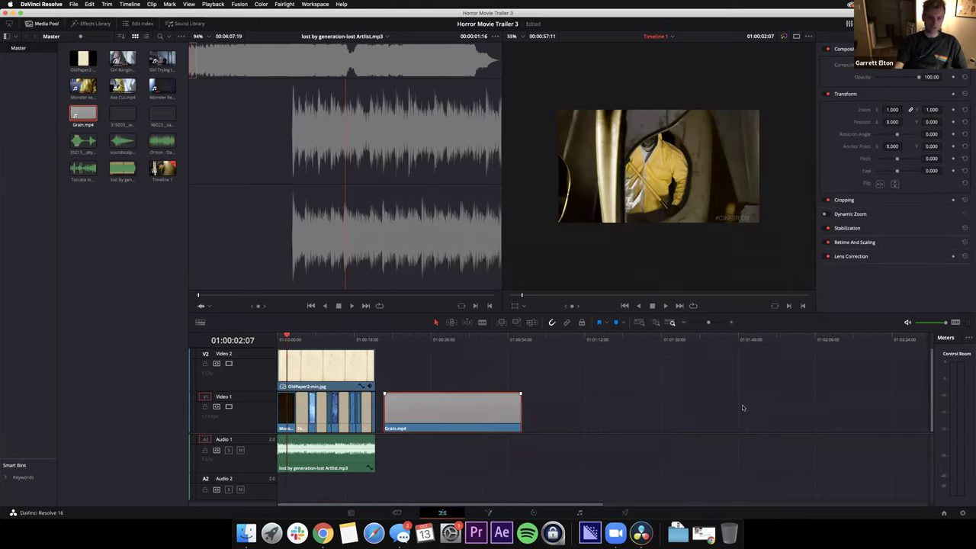
drag(410, 424, 332, 385)
scroll(441, 424, down, 2)
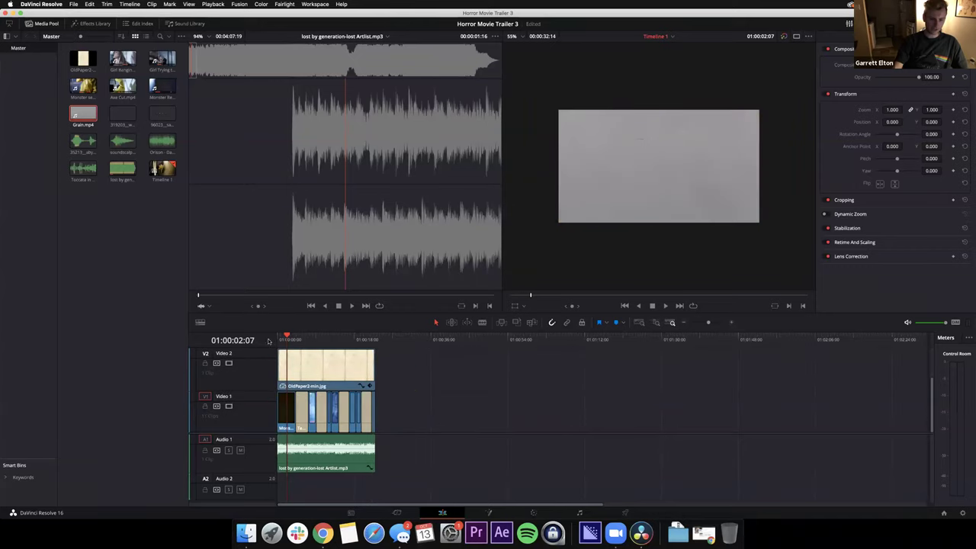
- Reduce the height of the Video 2 track so all three video tracks fit in the timeline
scroll(406, 390, up, 2)
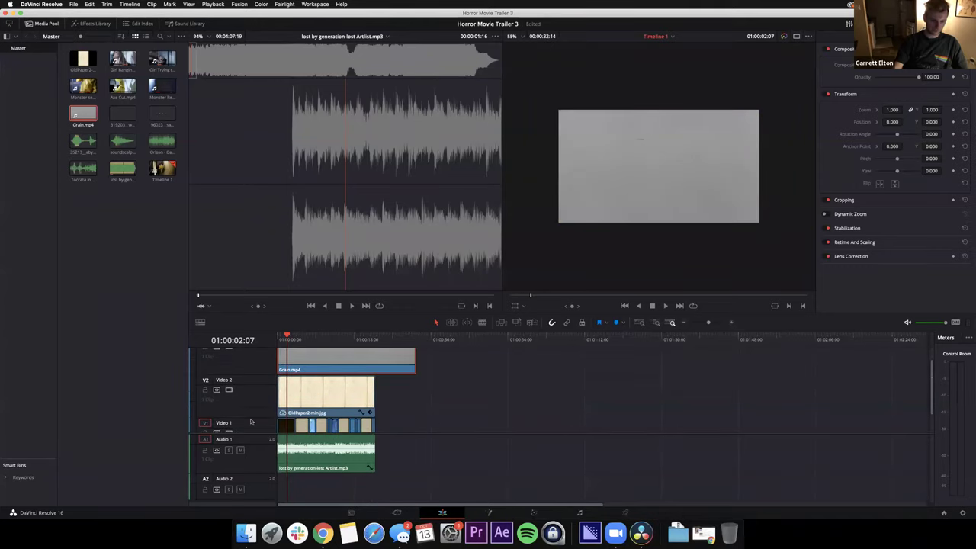
scroll(250, 412, up, 1)
scroll(250, 408, down, 1)
scroll(250, 397, up, 1)
drag(251, 398, 250, 399)
drag(249, 350, 249, 368)
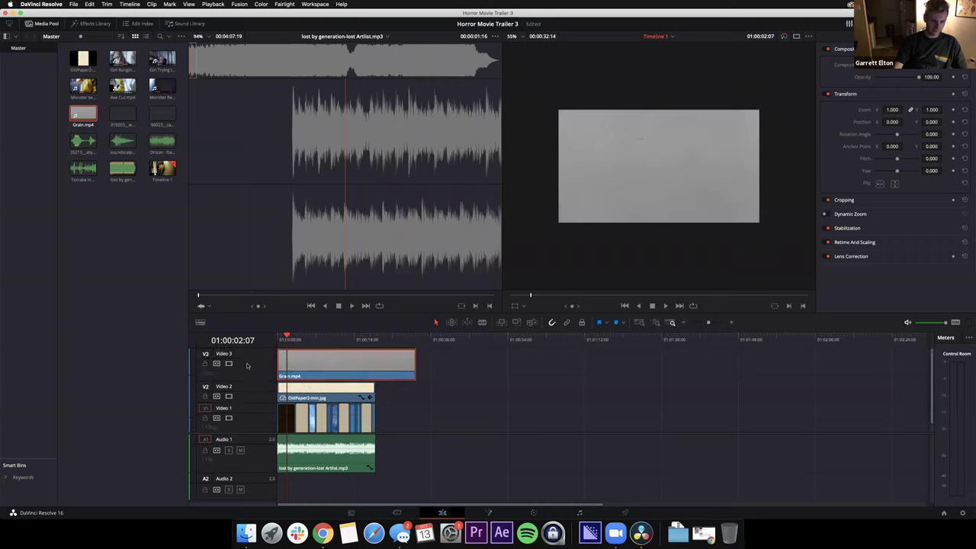
- Try the Darken, Difference and Divide composite modes on the Grain.mp4 clip
click(896, 64)
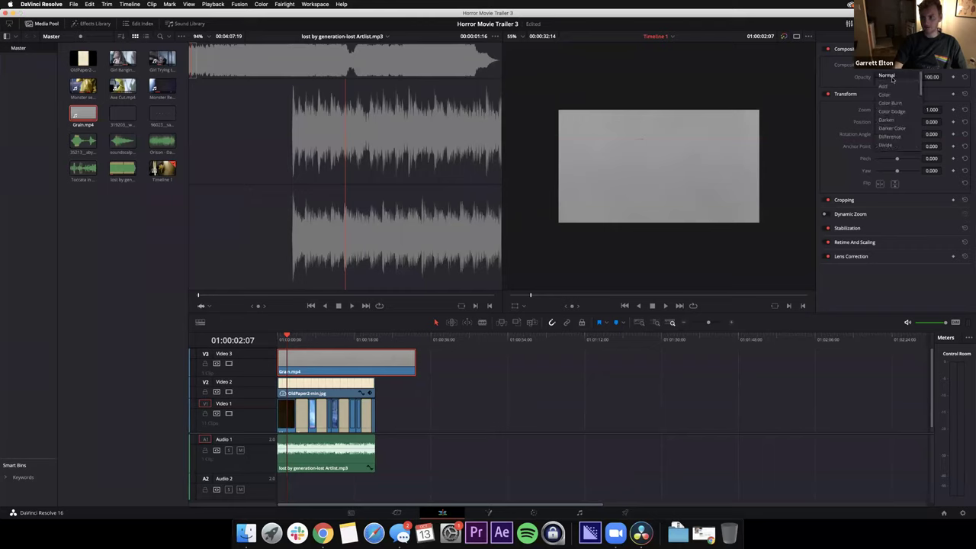
click(892, 122)
click(888, 65)
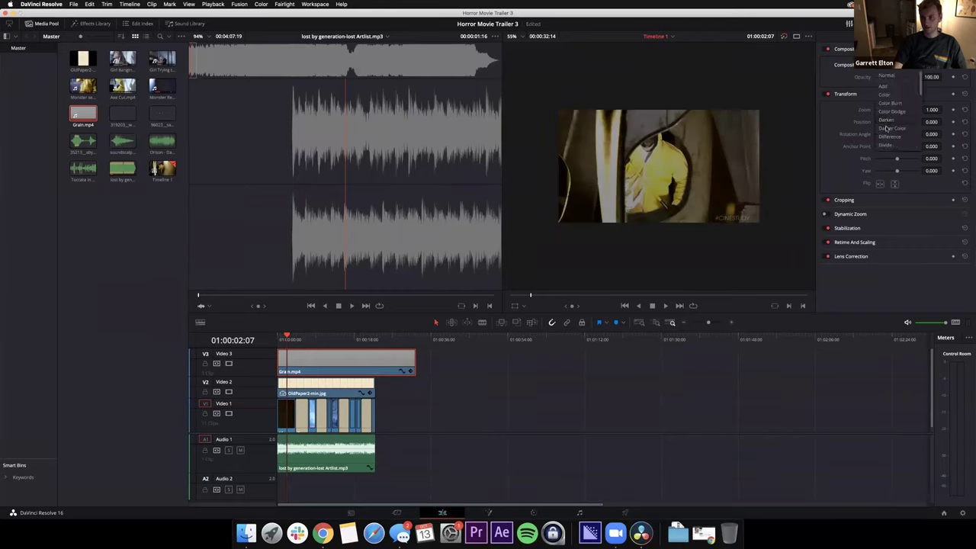
click(838, 78)
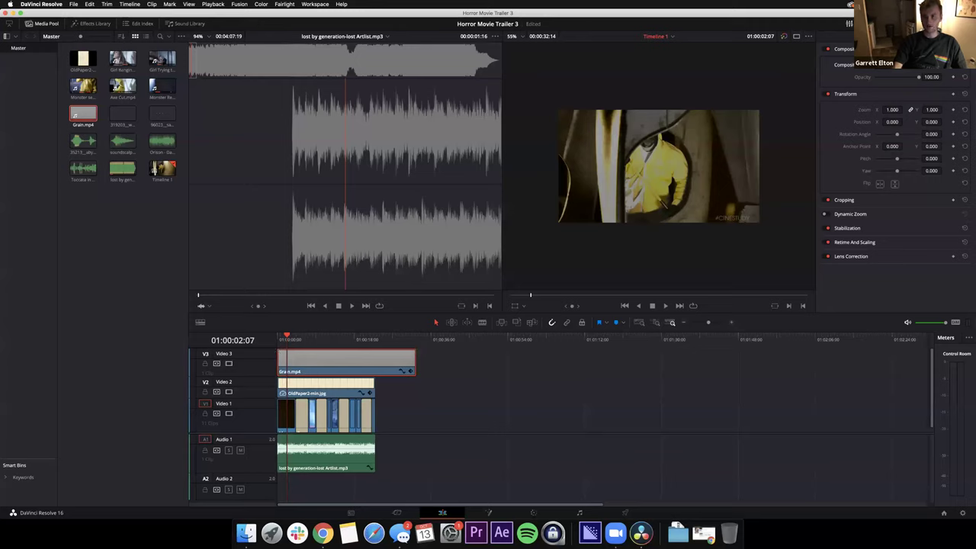
click(892, 65)
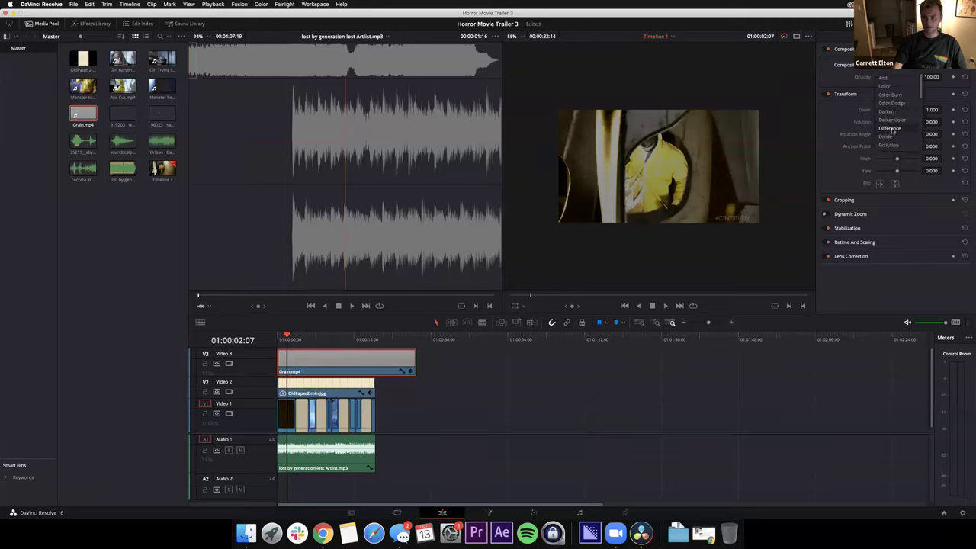
click(889, 128)
click(888, 65)
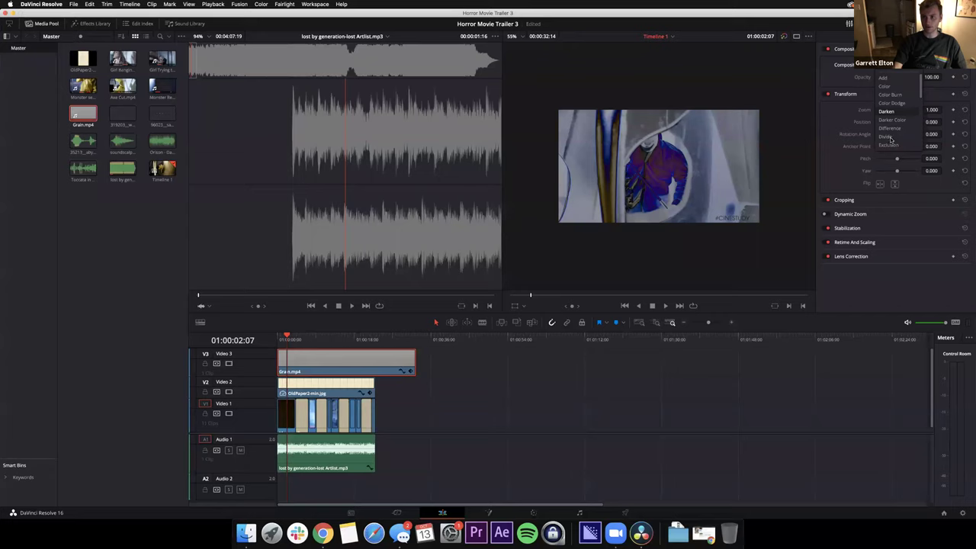
click(887, 138)
- Set the composite mode of the Grain.mp4 clip to Overlay
click(892, 66)
scroll(893, 130, down, 4)
click(889, 143)
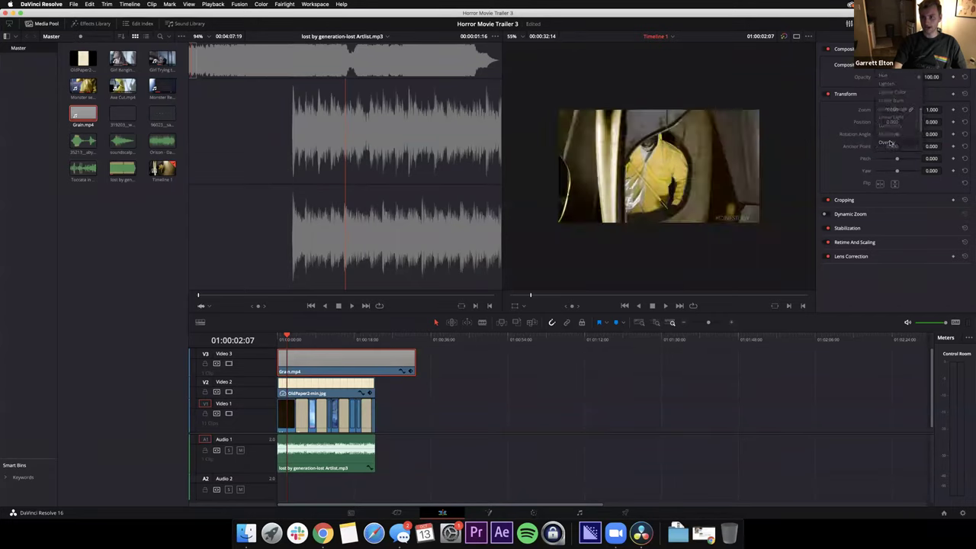
- Play the trailer from its opening shot to review the footage with the grain overlay
drag(289, 338, 285, 341)
key(space)
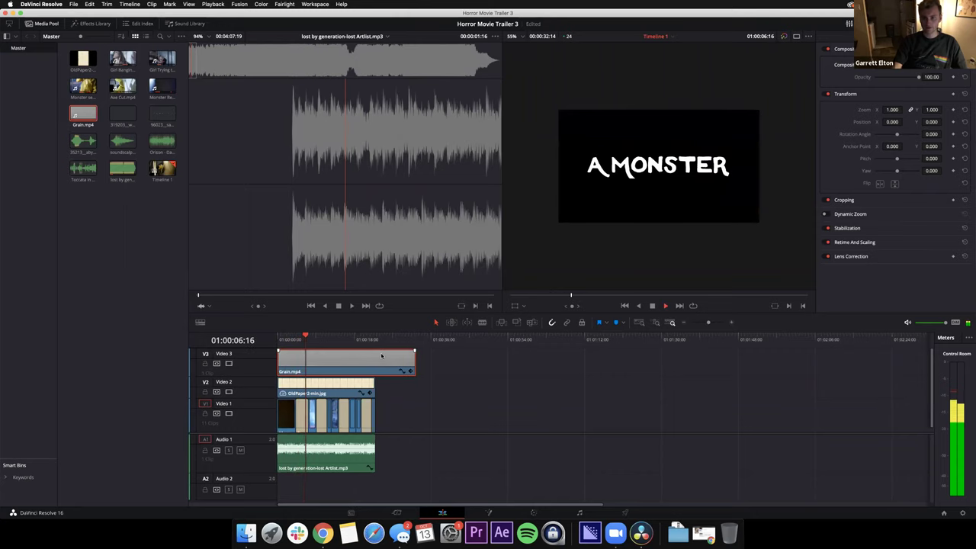
key(space)
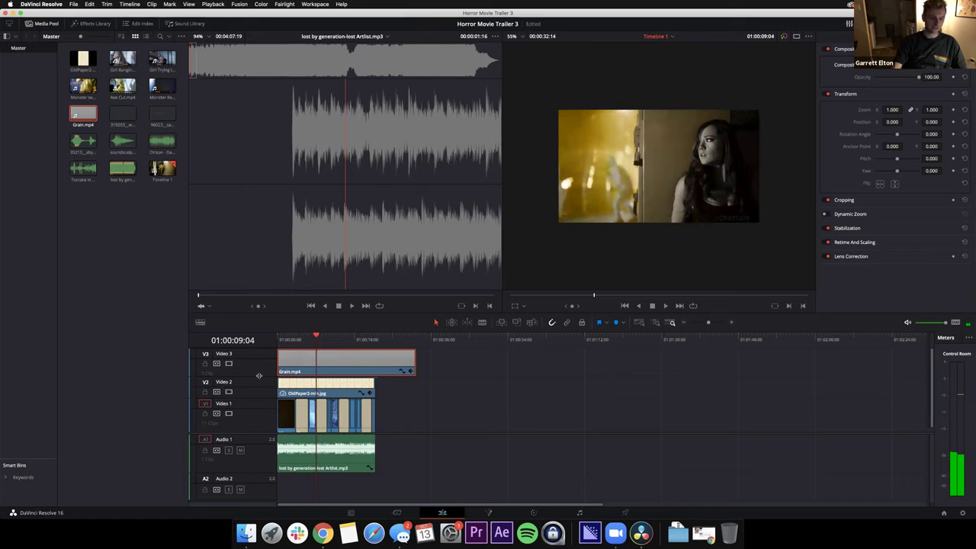
- Disable the Video 3 and Video 2 tracks and trim the end of Grain.mp4 to match the end of the trailer
click(228, 363)
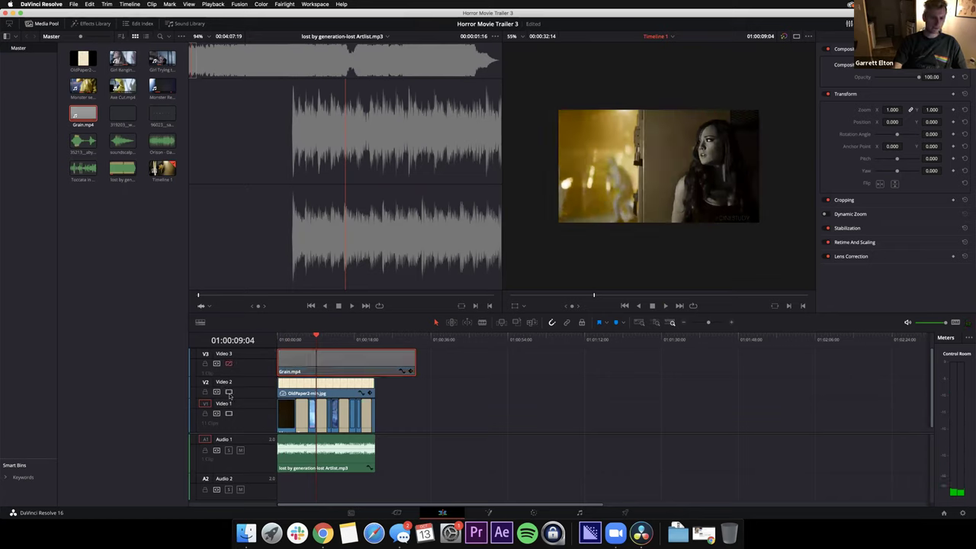
click(228, 391)
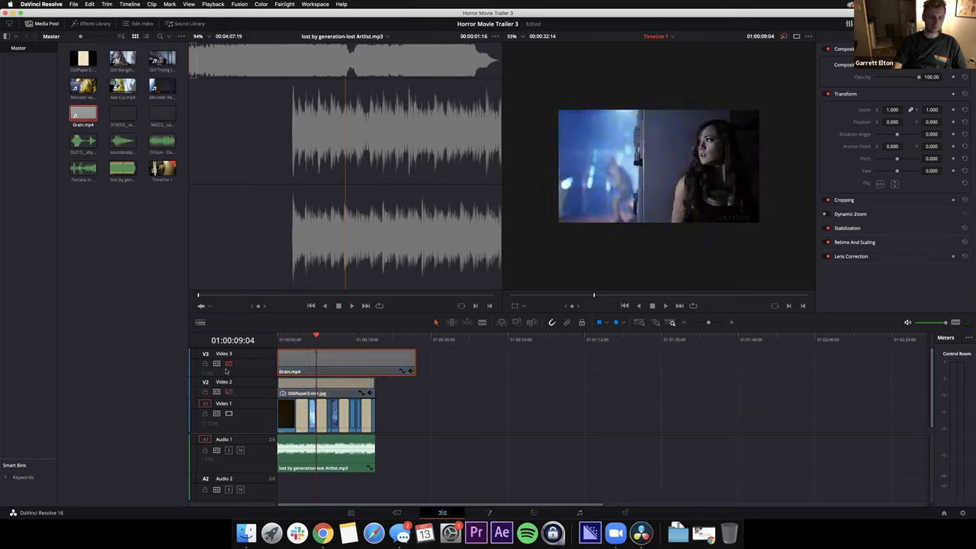
click(418, 371)
drag(415, 356, 374, 356)
- Play the opening shot from the start of the timeline to review it without the paper and grain overlays
drag(314, 337, 285, 338)
key(space)
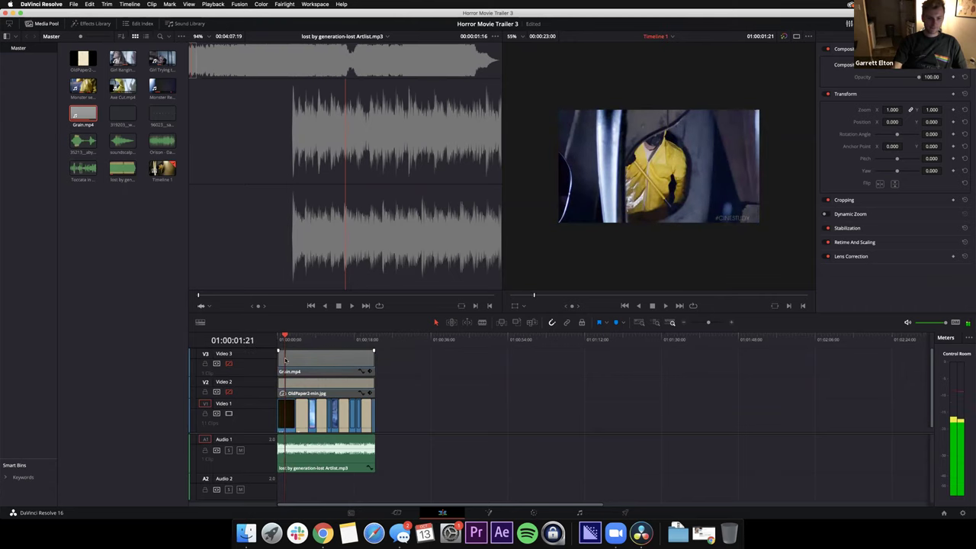
key(Home)
key(space)
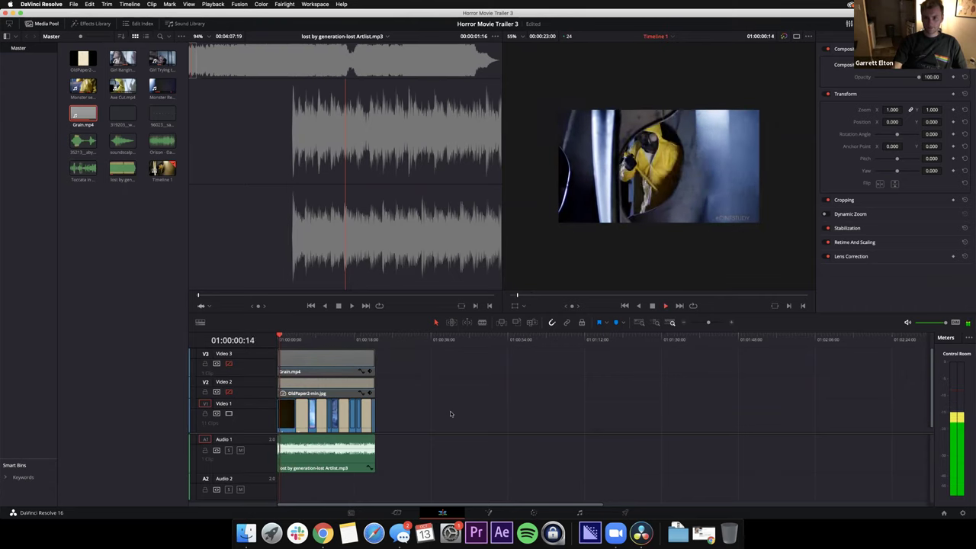
key(space)
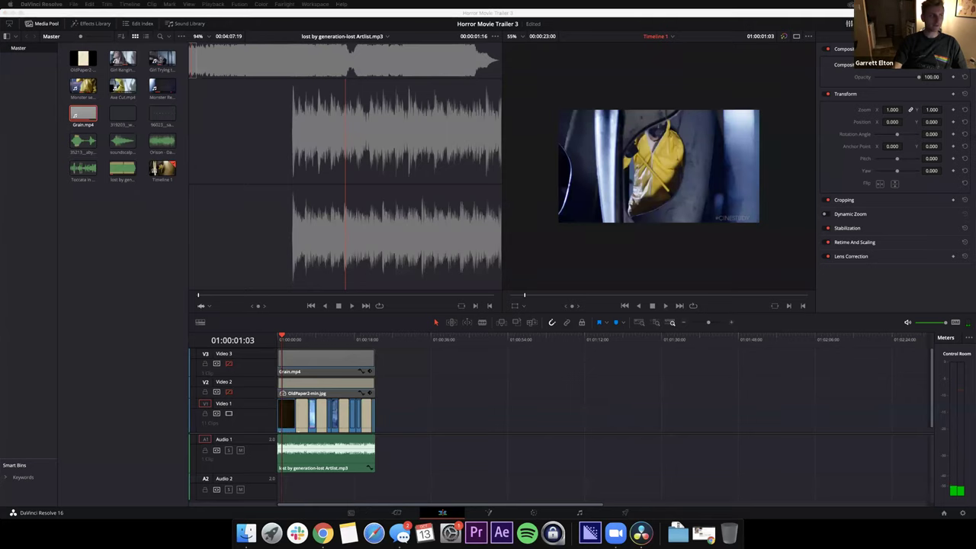
drag(25, 29, 580, 42)
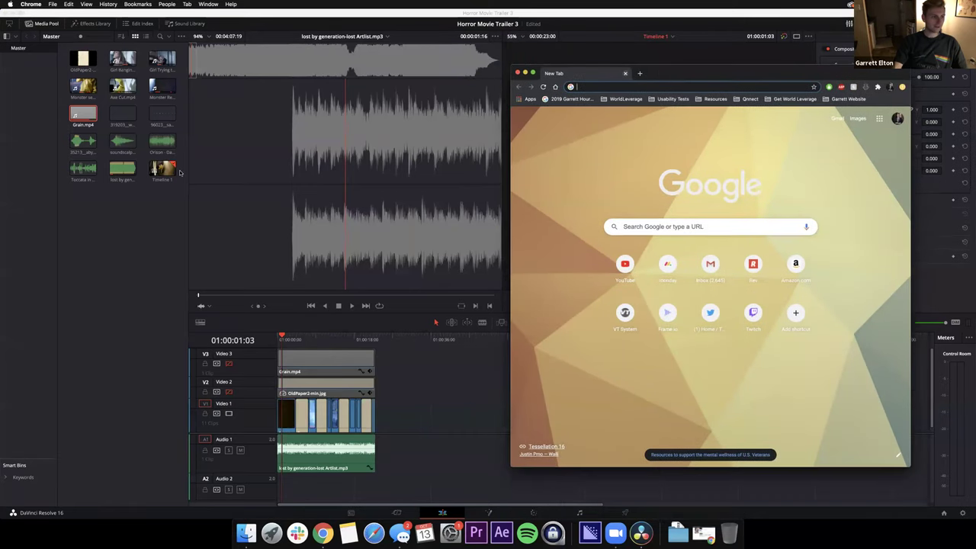
click(517, 74)
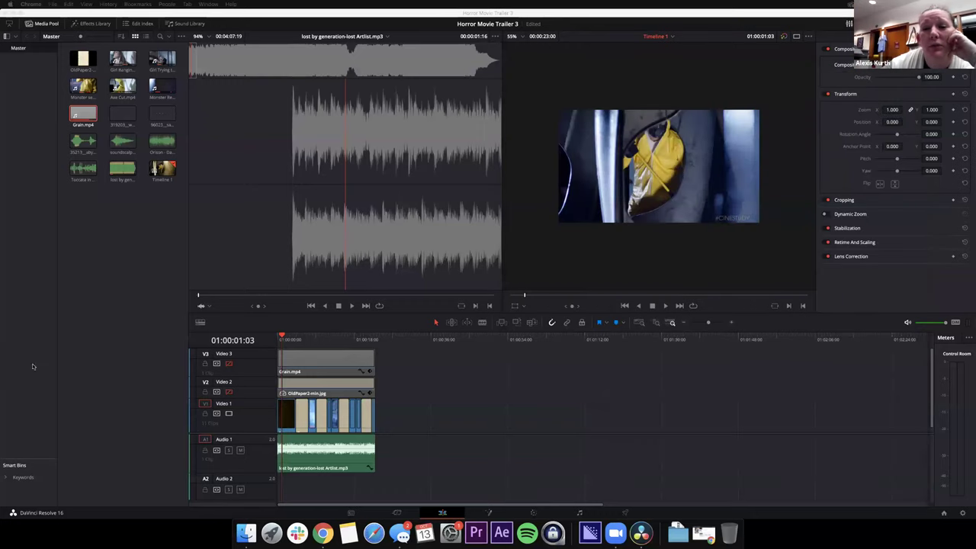
click(584, 437)
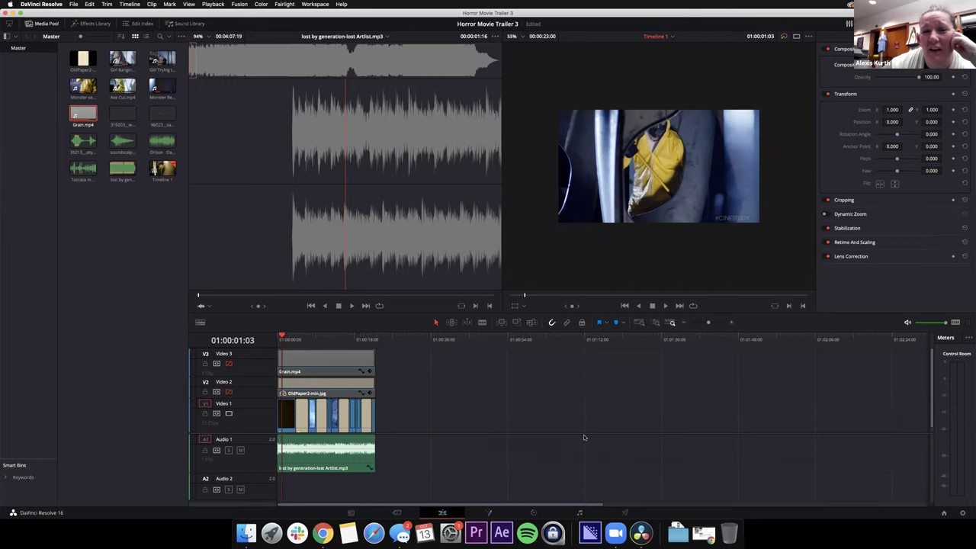
click(150, 271)
- Open Girl Banging on the door.mp4 in the source viewer and place its marked section on Video 1 well after the trailer
double_click(122, 86)
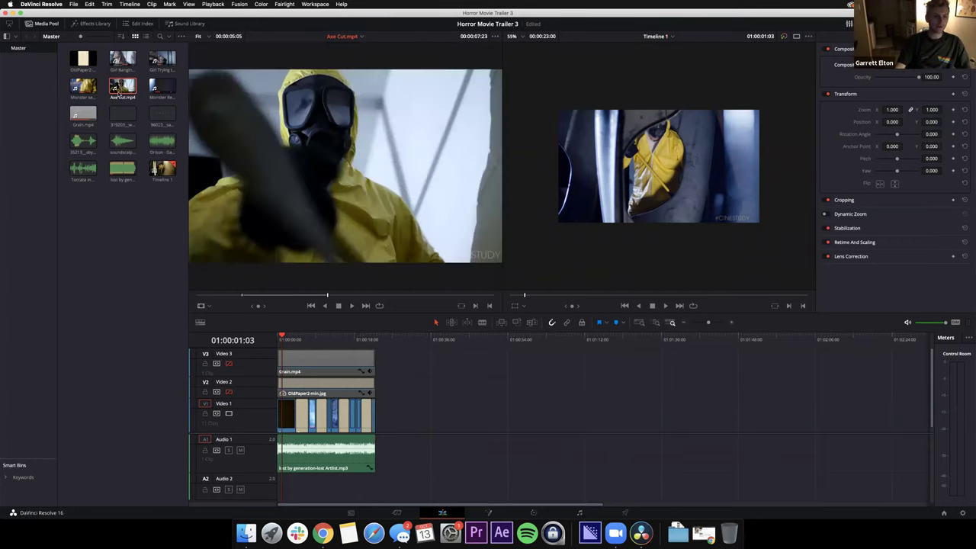
double_click(118, 63)
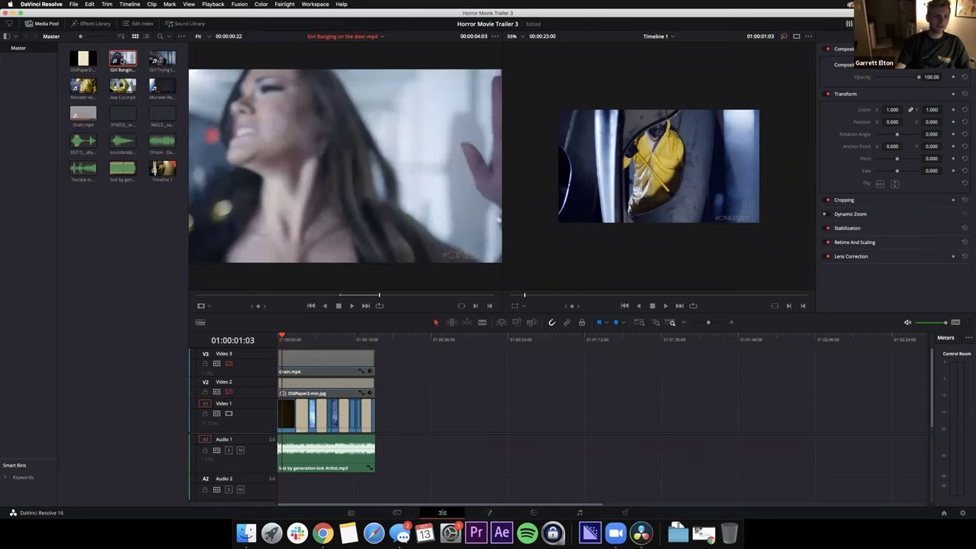
drag(451, 348, 452, 414)
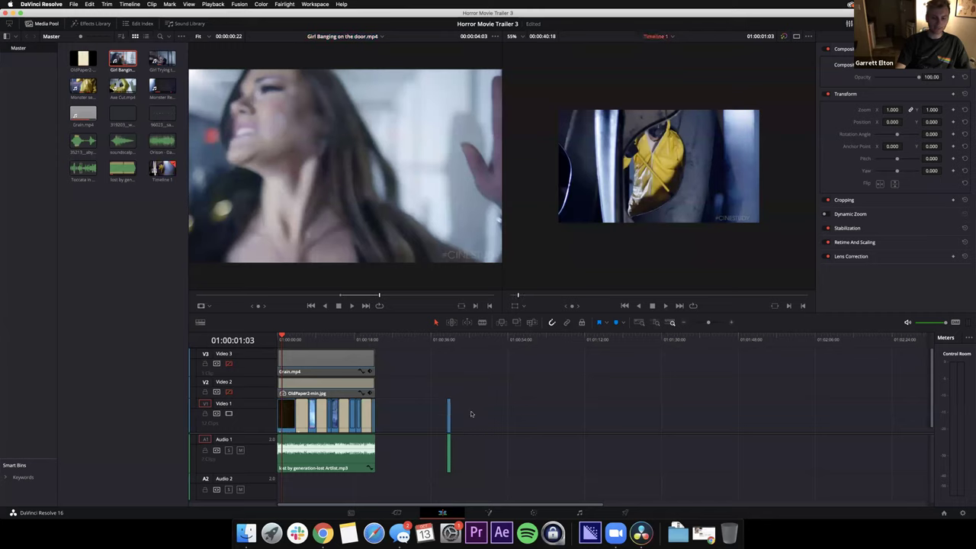
- Extend the end of the added Girl Banging on the door.mp4 clip to about 01:00:43:07
click(451, 348)
key(super+equal)
key(super+equal)
key(super+equal)
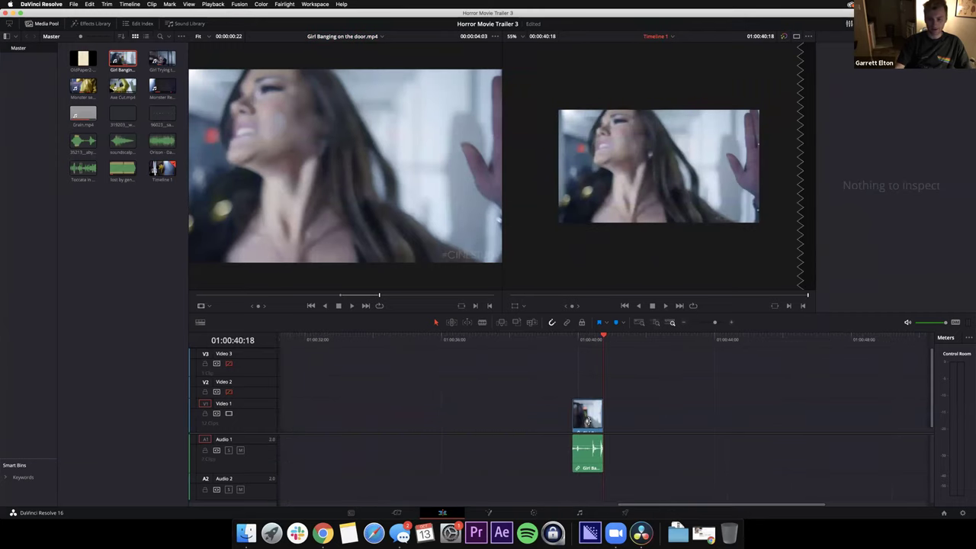
click(592, 448)
key(shift+Right)
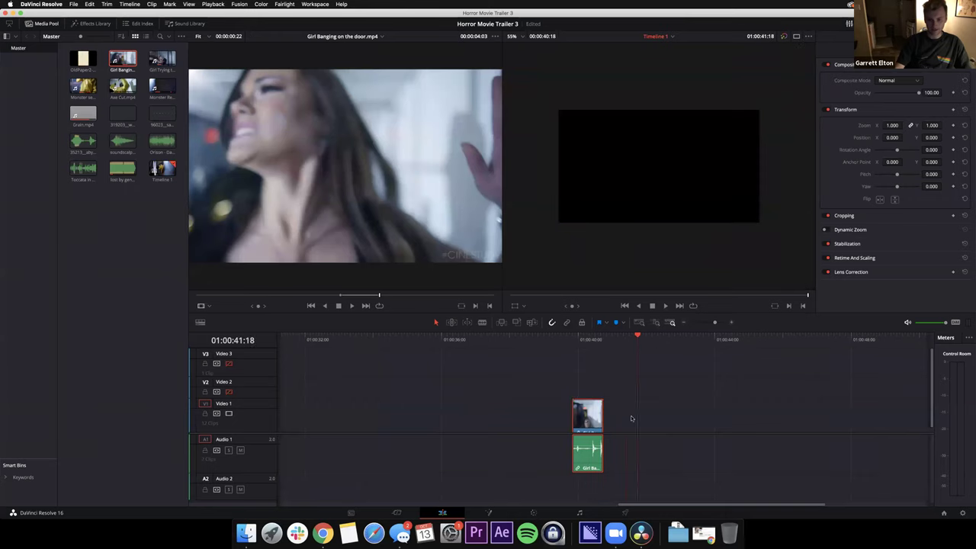
drag(729, 405, 782, 403)
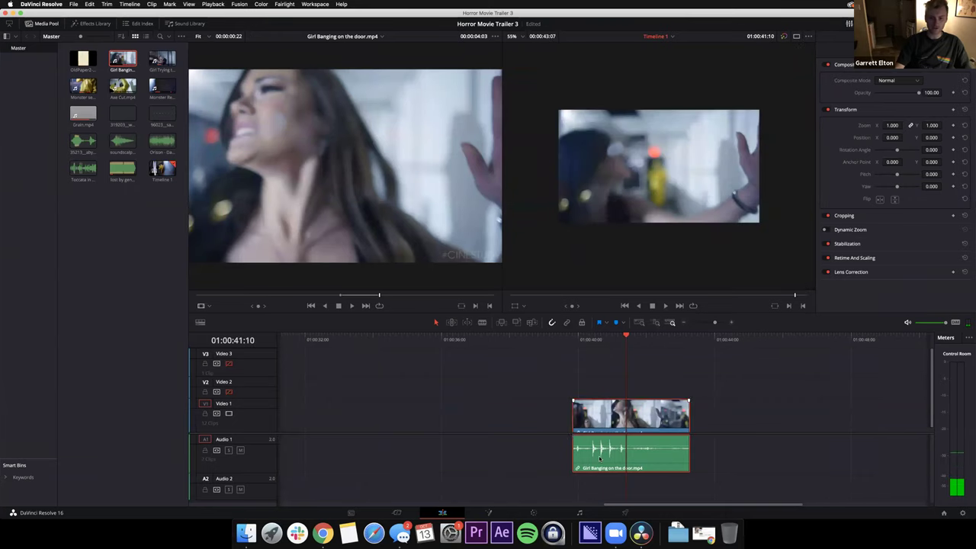
- Select only the video part and then only the audio part of the linked Girl Banging on the door.mp4 clip
click(546, 426)
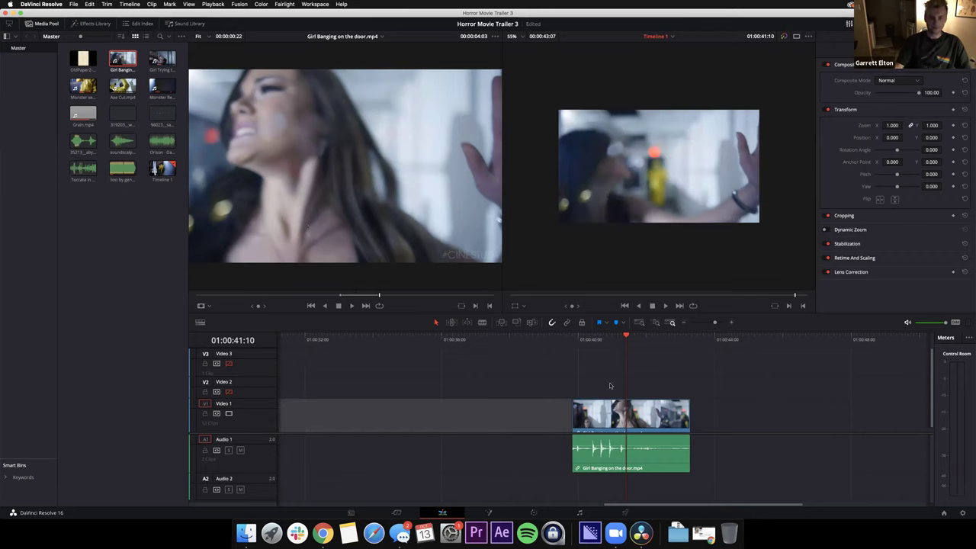
click(609, 415)
scroll(610, 381, down, 1)
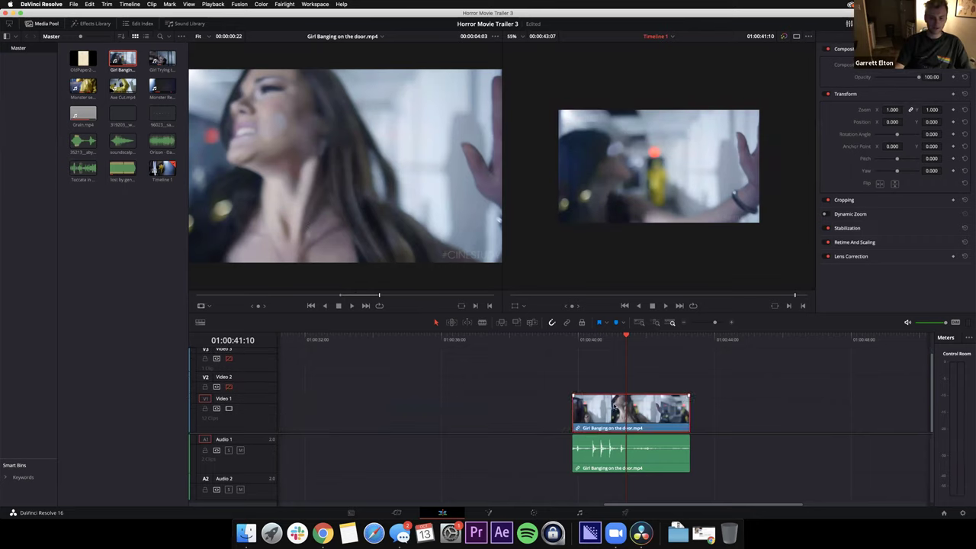
click(614, 436)
click(614, 414)
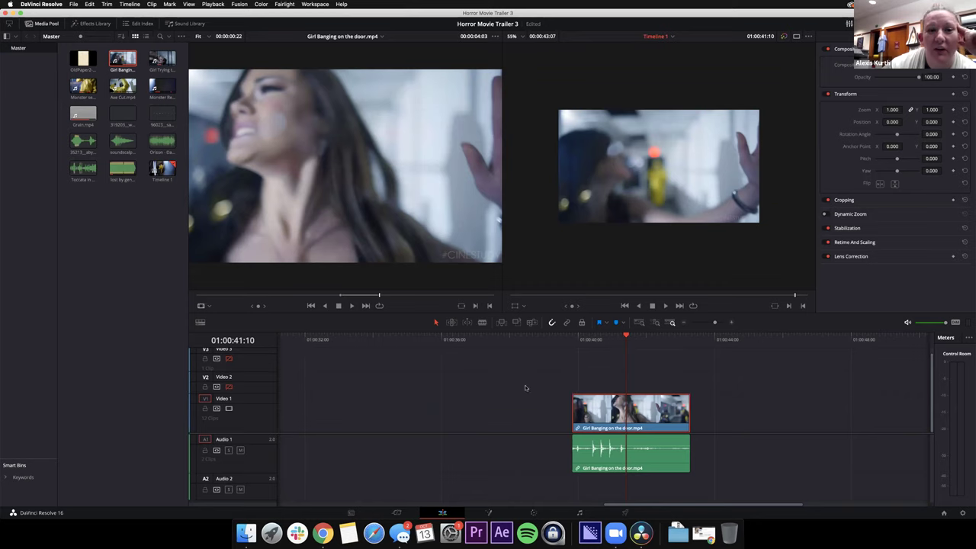
click(553, 427)
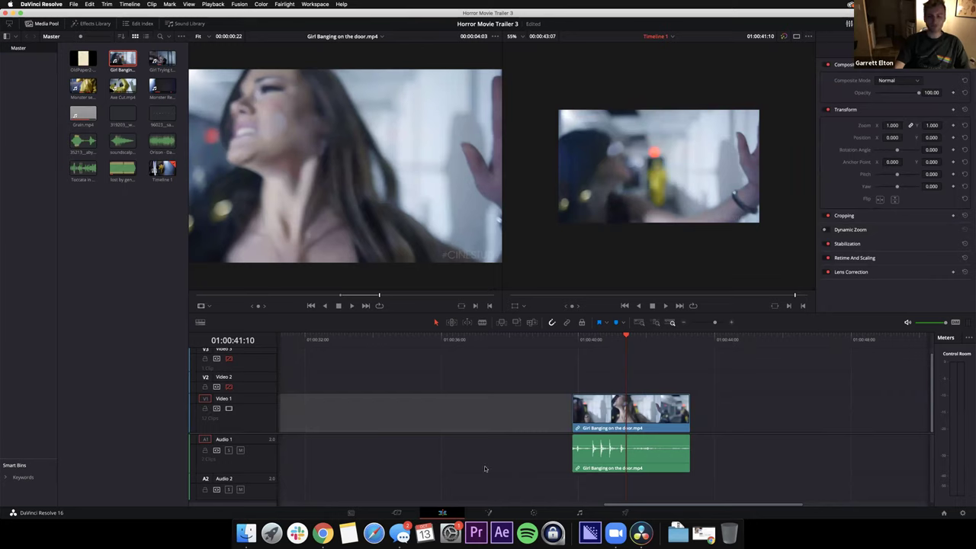
click(653, 460)
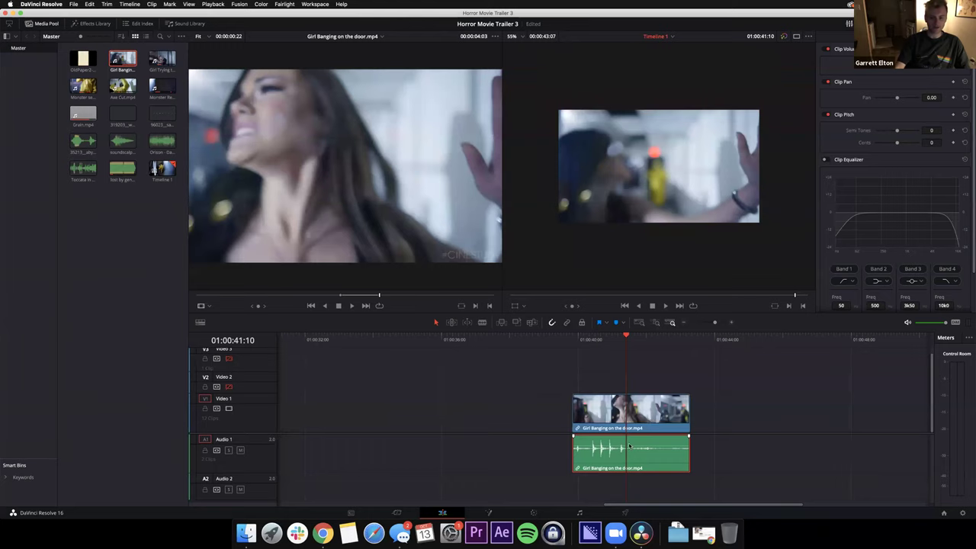
- Delete the extra Girl Banging on the door.mp4 clip with its audio and return the playhead to the trailer at 01:00:16:22
drag(766, 465, 599, 390)
key(Delete)
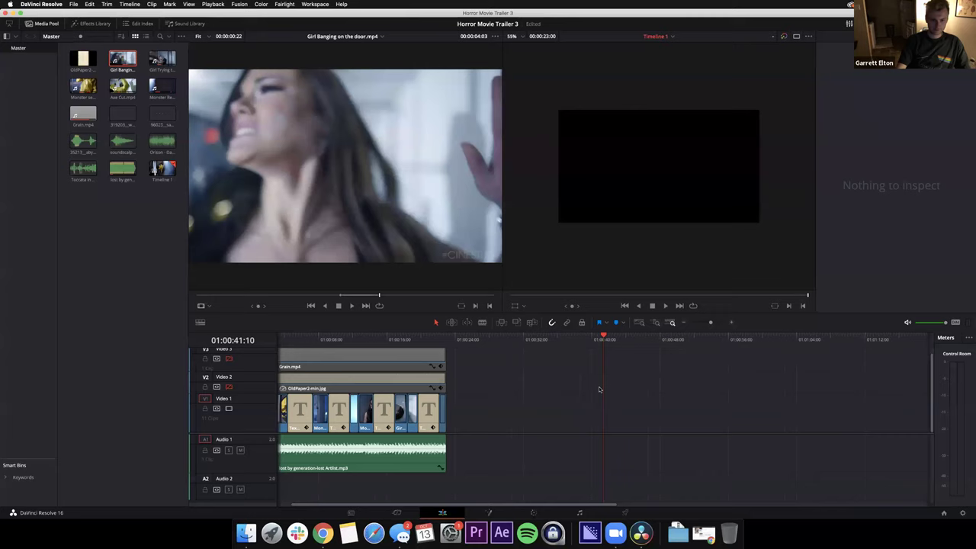
click(397, 338)
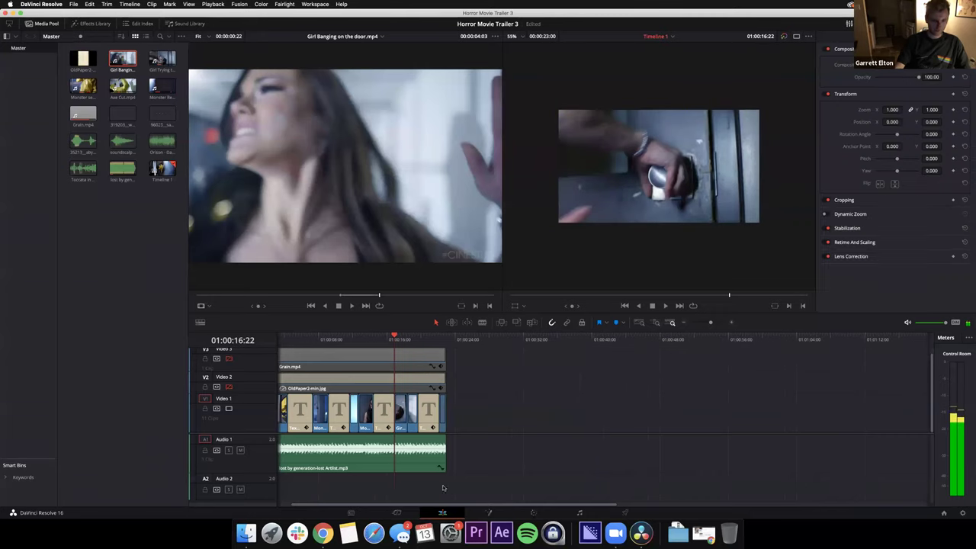
- Switch to Chrome, search Google for tenor and open the Tenor GIF site
drag(0, 65, 775, 53)
drag(590, 55, 633, 41)
click(522, 53)
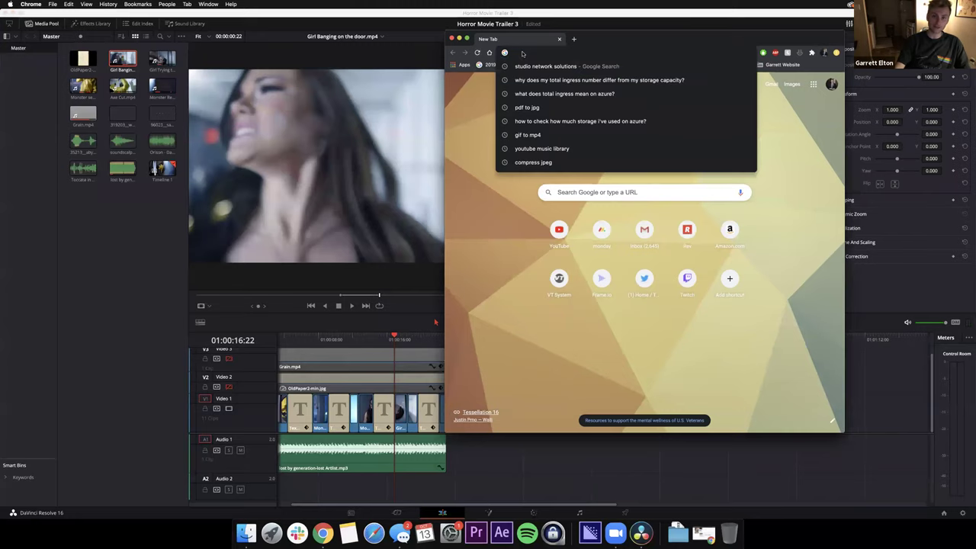
text(tenor)
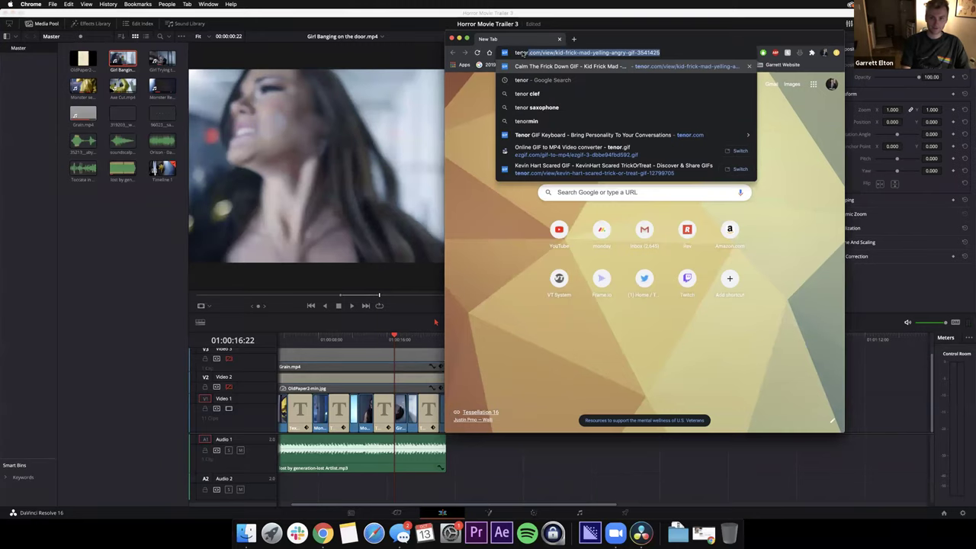
key(Return)
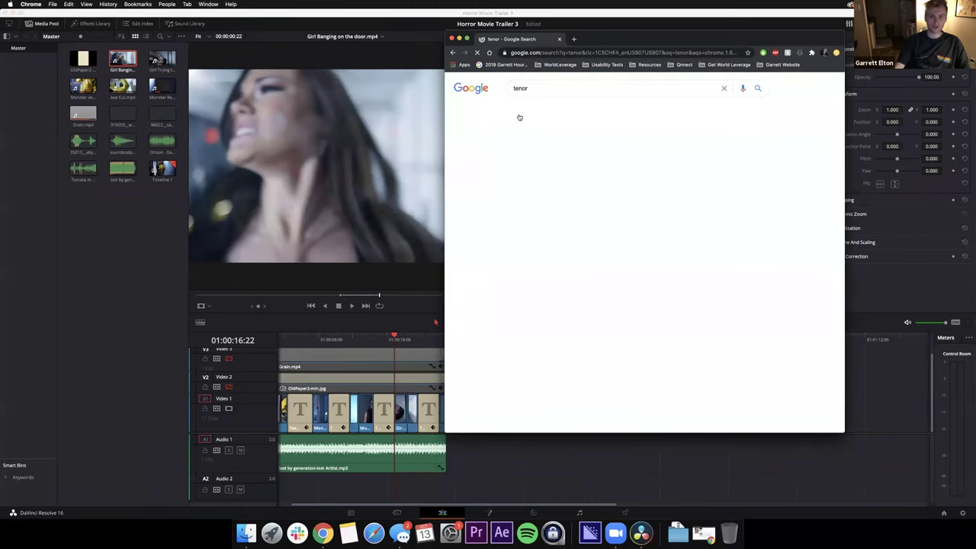
click(563, 153)
drag(614, 41, 591, 43)
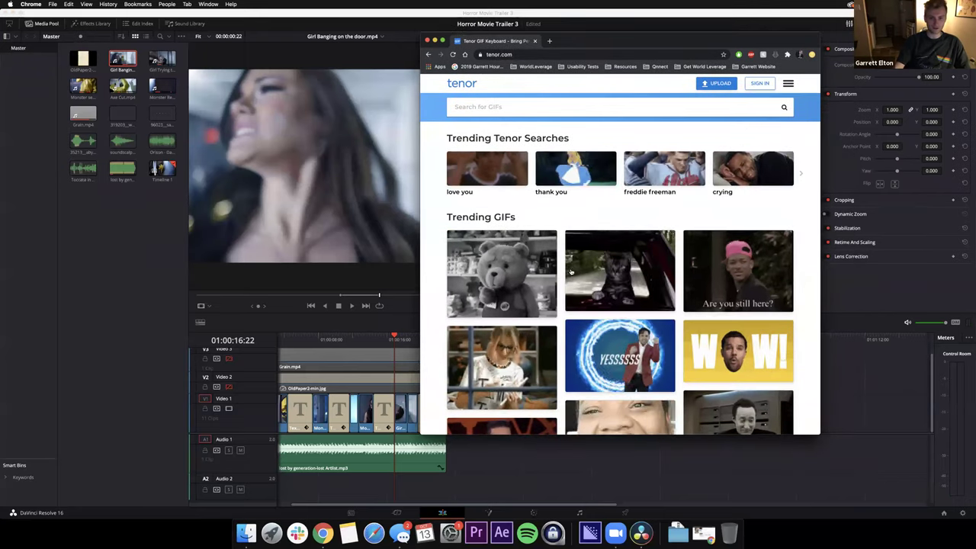
- Browse Tenor's trending GIFs and open the Abell46s Reface GIF of the laughing man in a yellow uniform
scroll(564, 246, down, 1)
scroll(564, 246, down, 1)
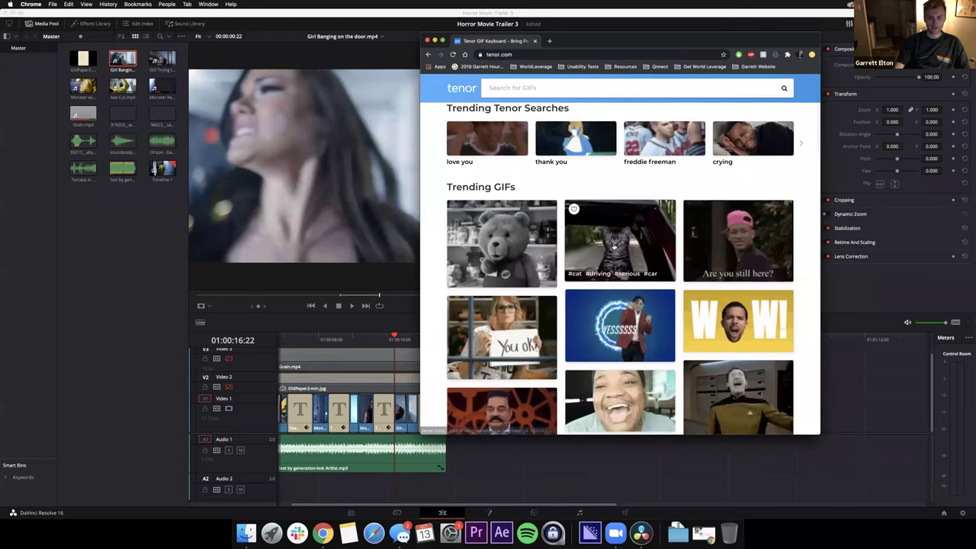
scroll(597, 249, down, 1)
scroll(600, 267, up, 3)
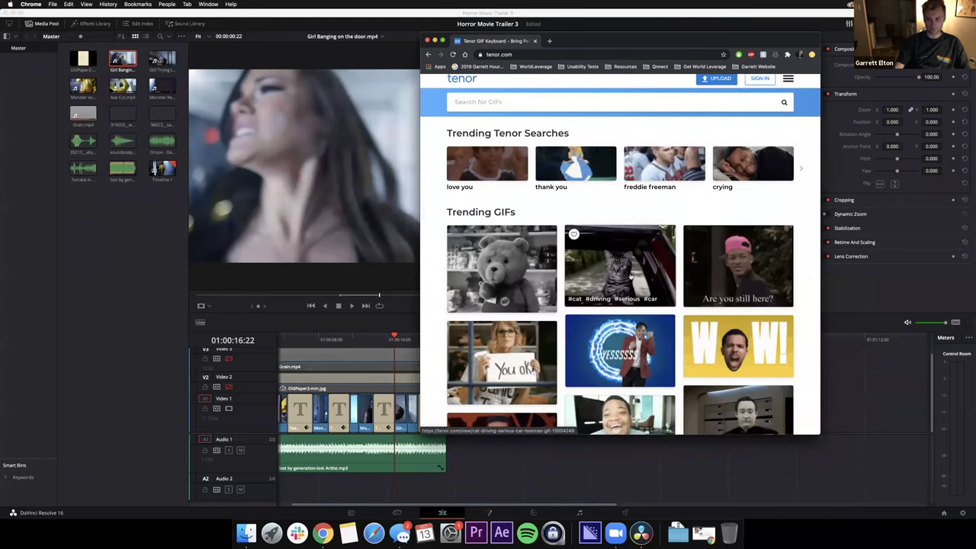
scroll(734, 298, down, 3)
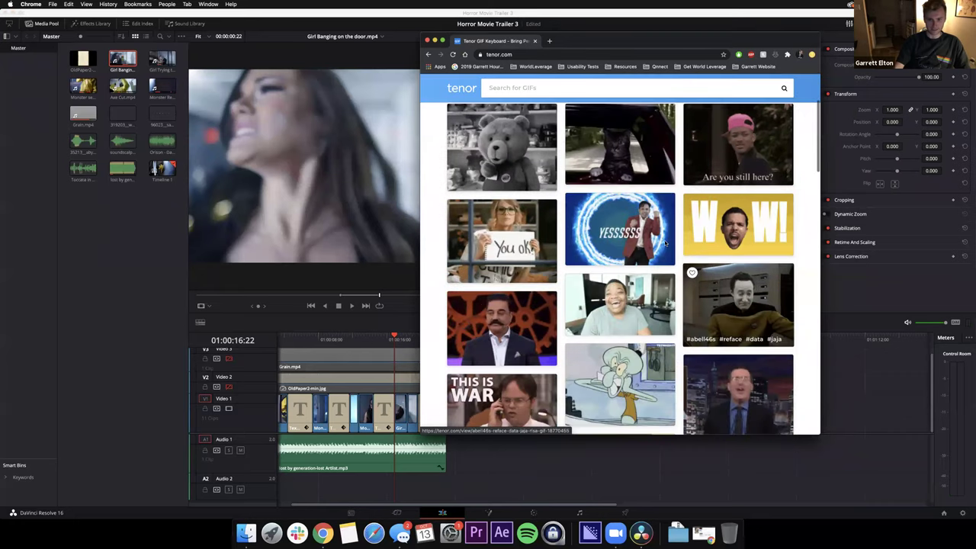
click(736, 366)
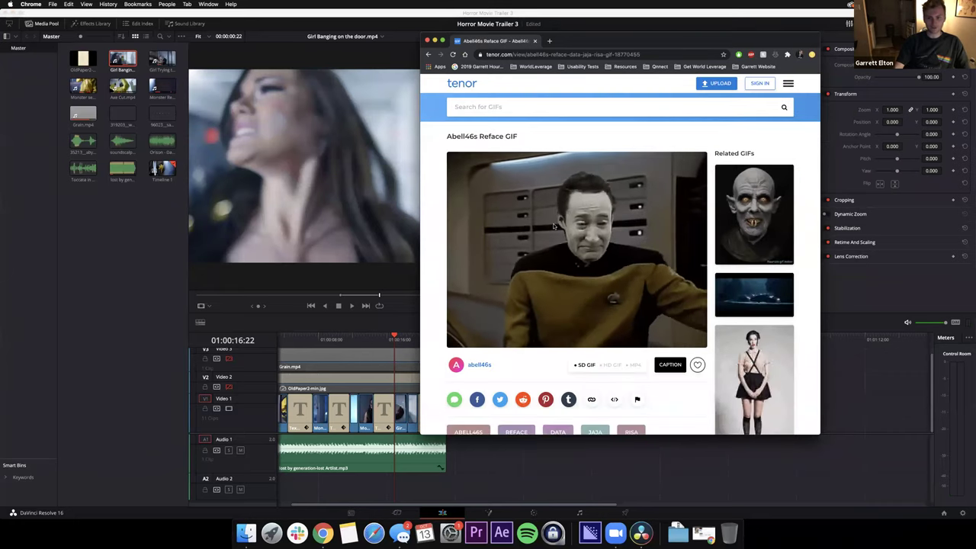
- Save the Abell46s Reface GIF to the Downloads folder as tenor (1) in GIF image format
right_click(543, 222)
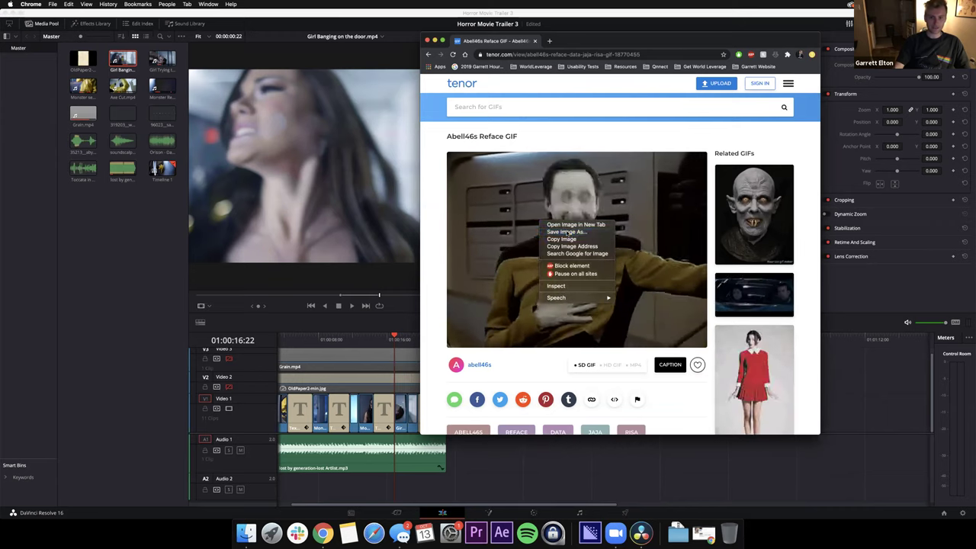
click(563, 231)
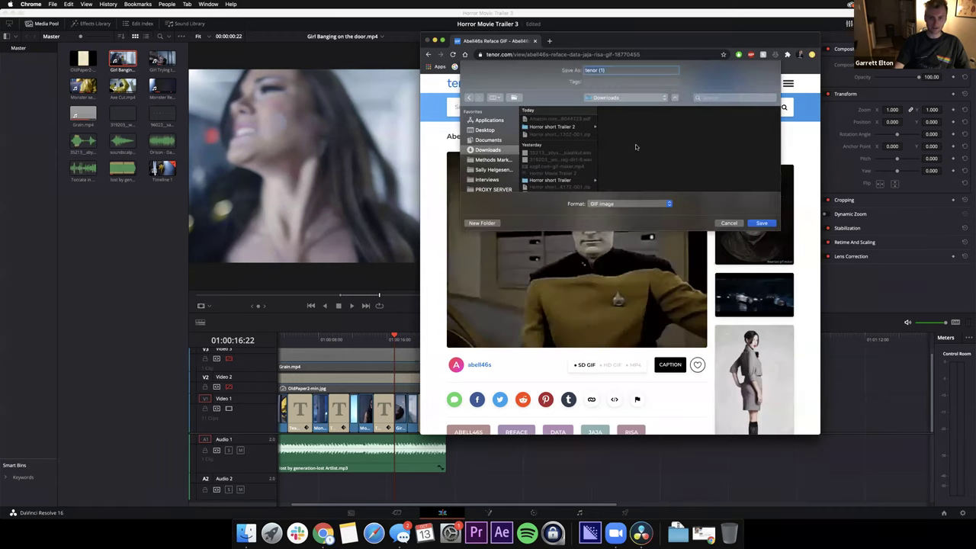
click(761, 224)
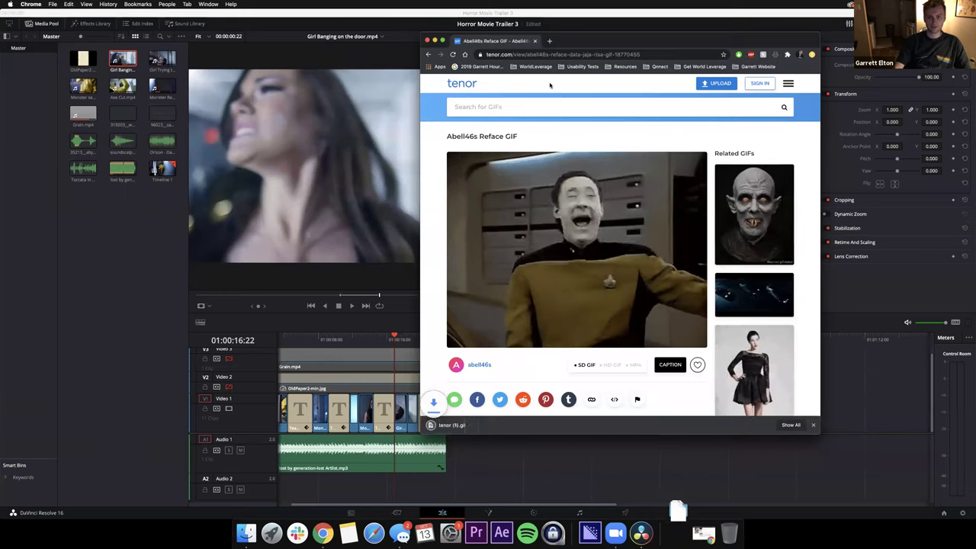
- Try to import tenor (1).gif from the Downloads folder into the DaVinci Resolve media pool
click(678, 532)
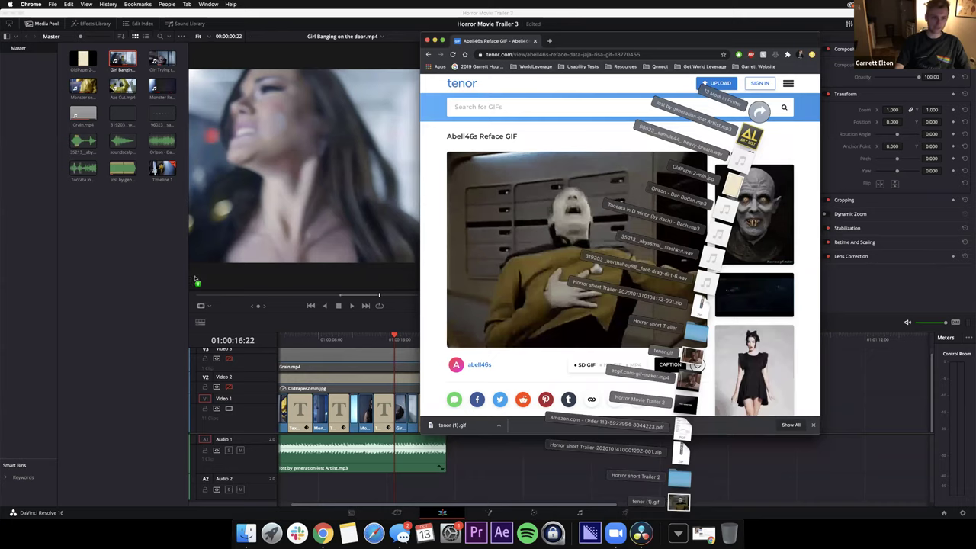
drag(194, 278, 122, 261)
click(122, 261)
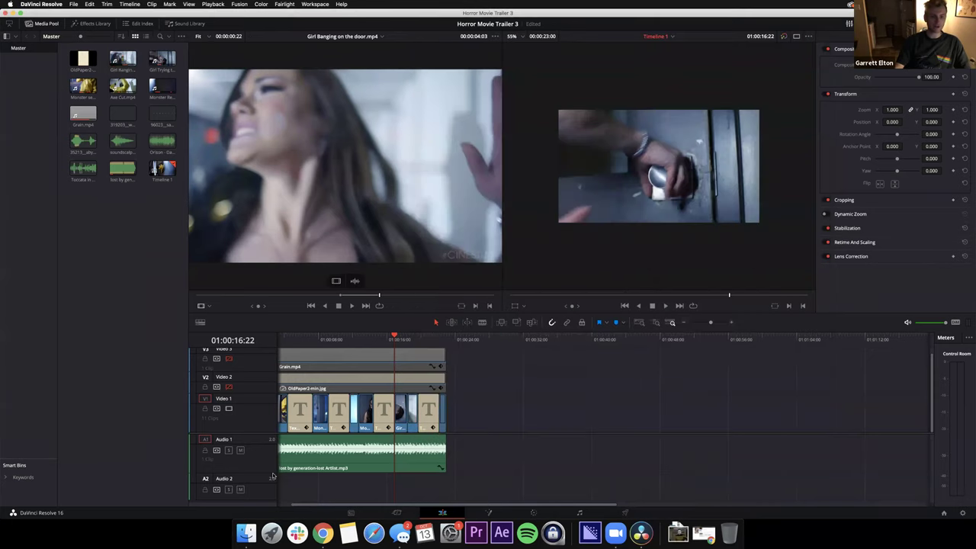
- Switch to Chrome, search Google for gif to mp4 in a new tab and open the ezgif.com GIF to MP4 converter
click(323, 532)
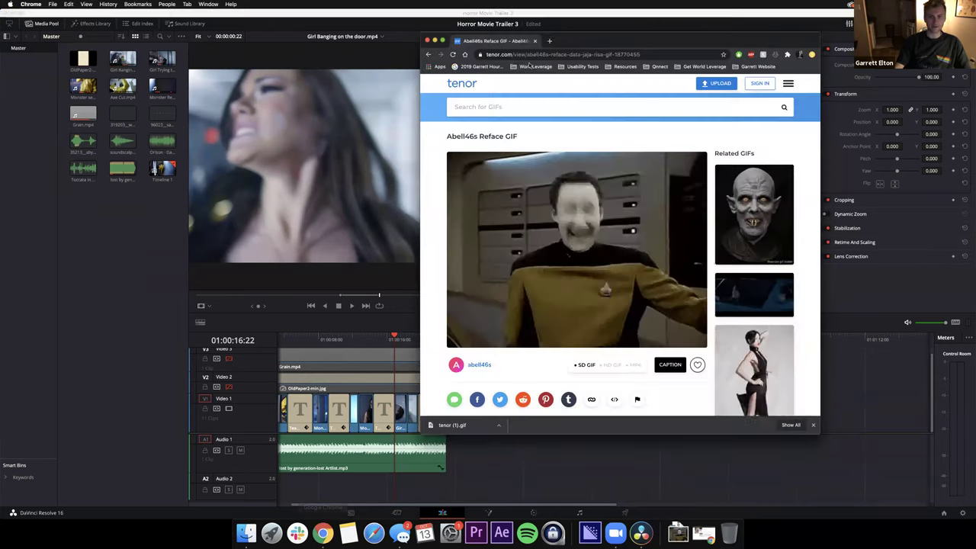
key(super+t)
click(525, 54)
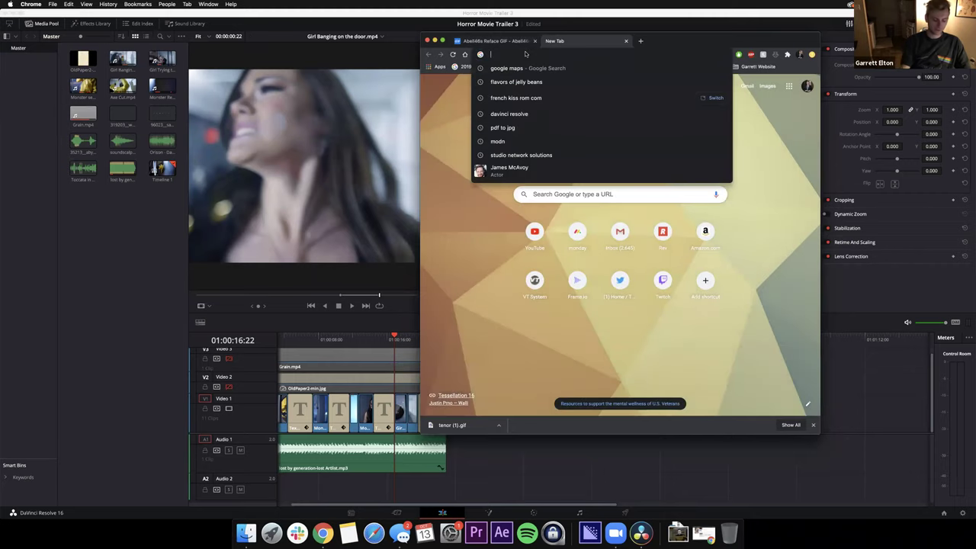
text(gif)
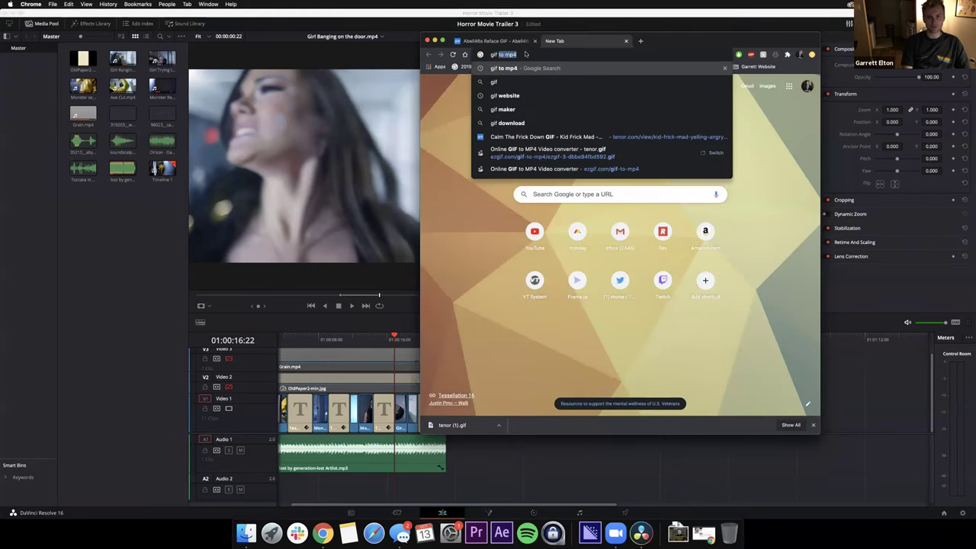
text( to mp4)
key(Return)
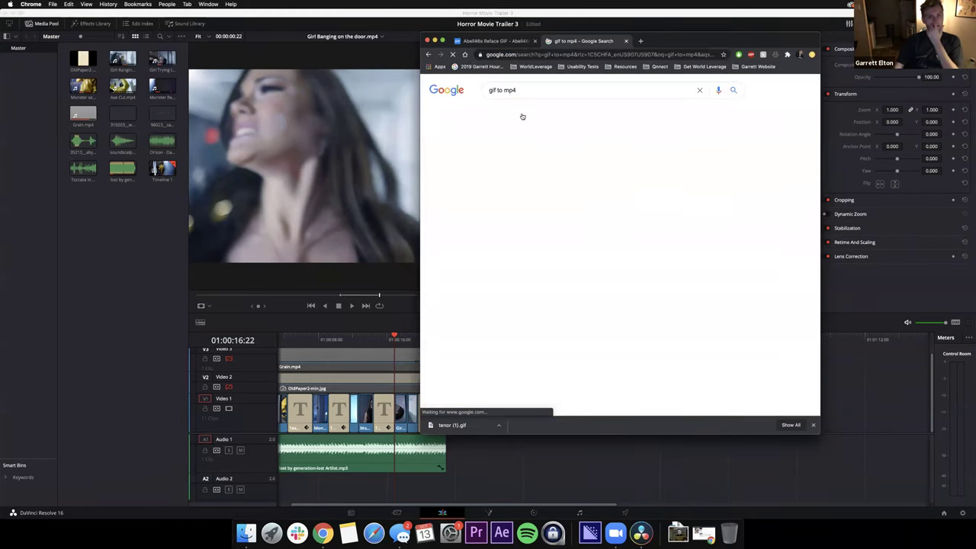
click(526, 151)
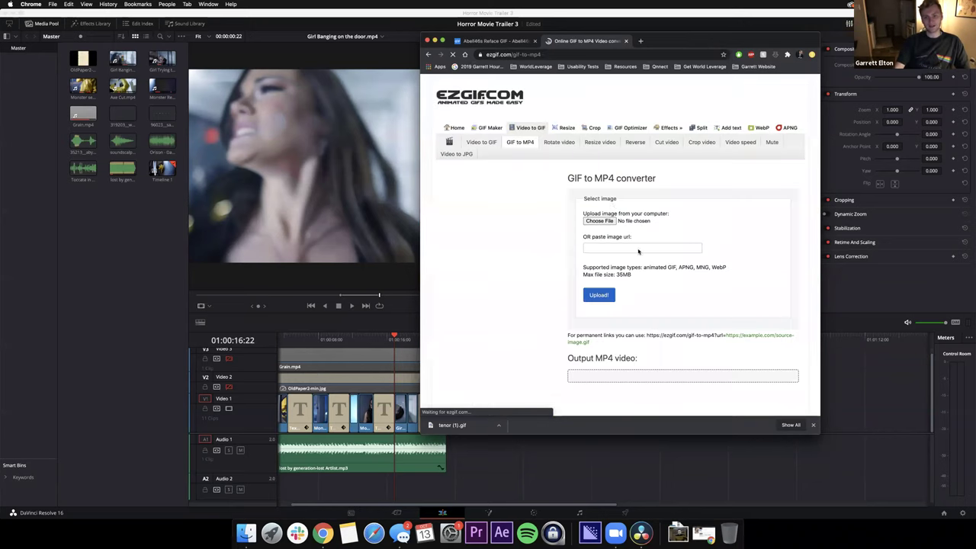
- Choose tenor (1).gif from Downloads as the converter's source and upload it, enlarging the browser window
click(599, 221)
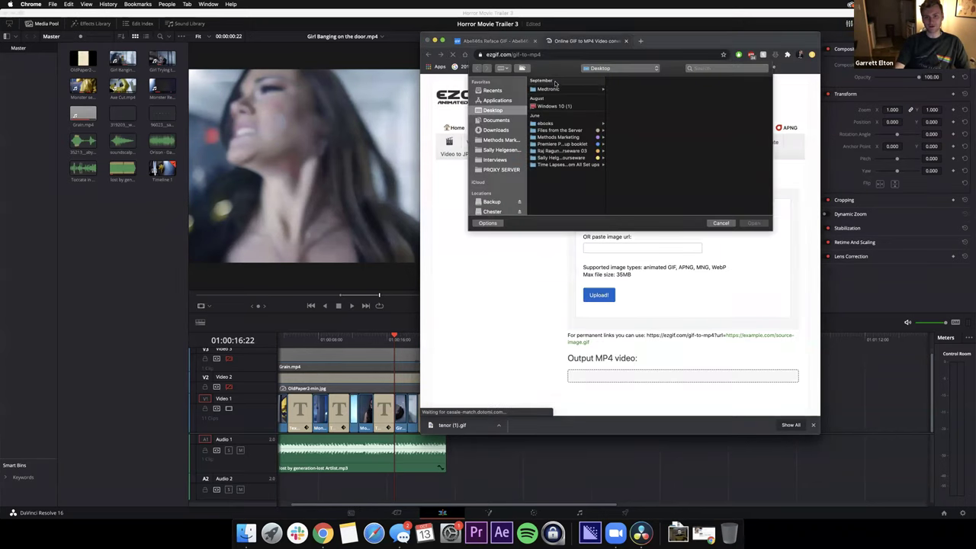
click(494, 129)
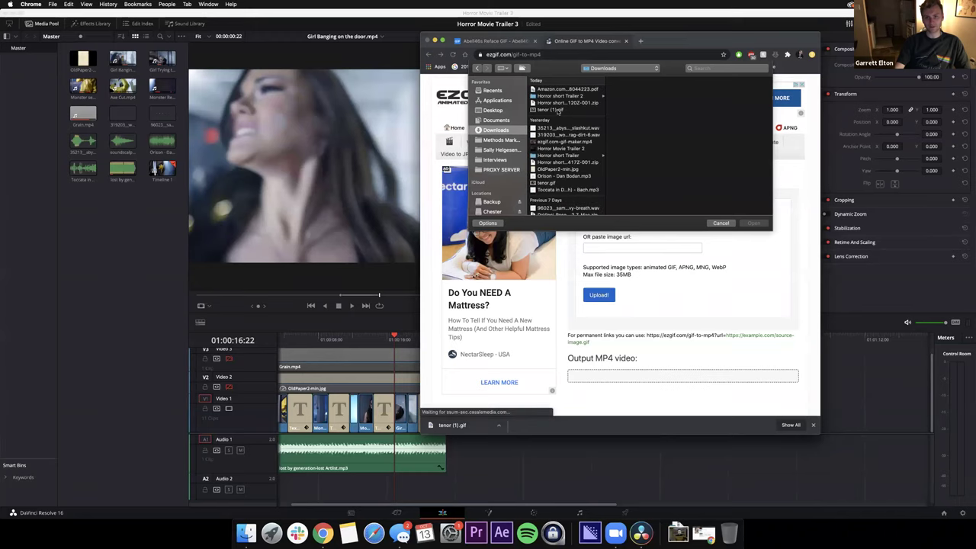
click(550, 110)
click(765, 224)
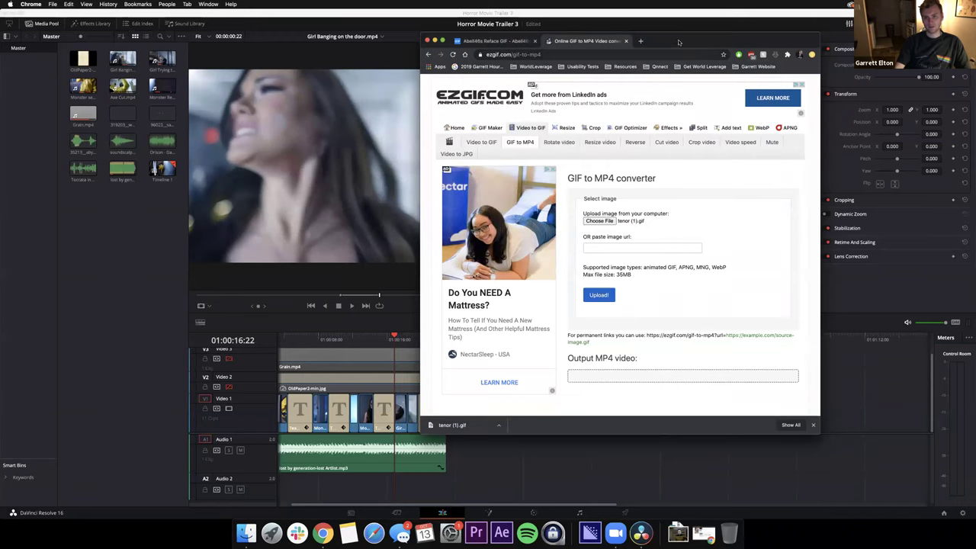
drag(771, 429, 819, 442)
click(574, 291)
drag(871, 456, 877, 457)
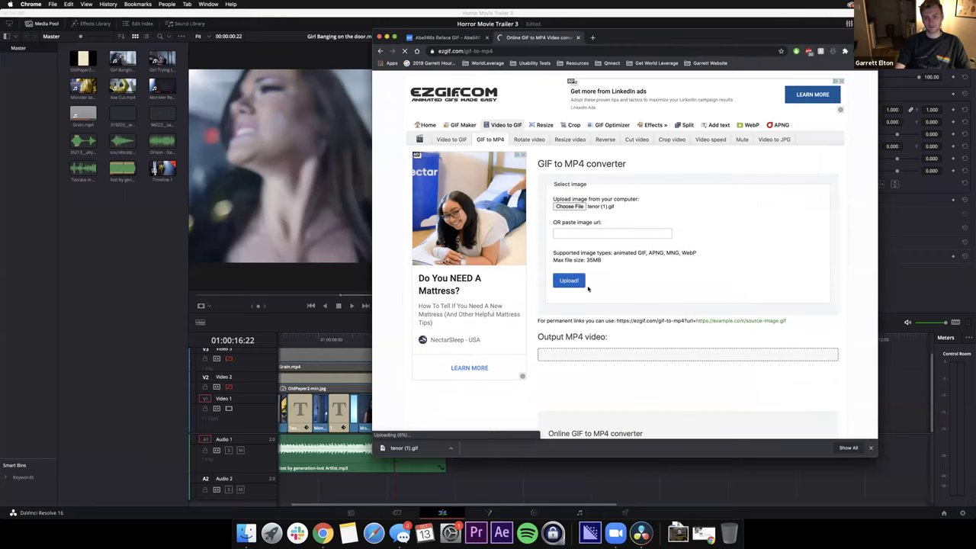
scroll(608, 275, down, 2)
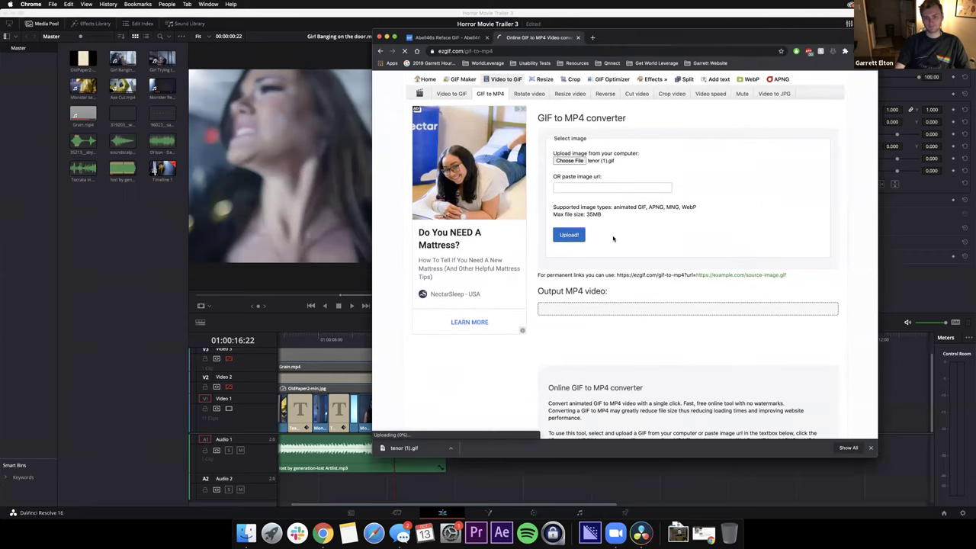
scroll(612, 238, down, 1)
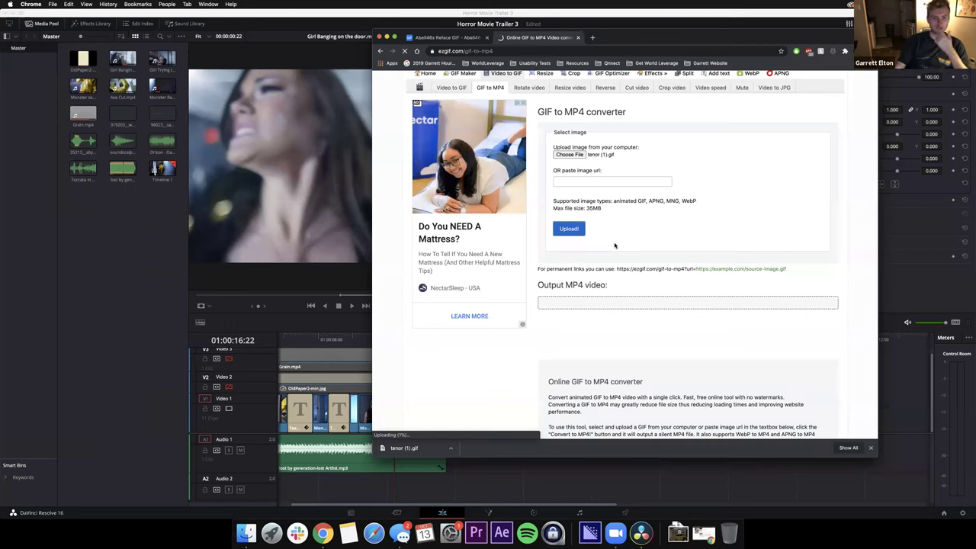
scroll(615, 244, down, 1)
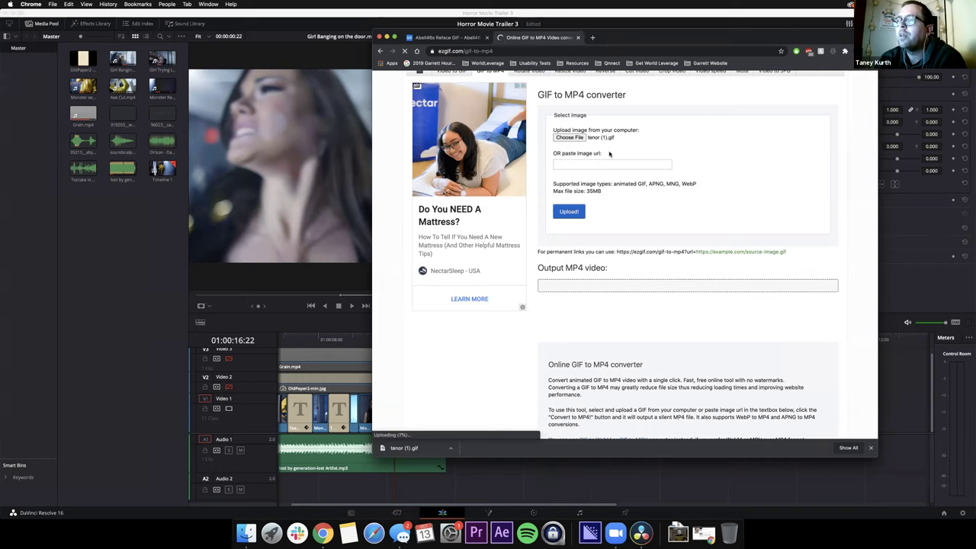
drag(565, 95, 583, 94)
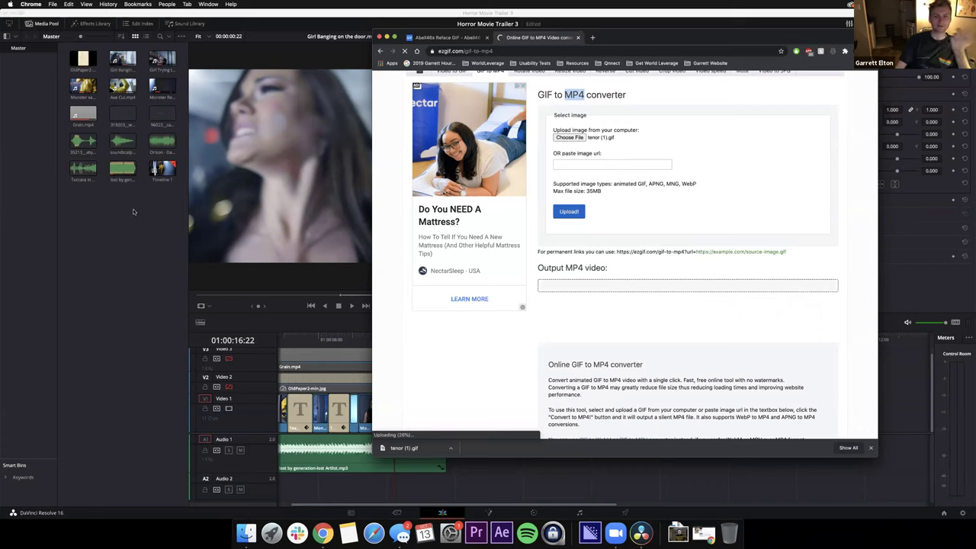
scroll(666, 324, down, 2)
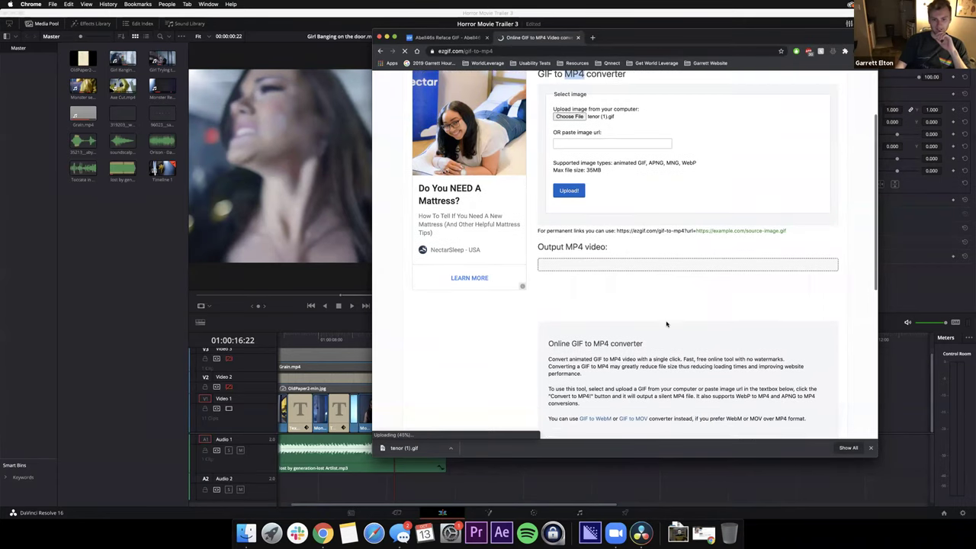
click(676, 534)
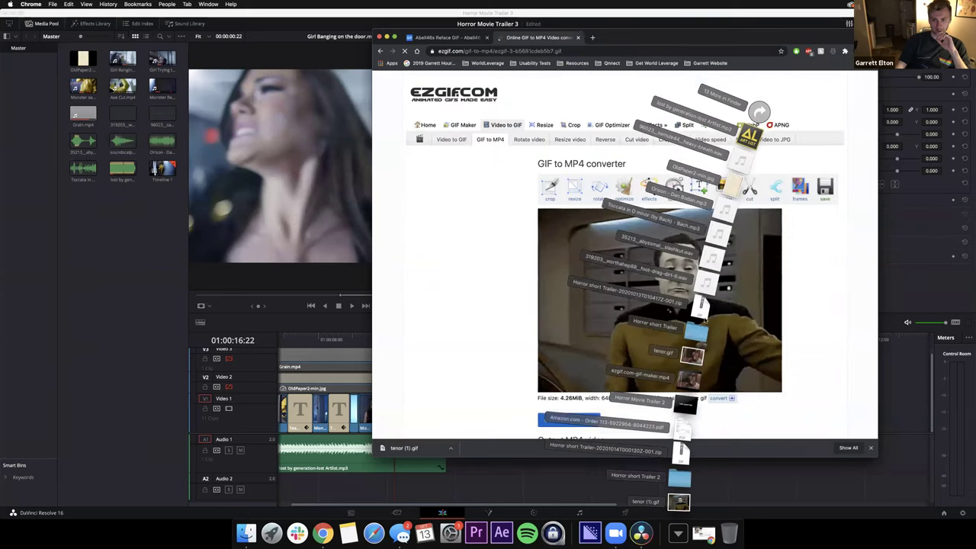
click(872, 275)
- Convert the uploaded GIF to MP4 and save the output video
scroll(826, 312, down, 5)
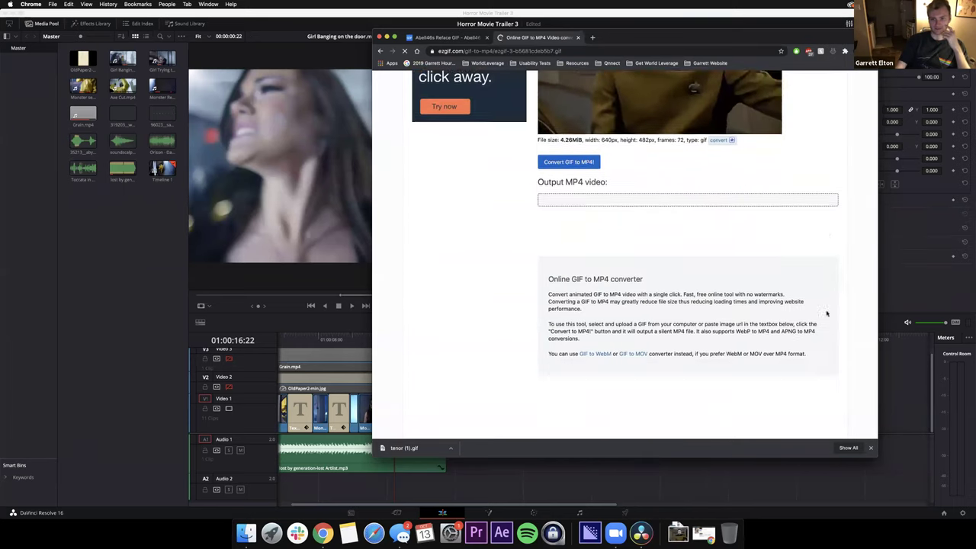
scroll(747, 204, up, 5)
scroll(793, 259, down, 3)
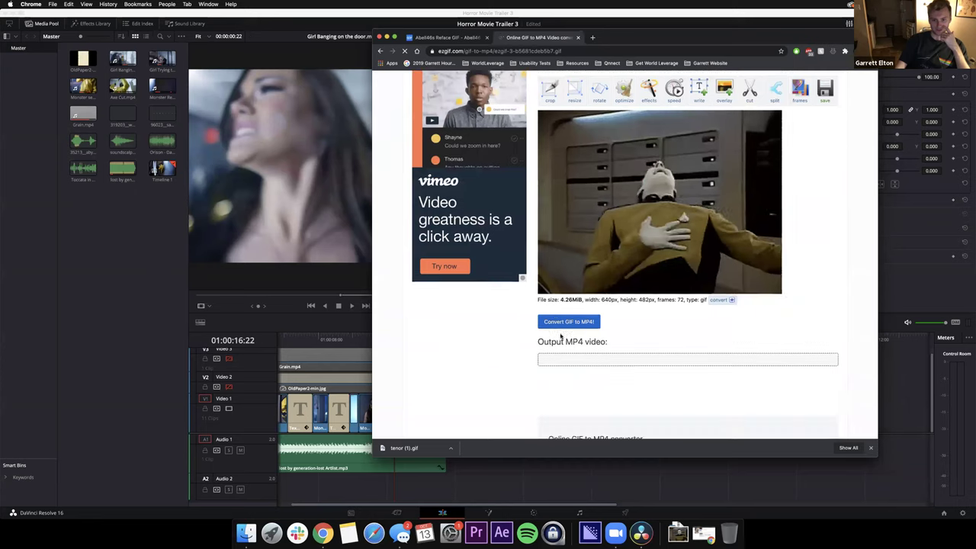
scroll(726, 331, down, 3)
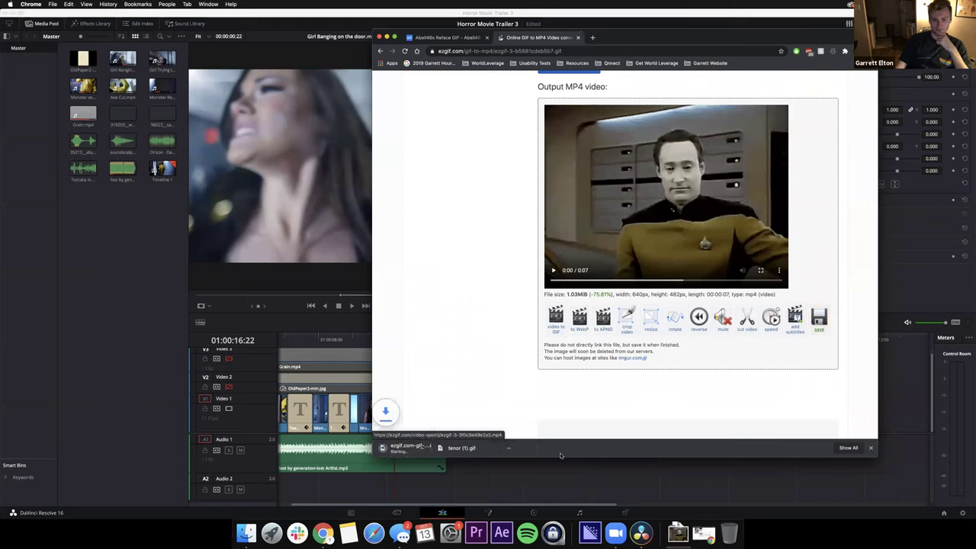
- Import the downloaded ezgif.com-gif-maker (1).mp4 into the DaVinci Resolve media pool and select it
click(680, 533)
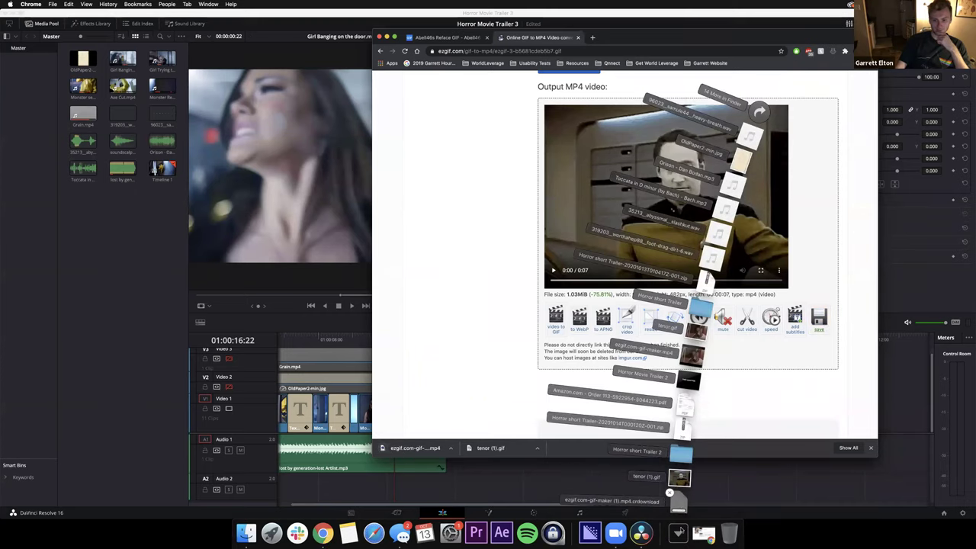
drag(679, 501, 117, 255)
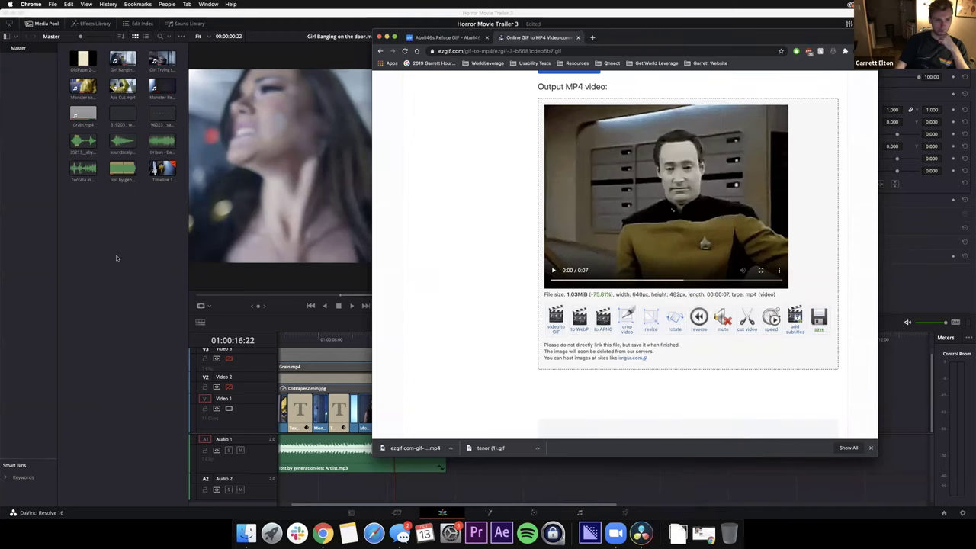
click(82, 198)
- Add ezgif.com-gif-maker (1).mp4 to the timeline and move it to a new Video 4 track above the trailer's last section
drag(83, 198, 472, 412)
click(471, 340)
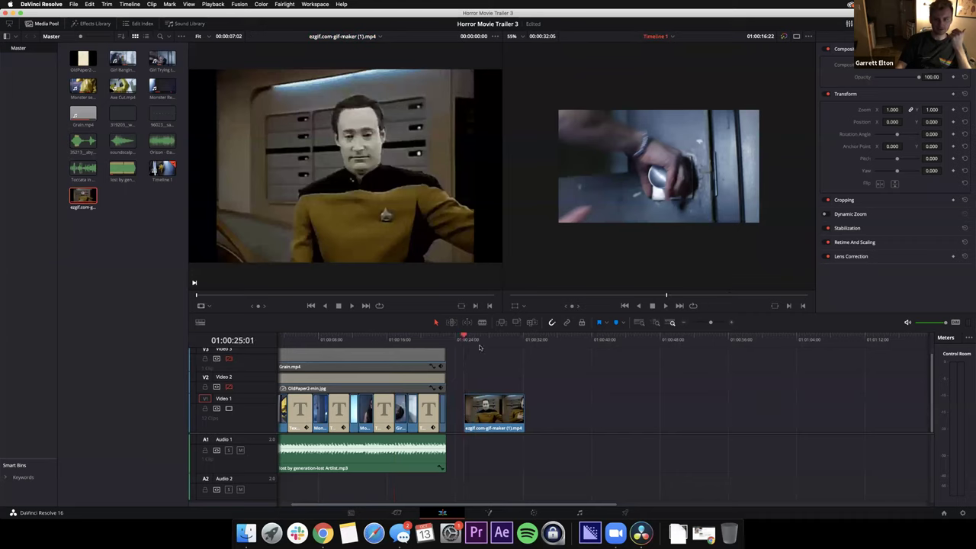
click(404, 378)
drag(480, 404, 401, 360)
click(404, 341)
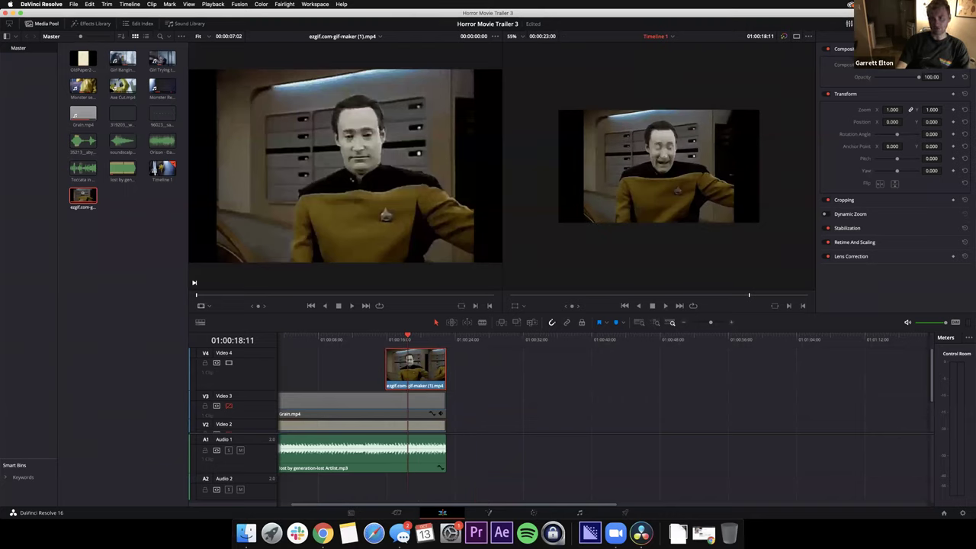
- Scale the ezgif clip to a zoom of 0.270 and set its anchor point to X 703 and Y 282
mouse_move(892, 110)
mouse_down()
mouse_move(885, 110)
mouse_move(911, 109)
mouse_up()
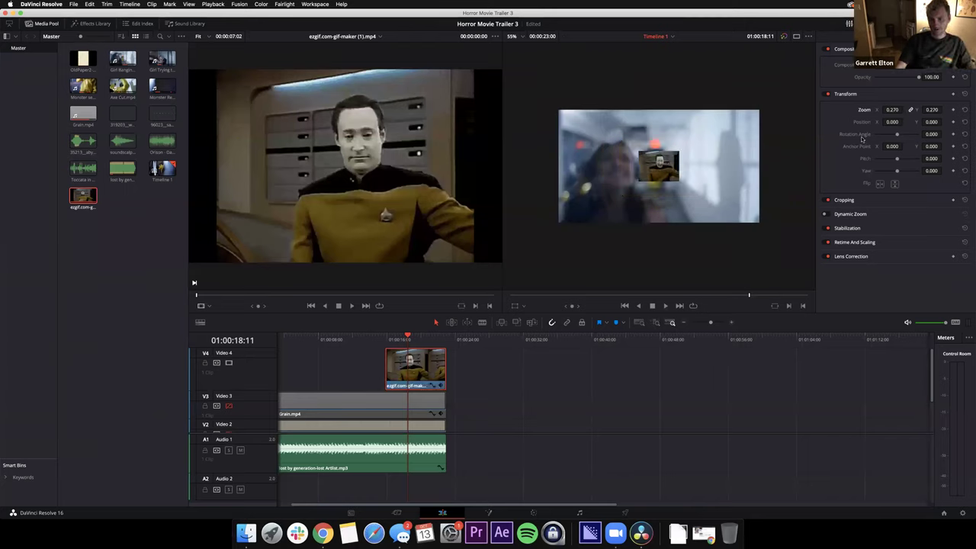
drag(904, 146, 930, 135)
drag(926, 146, 929, 147)
- Play the trailer over the small overlay and place a copy of the ezgif clip directly after it on Video 4
click(375, 342)
key(space)
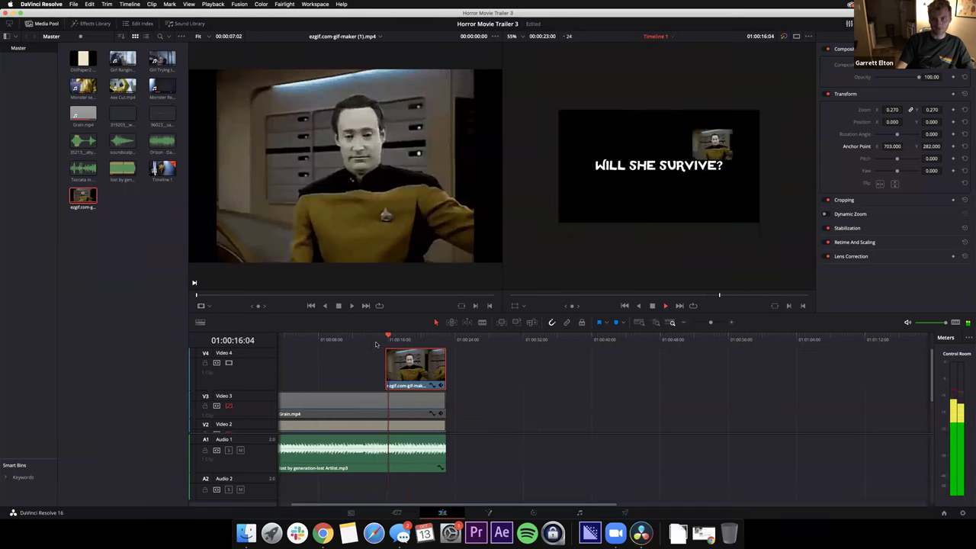
key(space)
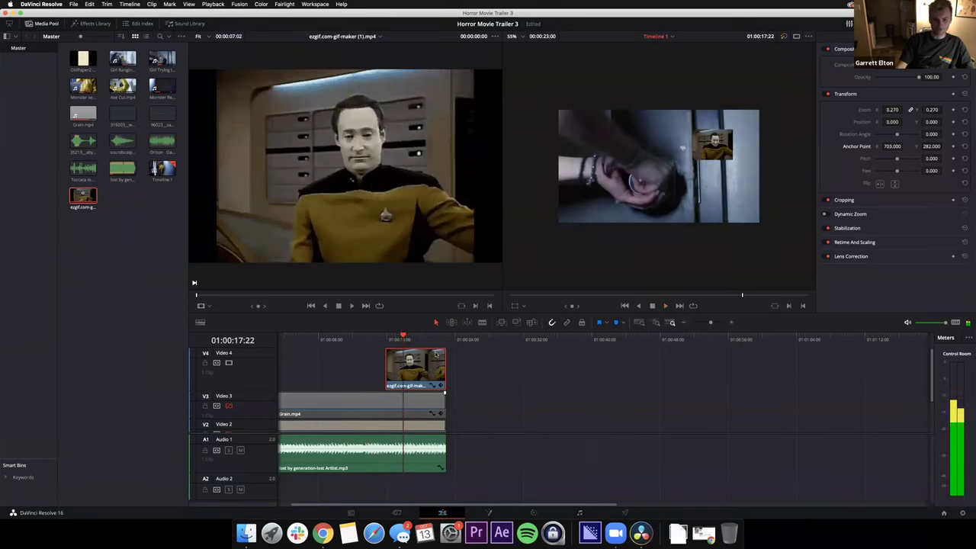
drag(445, 372, 480, 374)
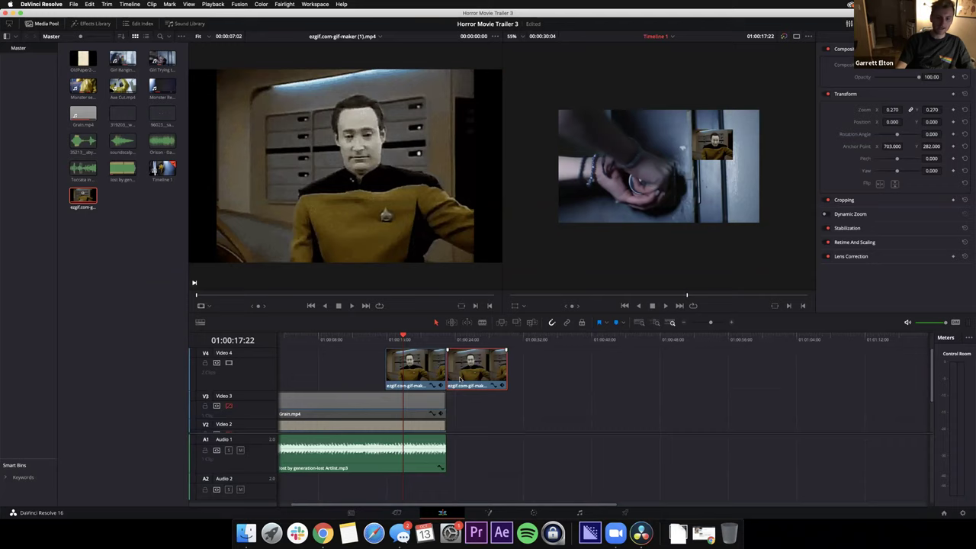
- Move both ezgif clips about five seconds earlier on Video 4 and play the trailer across them
drag(539, 364, 395, 368)
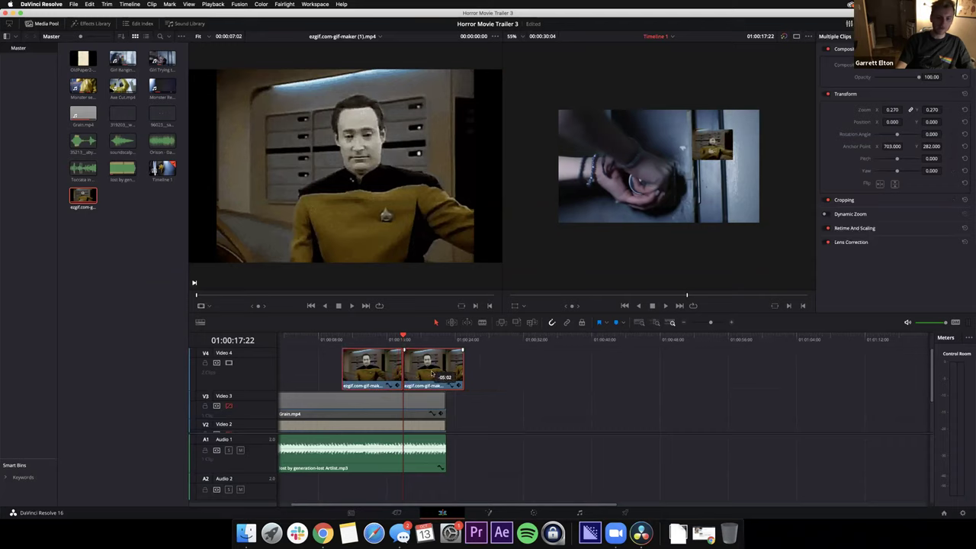
click(374, 339)
key(space)
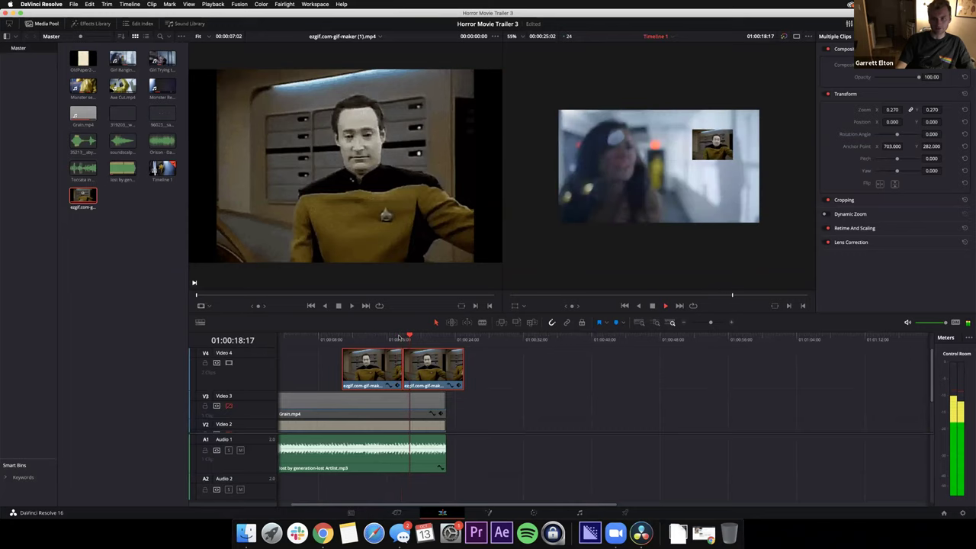
- Delete both ezgif clips from Video 4
drag(502, 374, 354, 362)
key(BackSpace)
scroll(445, 358, down, 5)
scroll(445, 351, up, 3)
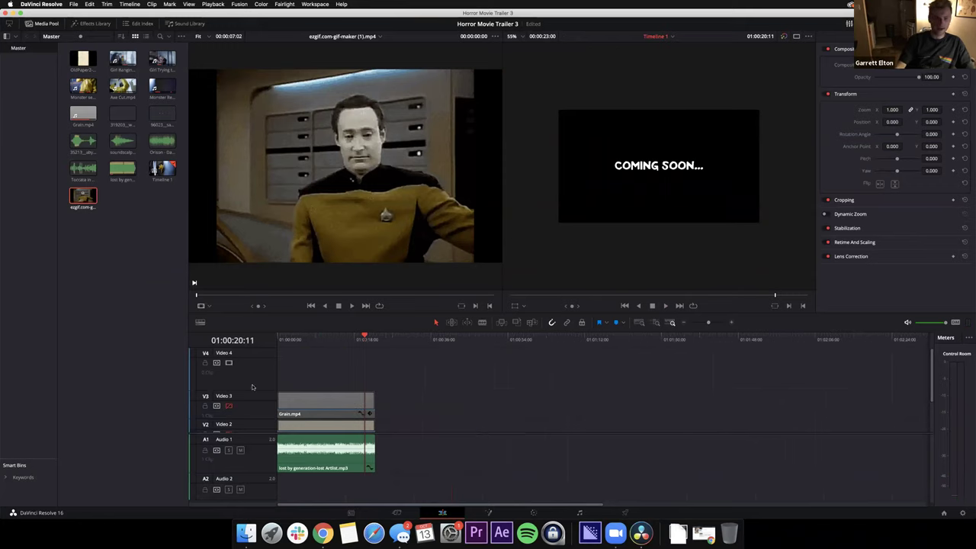
- Return the playhead to the timeline start and enable the Video 2 paper overlay and Video 3 grain tracks
scroll(427, 421, down, 2)
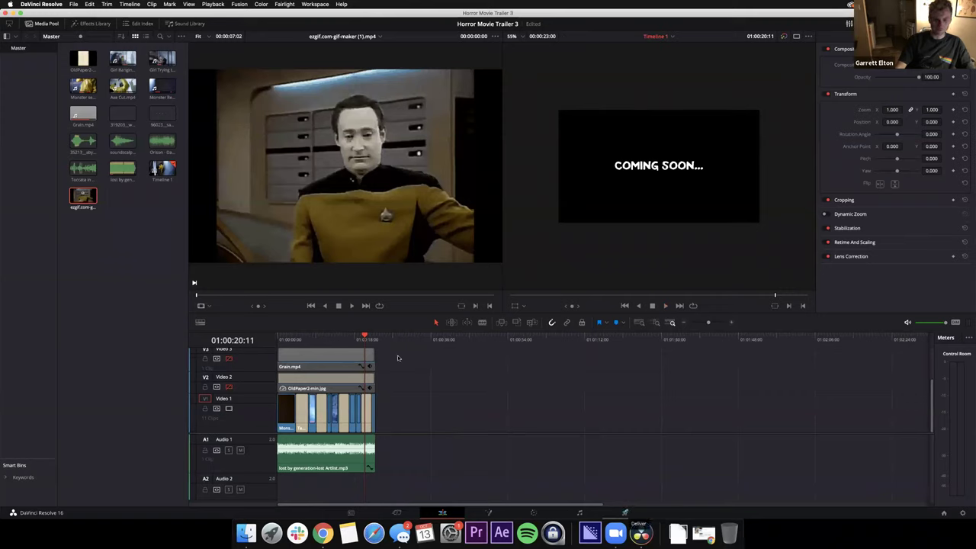
key(Home)
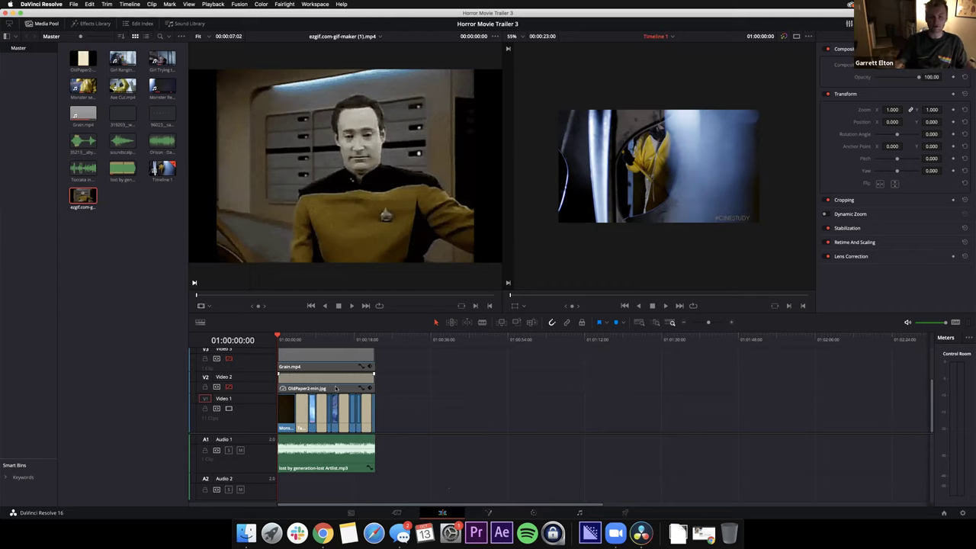
click(229, 386)
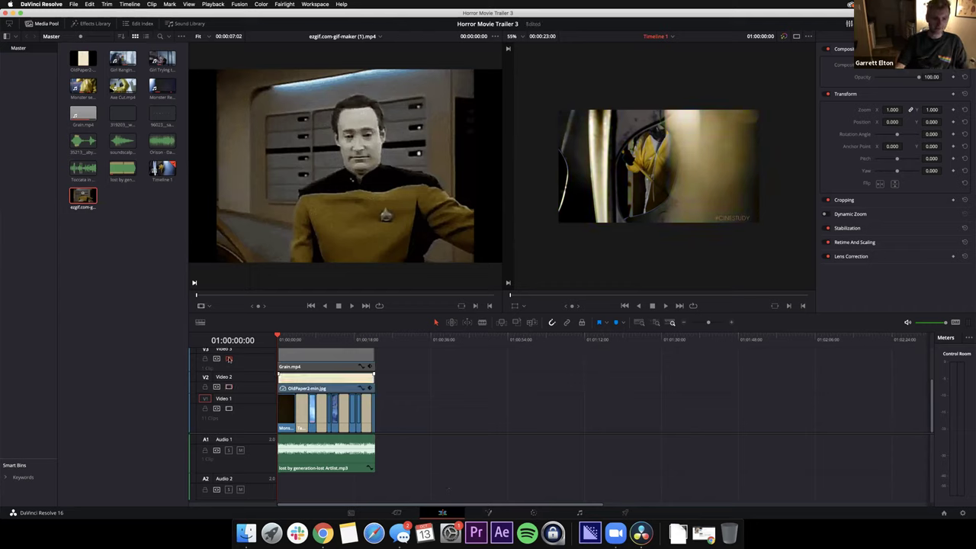
click(229, 359)
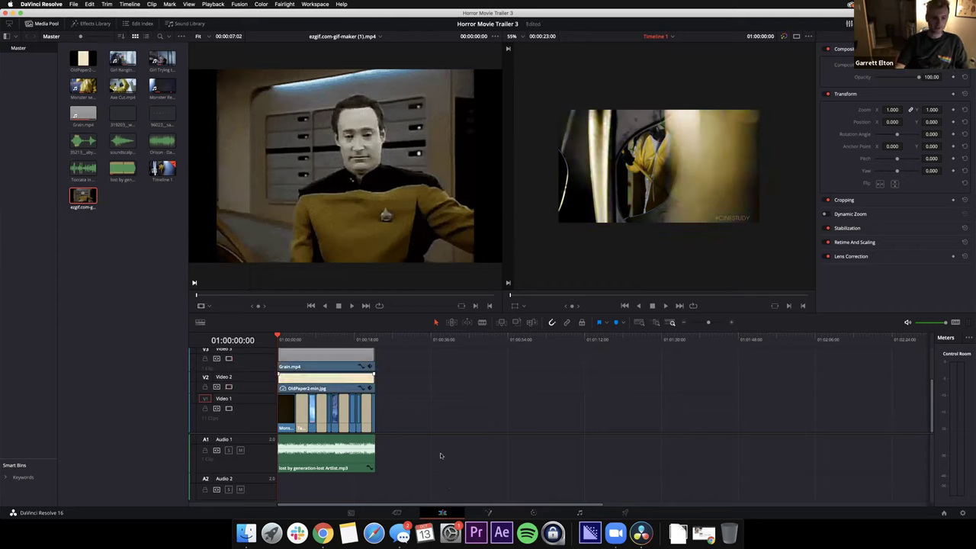
- Set up the trailer's delivery with the YouTube preset, 1280 x 720 HD 720P resolution and MP4 format
click(625, 514)
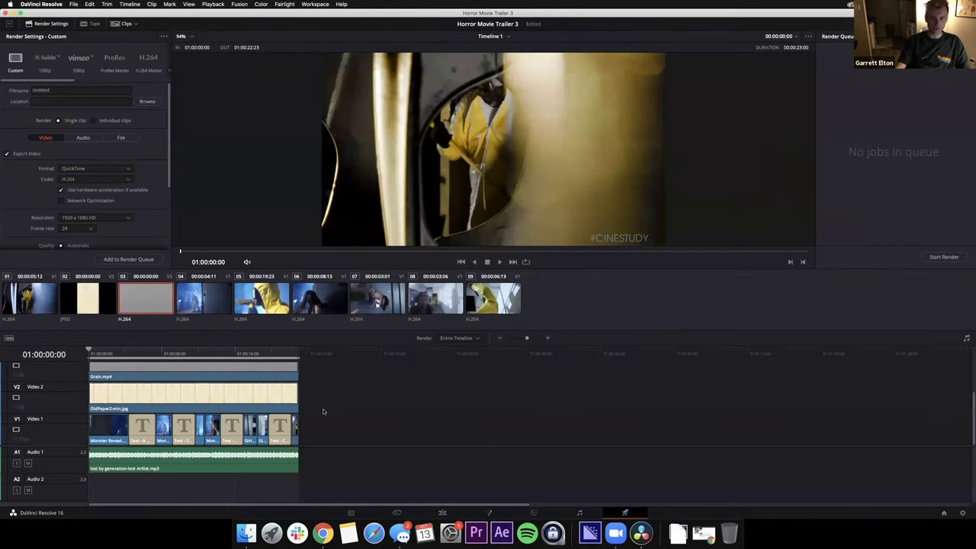
scroll(87, 152, down, 1)
scroll(81, 129, up, 1)
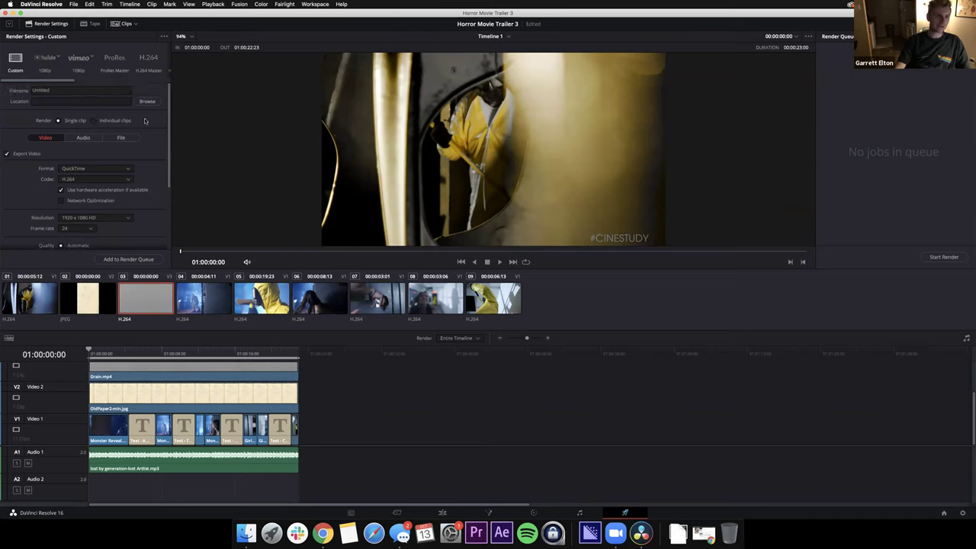
mouse_move(148, 122)
click(45, 61)
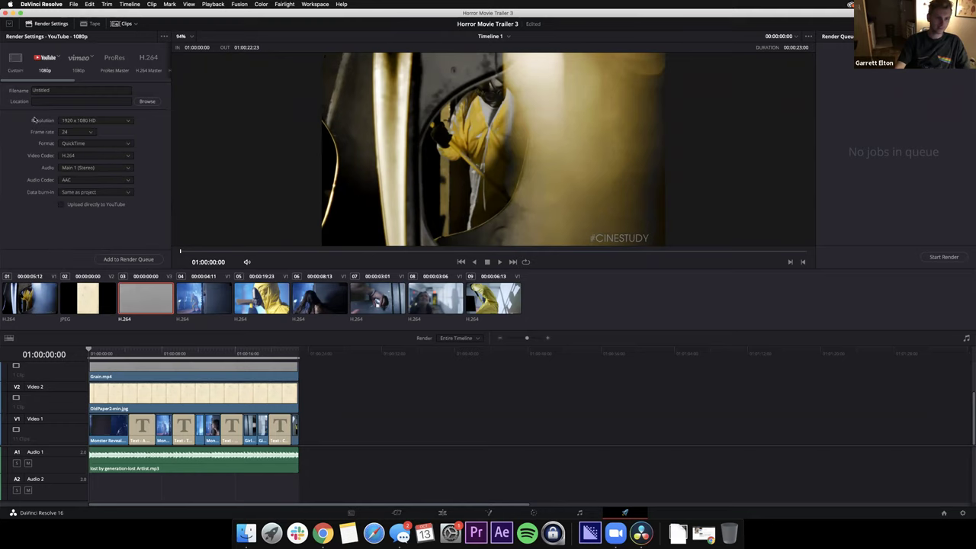
click(121, 121)
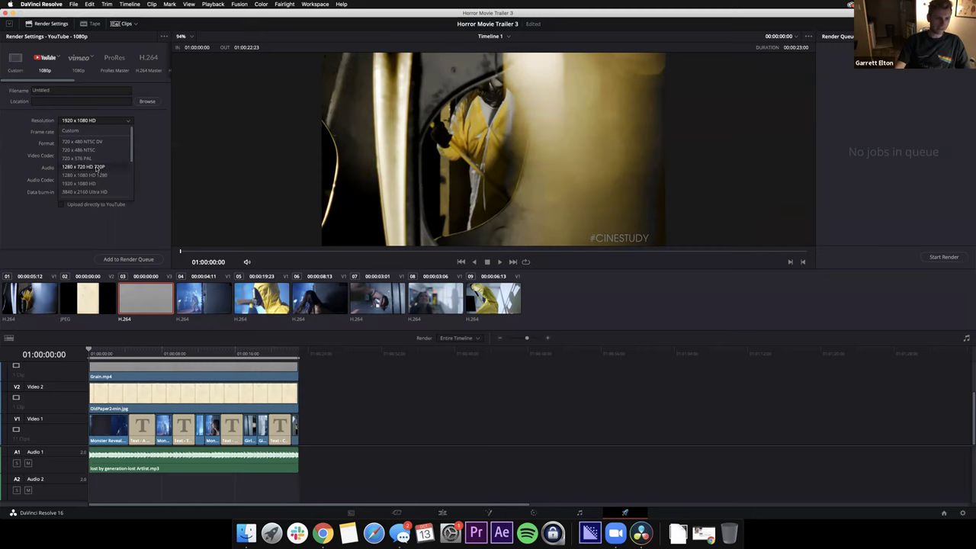
click(86, 167)
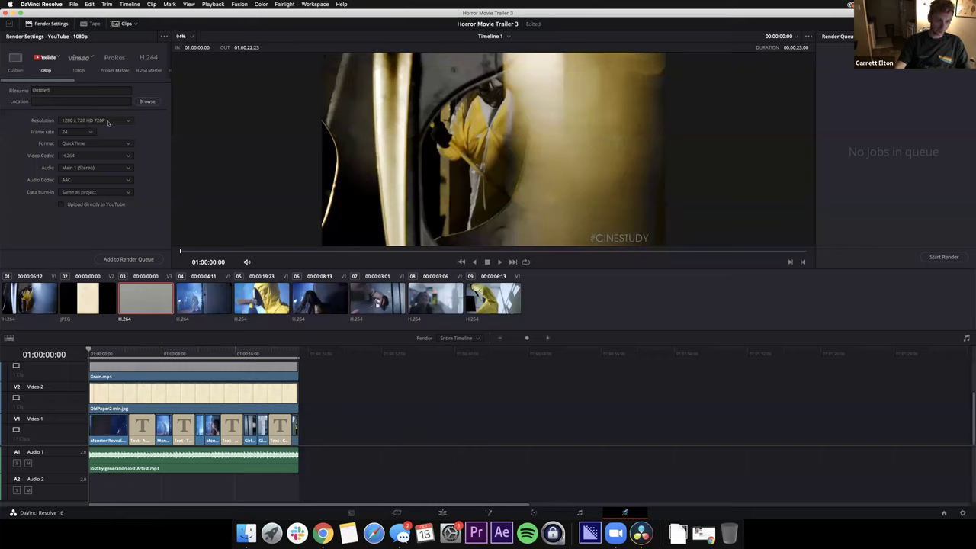
click(78, 144)
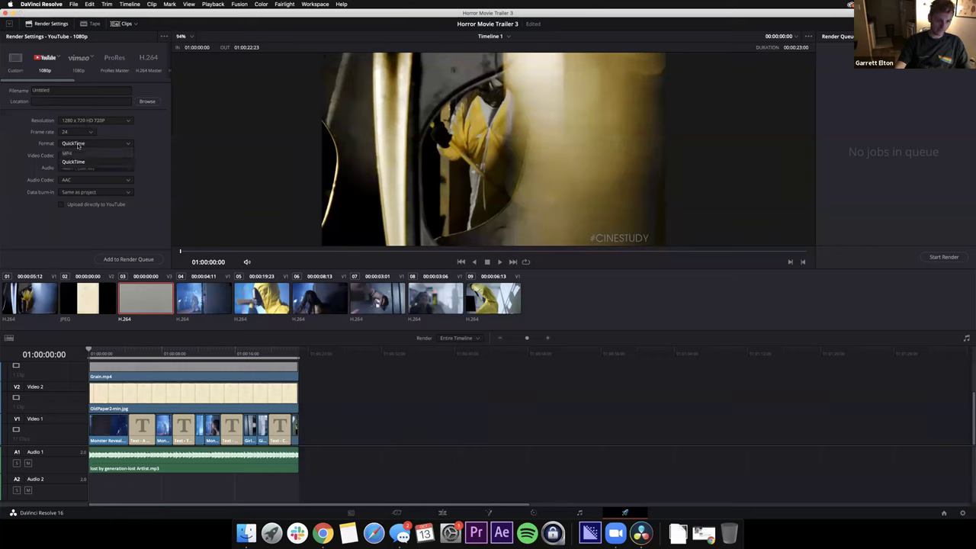
click(67, 154)
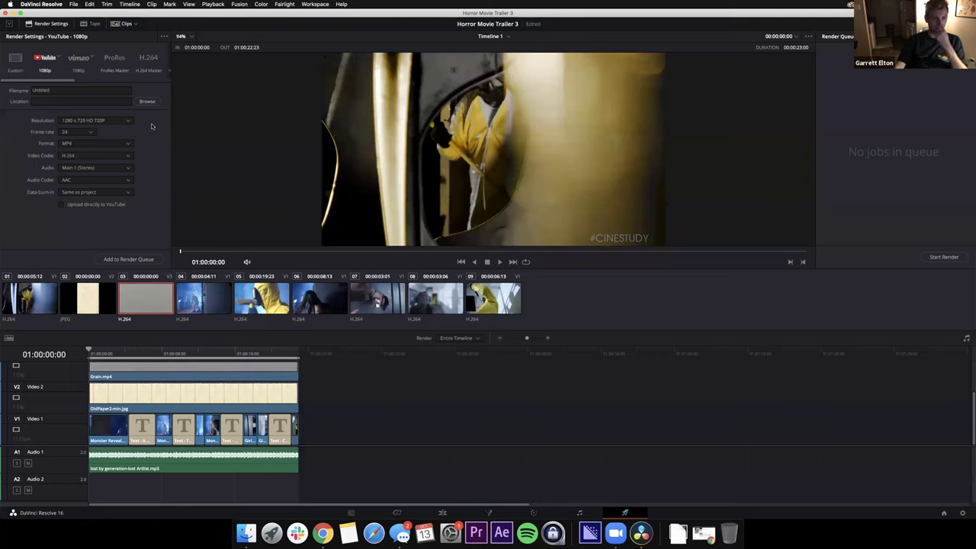
- Name the render file Horror Movie Trailer4 and set its destination to the Downloads folder
double_click(67, 90)
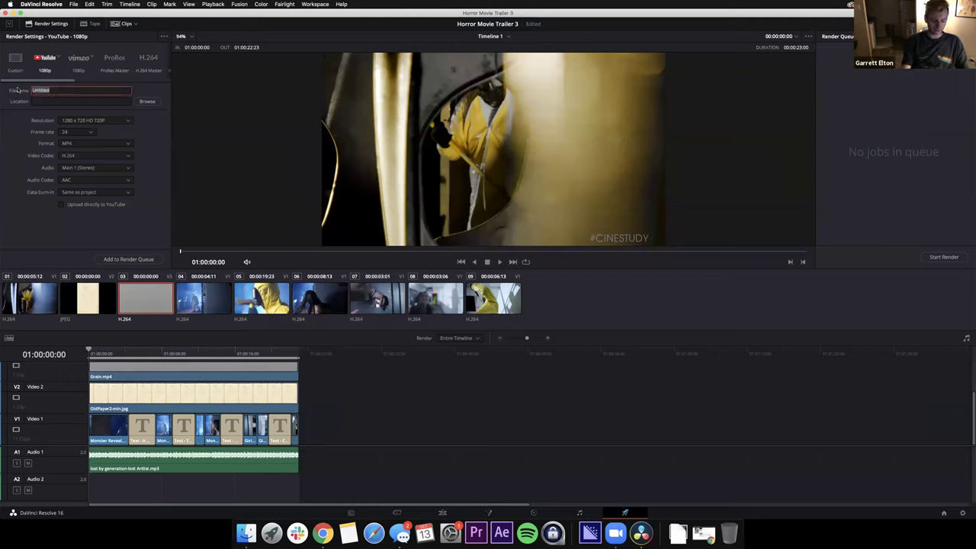
text(Horror Movie Trailer)
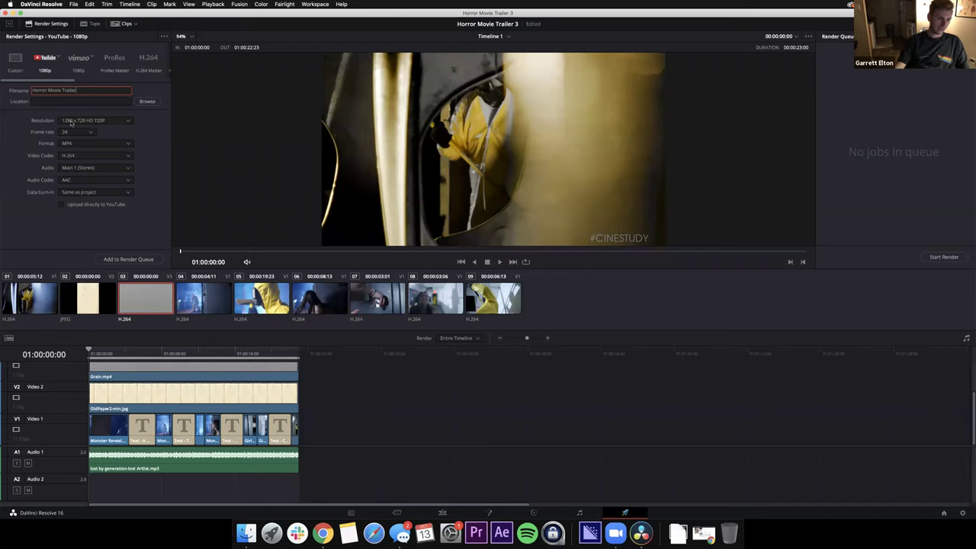
click(61, 104)
click(142, 101)
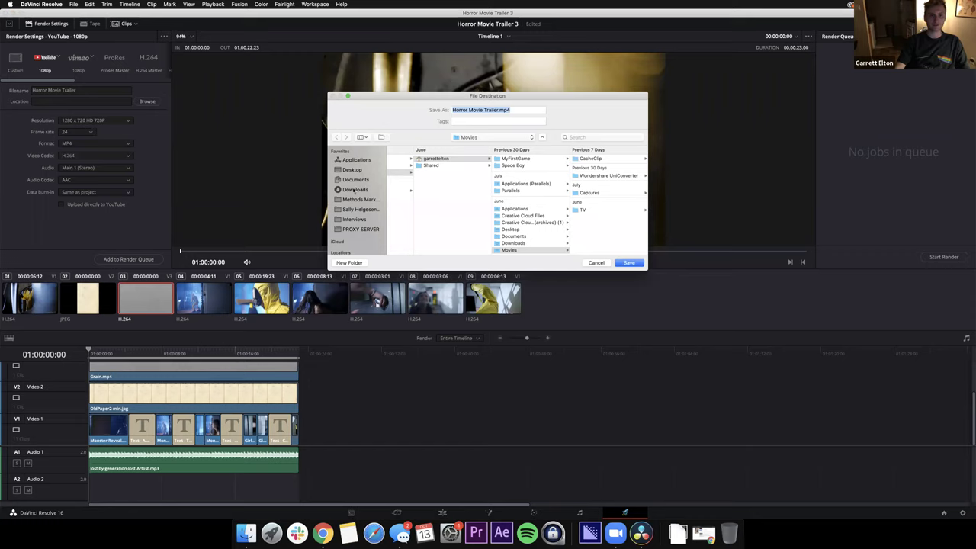
click(353, 190)
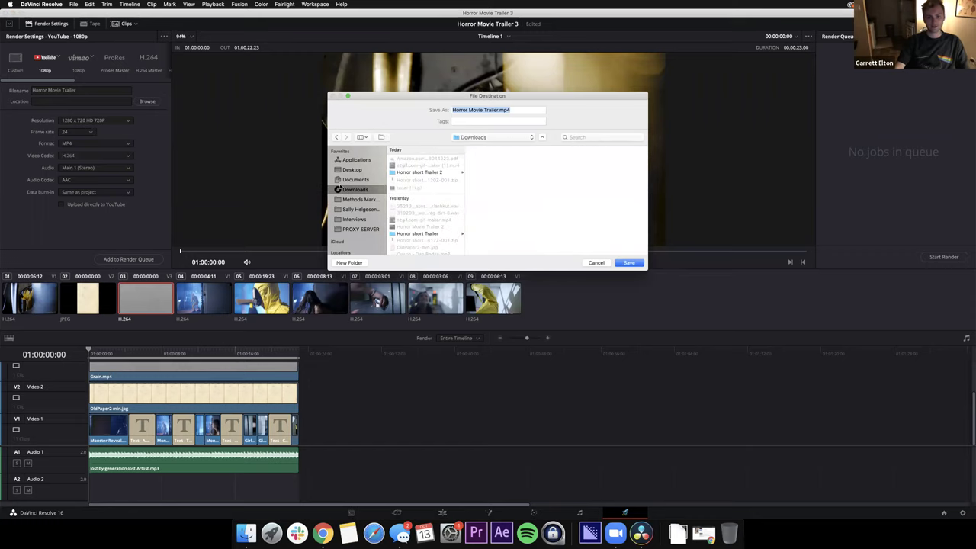
click(499, 110)
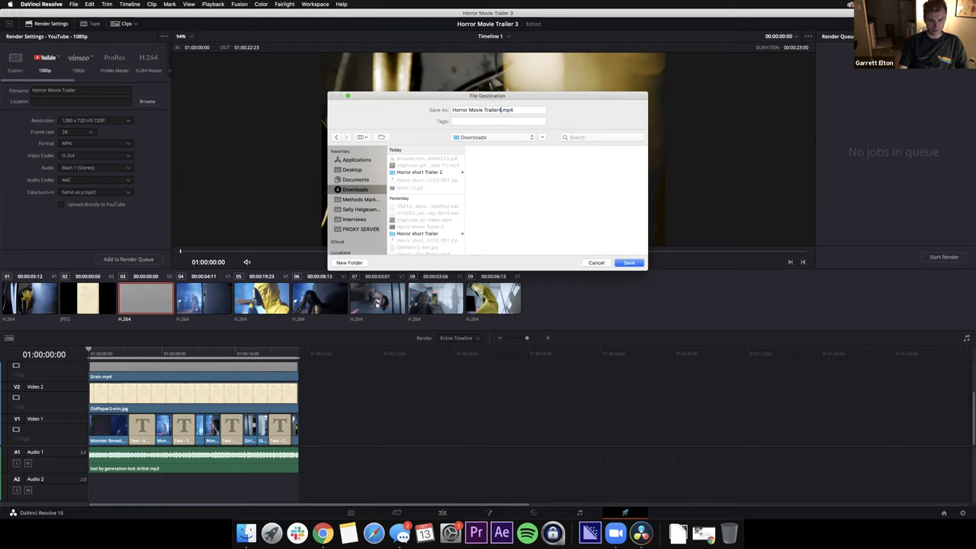
click(627, 263)
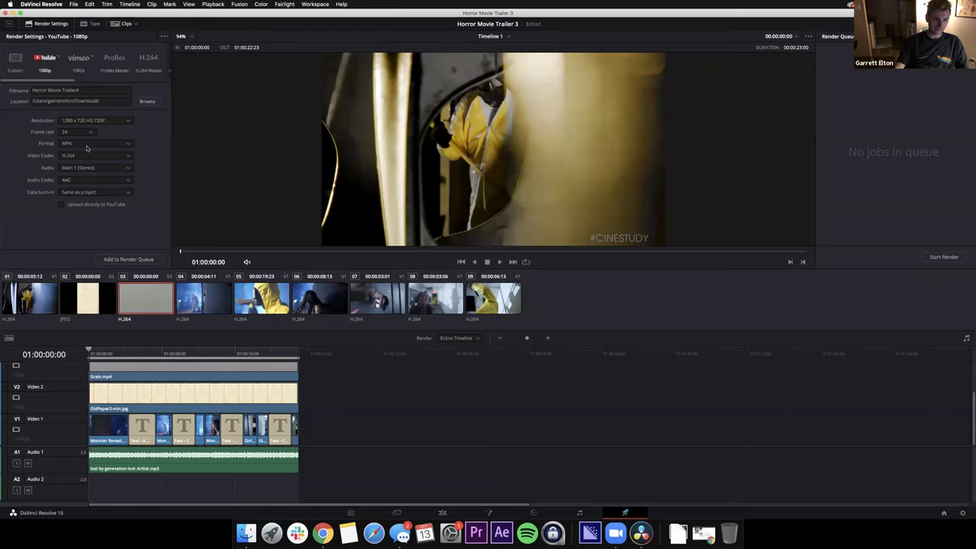
- Add the trailer to the render queue and start rendering it
click(115, 260)
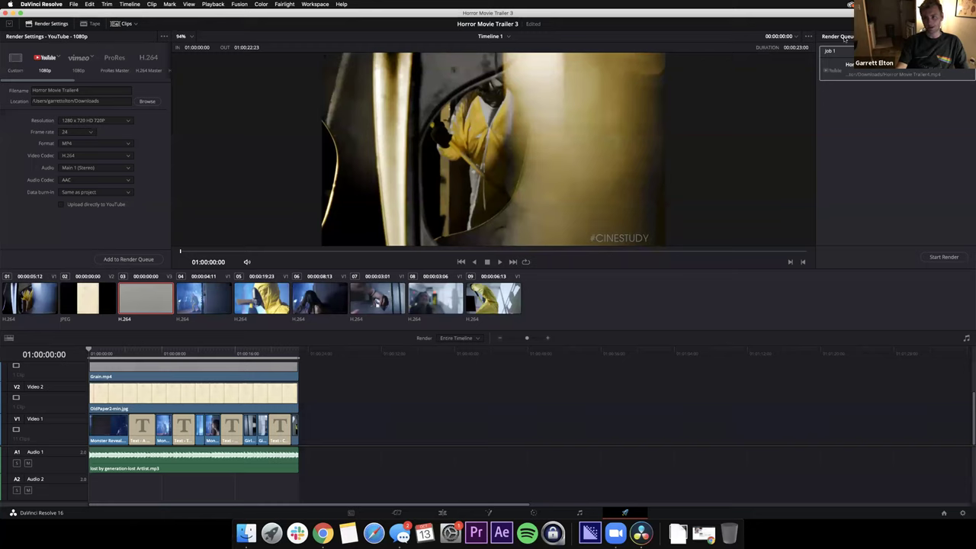
click(943, 257)
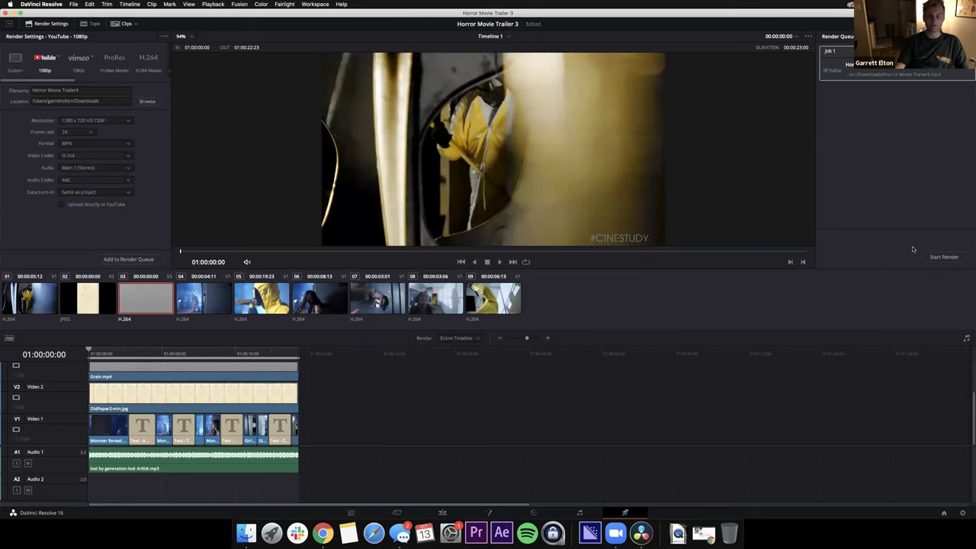
- Open the rendered Horror Movie Trailer4.mp4 from the downloads in QuickTime Player, watch it in an enlarged window and close it
click(677, 533)
click(675, 494)
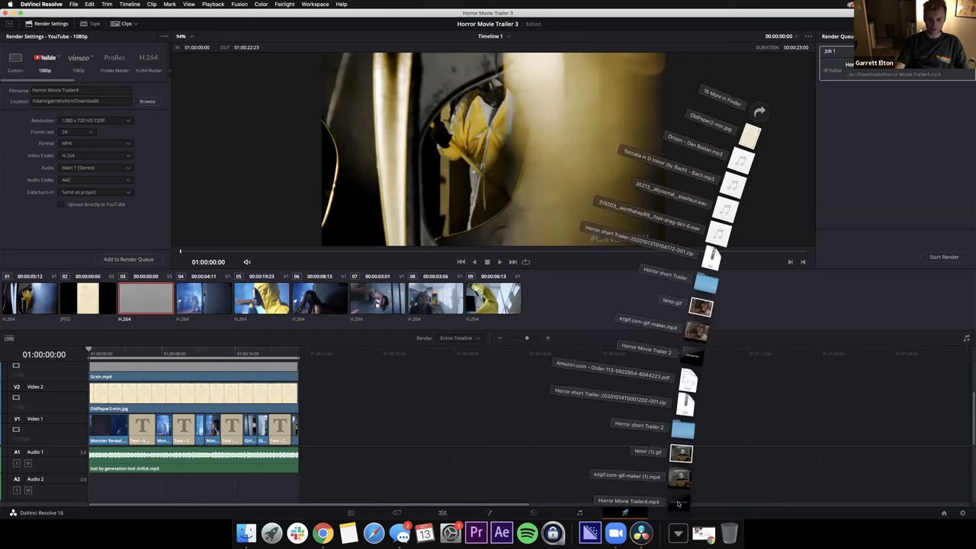
drag(203, 285, 301, 285)
drag(503, 331, 682, 430)
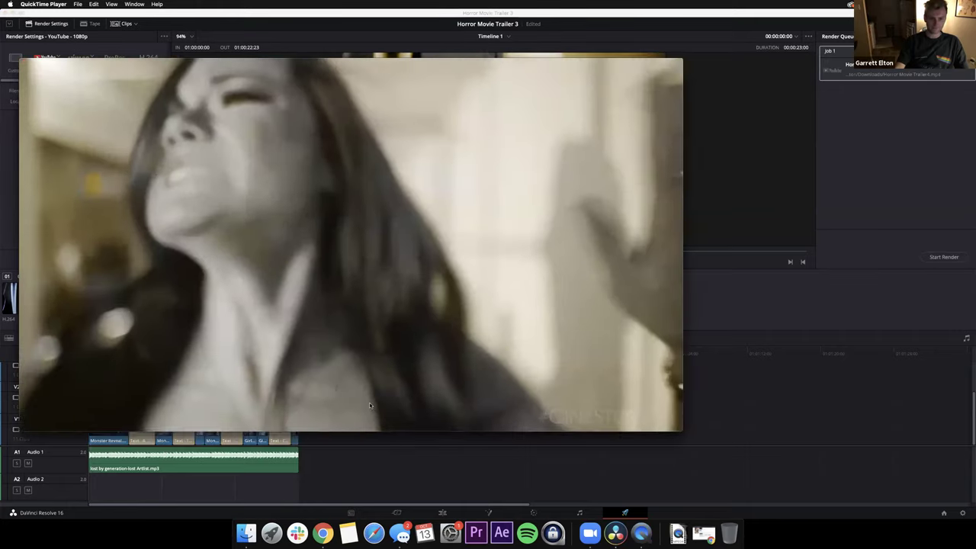
click(410, 367)
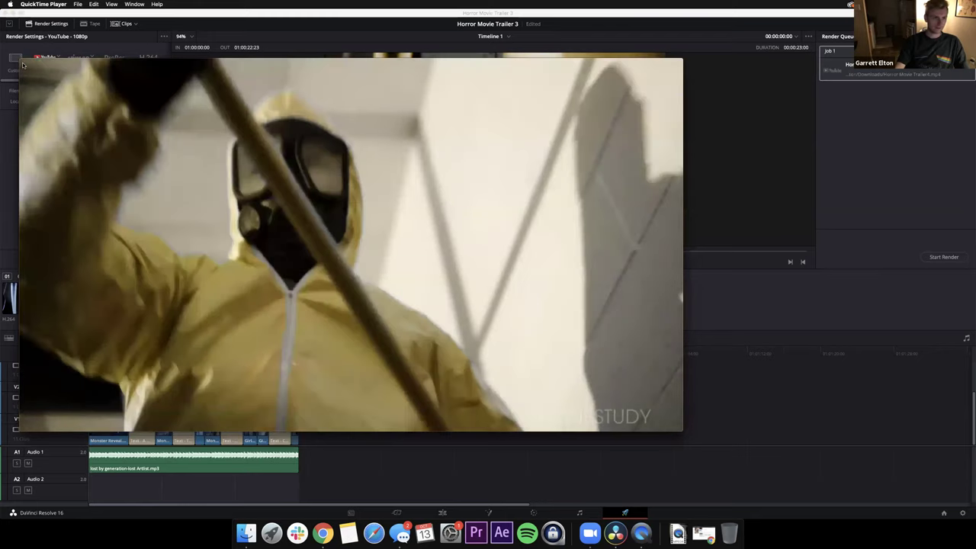
drag(303, 93, 459, 84)
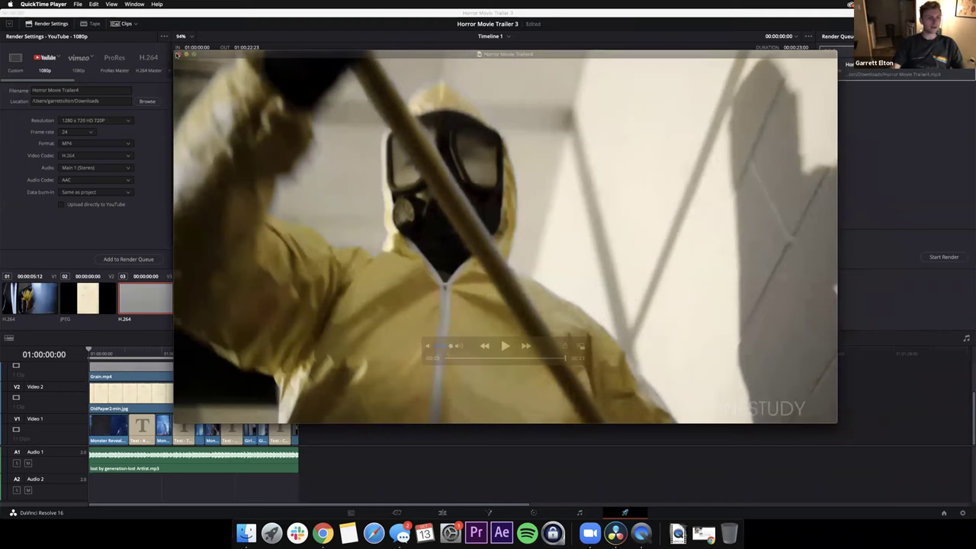
key(super+w)
click(489, 414)
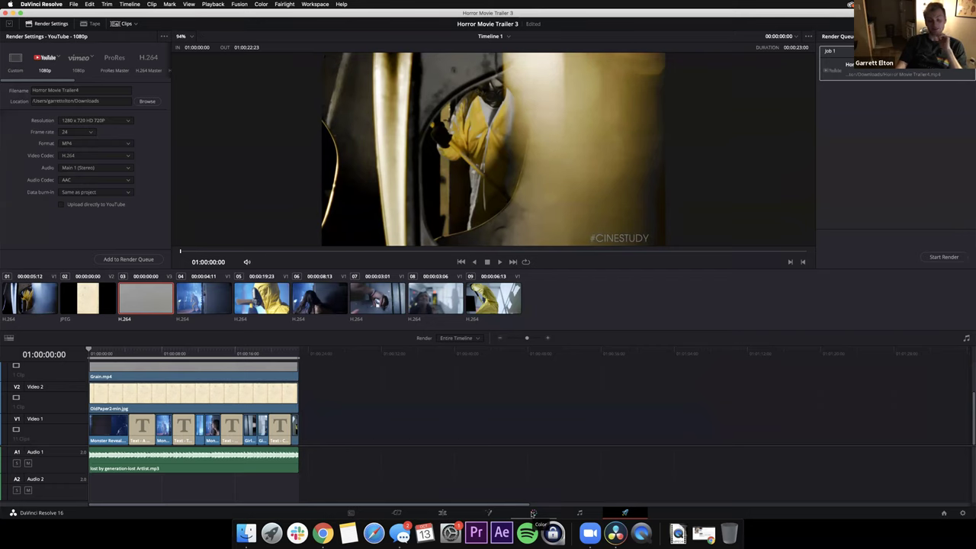
- Look through the Color, Fusion and Fairlight pages and return to the Edit page
click(532, 513)
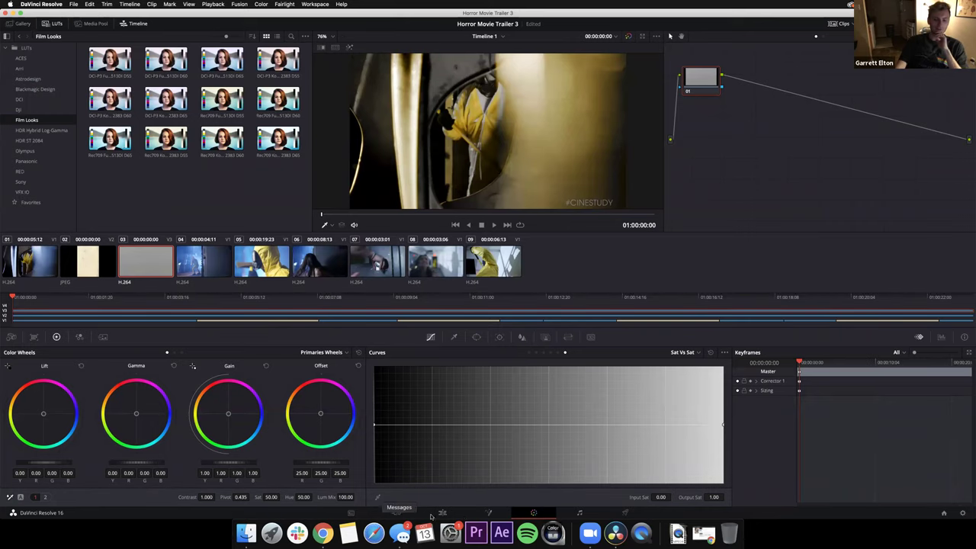
click(446, 513)
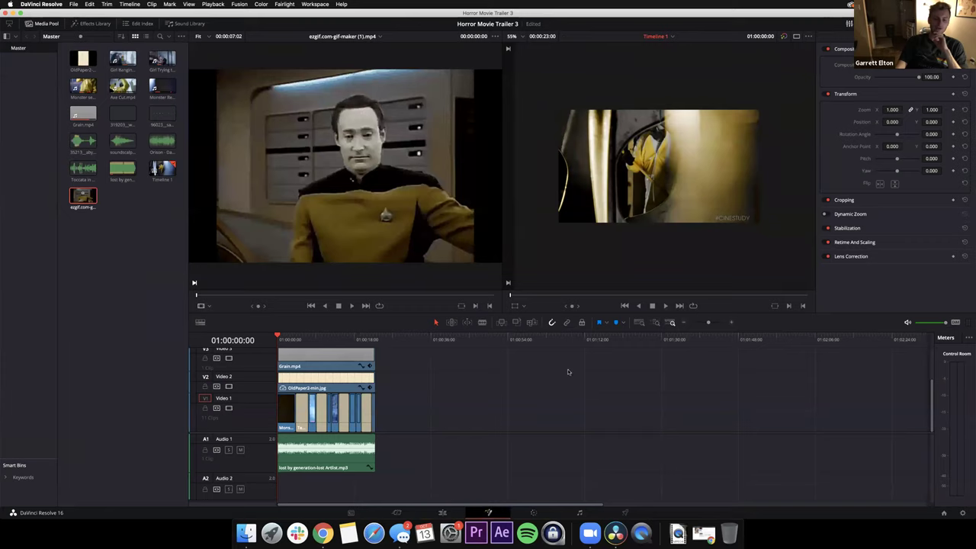
click(490, 513)
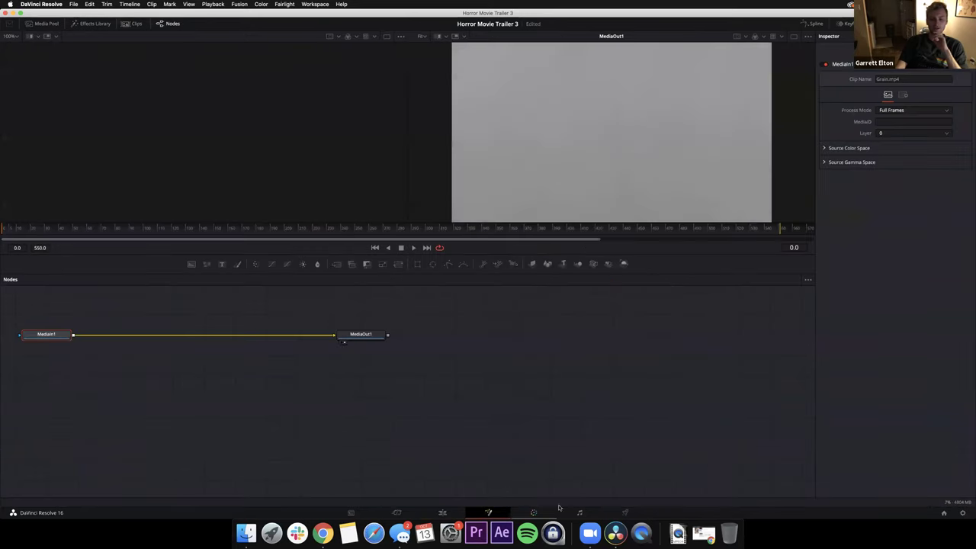
click(579, 512)
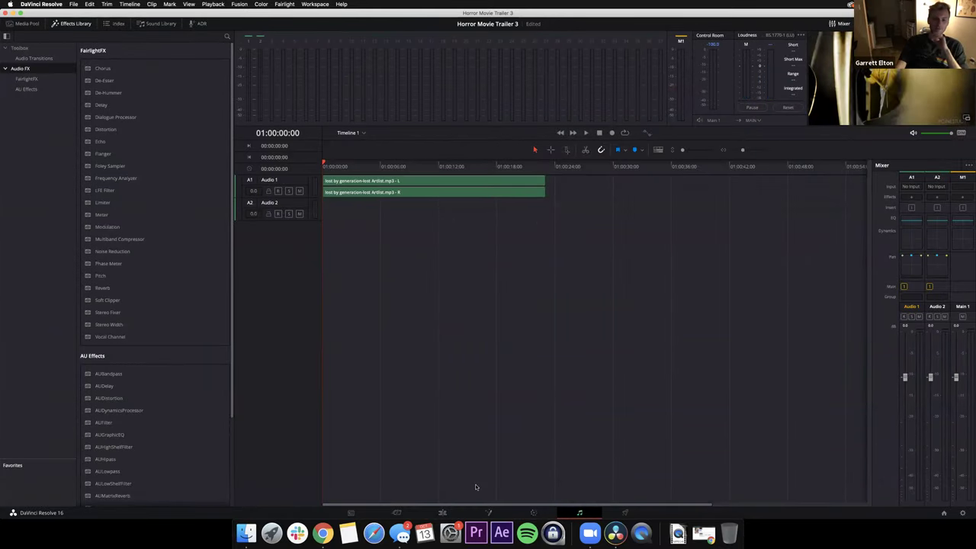
click(439, 511)
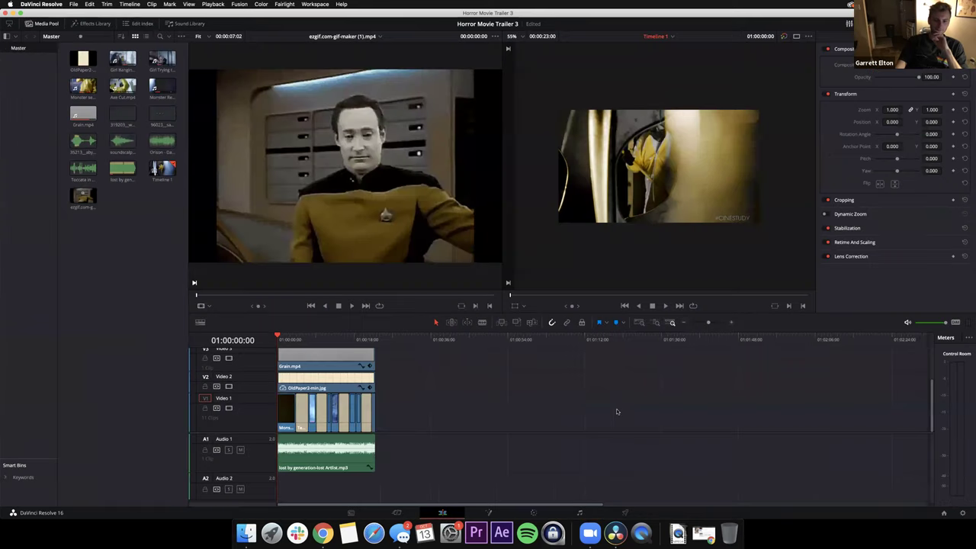